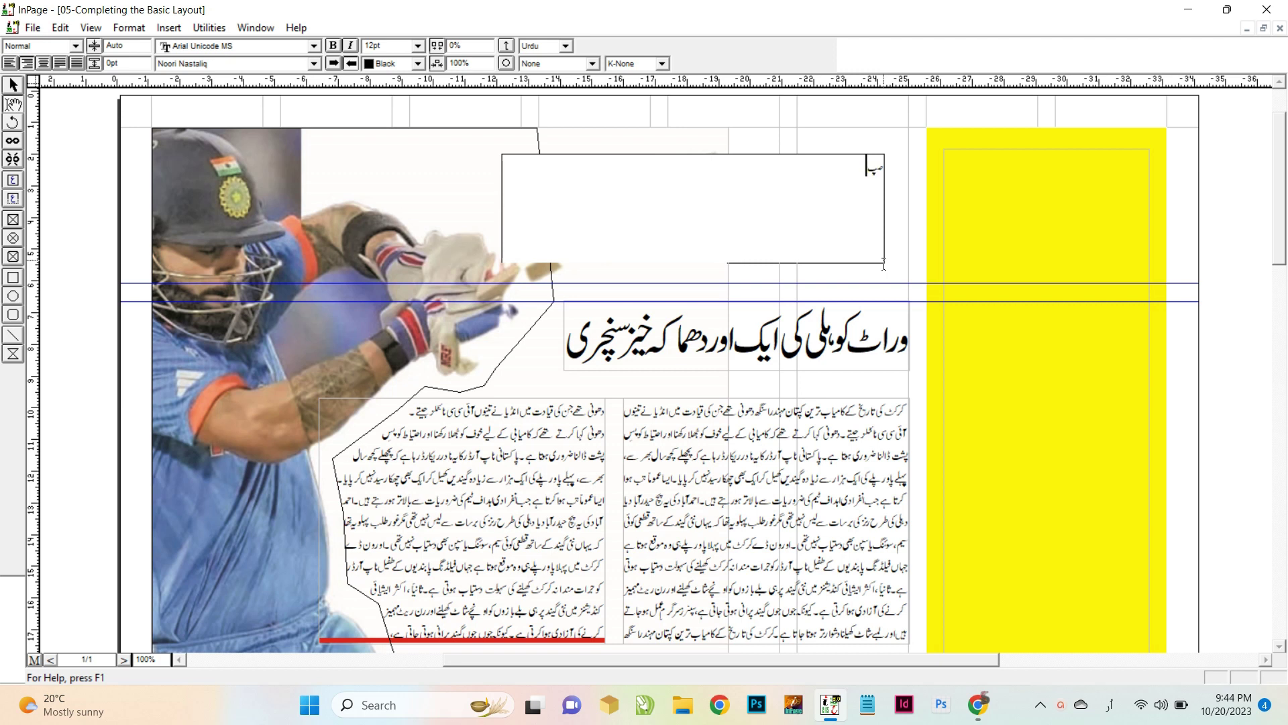
Step: Enter the masthead text "شفٹ سپورٹس" in the empty text box above the headline and set its kashida to K-Always
text(فٹ سپورٹس)
key(ctrl+a)
key(F8)
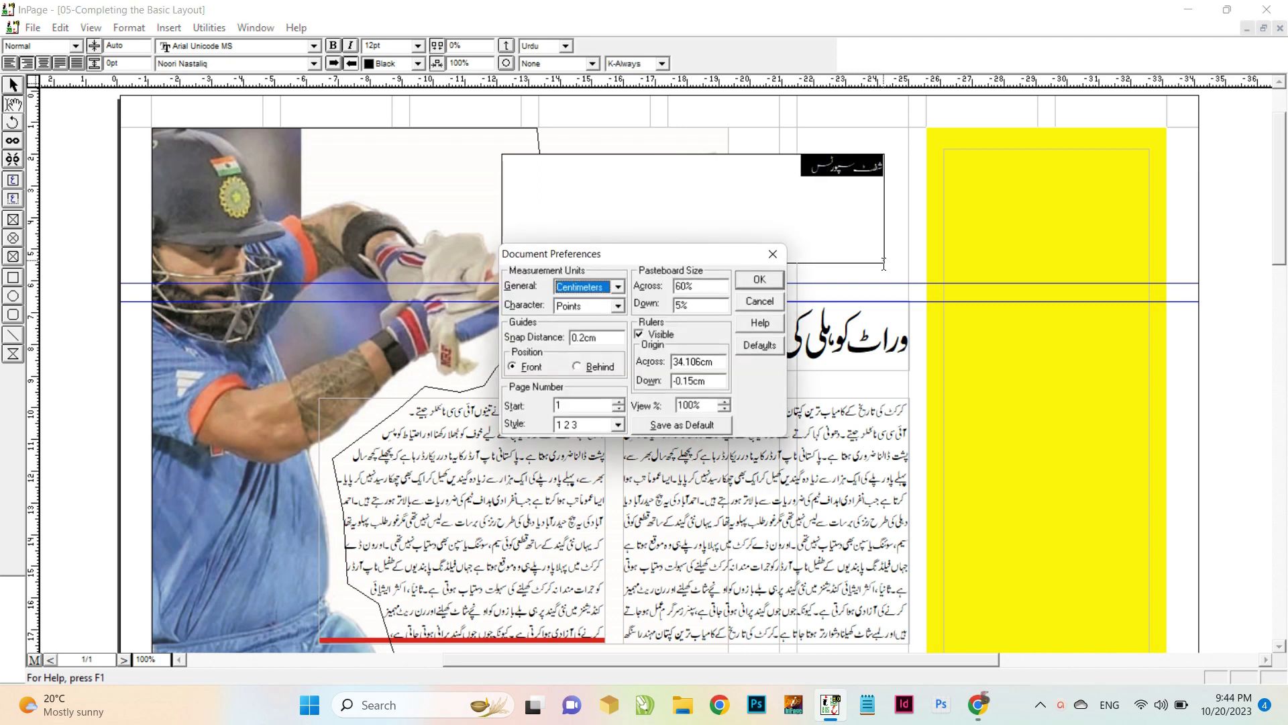
key(Escape)
Step: Enlarge the masthead text to 54pt
key(ctrl+F8)
key(ctrl+F8)
key(ctrl+F8)
key(ctrl+F8)
key(ctrl+F8)
key(ctrl+F8)
key(ctrl+F8)
key(ctrl+F8)
key(ctrl+F8)
key(ctrl+F8)
key(ctrl+F8)
key(ctrl+F8)
key(ctrl+F8)
key(ctrl+F8)
key(ctrl+F8)
key(ctrl+F8)
key(ctrl+F8)
key(ctrl+F8)
key(ctrl+F8)
key(ctrl+F8)
key(ctrl+F8)
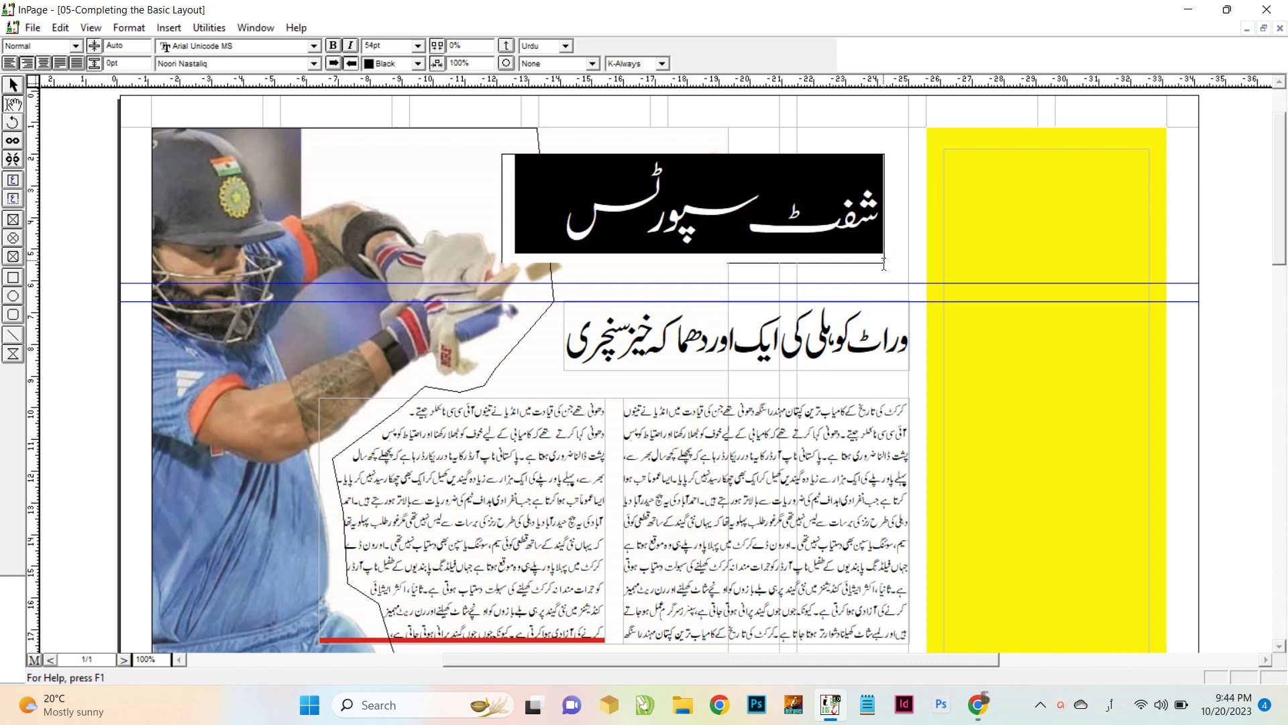
Step: Center the masthead text within its text box
key(ctrl+shift+c)
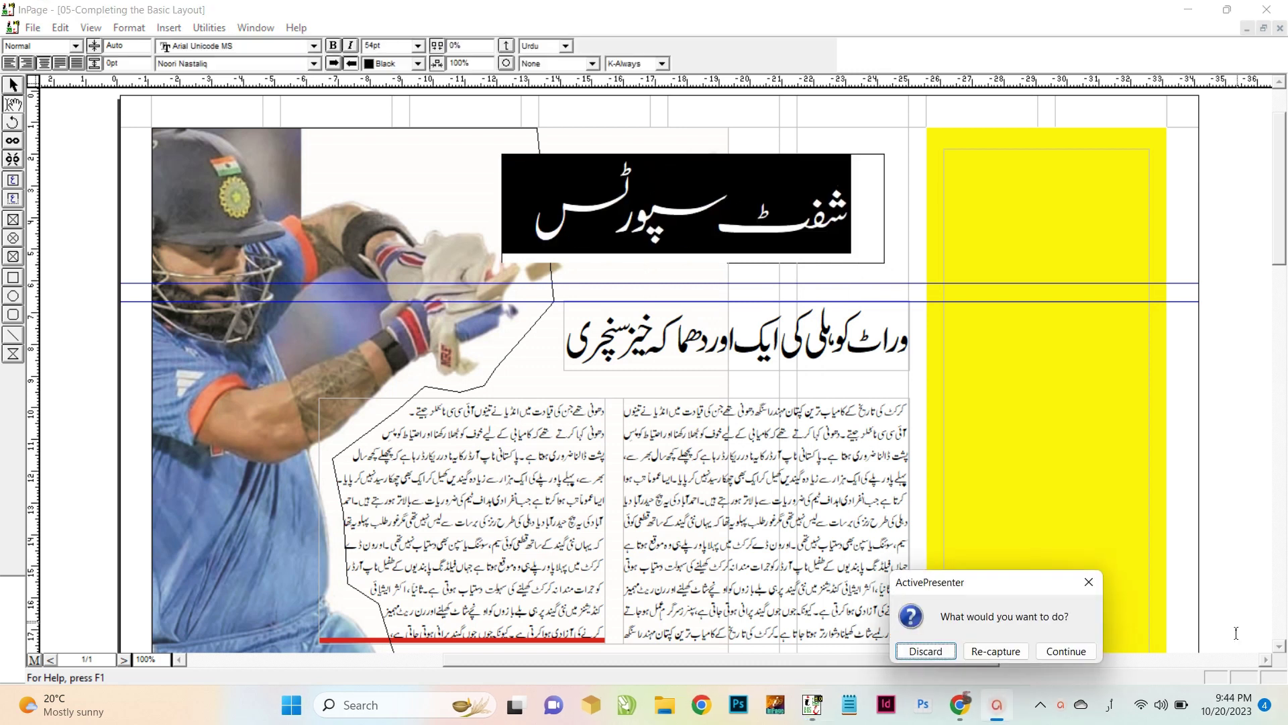
click(1049, 654)
drag(537, 221, 571, 217)
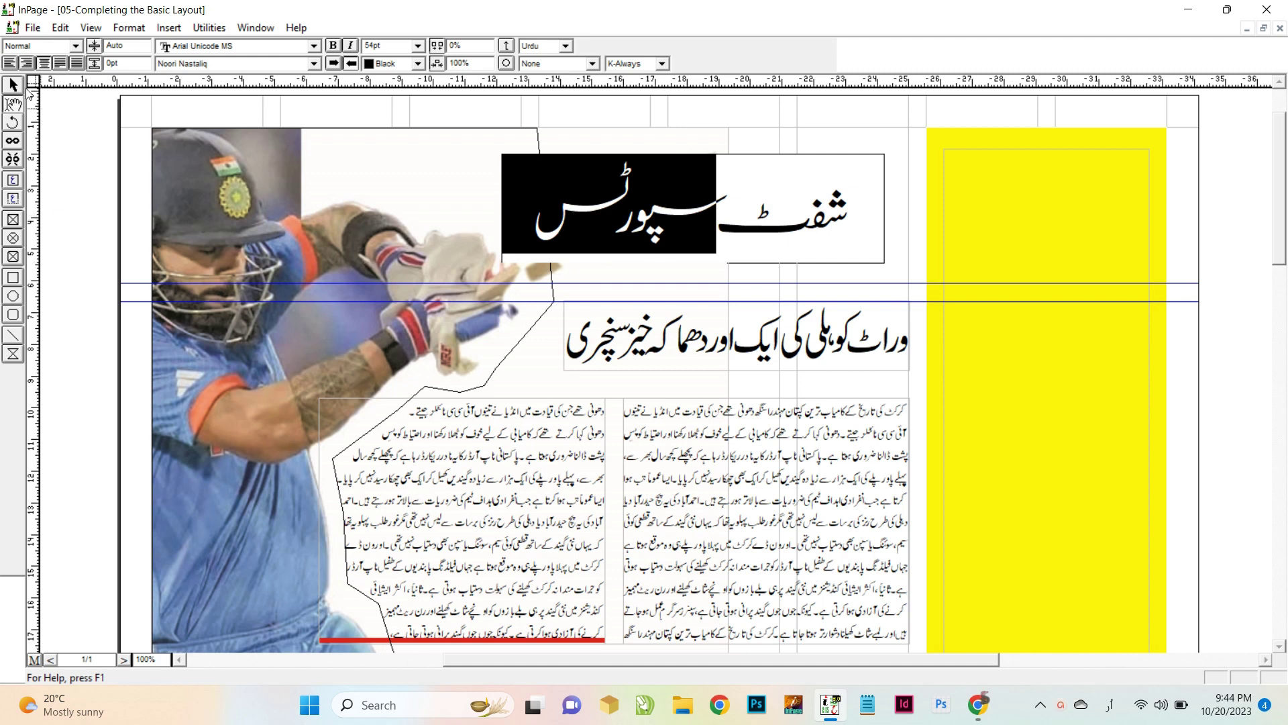
key(ctrl+0)
right_click(705, 246)
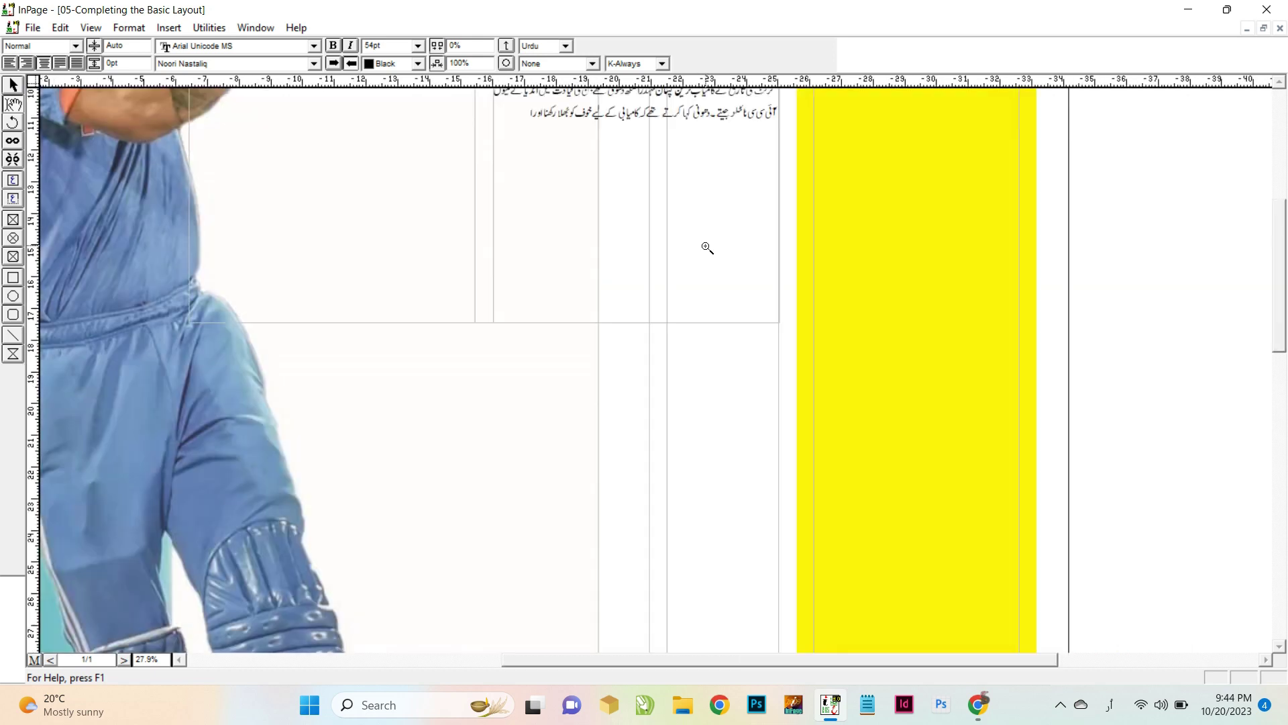
click(12, 85)
right_click(661, 317)
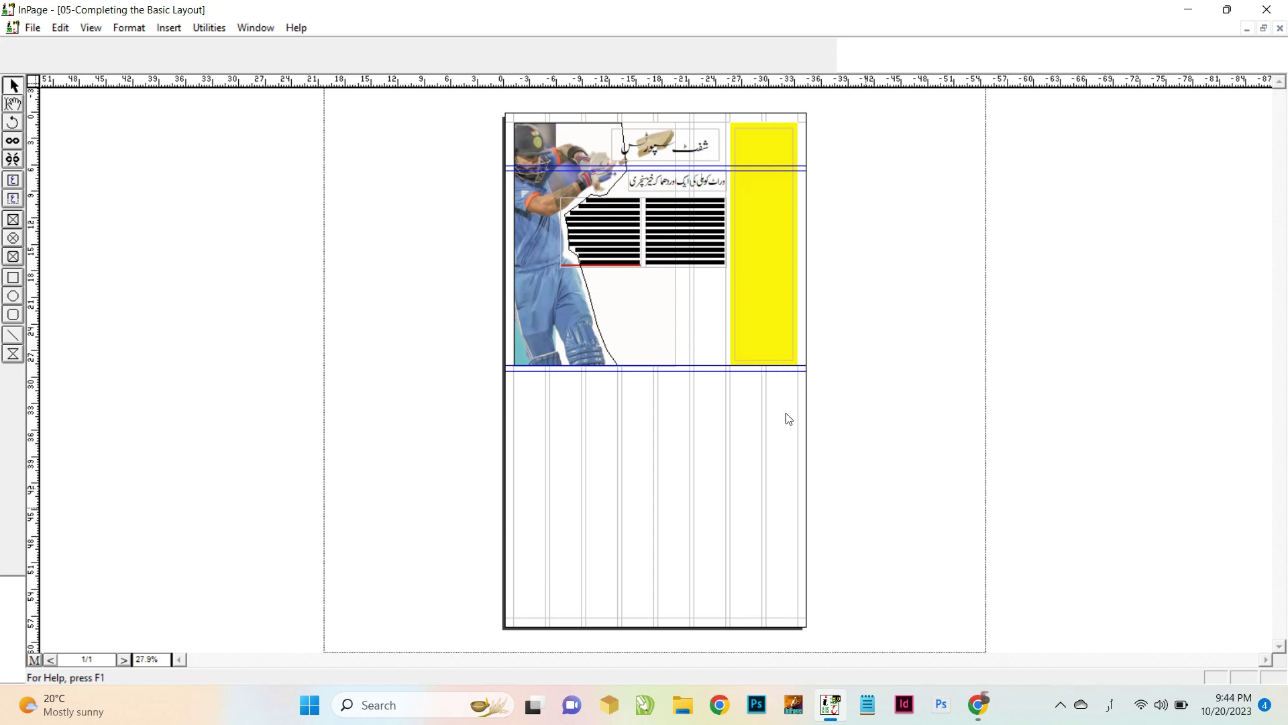
Step: Switch to Chrome, return to the BBC Urdu sports listing and open the "اور ورلڈ کپ 'زندہ' ہو گیا" article
click(978, 705)
scroll(862, 299, down, 20)
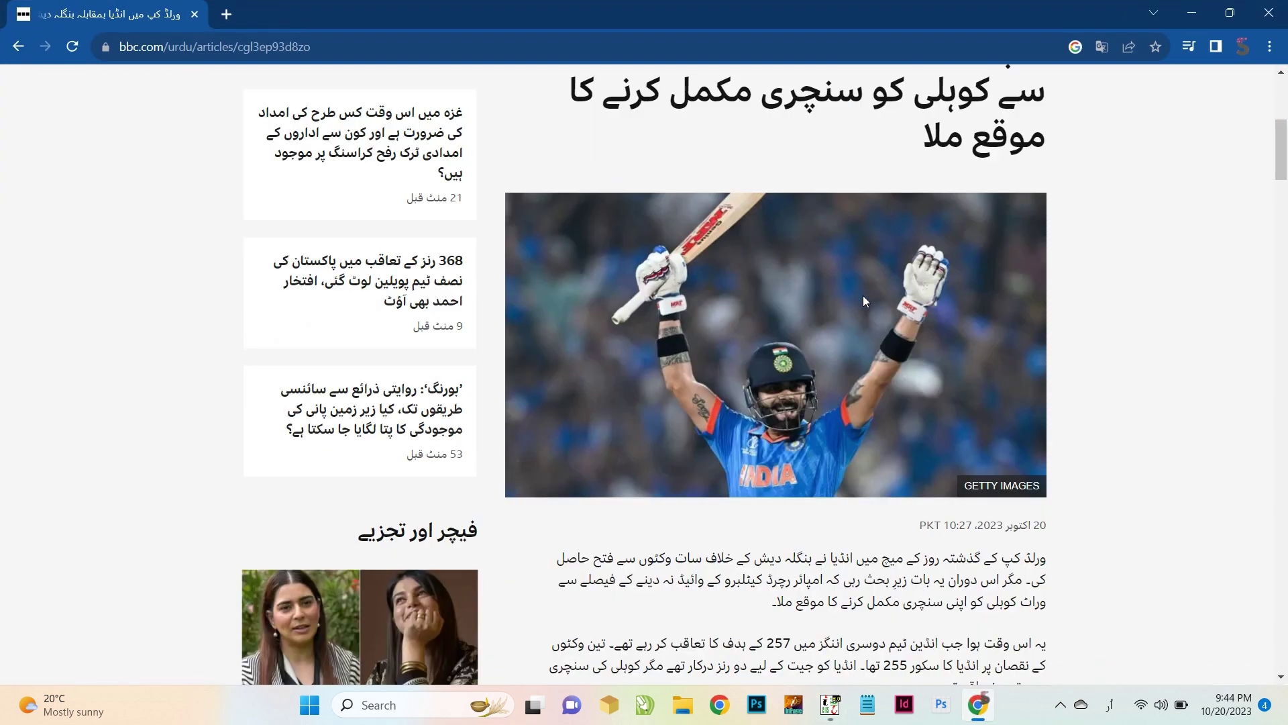
scroll(864, 304, down, 8)
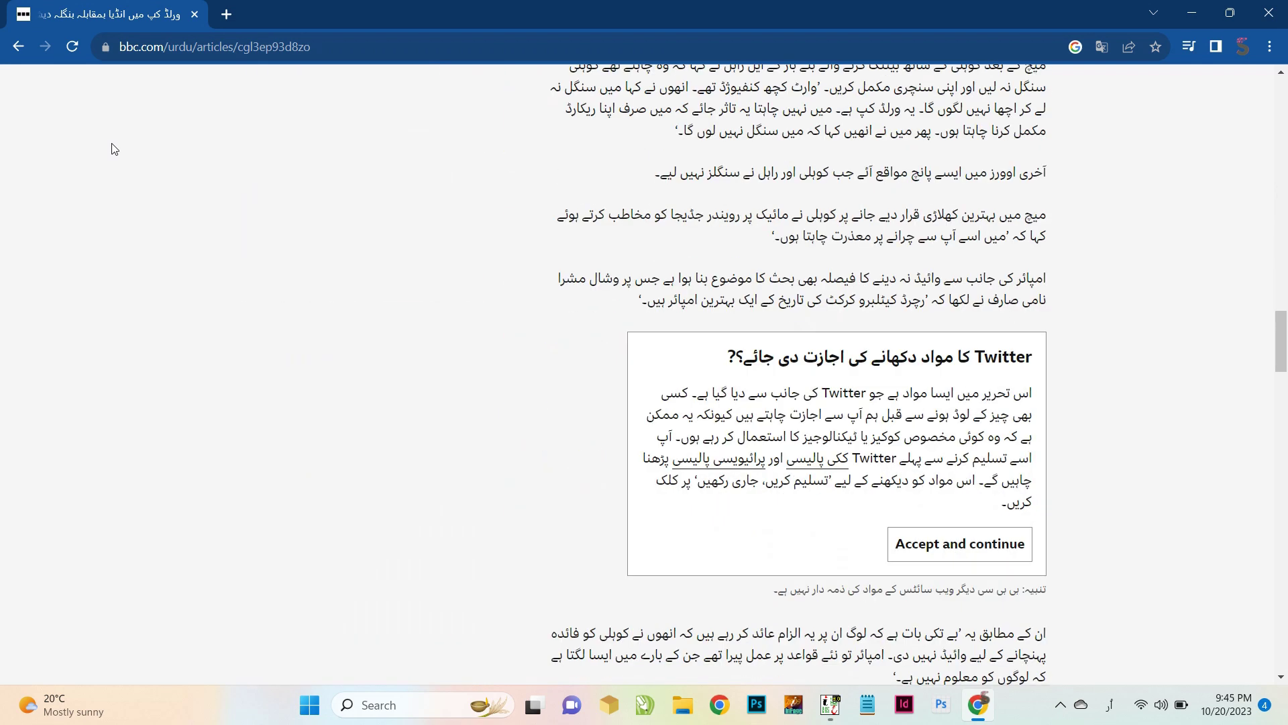
key(alt+Left)
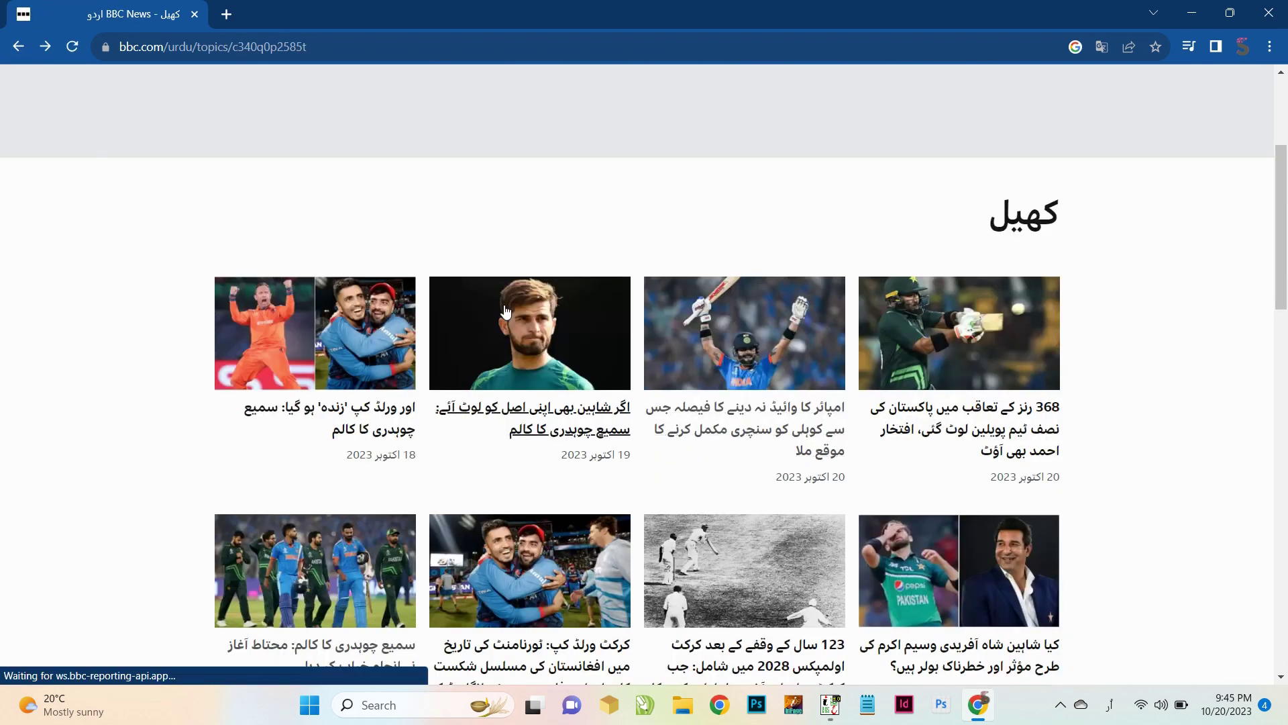
click(399, 326)
click(400, 325)
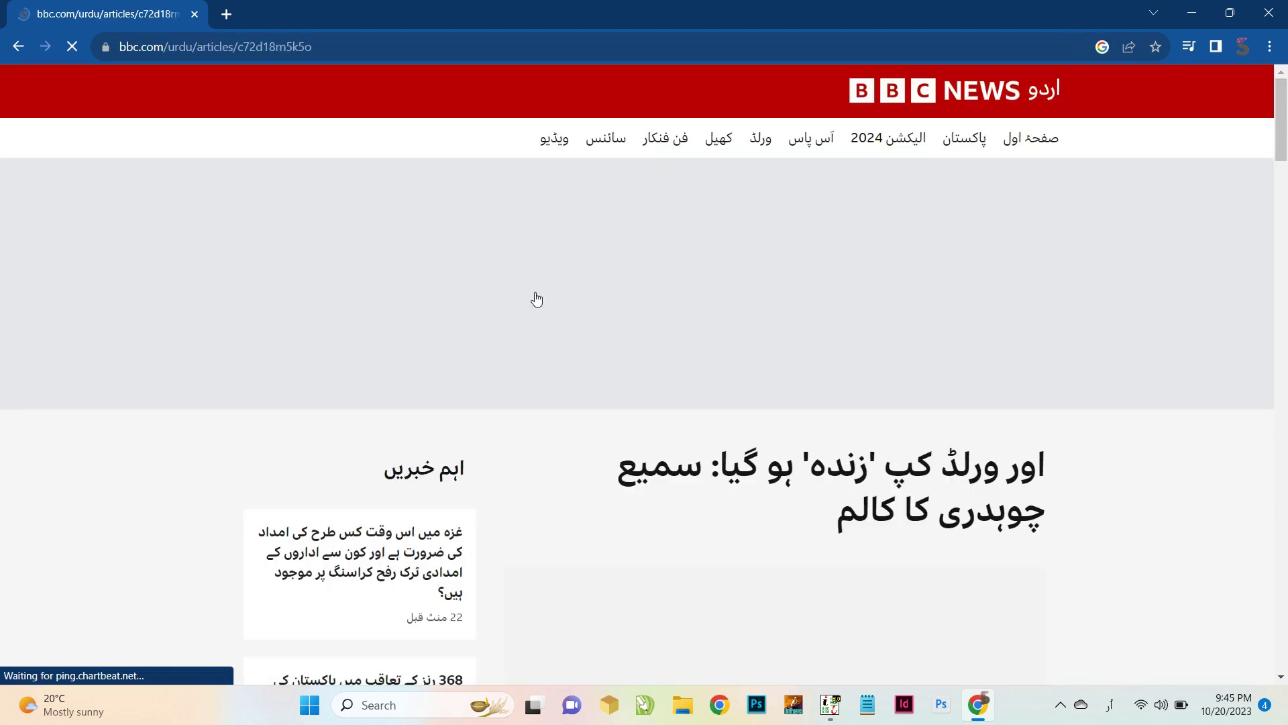
scroll(720, 397, down, 4)
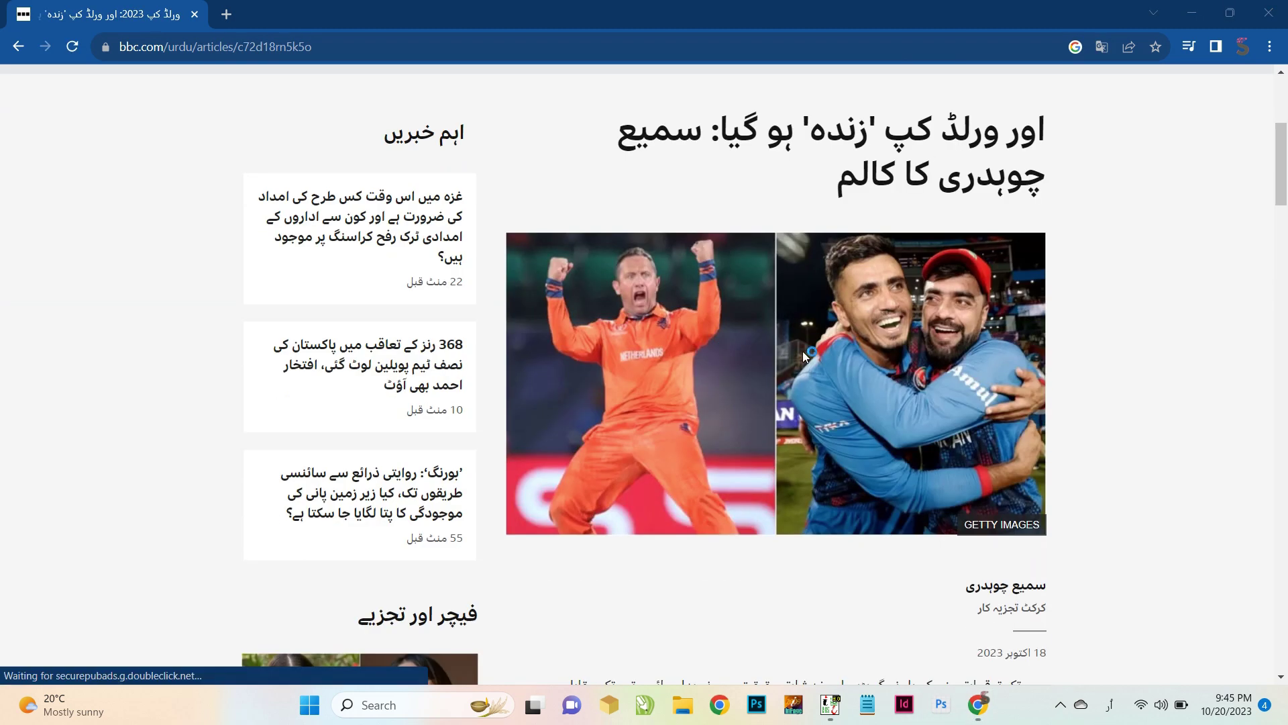
Step: Save the article's lead image as a JPEG in the Material folder of "05-Completing the Basic Layout"
right_click(806, 329)
click(843, 369)
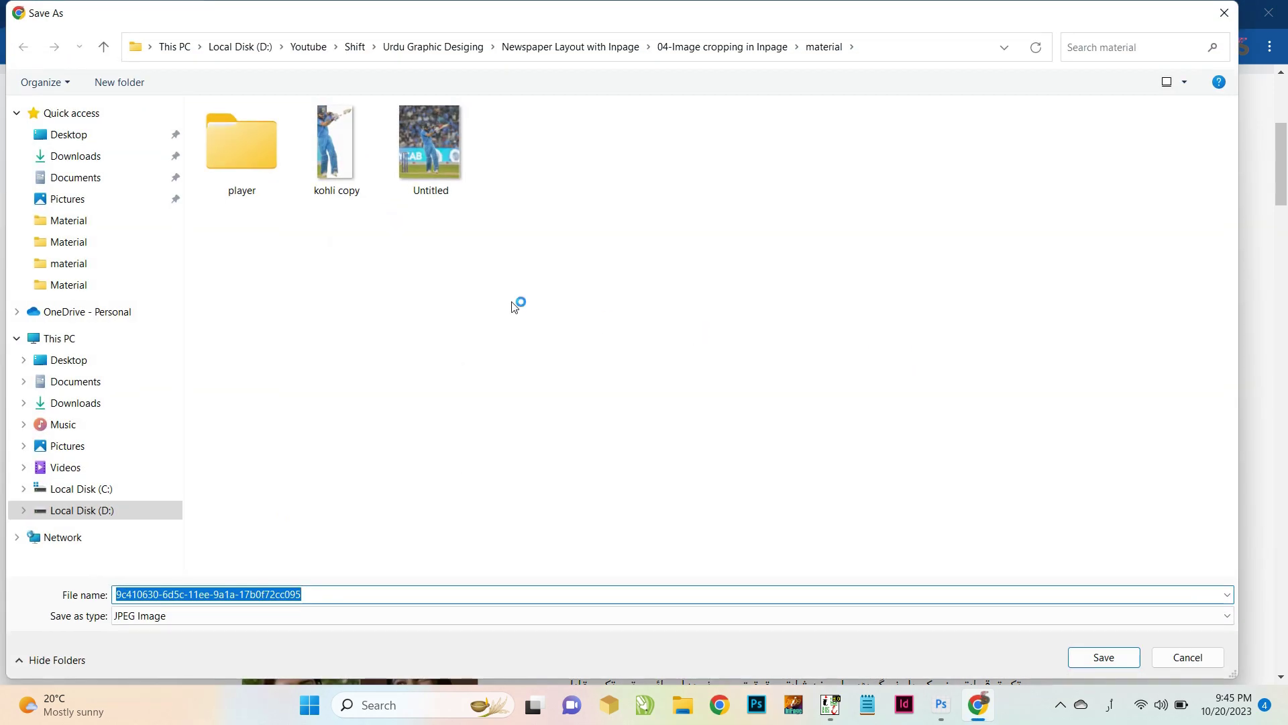
click(572, 47)
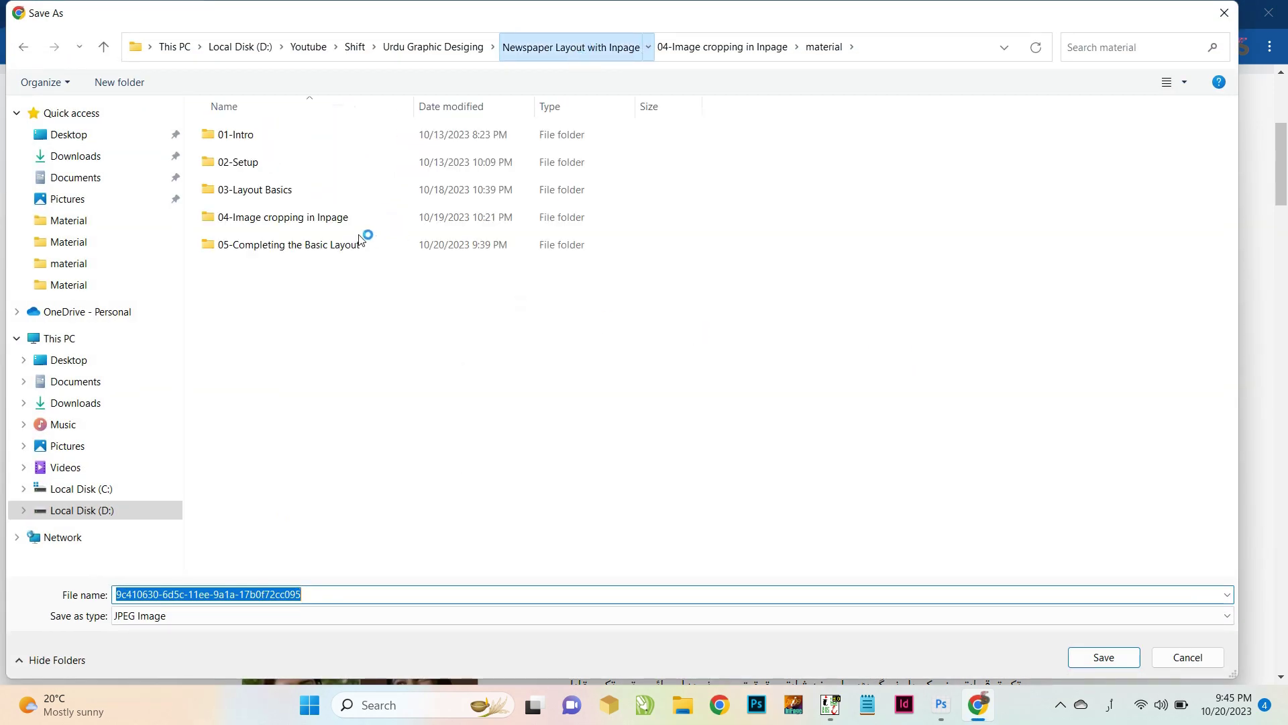
double_click(323, 250)
double_click(245, 134)
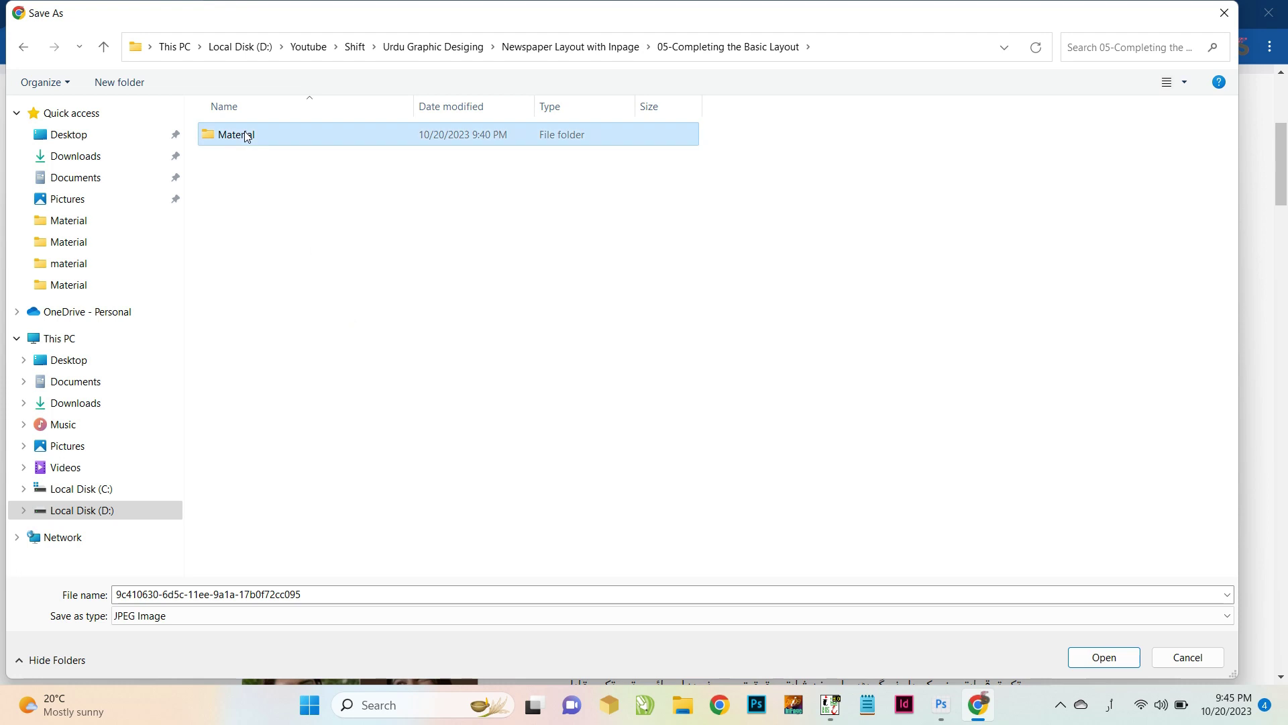
click(1103, 657)
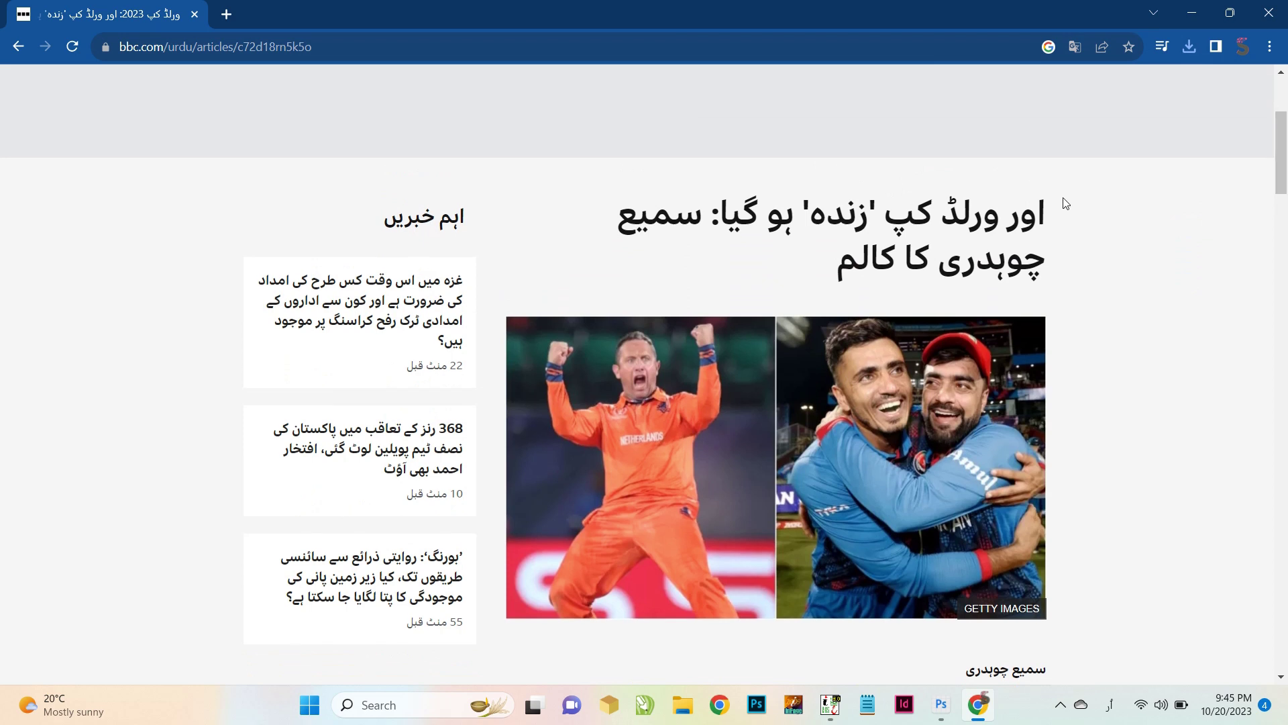
Step: Copy the headline "اور ورلڈ کپ 'زندہ' ہو گیا" into a new InPage text box about 16 cm wide below the article columns
drag(1055, 213, 725, 210)
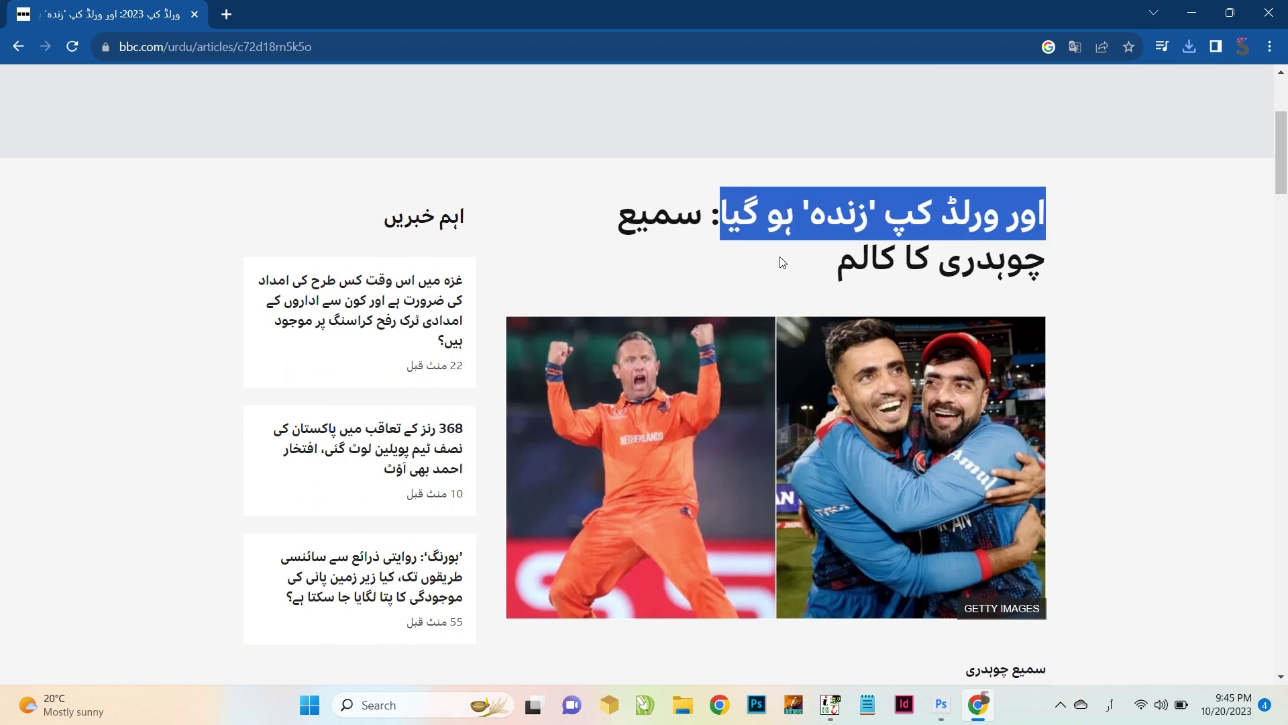
scroll(782, 262, down, 10)
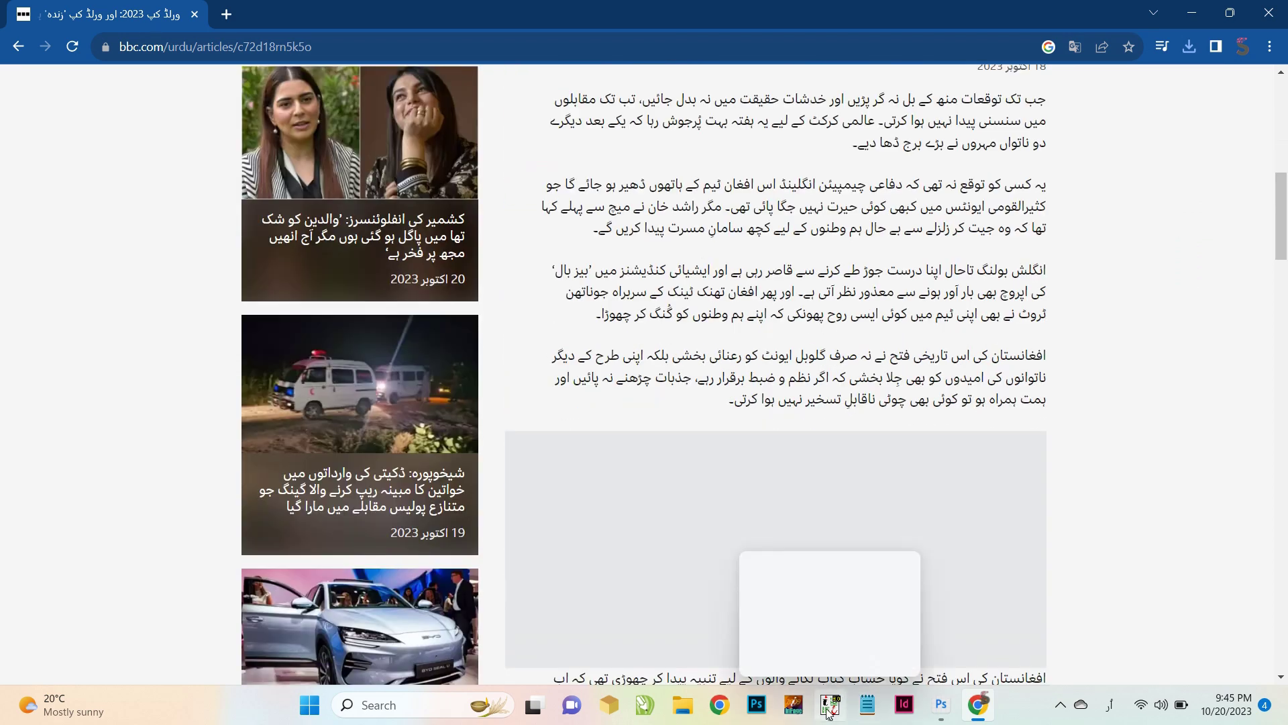
click(837, 704)
right_click(685, 279)
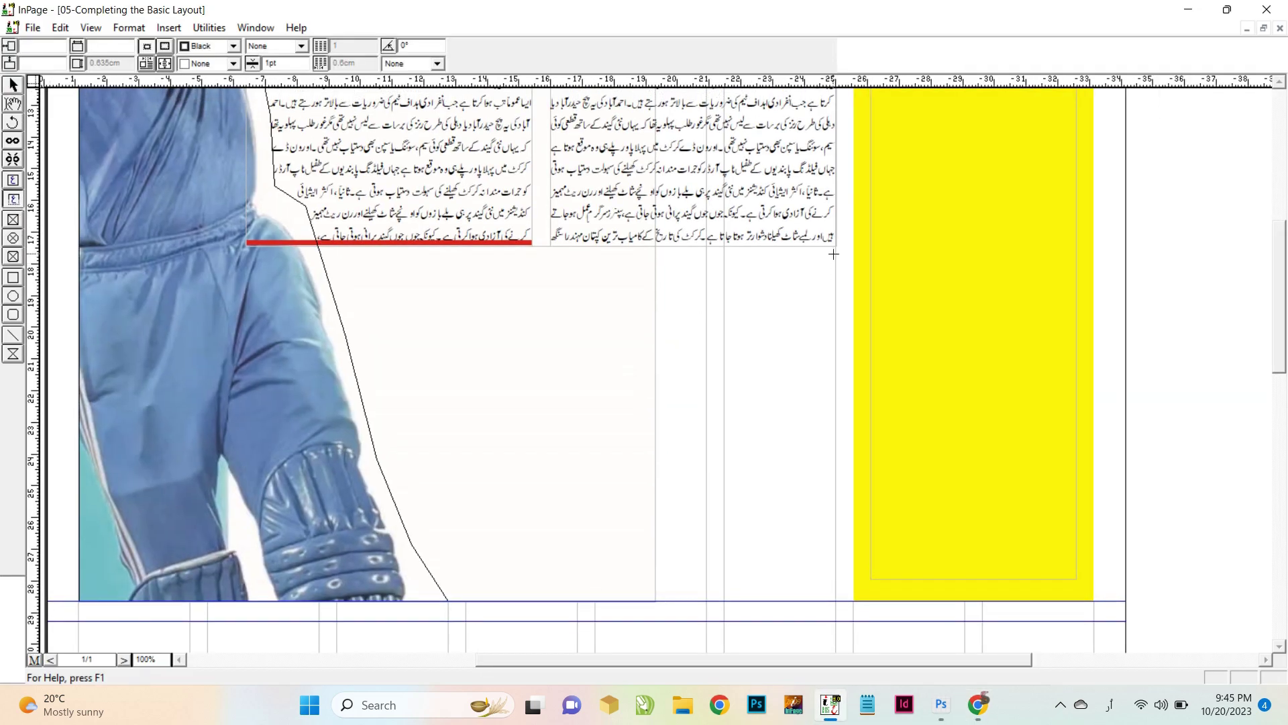
drag(836, 256, 329, 315)
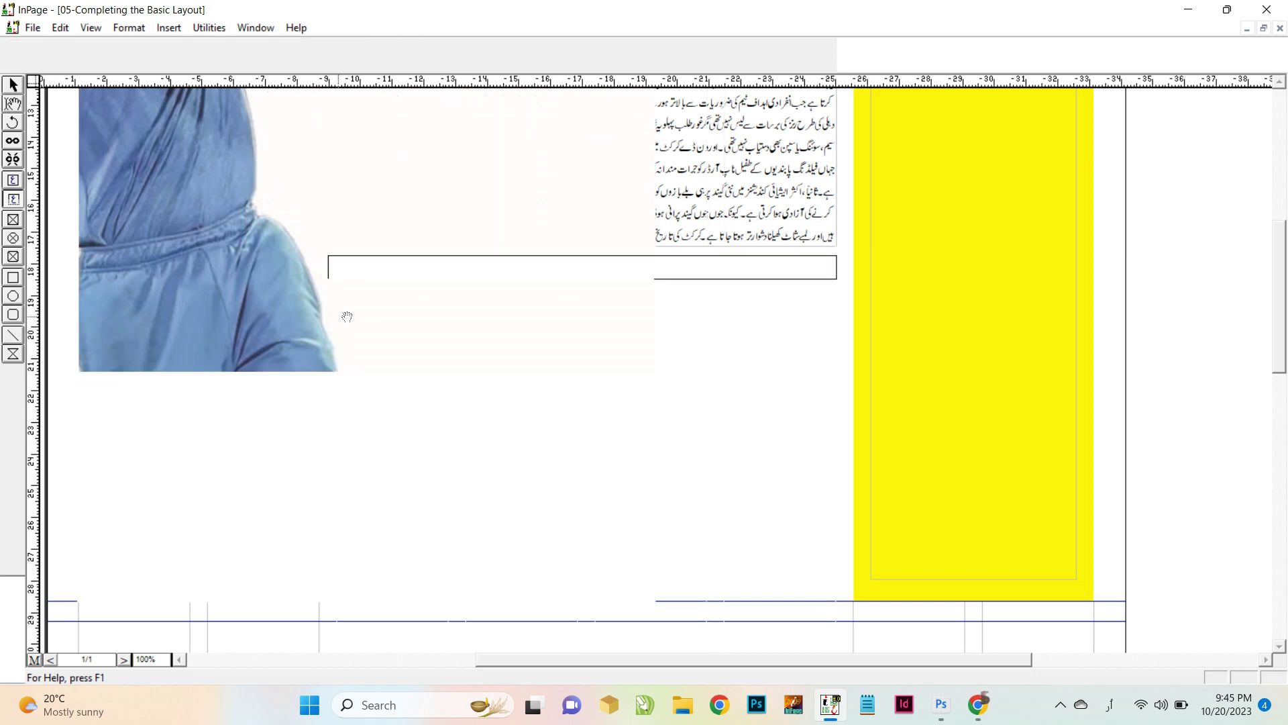
key(ctrl+v)
key(ctrl+a)
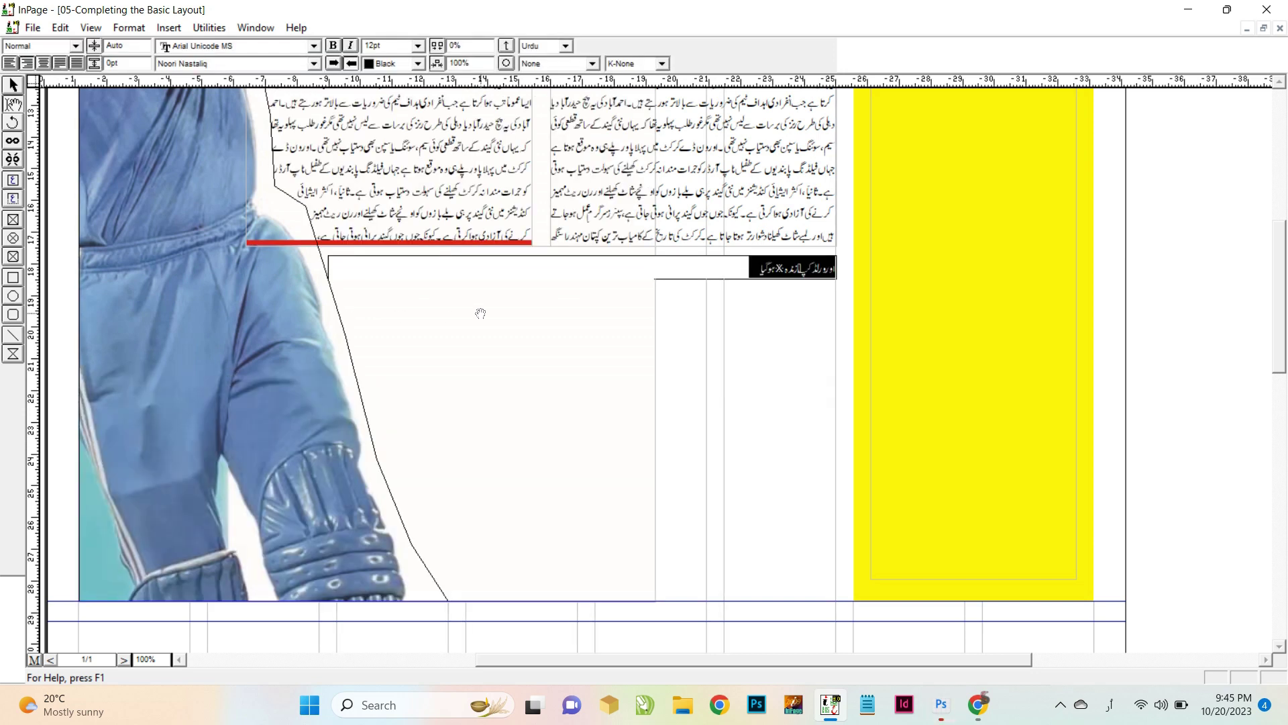
Step: Enlarge the pasted headline below the article columns to 54pt
key(ctrl+y)
key(Escape)
key(ctrl+shift+period)
key(ctrl+shift+period)
key(ctrl+shift+period)
key(ctrl+shift+period)
key(ctrl+shift+period)
key(ctrl+shift+period)
key(ctrl+shift+period)
key(ctrl+shift+period)
key(ctrl+shift+period)
key(ctrl+shift+period)
key(ctrl+shift+period)
key(ctrl+shift+period)
key(ctrl+shift+period)
key(ctrl+shift+period)
key(ctrl+shift+period)
key(ctrl+shift+period)
key(ctrl+shift+period)
key(ctrl+shift+period)
key(ctrl+shift+period)
key(ctrl+shift+period)
key(ctrl+shift+period)
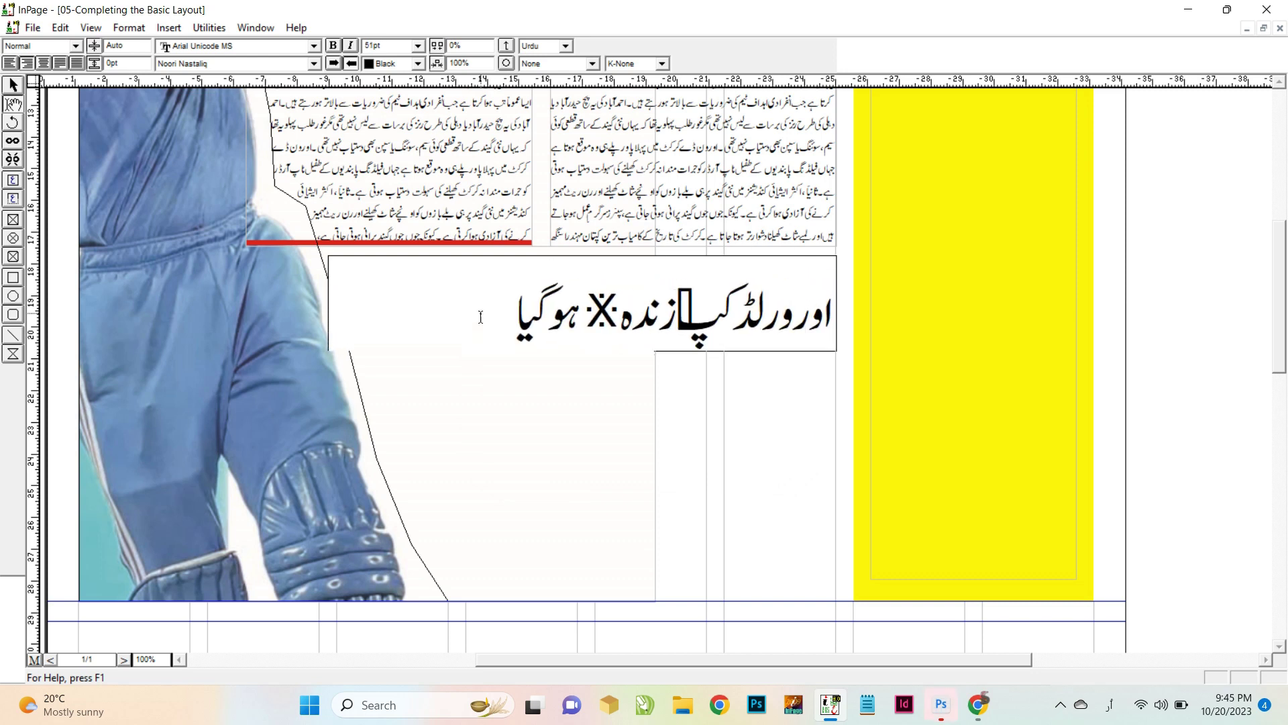
Step: Delete the two stray quote symbols around "زندہ" in the pasted headline
click(566, 320)
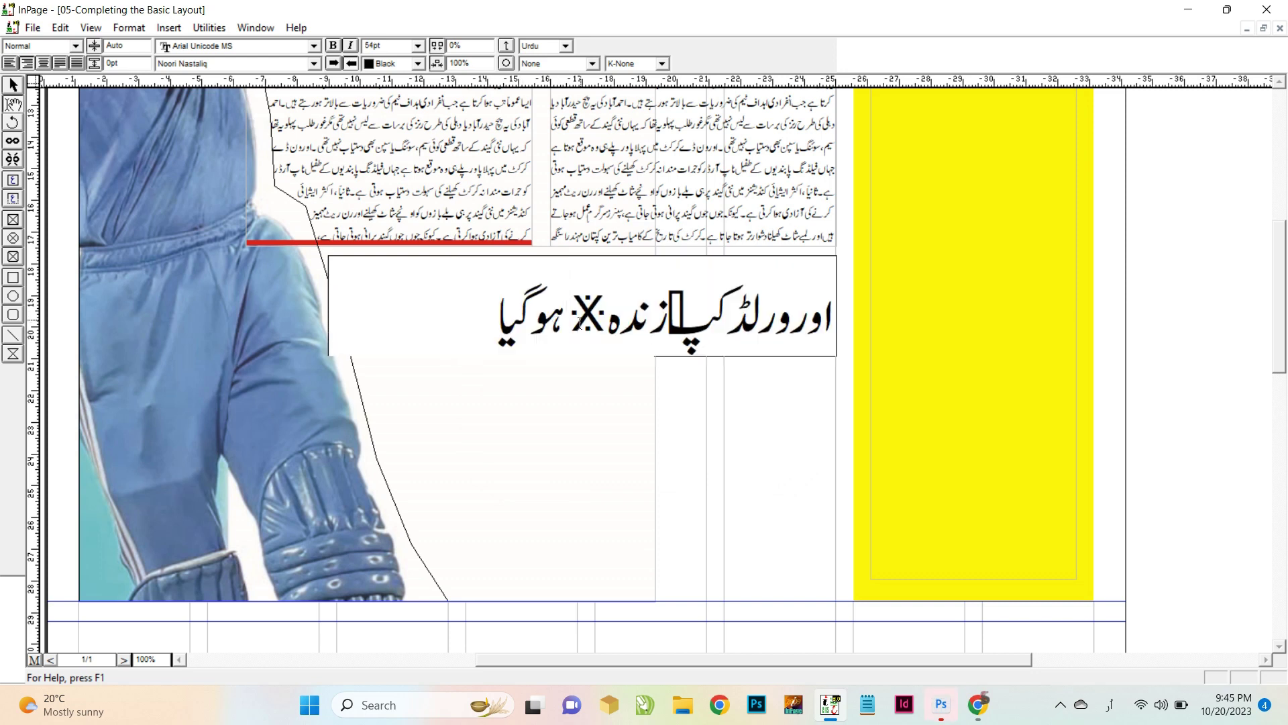
key(BackSpace)
click(671, 339)
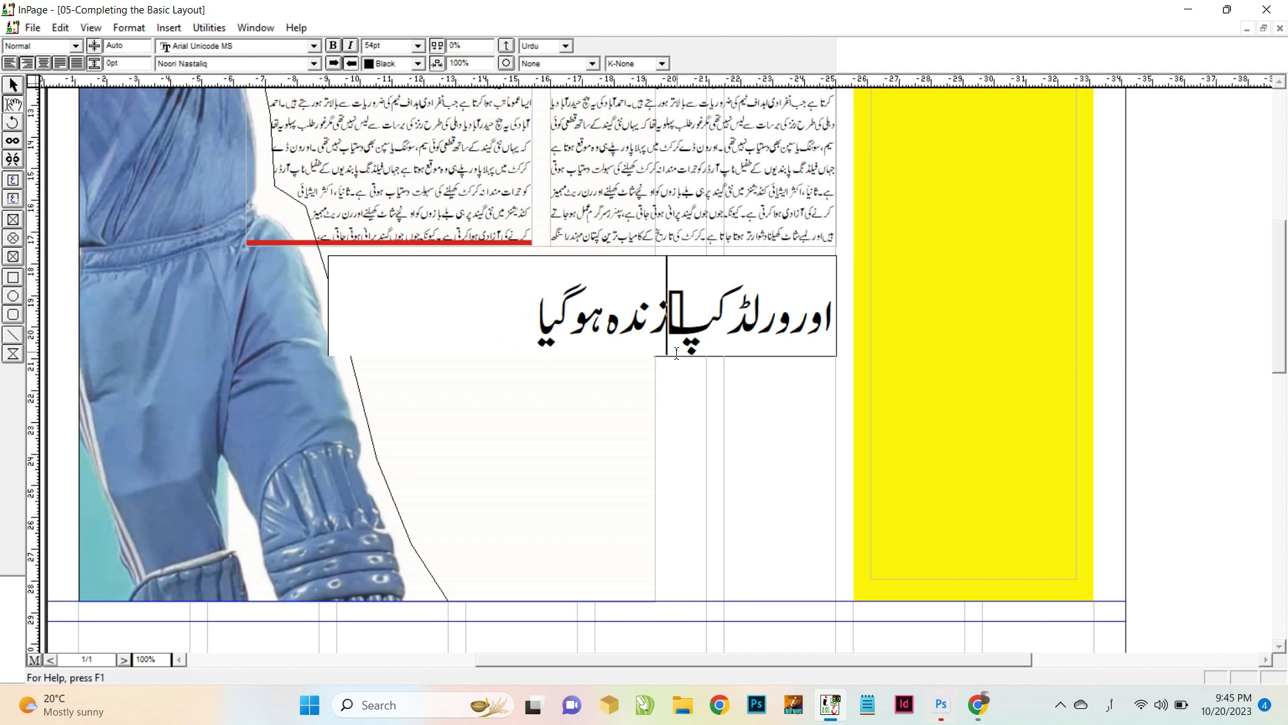
key(BackSpace)
Step: Set the whole lower headline to 61pt text with 87.3pt line spacing
key(ctrl+a)
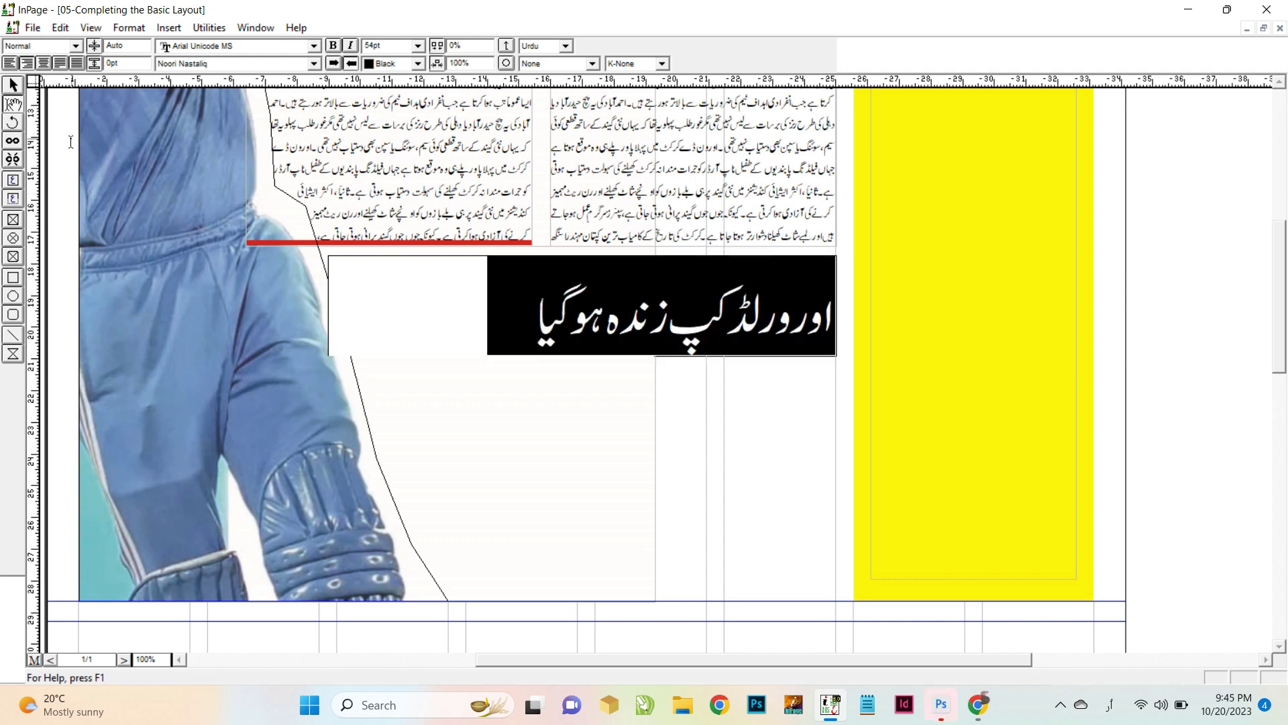
key(ctrl+])
key(ctrl+])
key(ctrl+])
key(ctrl+])
key(ctrl+])
key(ctrl+])
key(ctrl+])
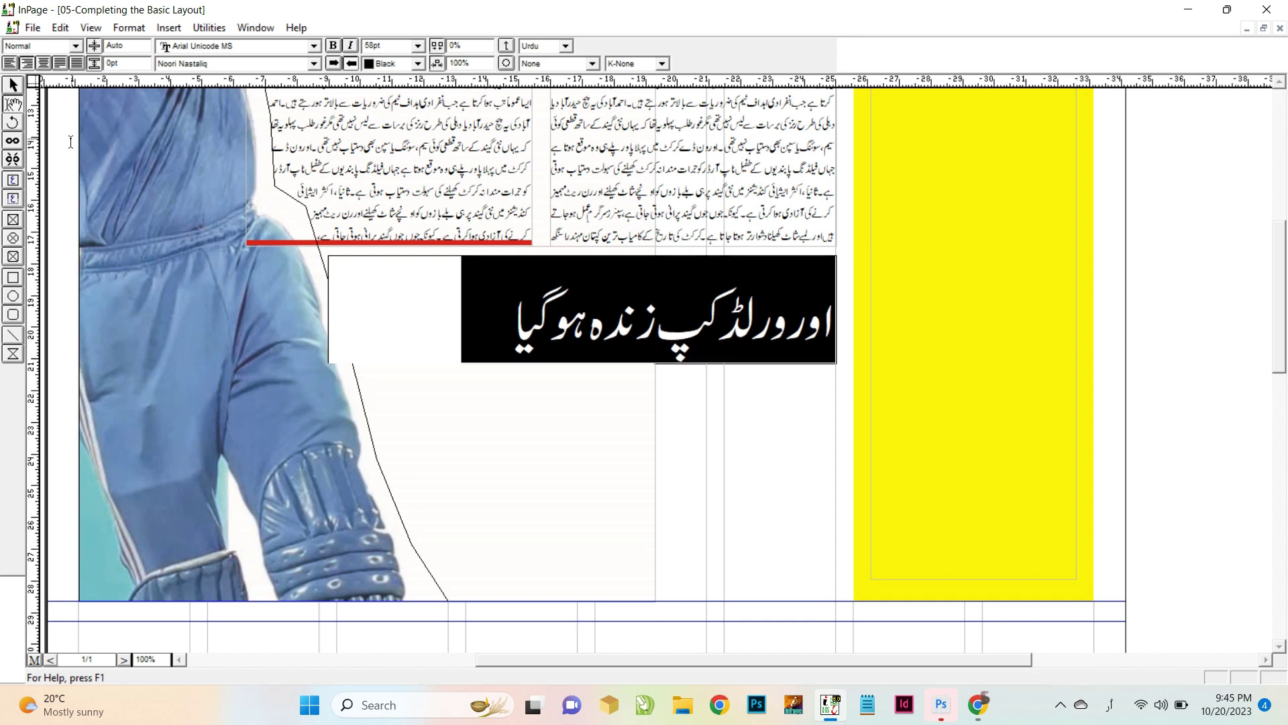
key(ctrl+shift+[)
key(ctrl+shift+[)
key(ctrl+shift+[)
key(ctrl+shift+[)
key(ctrl+shift+[)
key(ctrl+shift+[)
key(ctrl+shift+[)
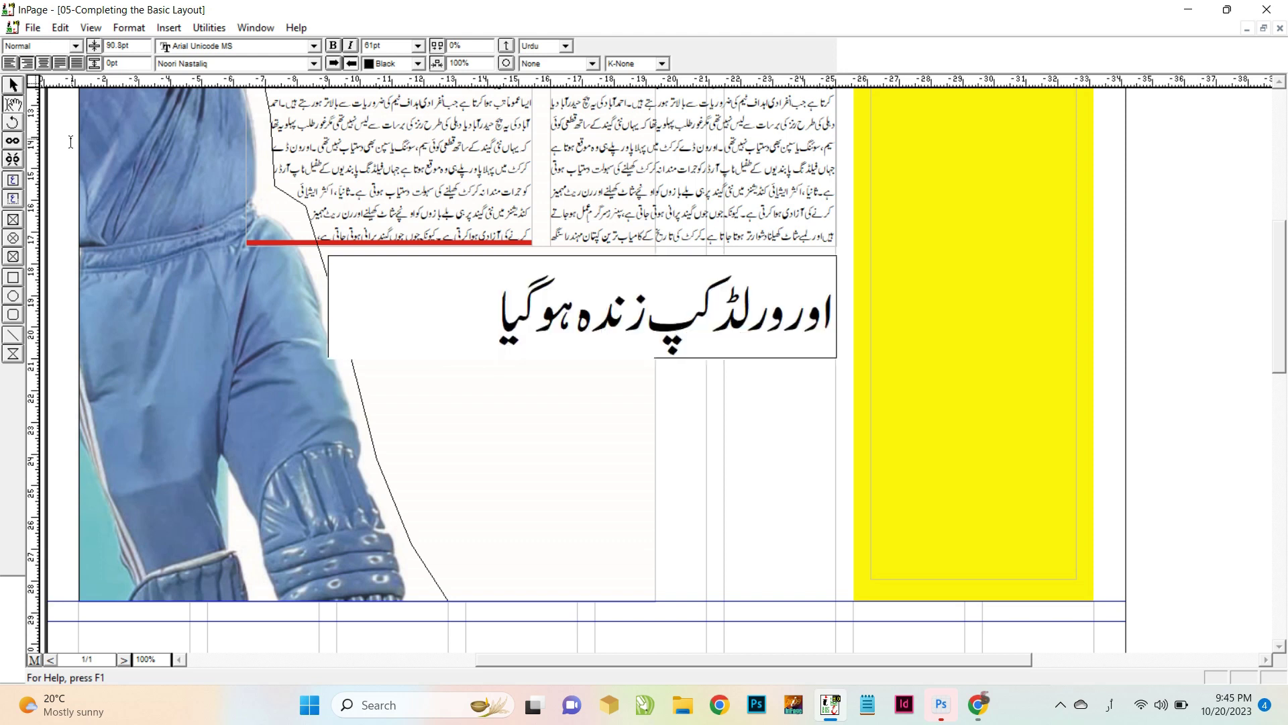
key(ctrl+shift+colon)
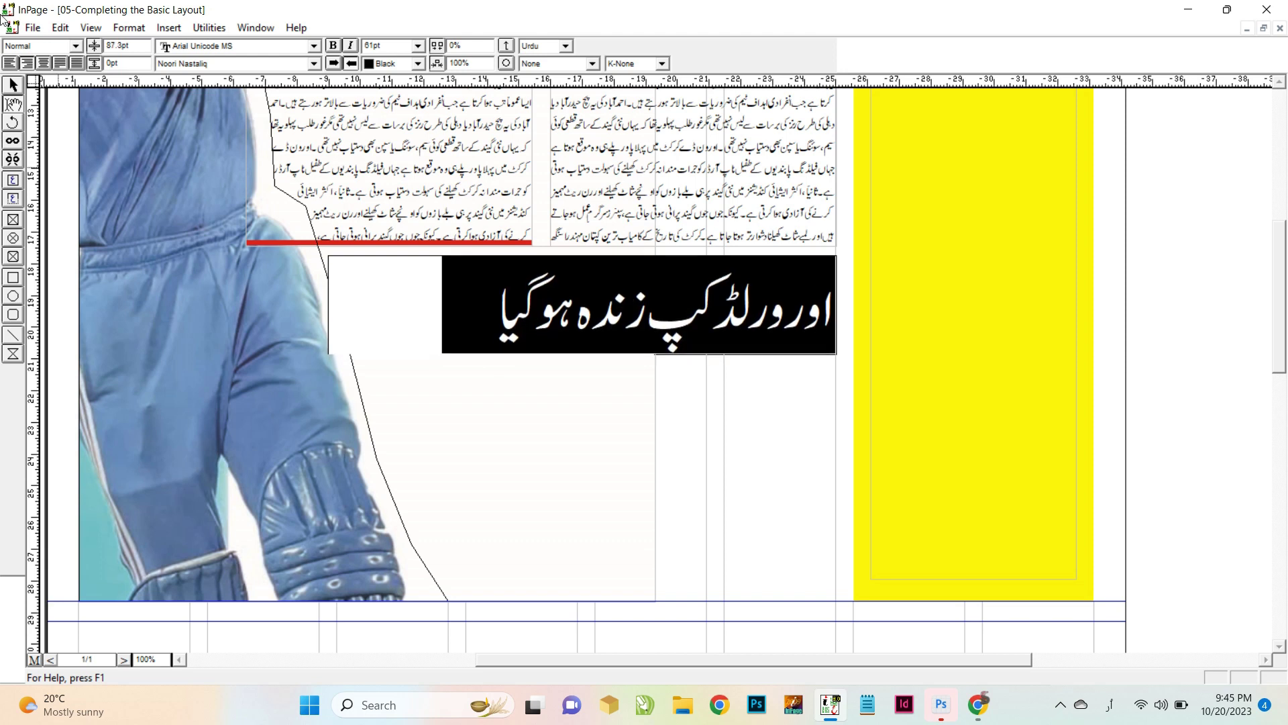
click(15, 85)
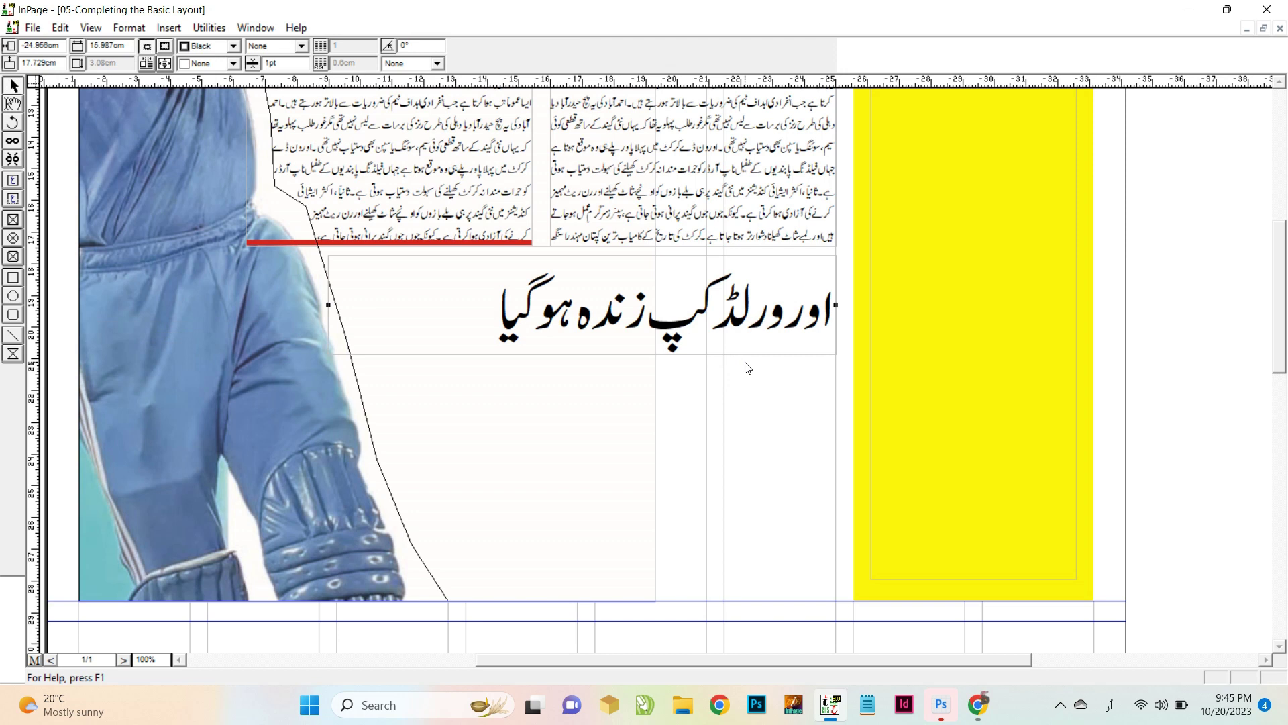
click(13, 104)
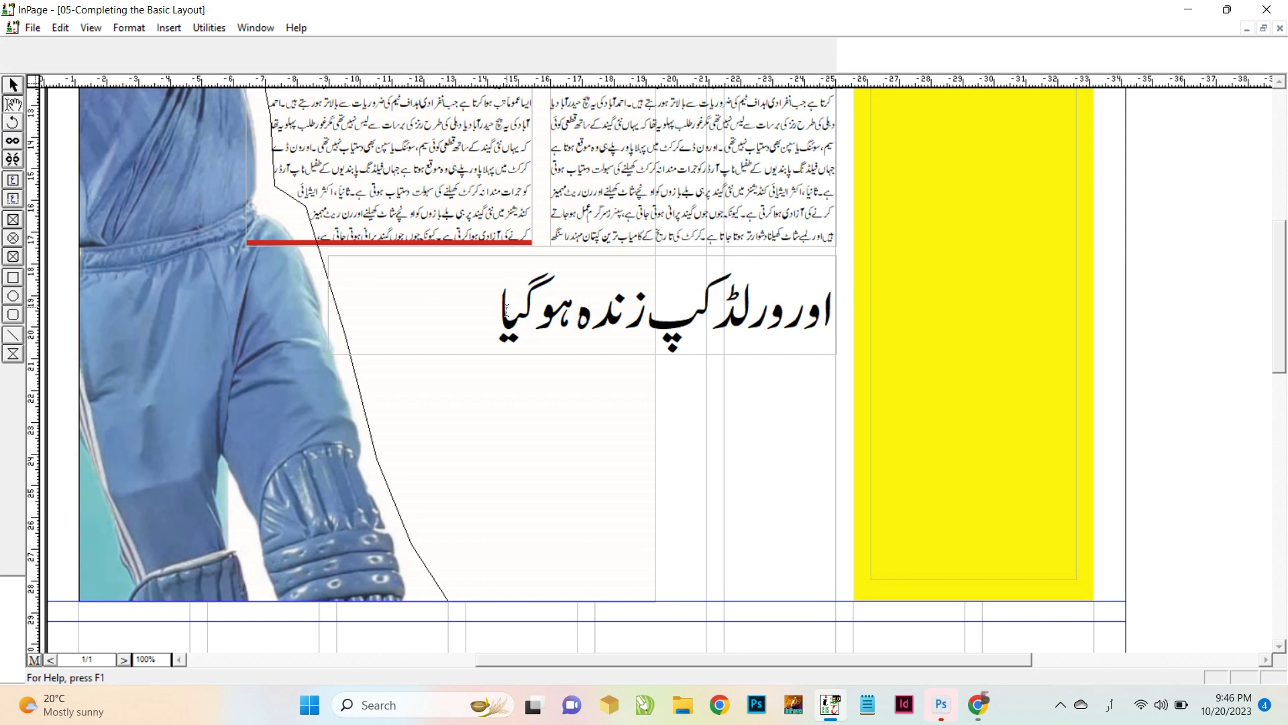
click(508, 310)
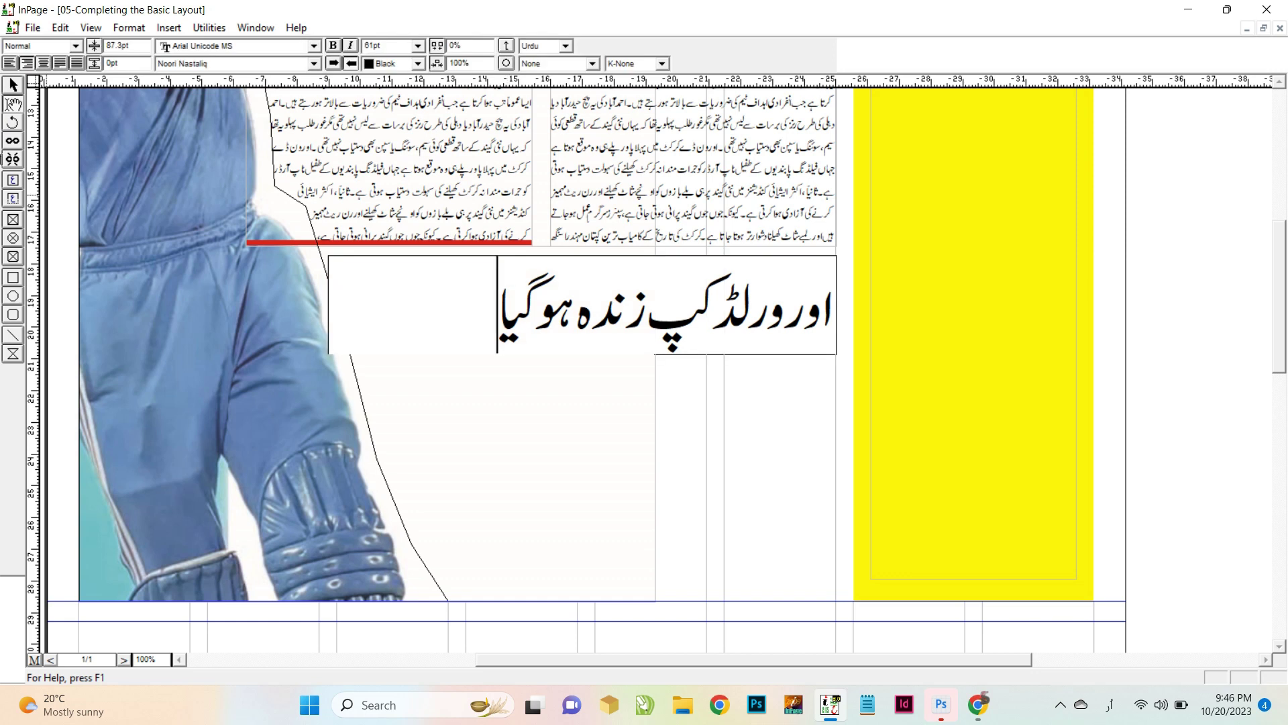
click(13, 85)
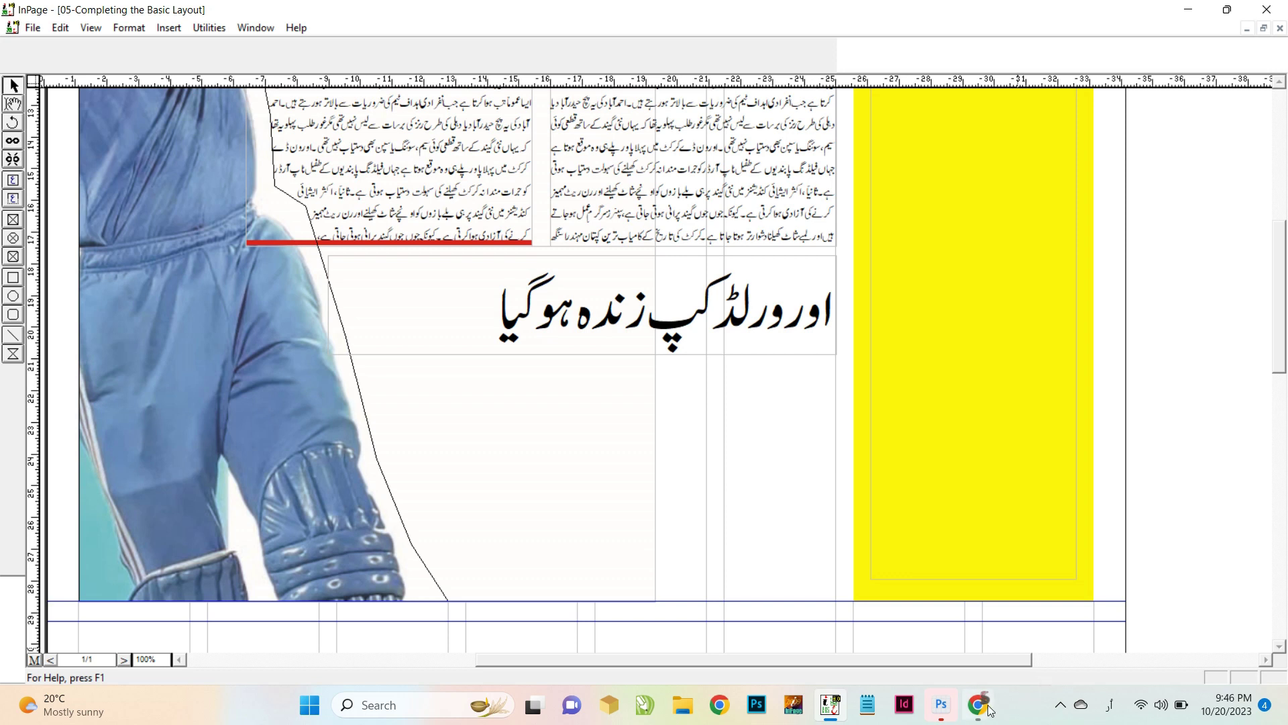
Step: Switch back to the BBC Urdu article in Chrome and copy its lead image to the clipboard
click(943, 715)
click(853, 407)
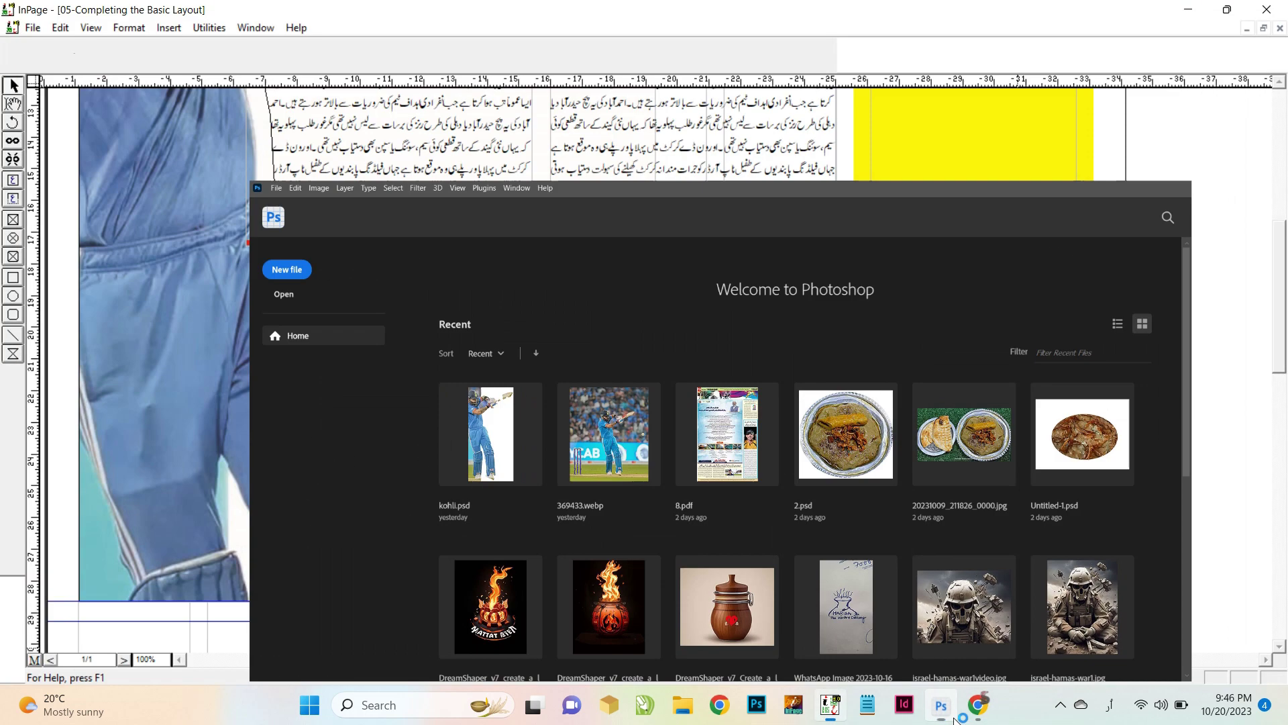
click(979, 706)
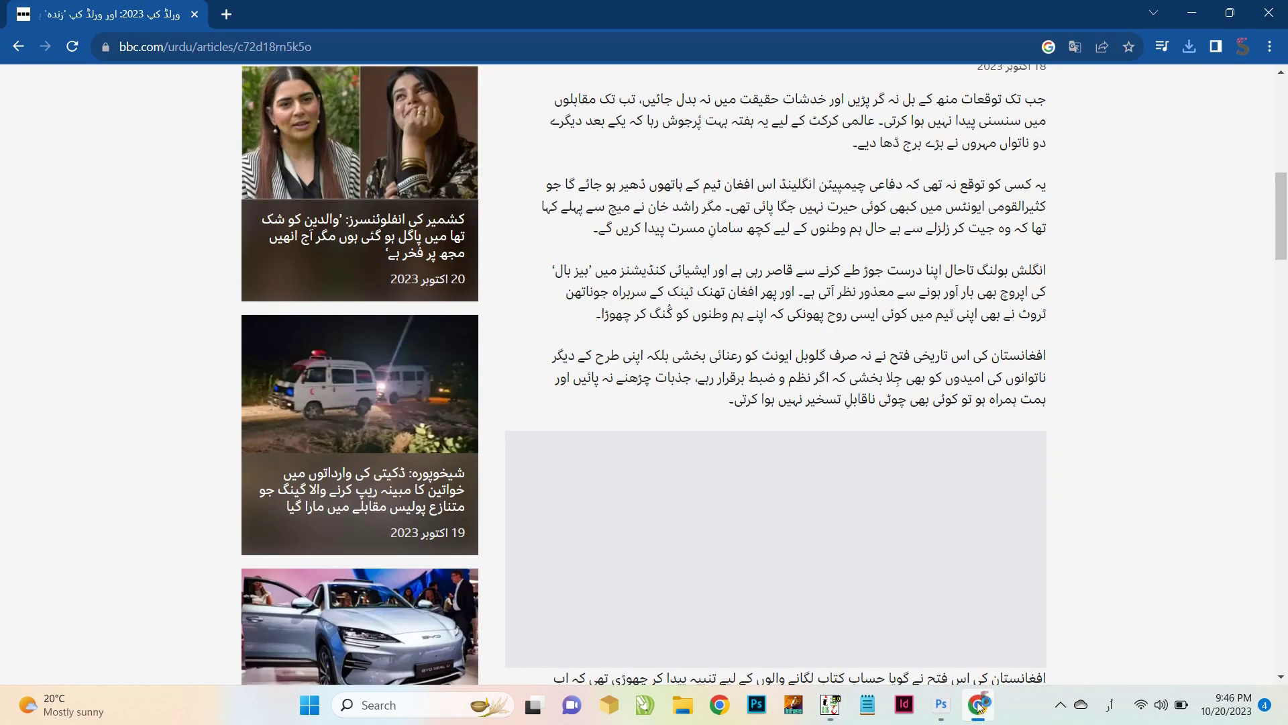
scroll(807, 470, up, 10)
right_click(808, 471)
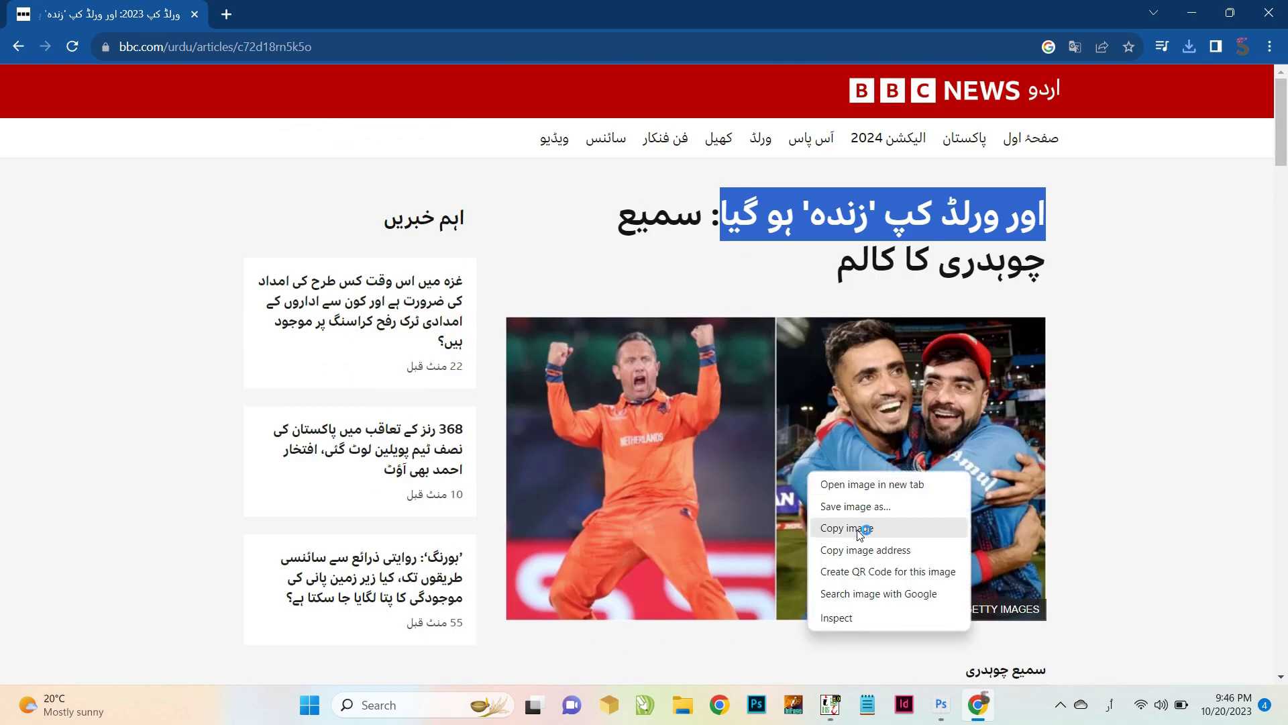
click(855, 530)
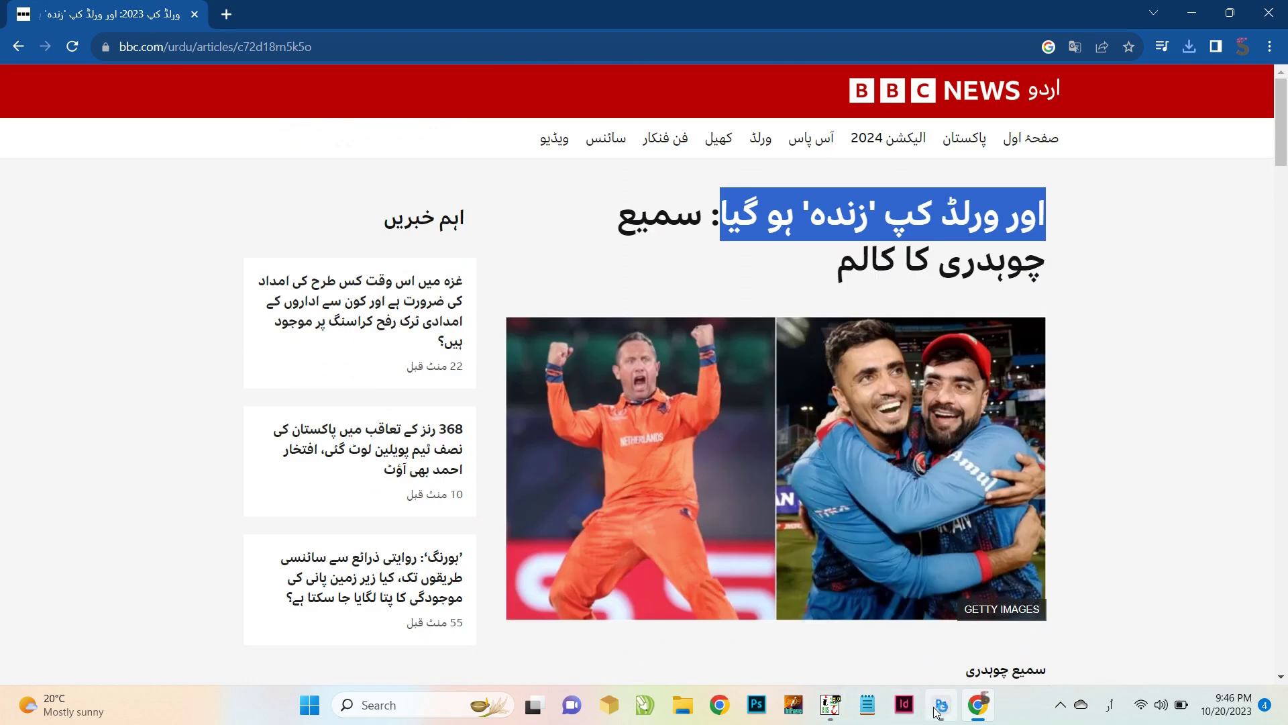
Step: Switch to Photoshop, create a new document from the Clipboard preset at 200 pixels/inch and paste the copied image into it
click(942, 704)
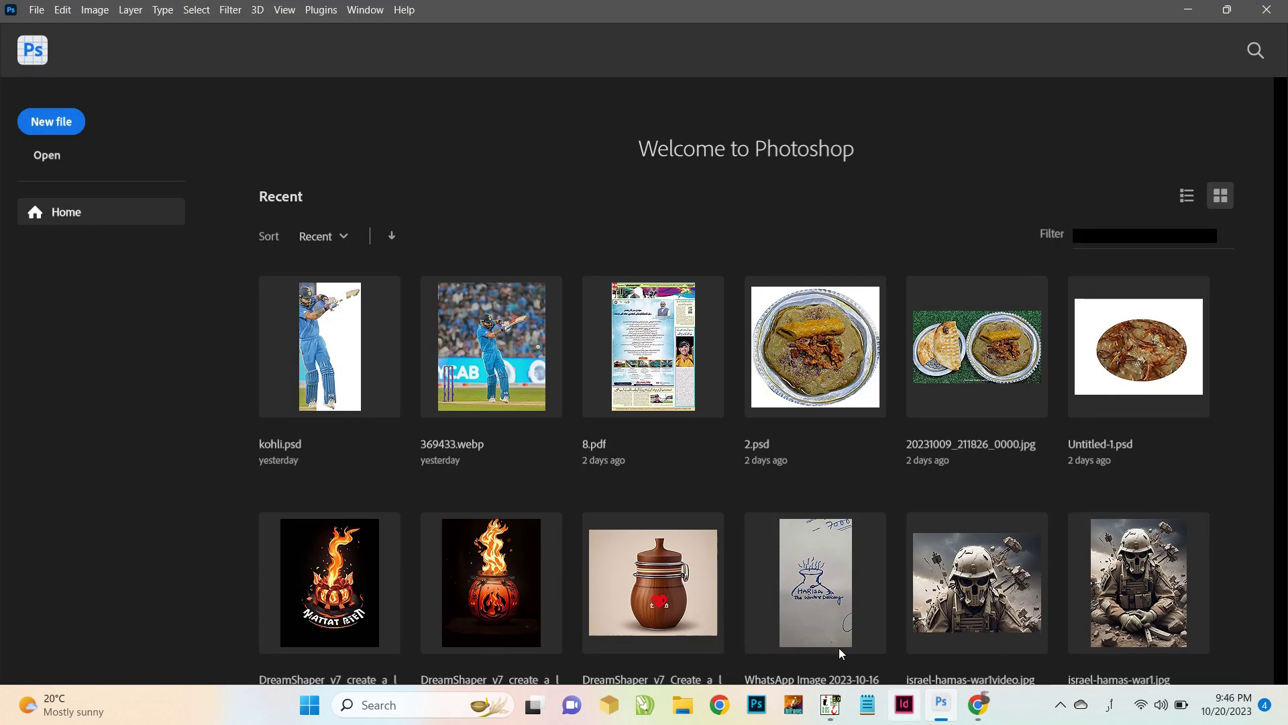
click(60, 133)
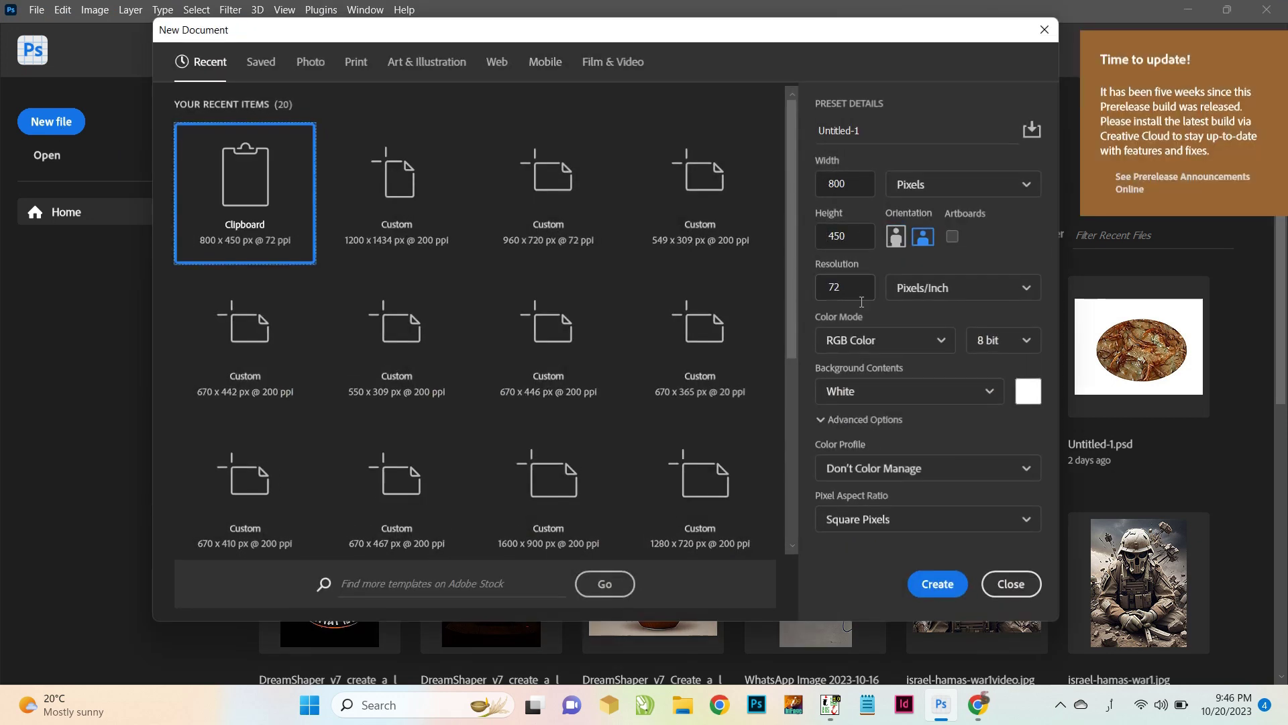
click(861, 299)
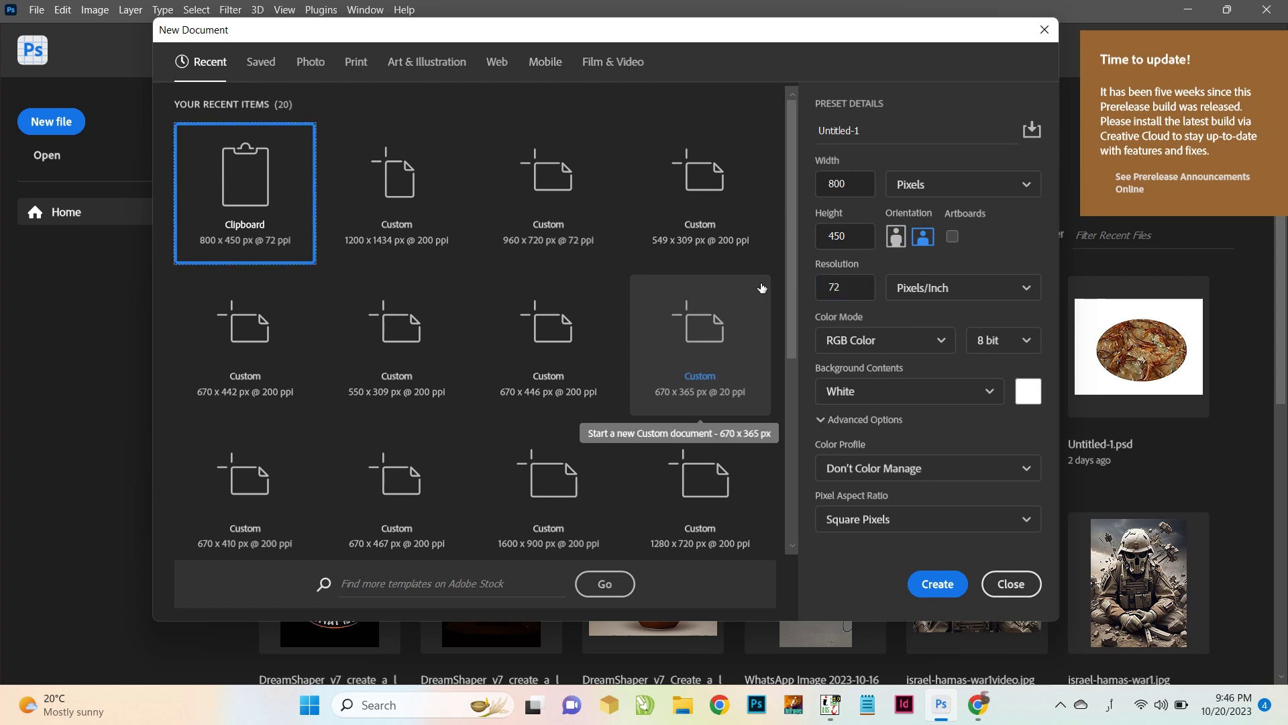
click(816, 290)
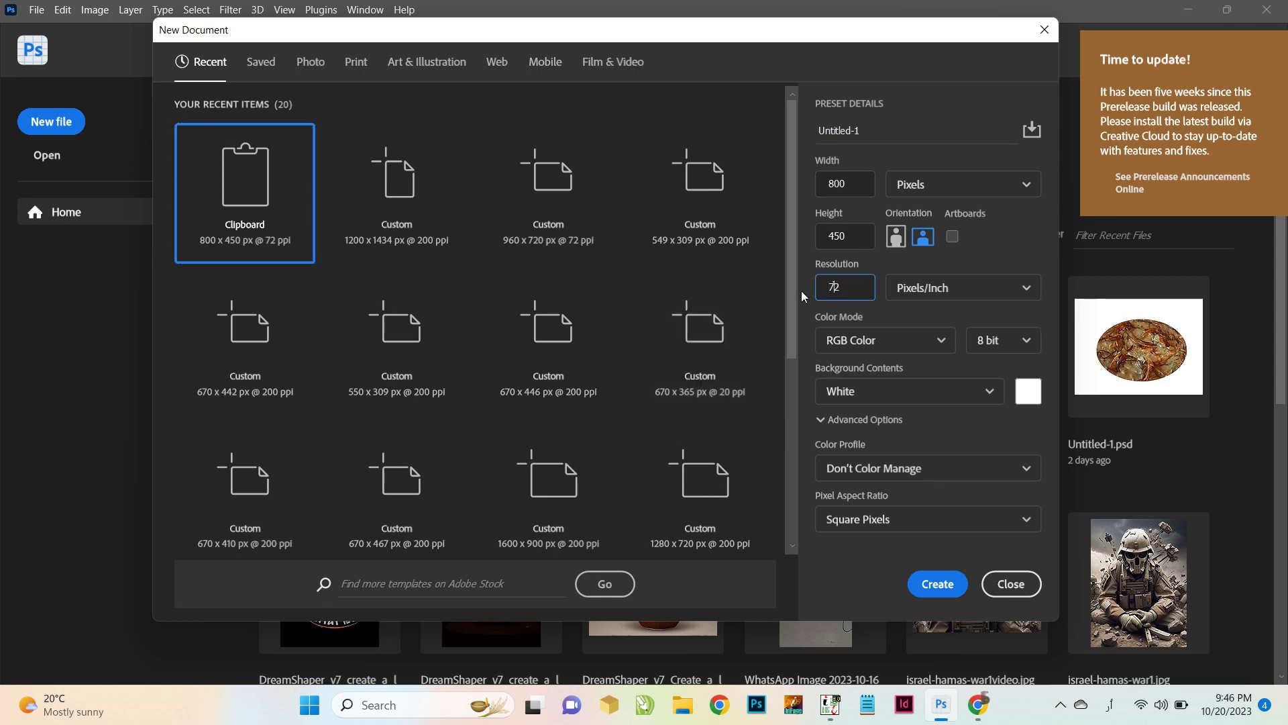
text(200)
click(938, 584)
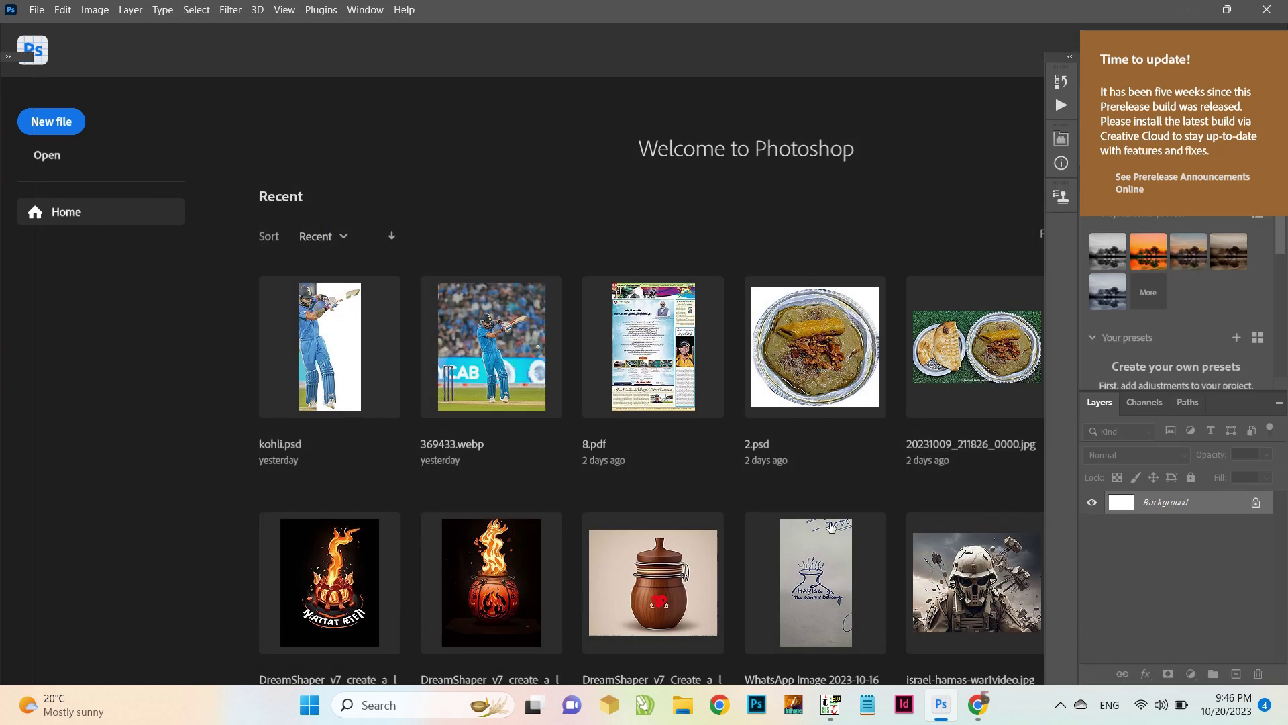
key(ctrl+v)
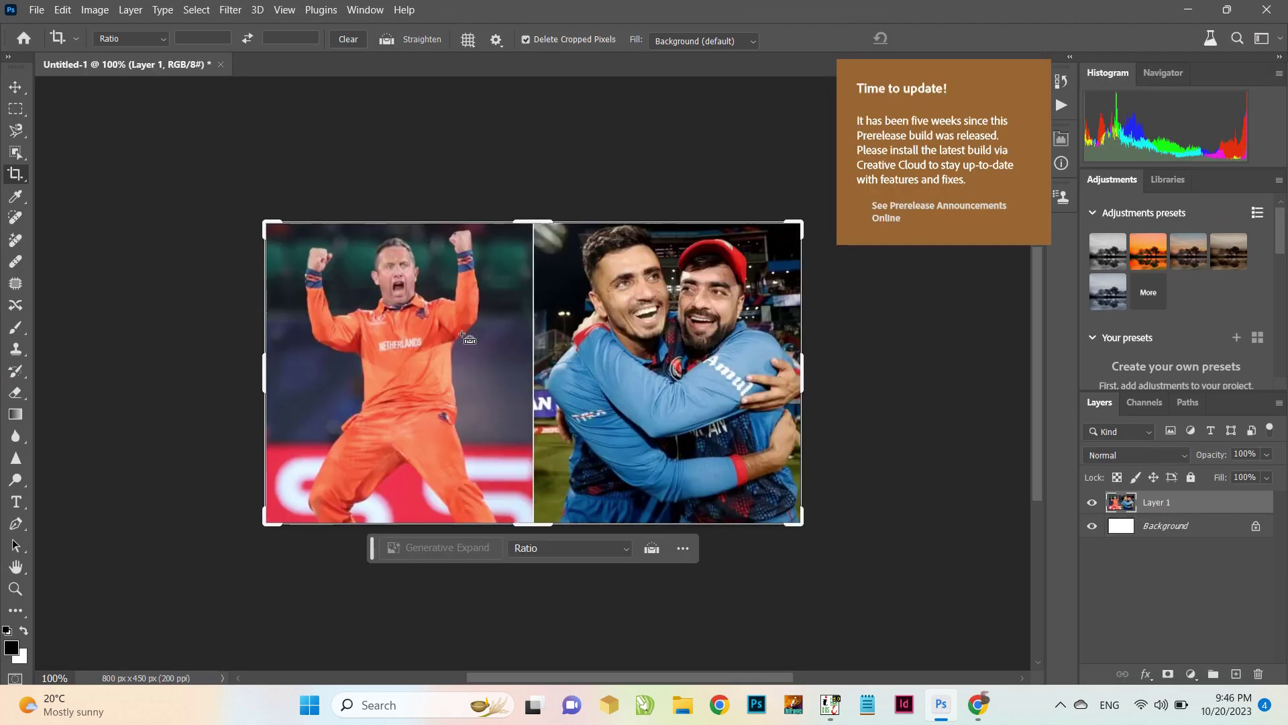
Step: Crop the image to the right-hand photo of the two hugging cricketers, about 385 × 442 px
drag(520, 221, 736, 368)
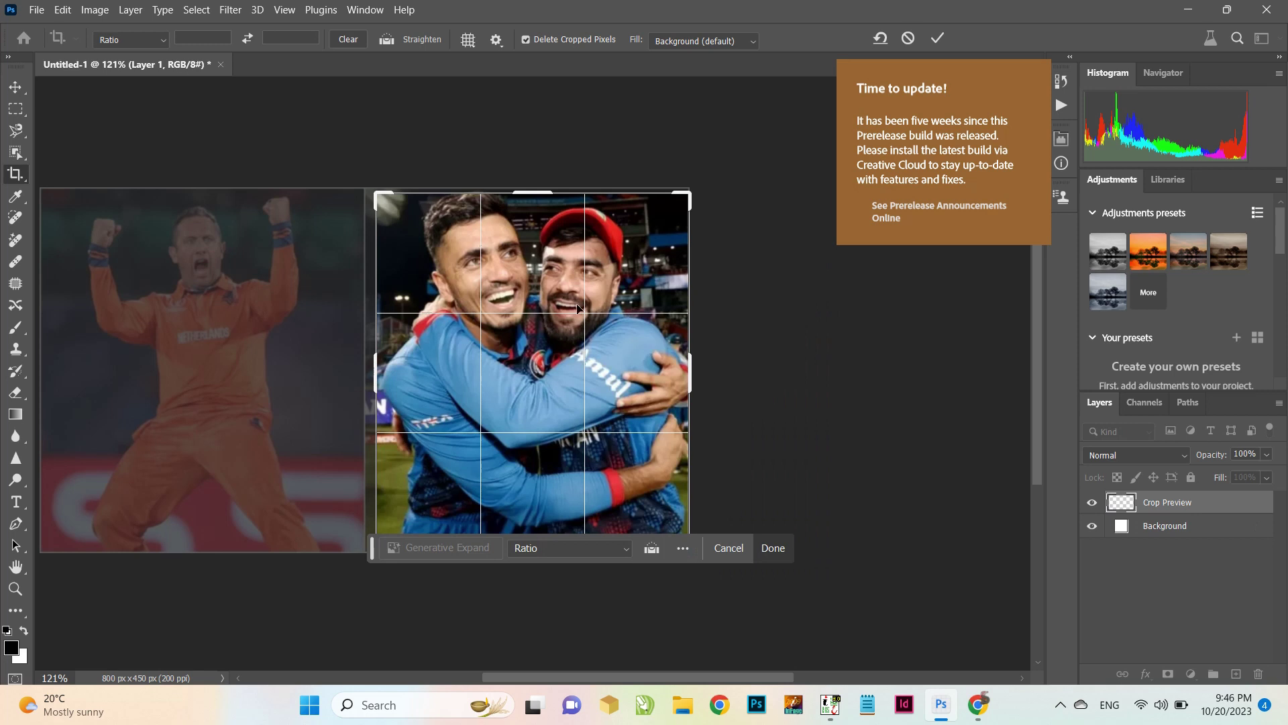
key(Return)
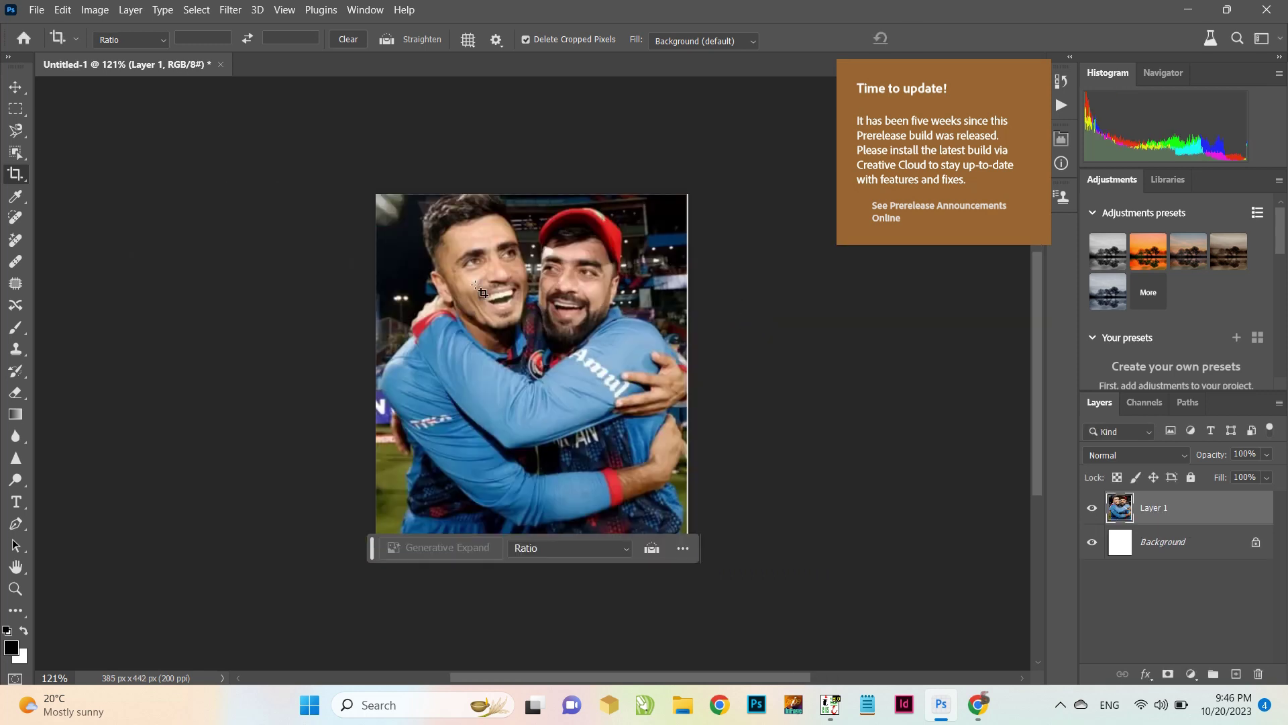
drag(374, 194, 753, 609)
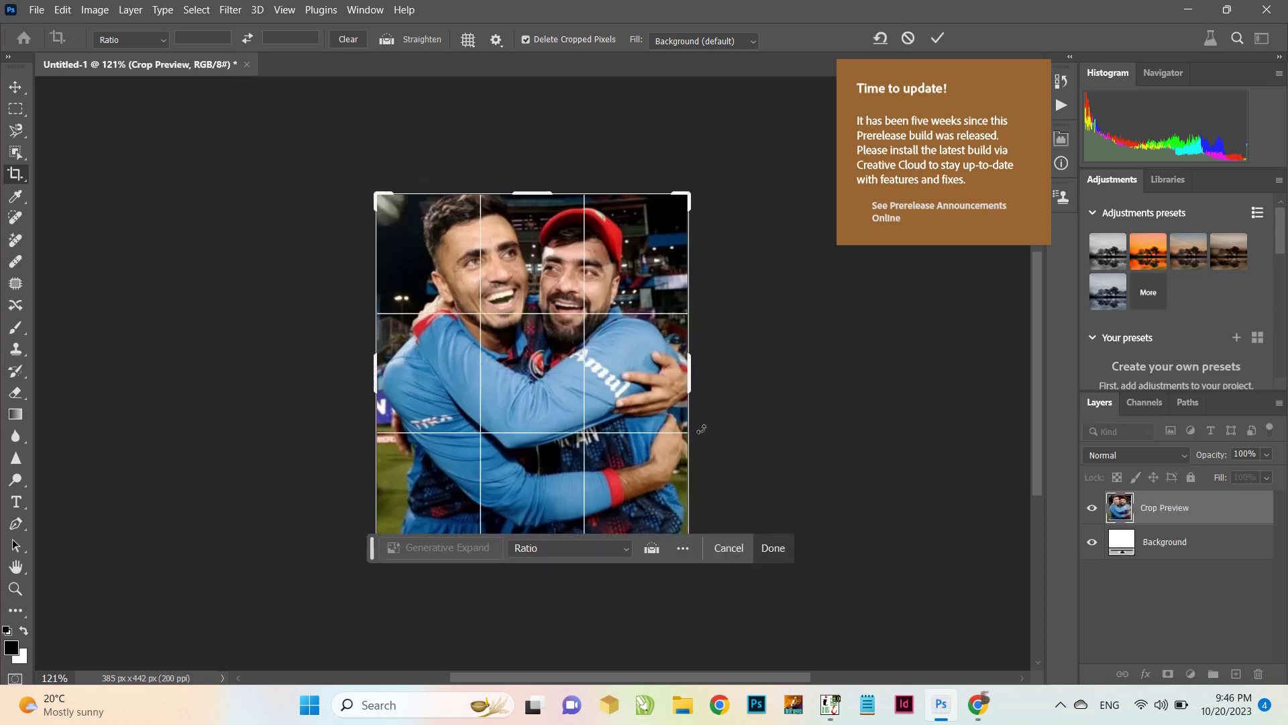
drag(691, 381, 691, 395)
Step: Remove the background behind the two cricketers and delete the white Background layer
click(15, 87)
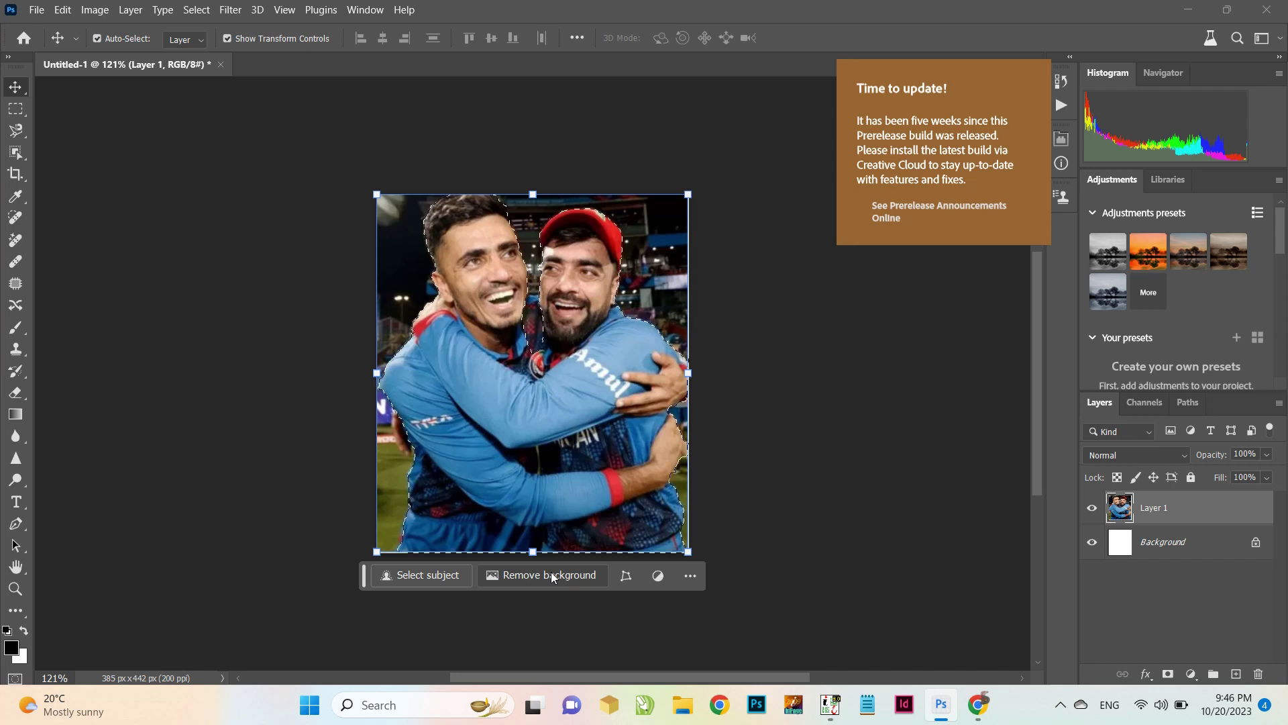
click(551, 573)
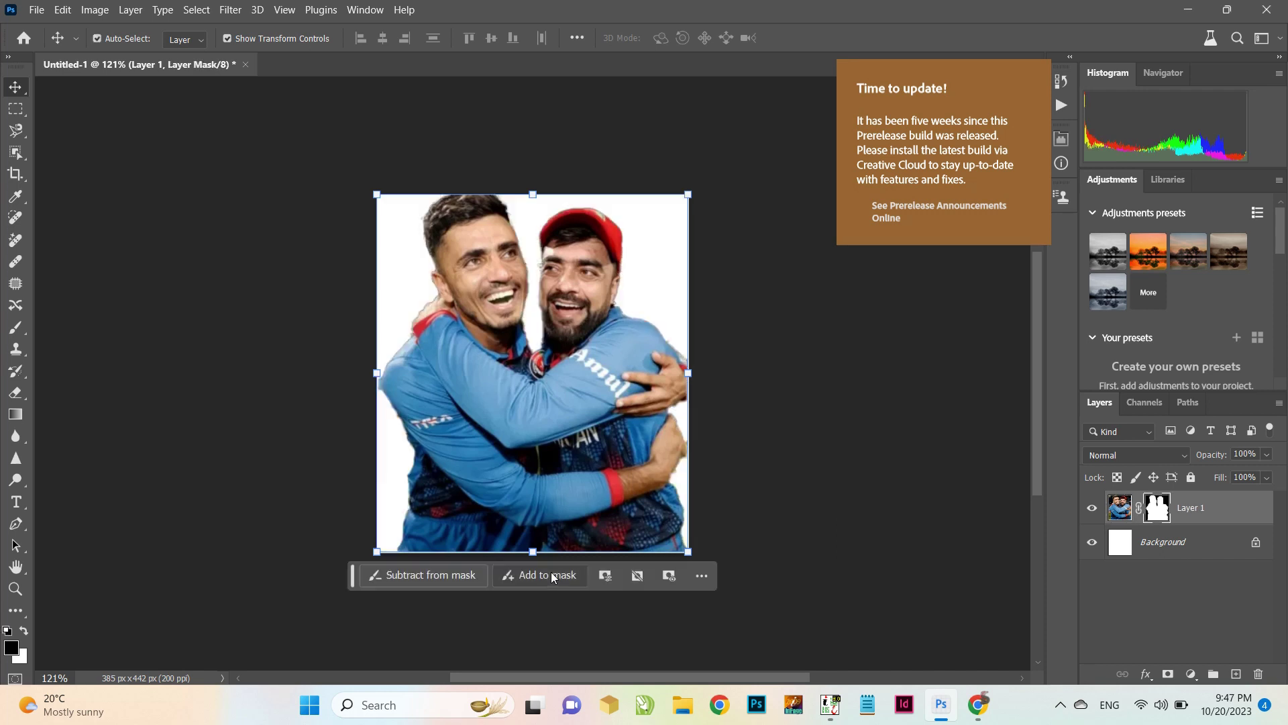
click(1175, 542)
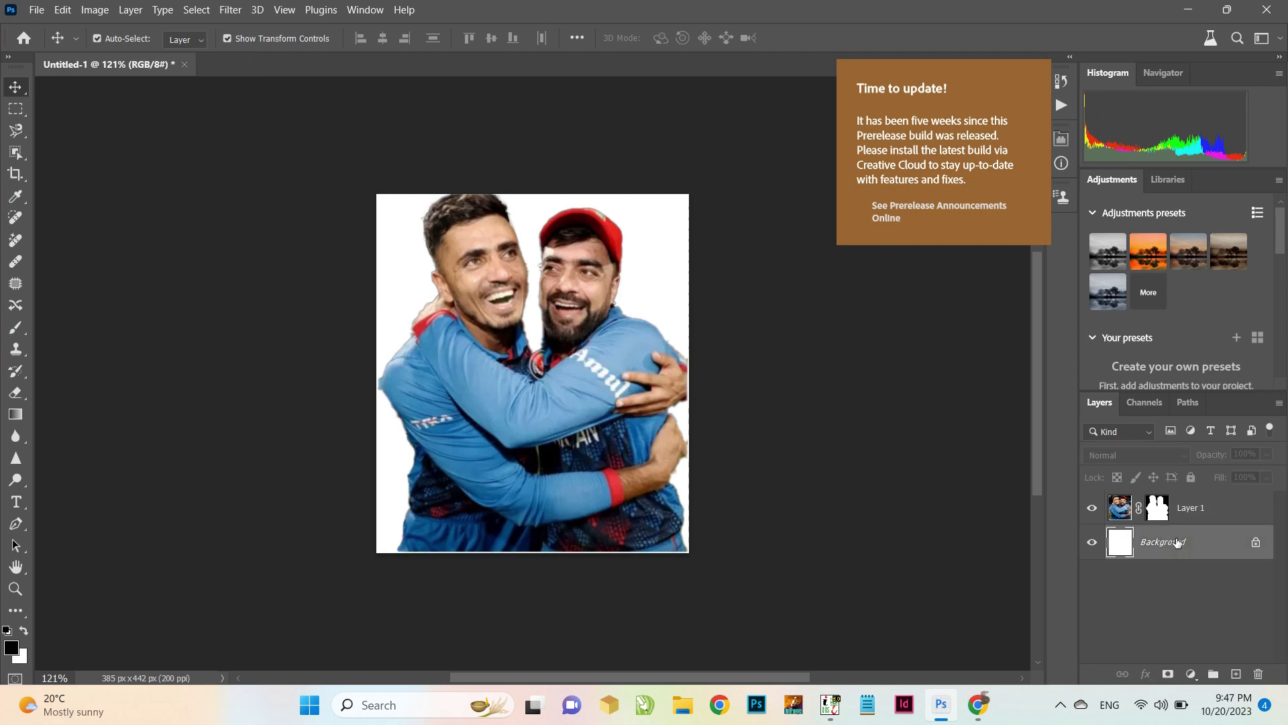
click(1267, 674)
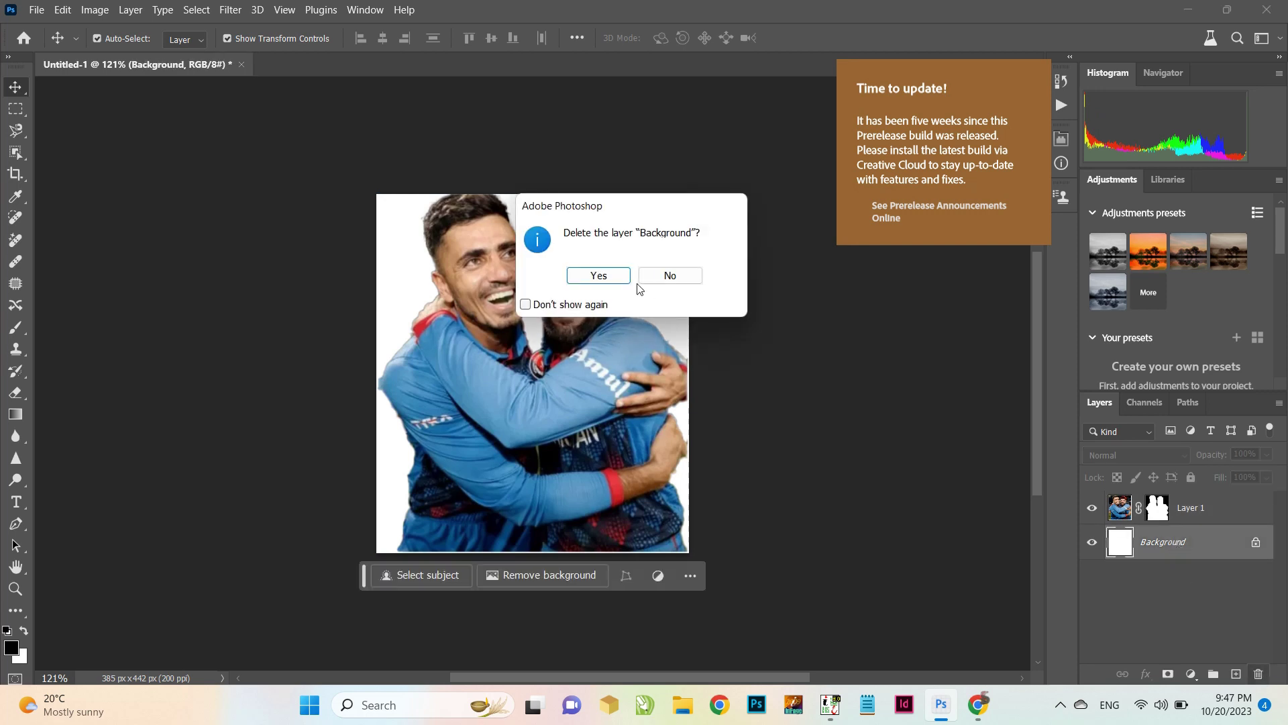
key(Return)
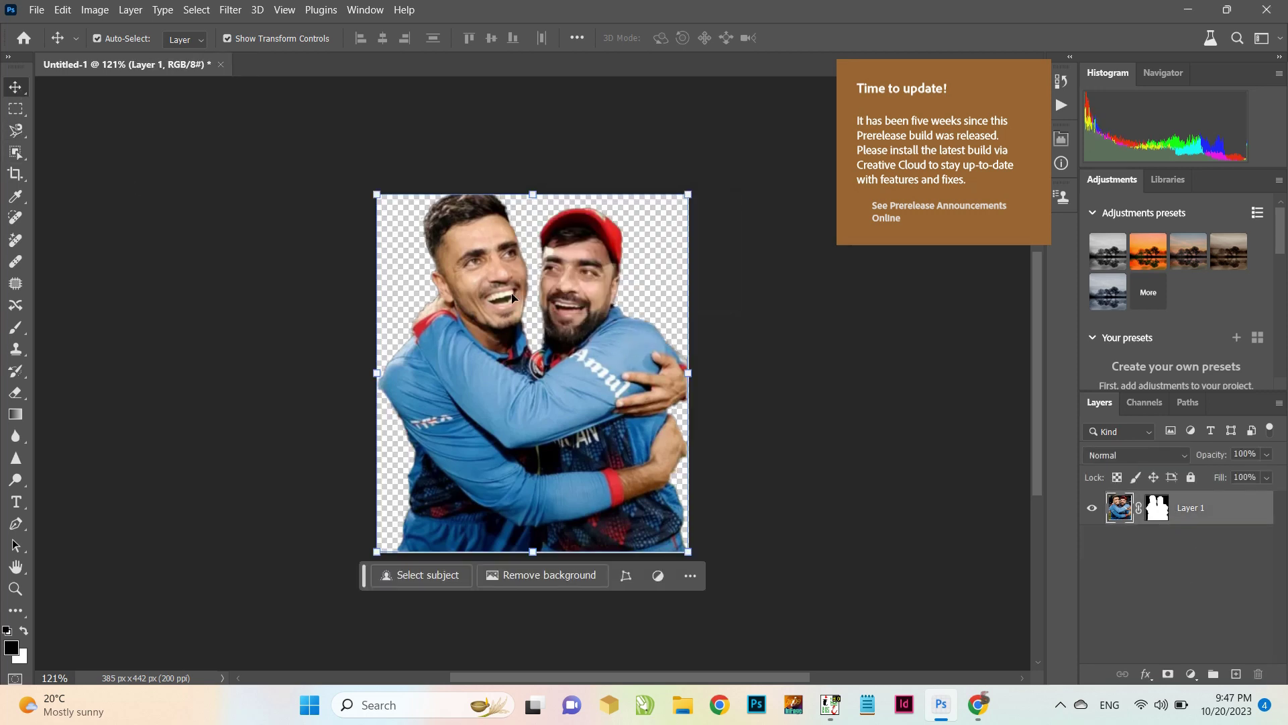
Step: Save the cut-out as the Photoshop file "rashid" in the Material folder of 05-Completing the Basic Layout
key(ctrl+s)
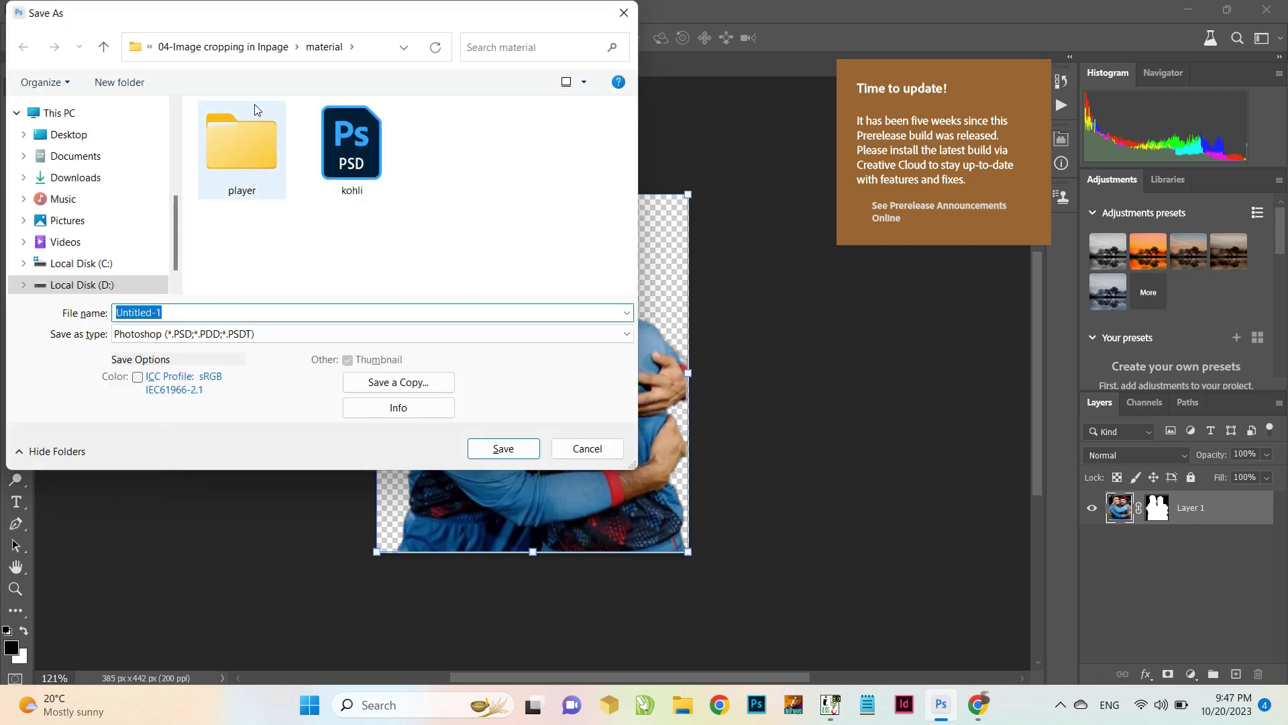
click(198, 49)
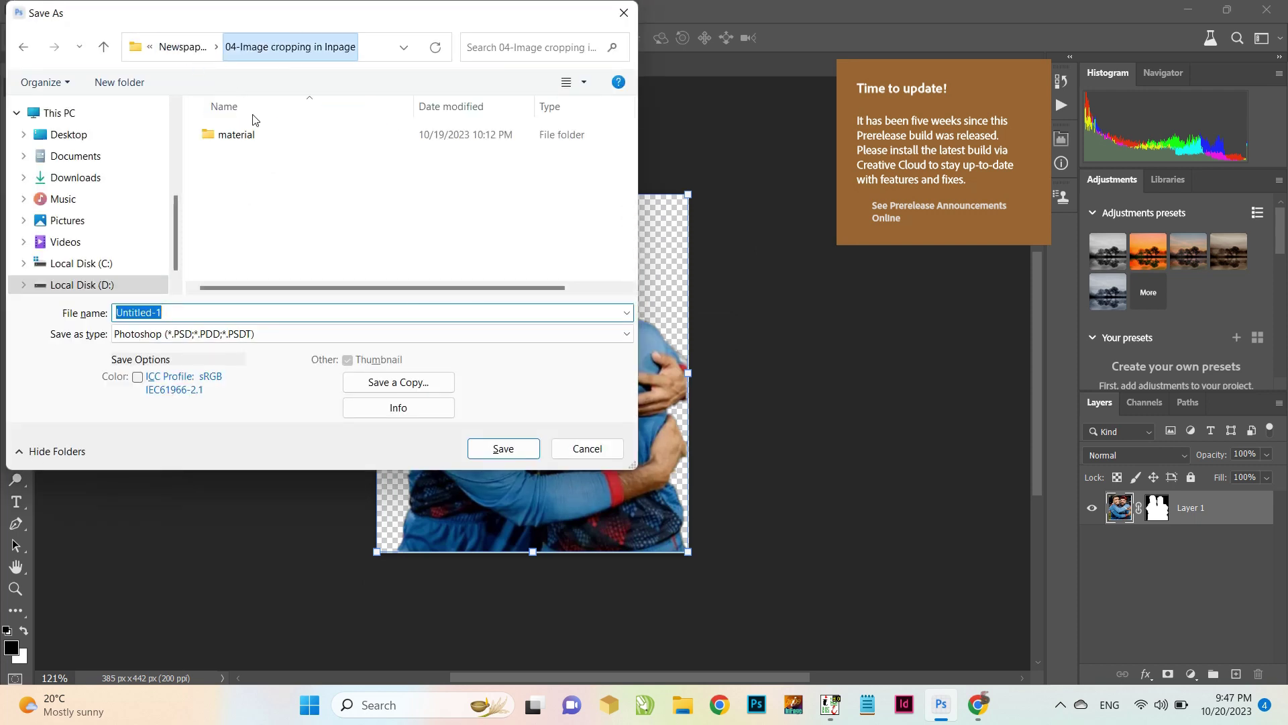
click(180, 51)
double_click(259, 247)
click(235, 339)
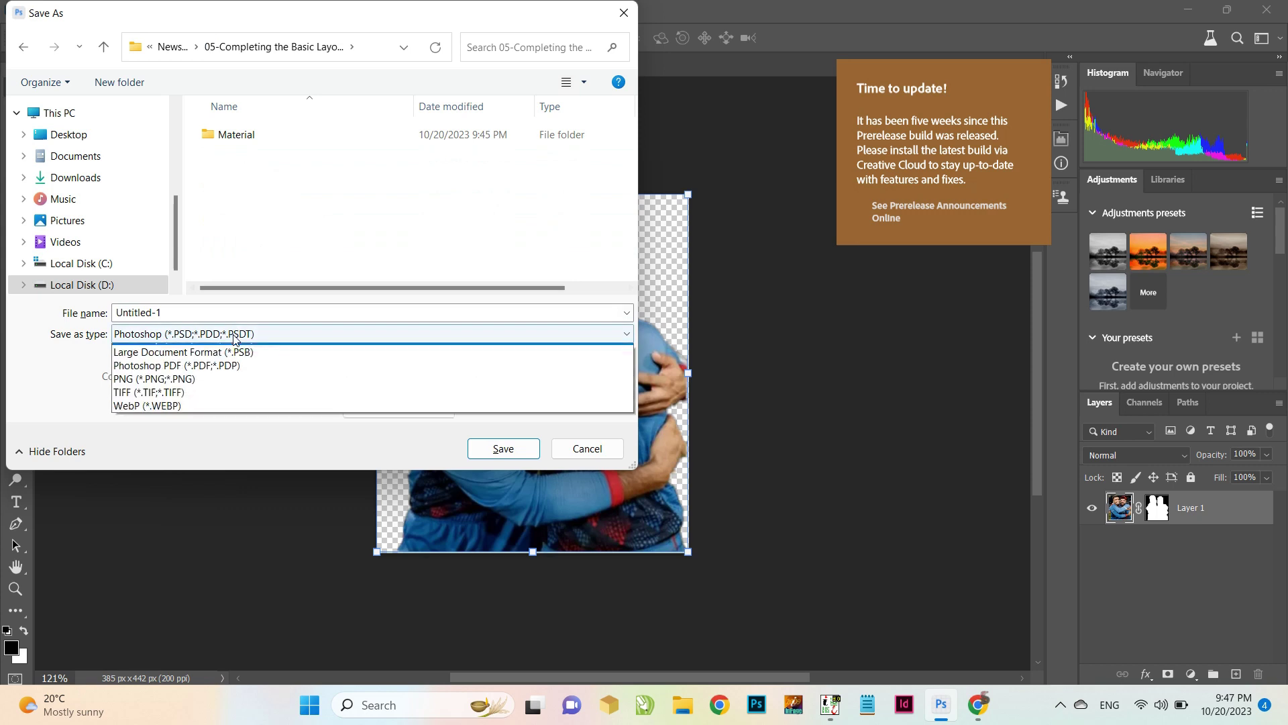
click(234, 338)
double_click(236, 134)
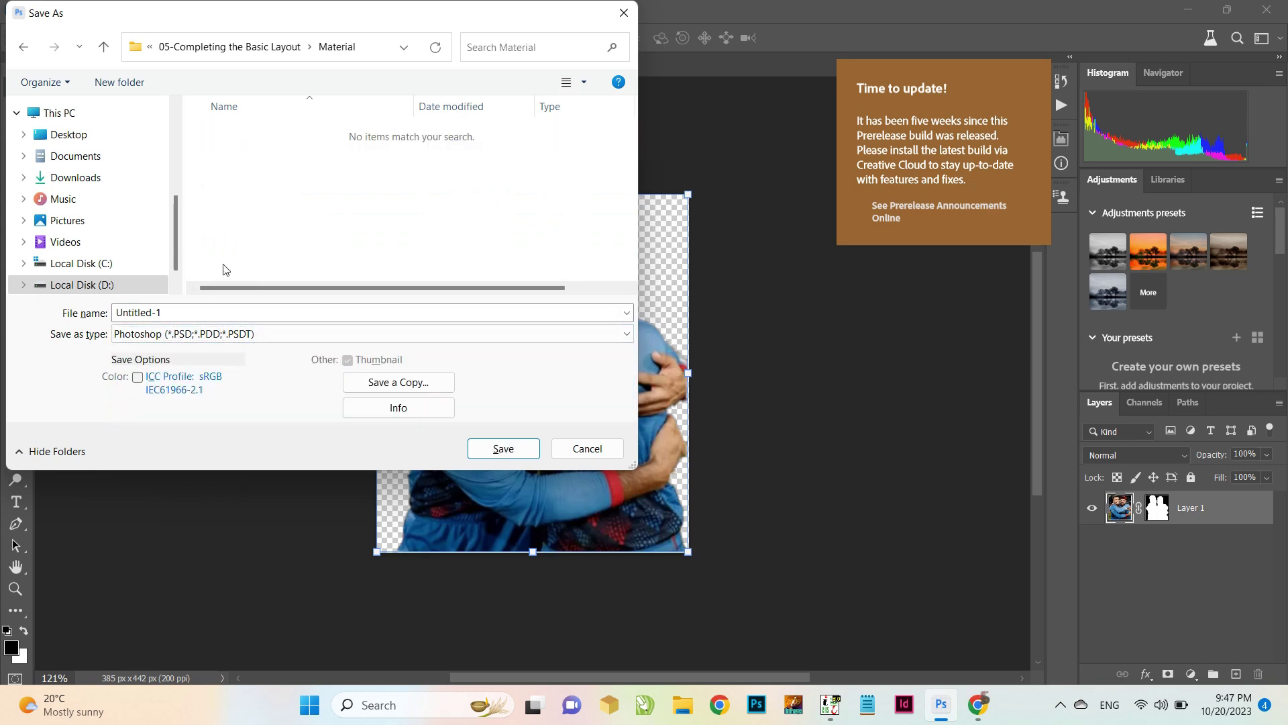
click(203, 314)
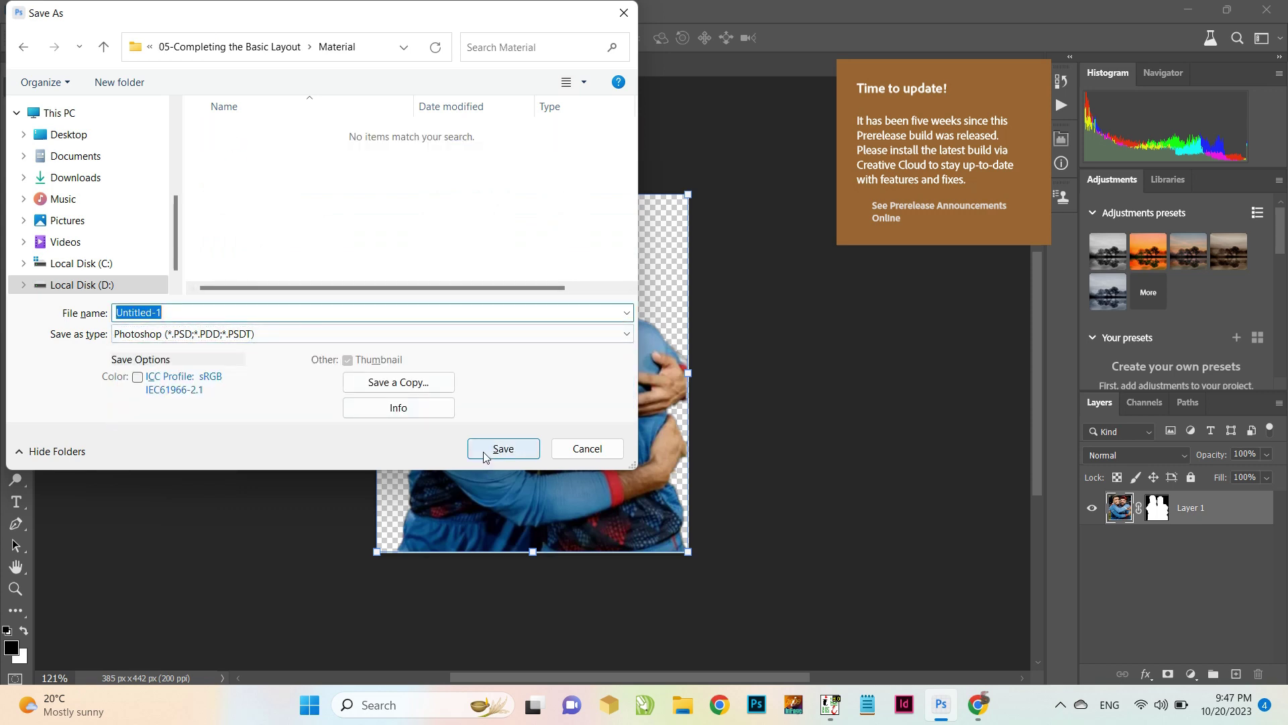
text(rashid)
click(485, 456)
key(Return)
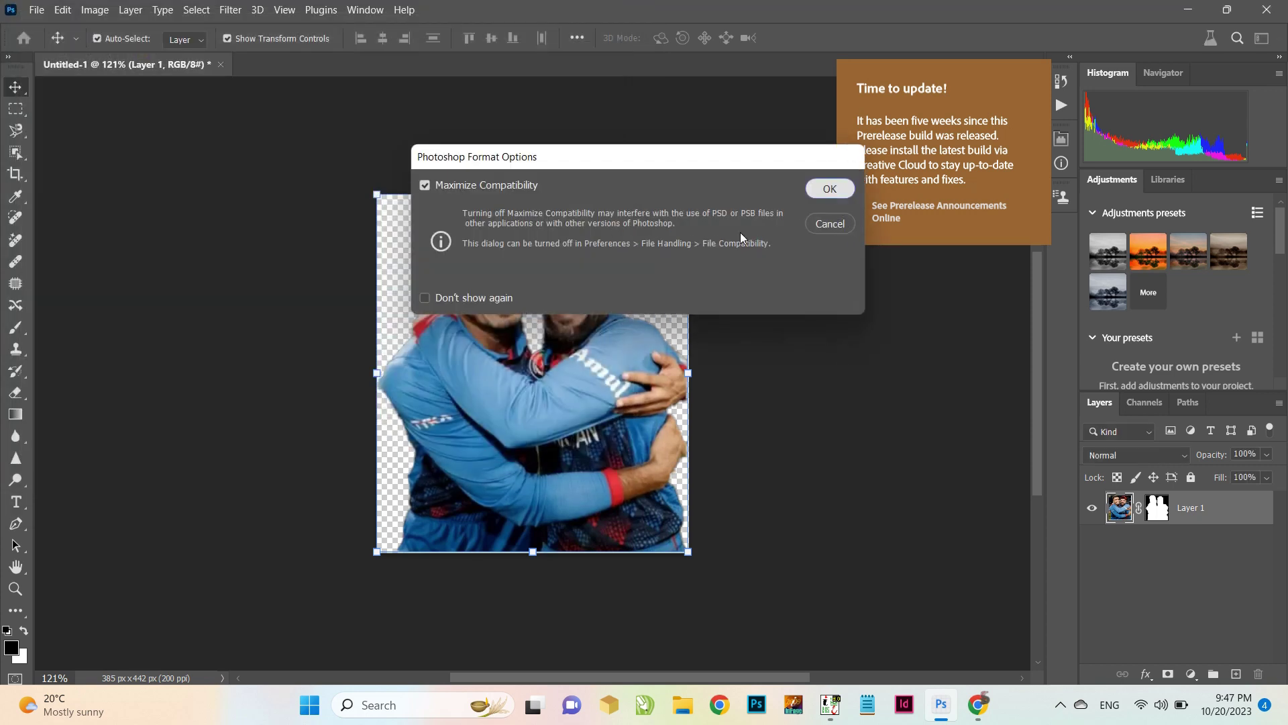
Step: Save a JPEG copy of the cut-out as "rashid copy" in the Material folder
key(alt+ctrl+s)
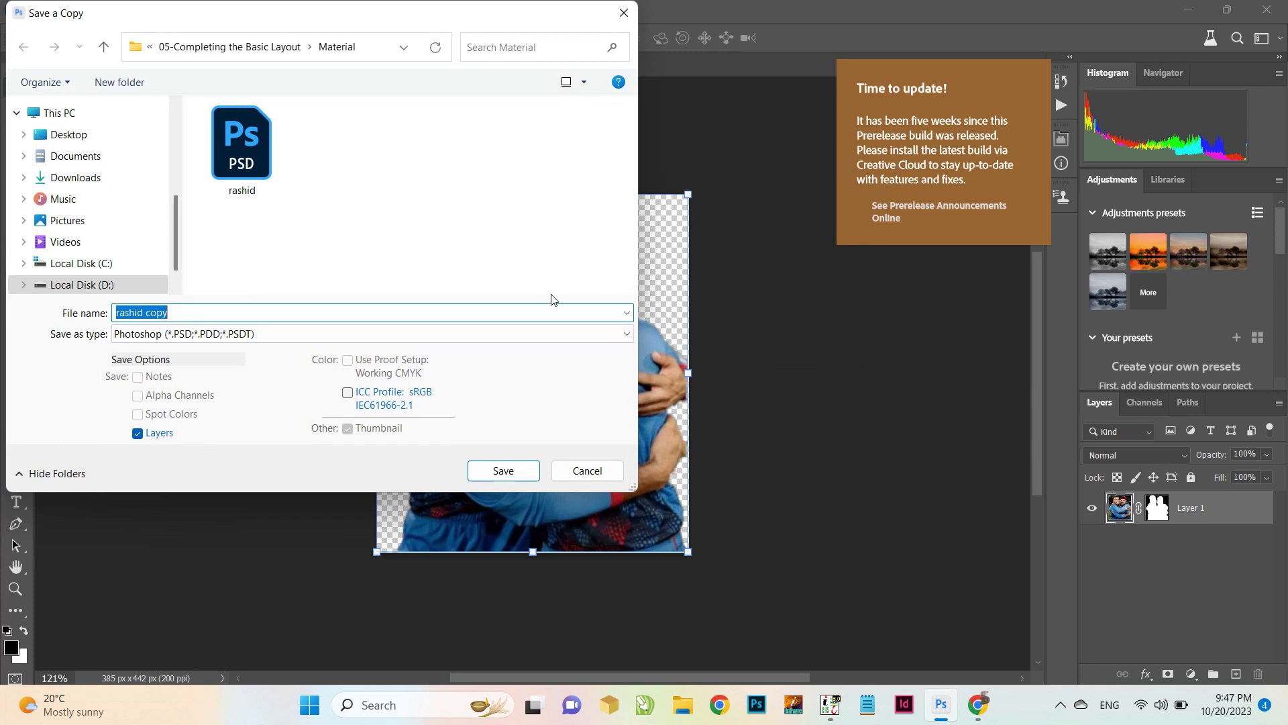
click(254, 334)
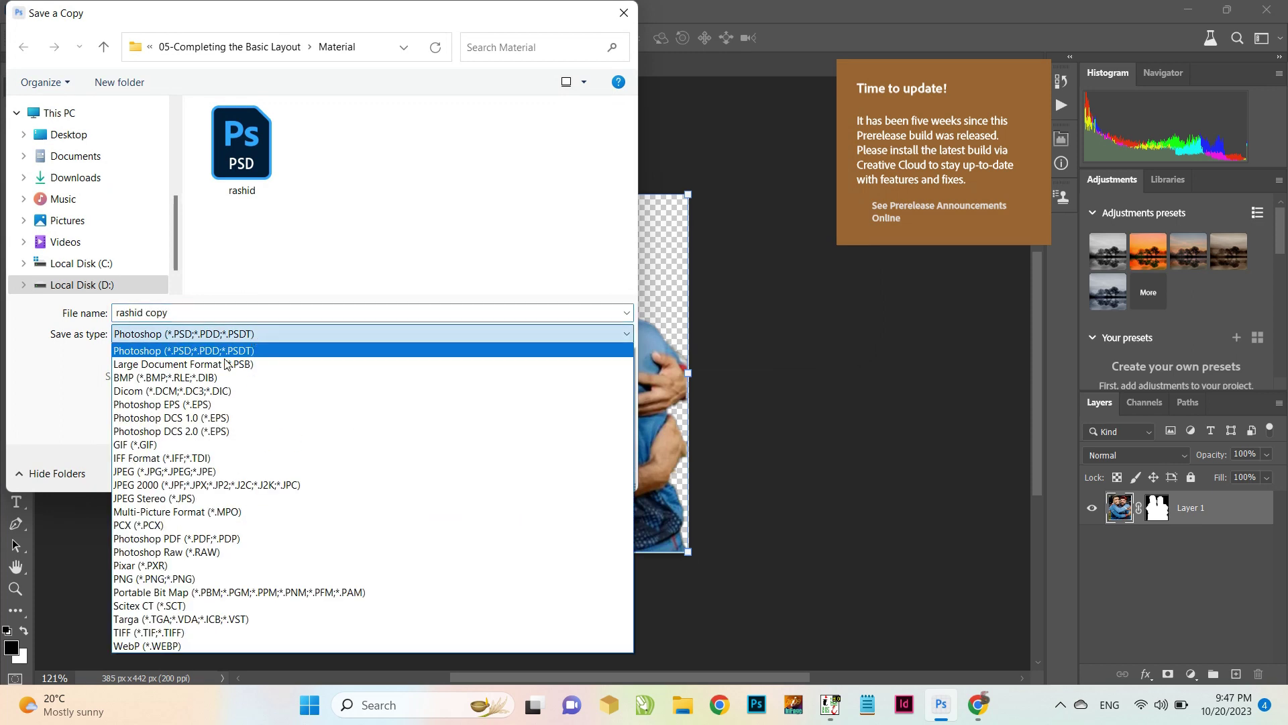
click(189, 472)
click(180, 310)
click(505, 471)
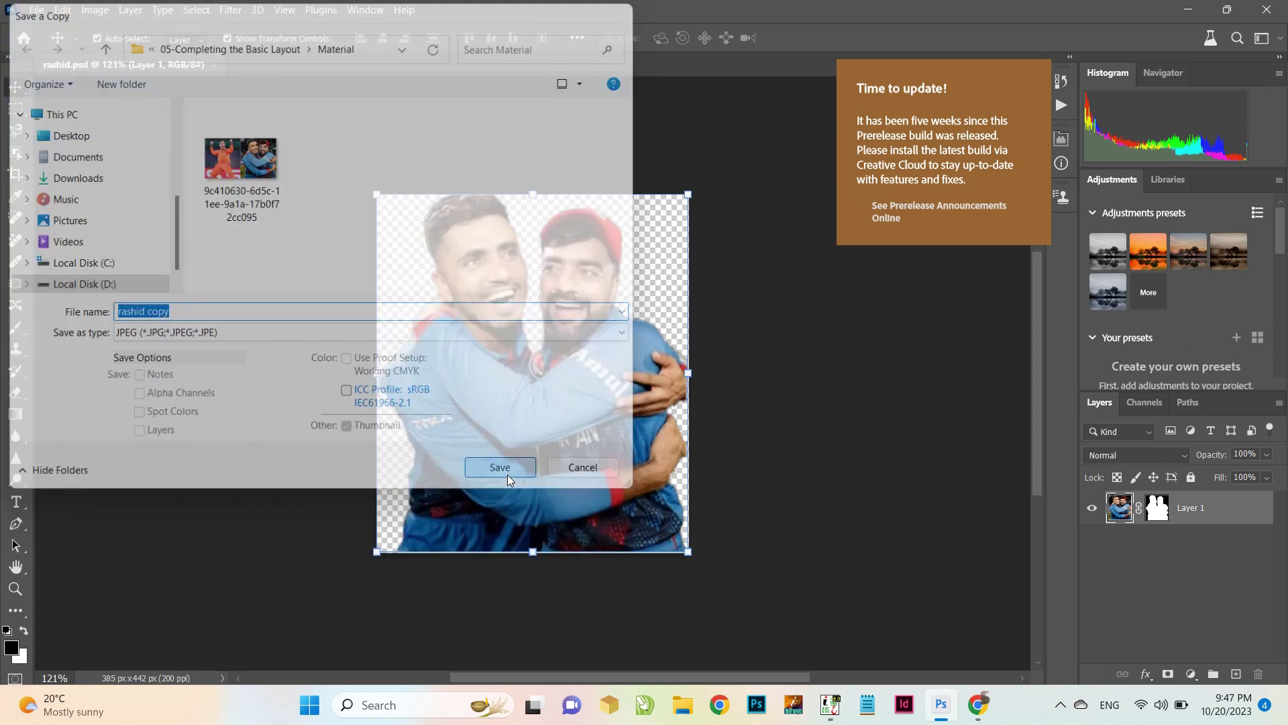
click(735, 163)
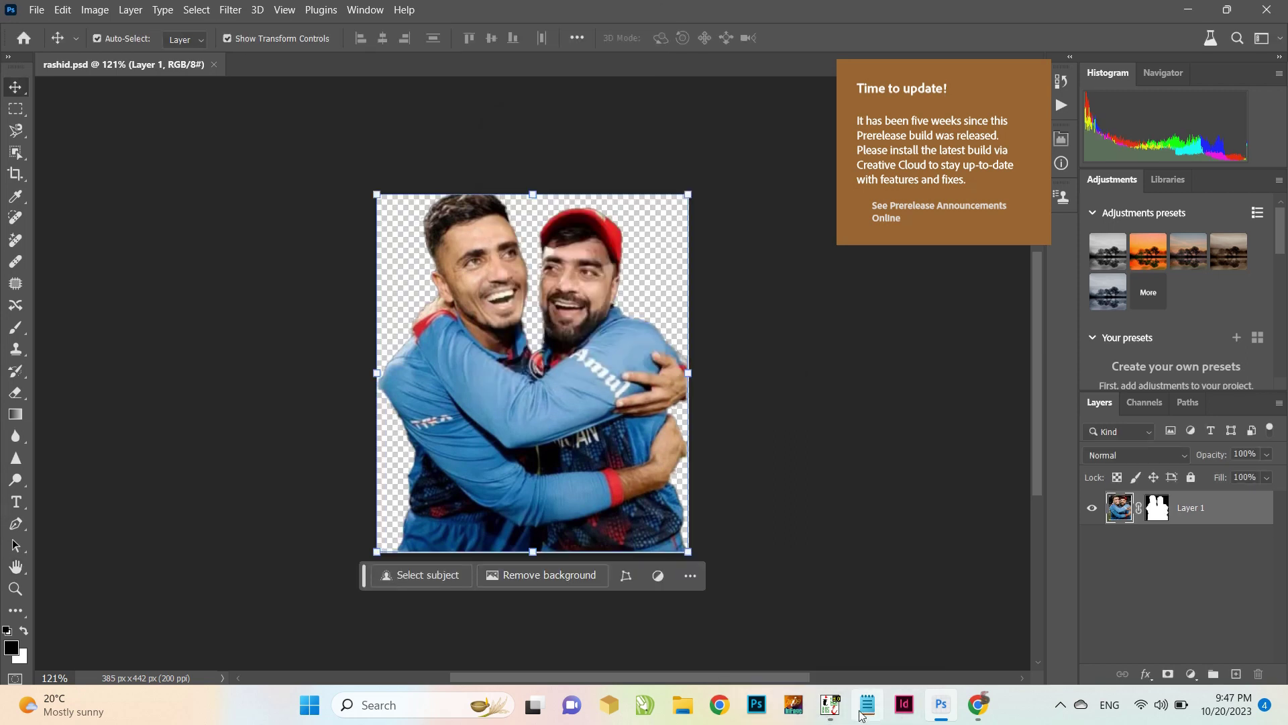
Step: Switch back to InPage, import the picture "rashid copy.jpg" and place it below the blue guides near the yellow column
click(830, 705)
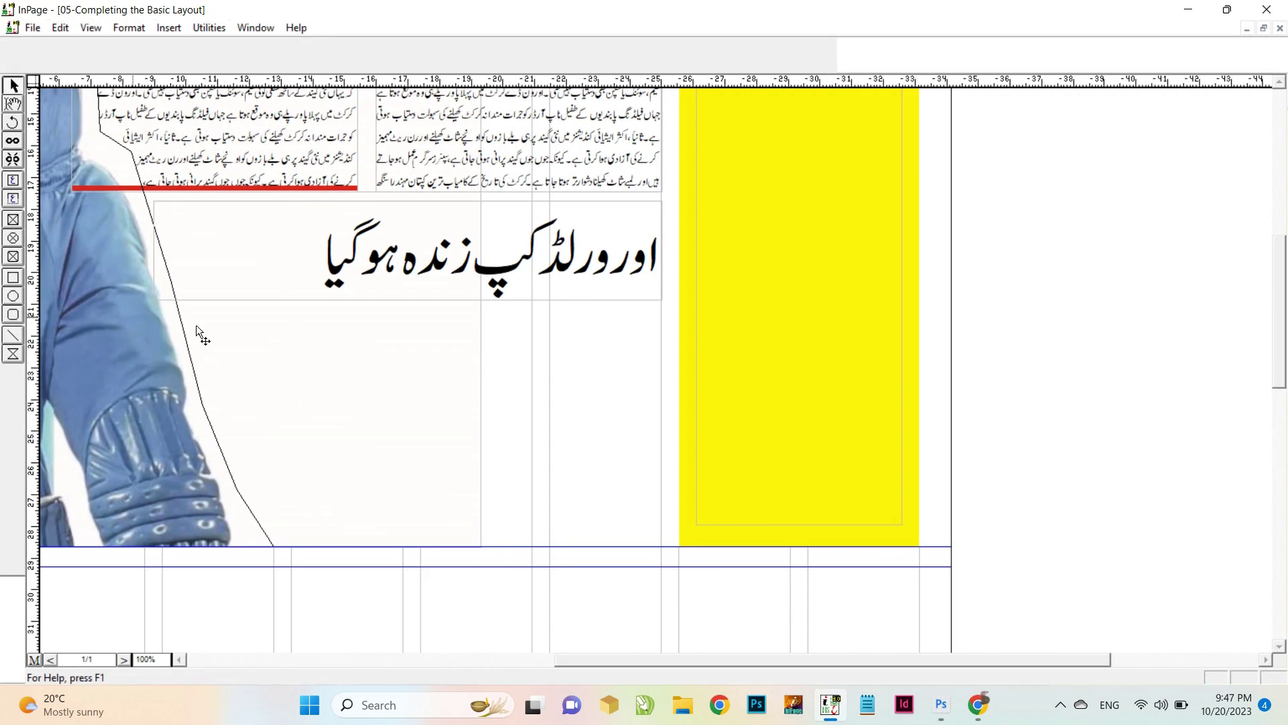
click(32, 28)
click(74, 176)
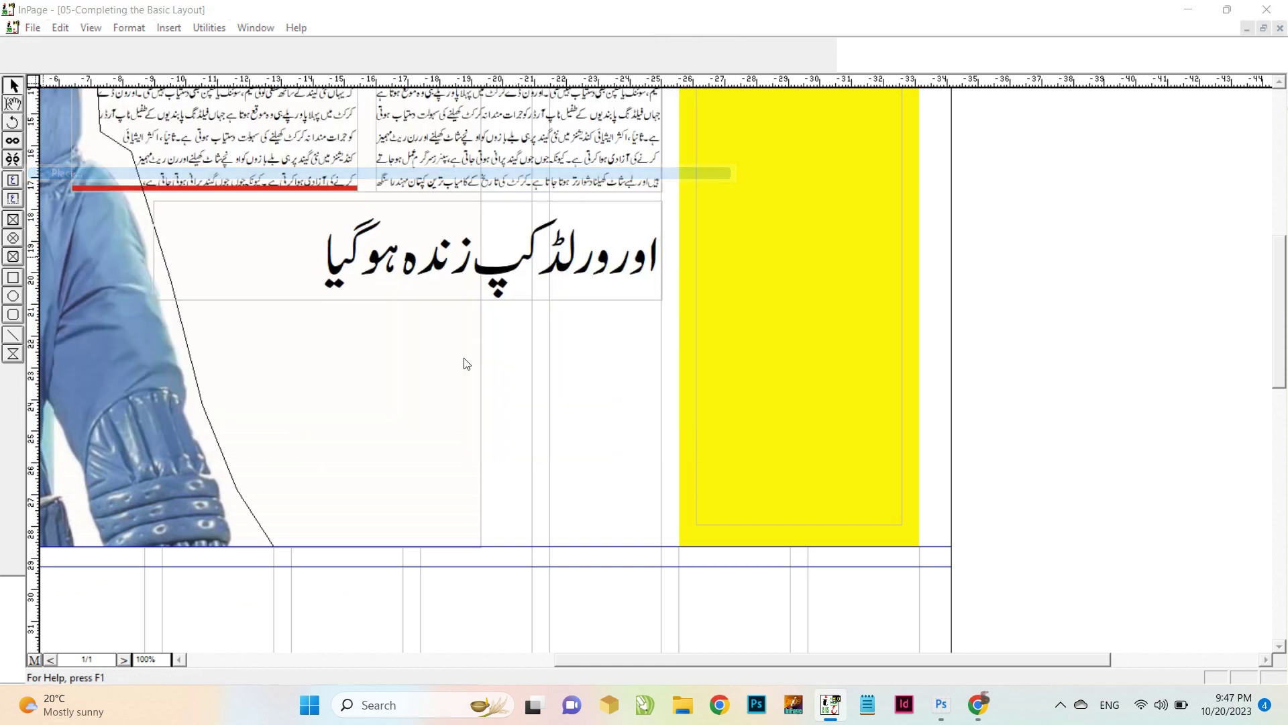
double_click(625, 284)
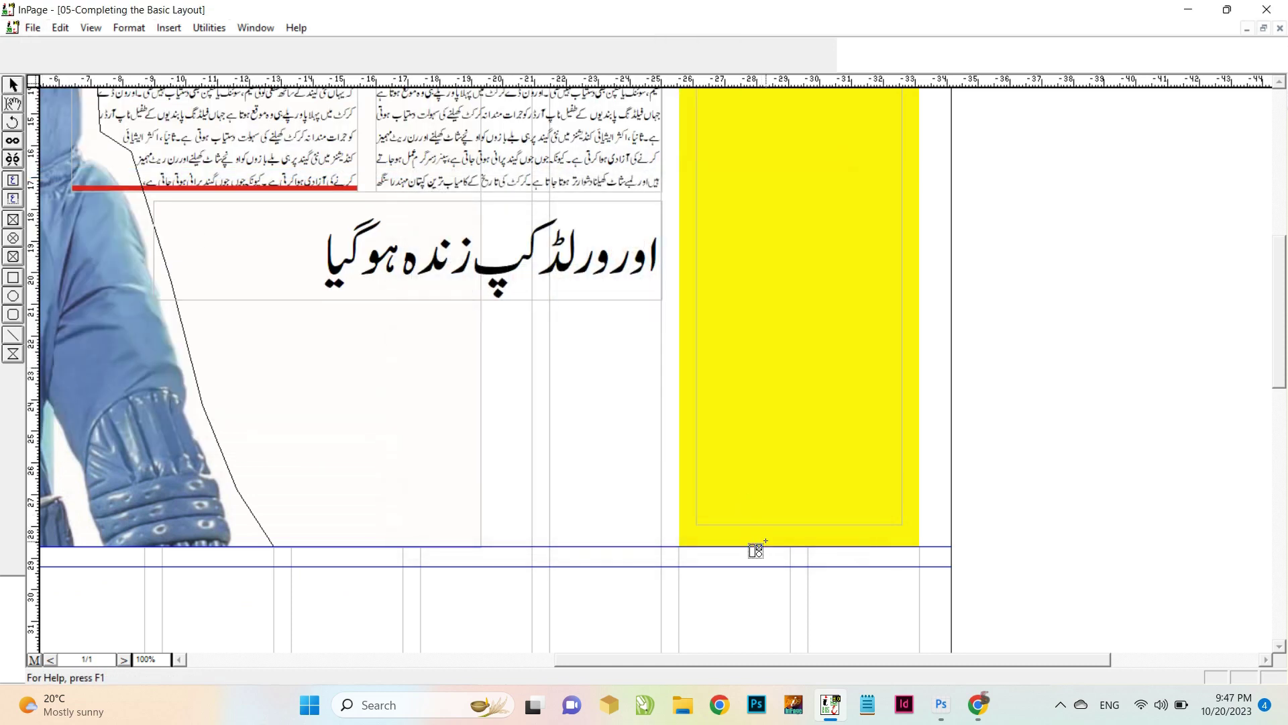
key(ctrl+v)
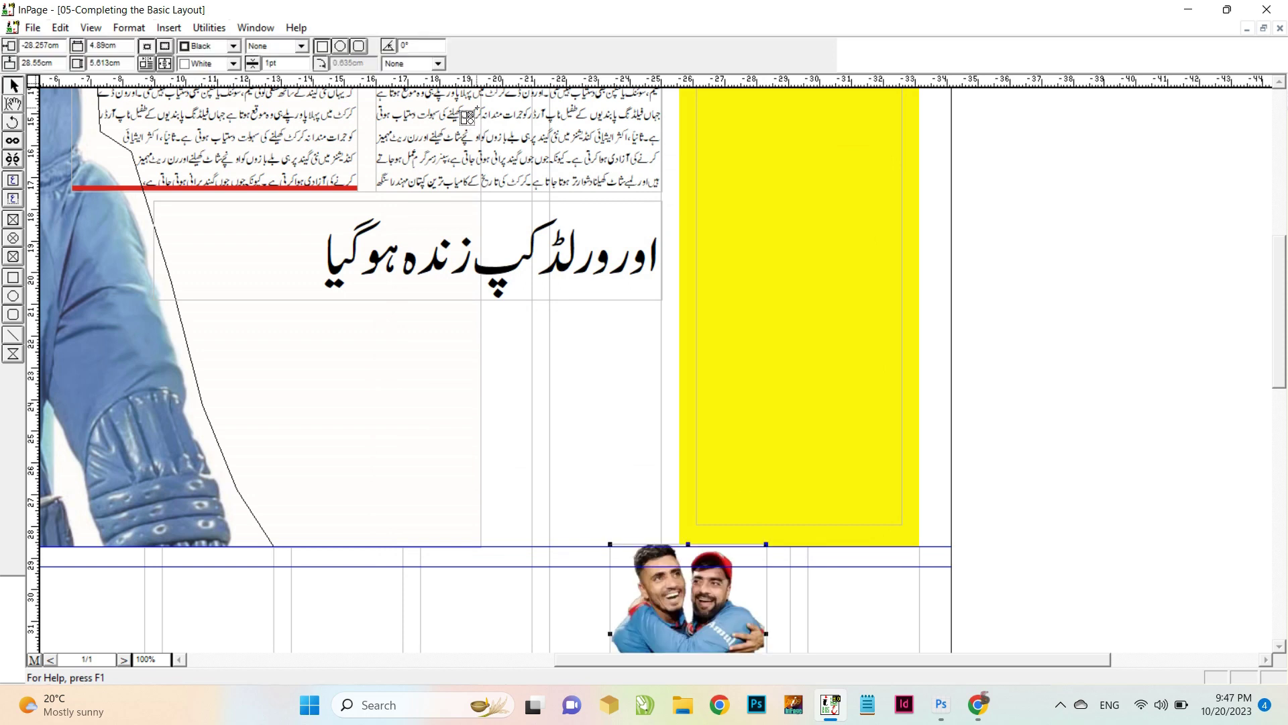
Step: Enlarge the cricketers' picture frame to about 10.2 × 11.3 cm and position it above the blue guides, overlapping the headline and yellow column
drag(693, 369, 690, 437)
drag(612, 369, 443, 190)
drag(694, 243, 736, 229)
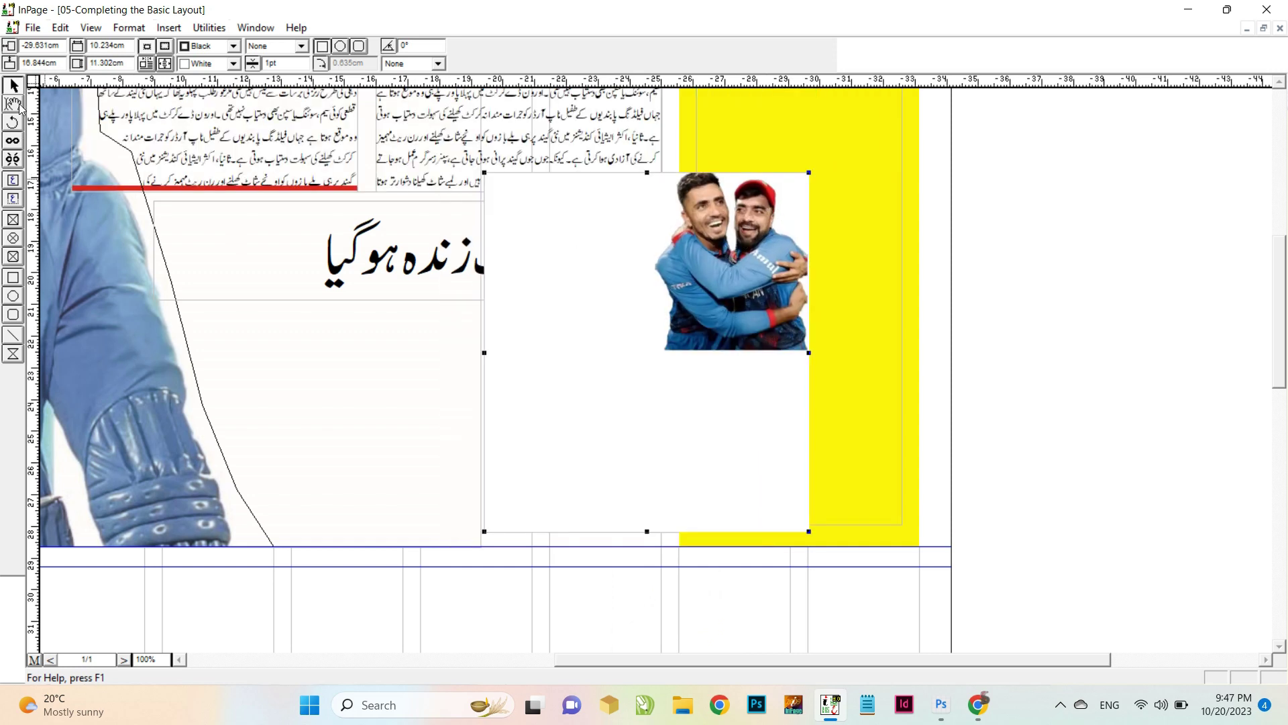
Step: Double the picture's horizontal and vertical scale to fill its frame and move the frame down onto the upper blue guide
click(13, 104)
double_click(114, 47)
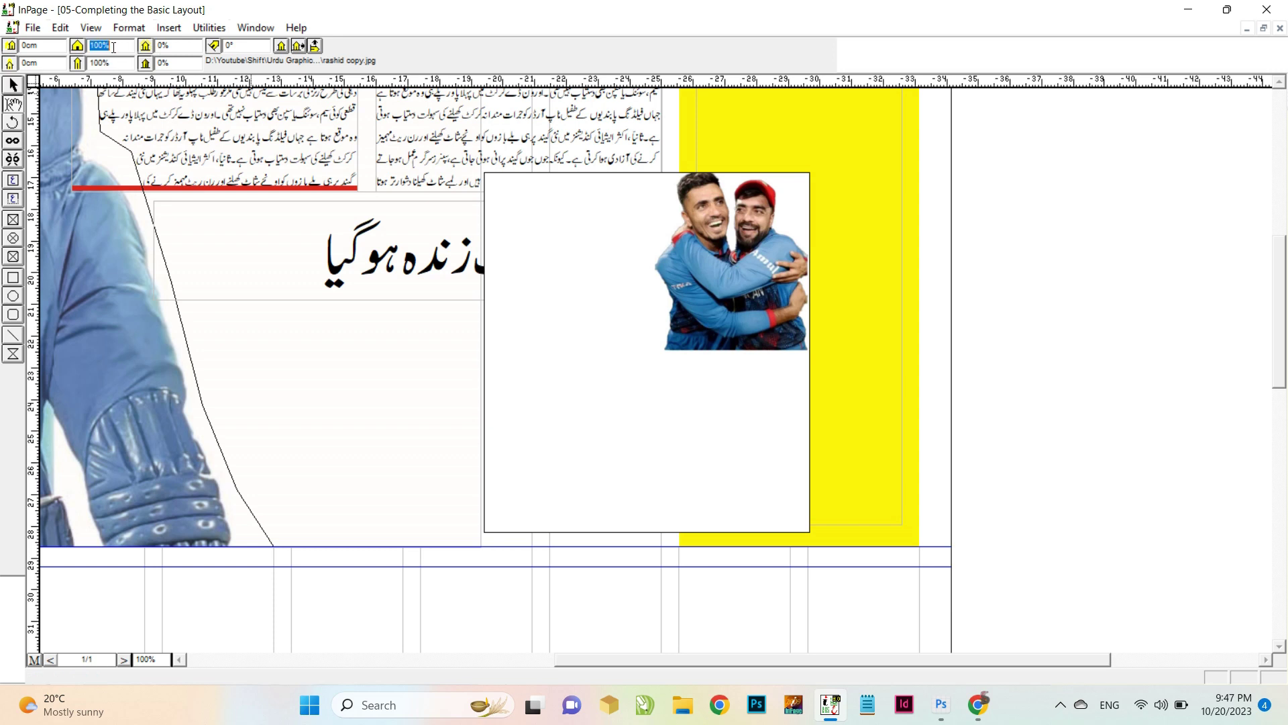
text(2)
key(Tab)
text(2)
key(Return)
drag(681, 418, 694, 441)
click(12, 85)
Step: Review the whole page layout, examining the batsman's polygon outline and the placement of the two cricketers' picture
key(ctrl+0)
click(538, 175)
double_click(533, 141)
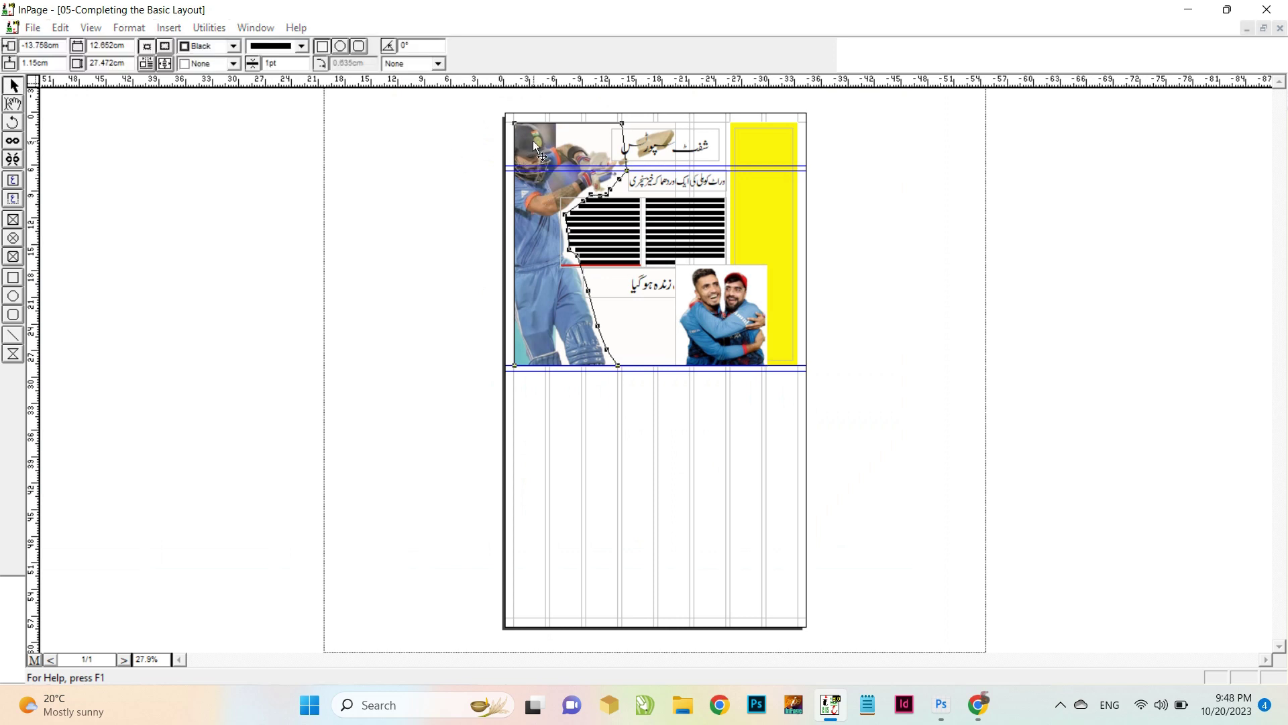
click(771, 222)
click(897, 246)
key(ctrl+1)
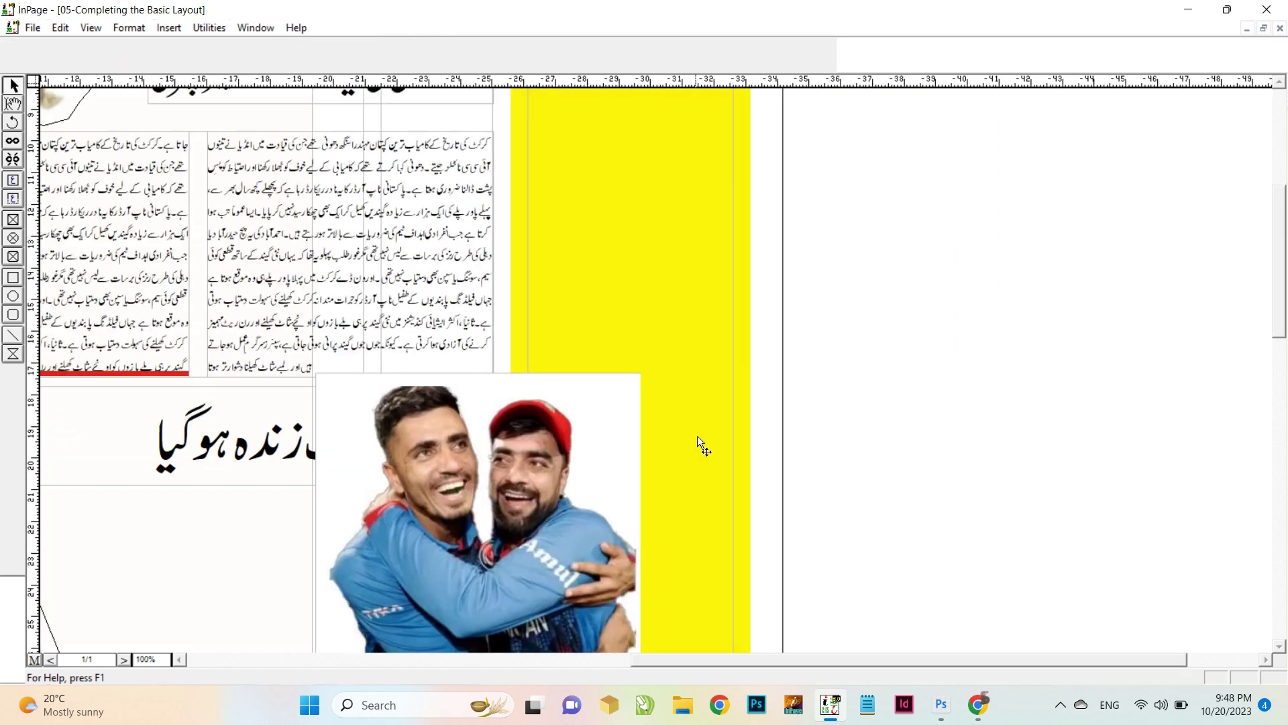
drag(698, 436, 786, 276)
Step: Draw a polygon frame about 9.1 × 11.3 cm over the two cricketers' picture, resting on the upper blue guide
click(561, 337)
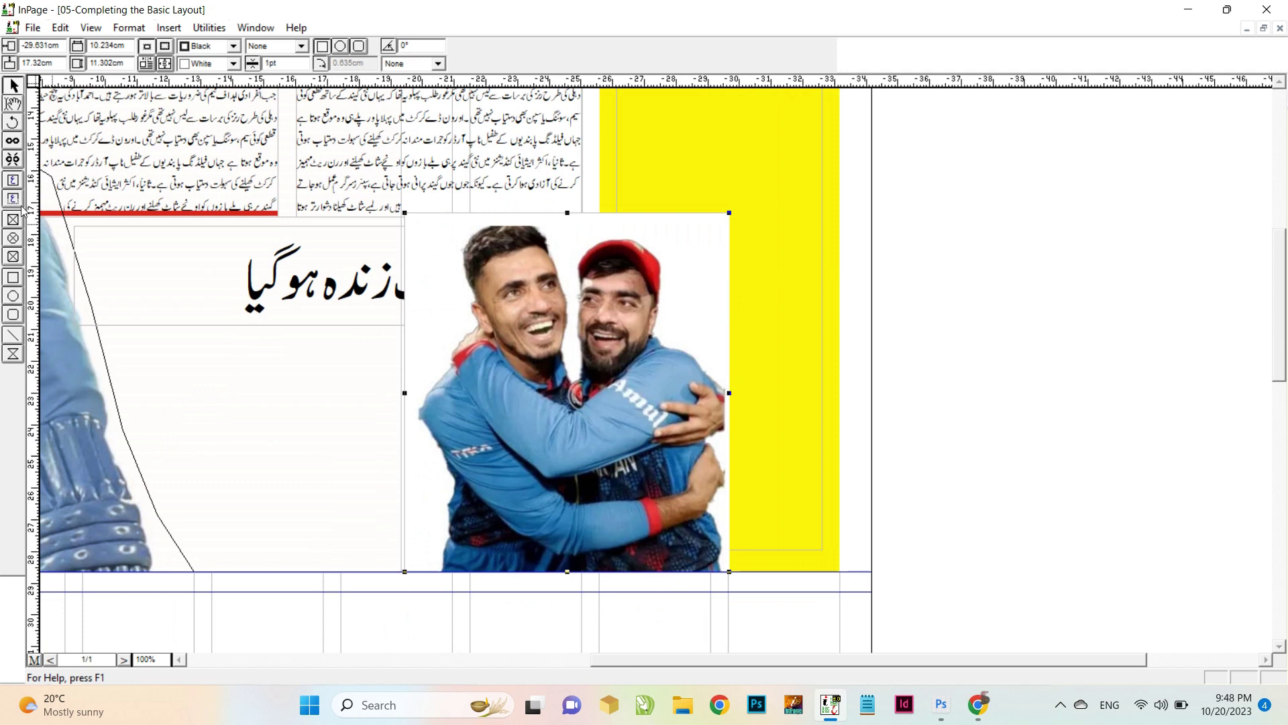
click(8, 355)
mouse_move(436, 215)
mouse_down()
mouse_move(739, 589)
mouse_move(723, 574)
mouse_up()
click(14, 86)
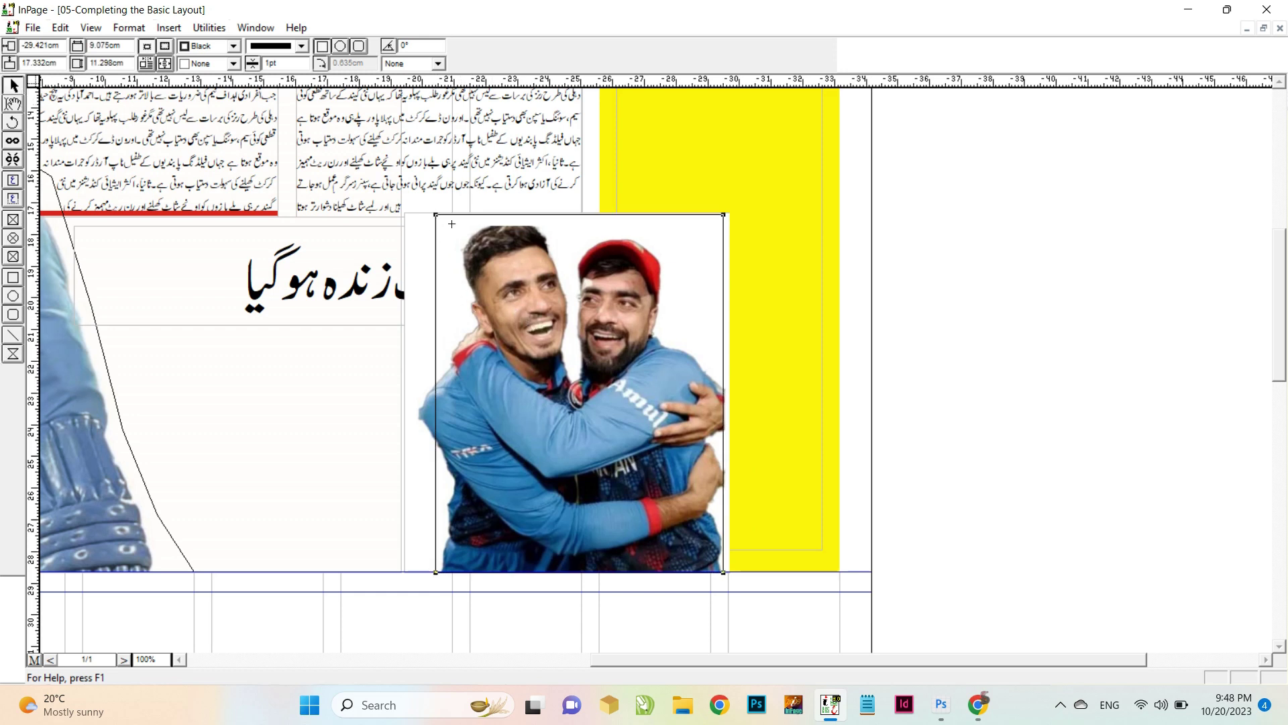
Step: Reshape the polygon's left edge to follow the left cricketer's head, shoulder, elbow and waist
drag(437, 215, 460, 287)
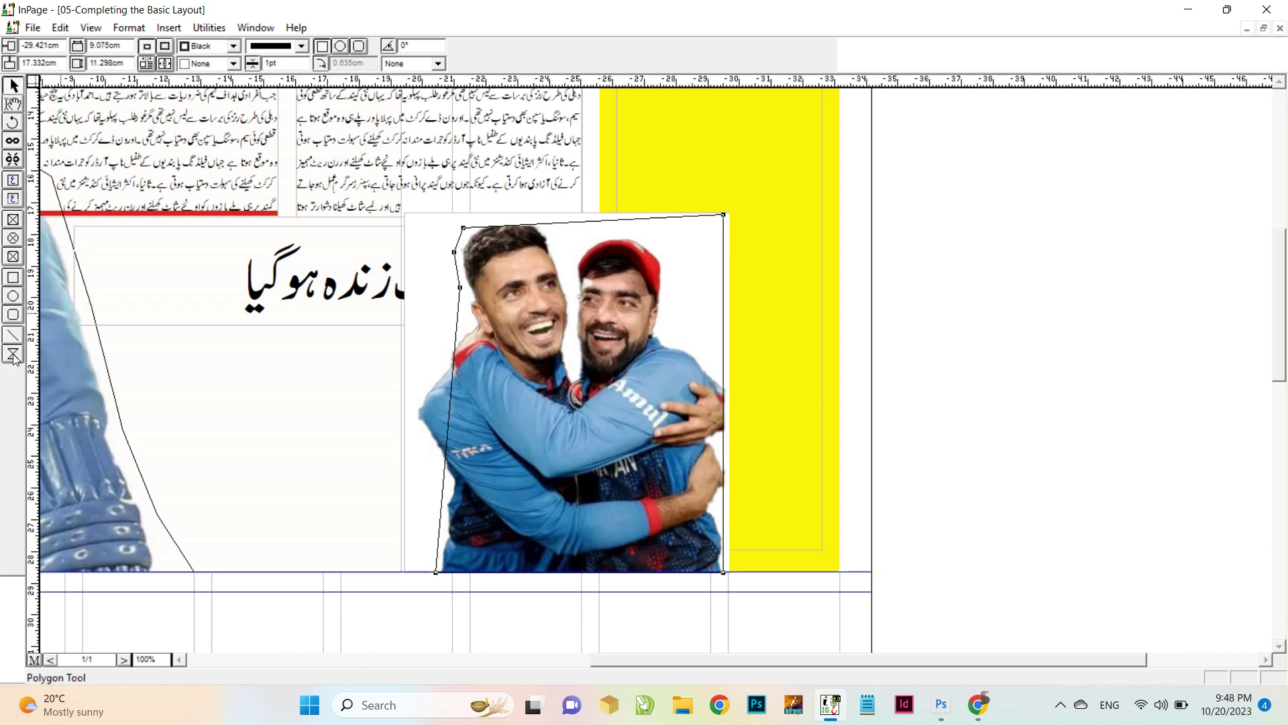
drag(459, 315, 416, 396)
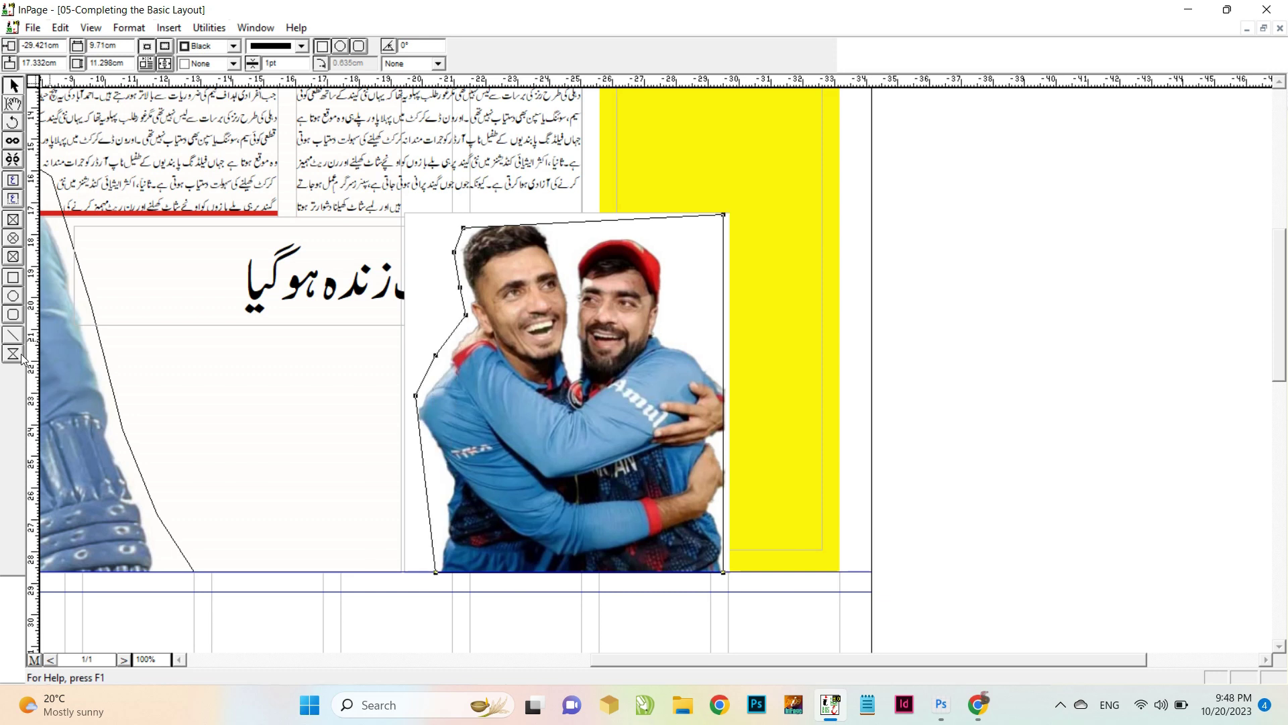
mouse_move(54, 686)
drag(421, 422, 430, 452)
drag(431, 504, 437, 505)
Step: Reshape the polygon's upper and right edges around both cricketers' heads and the right cricketer's shoulder, arm and elbow
click(515, 223)
click(515, 223)
drag(513, 227, 506, 222)
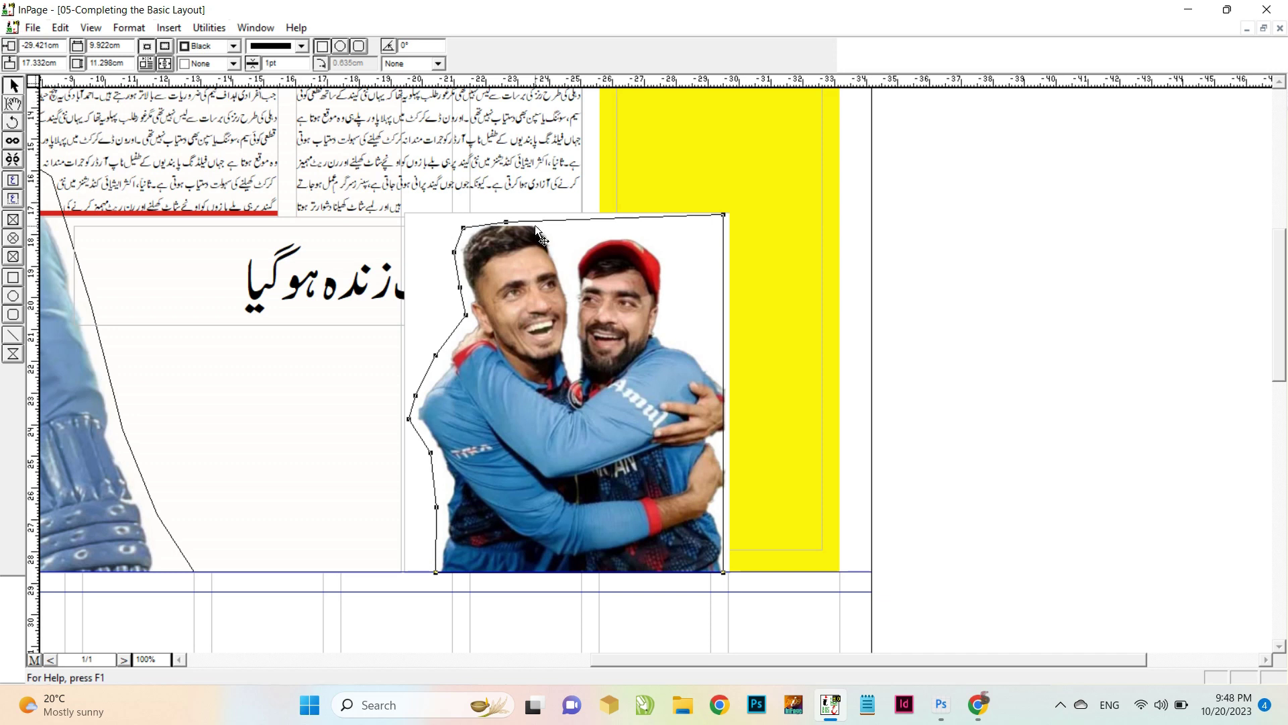
drag(549, 222, 563, 254)
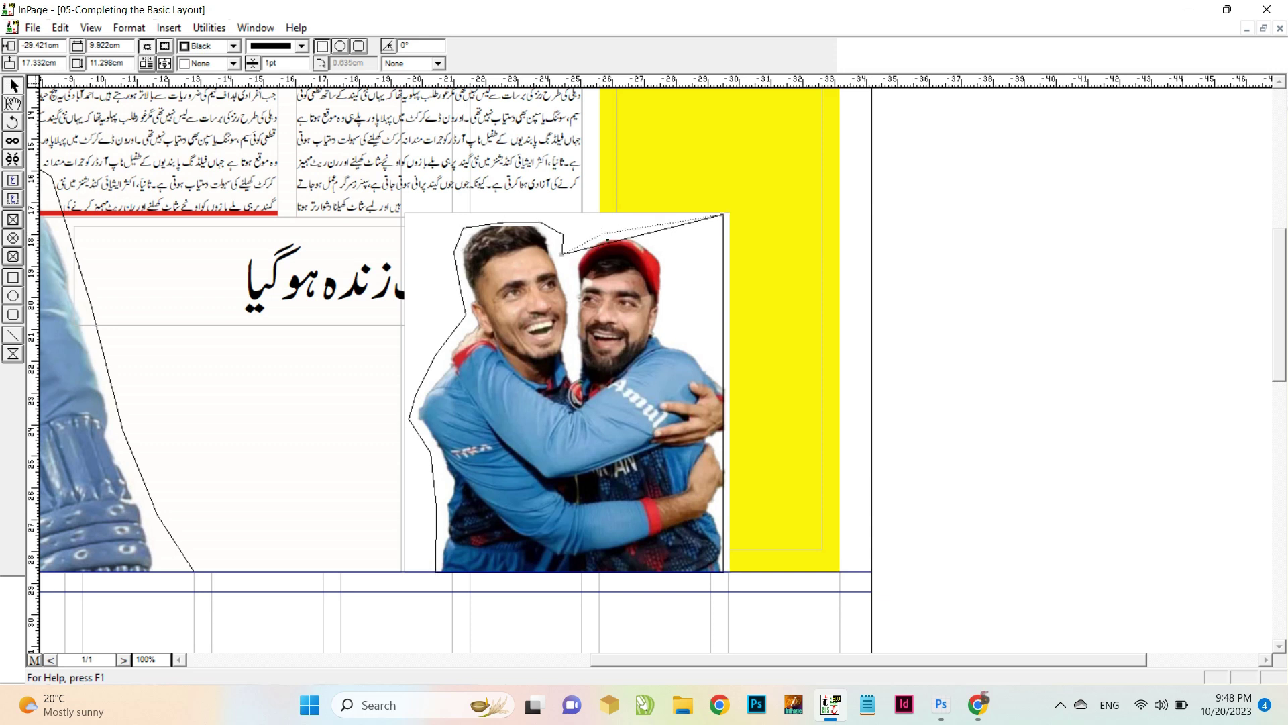
click(641, 226)
click(644, 232)
drag(663, 239, 635, 230)
drag(724, 214, 678, 281)
drag(668, 328, 727, 465)
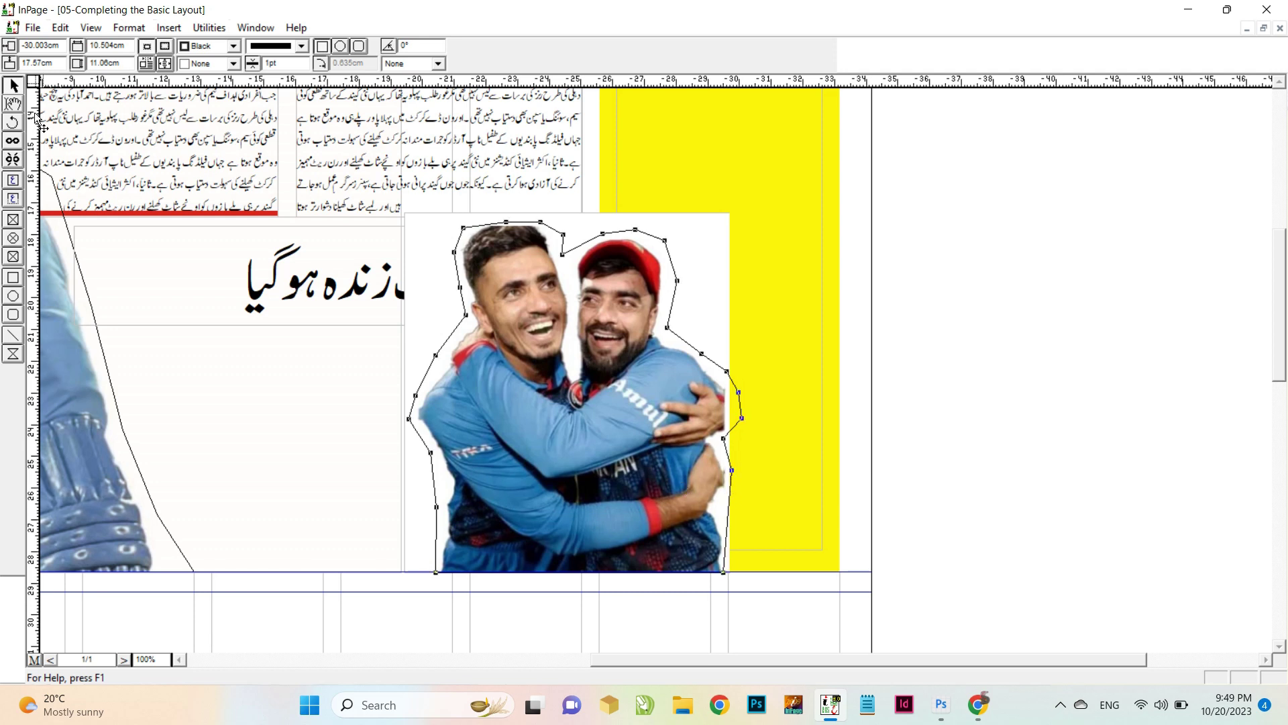
Step: Cut the two cricketers' picture from the page, keeping only its polygon outline
click(1011, 305)
click(428, 231)
key(ctrl+x)
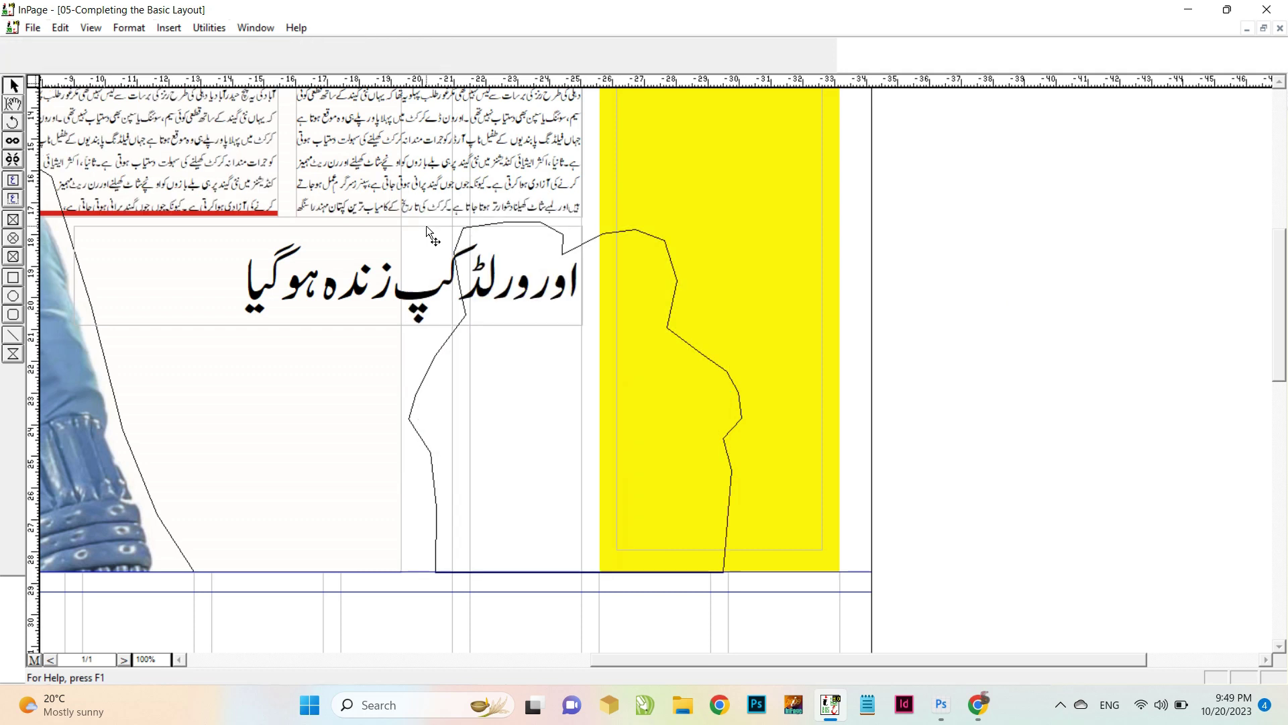
Step: Enable Run Around for the cricketers' polygon and check the option in its object properties
double_click(561, 431)
click(717, 423)
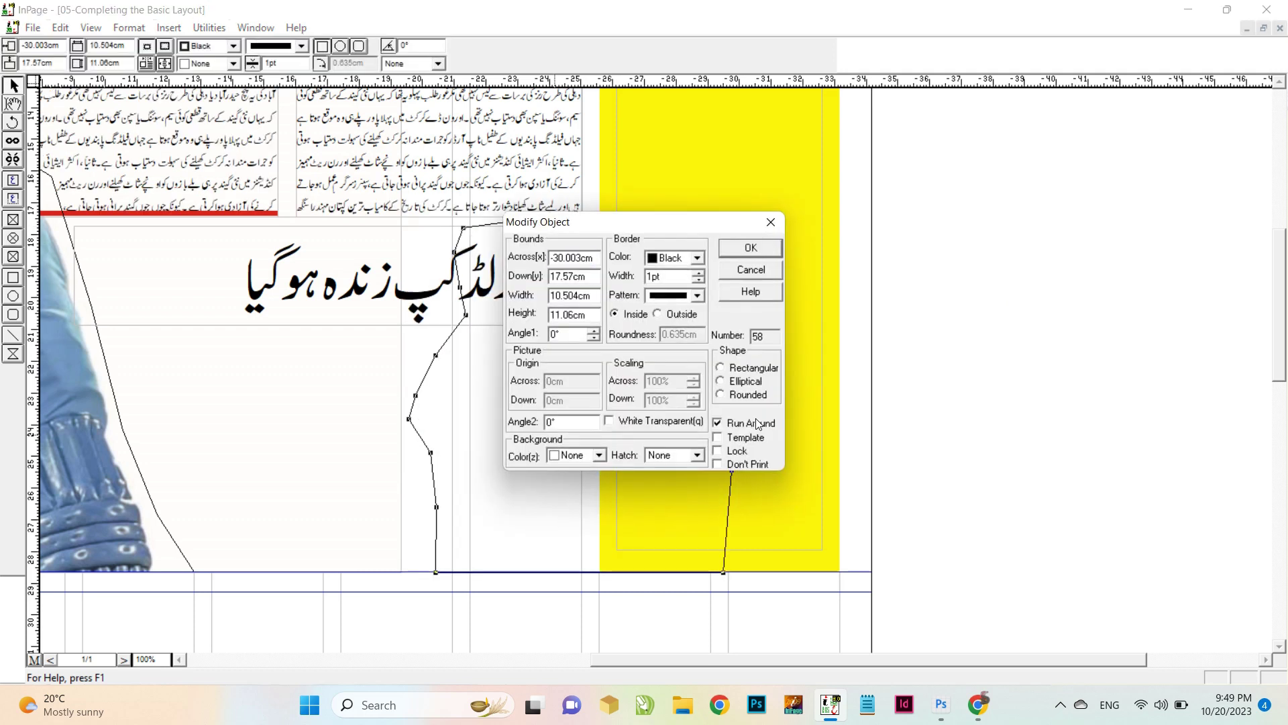
click(767, 253)
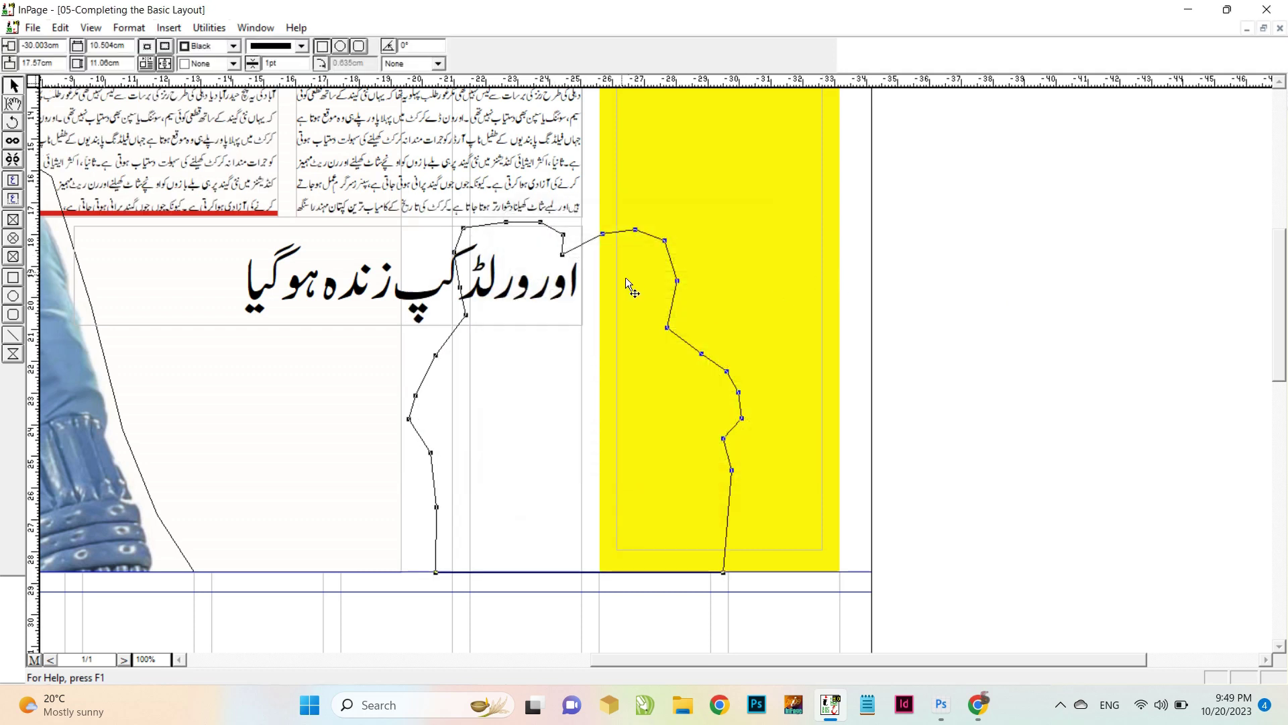
drag(595, 194, 683, 257)
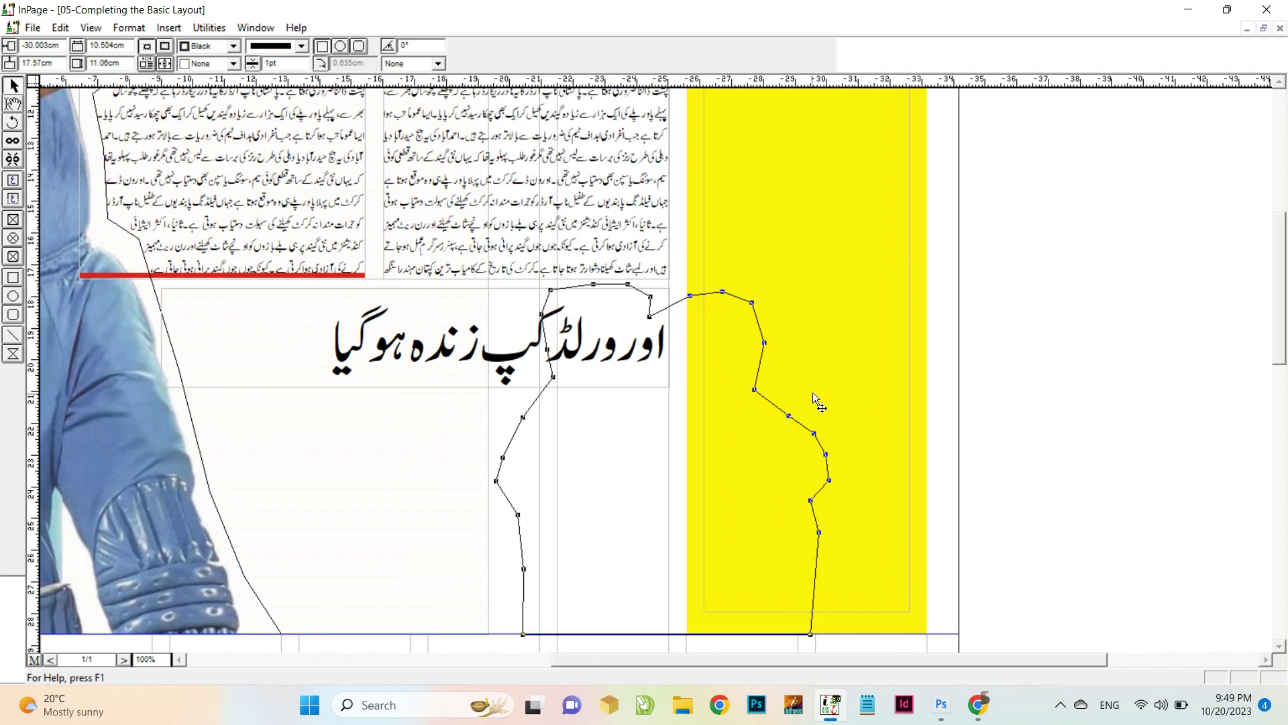
double_click(709, 521)
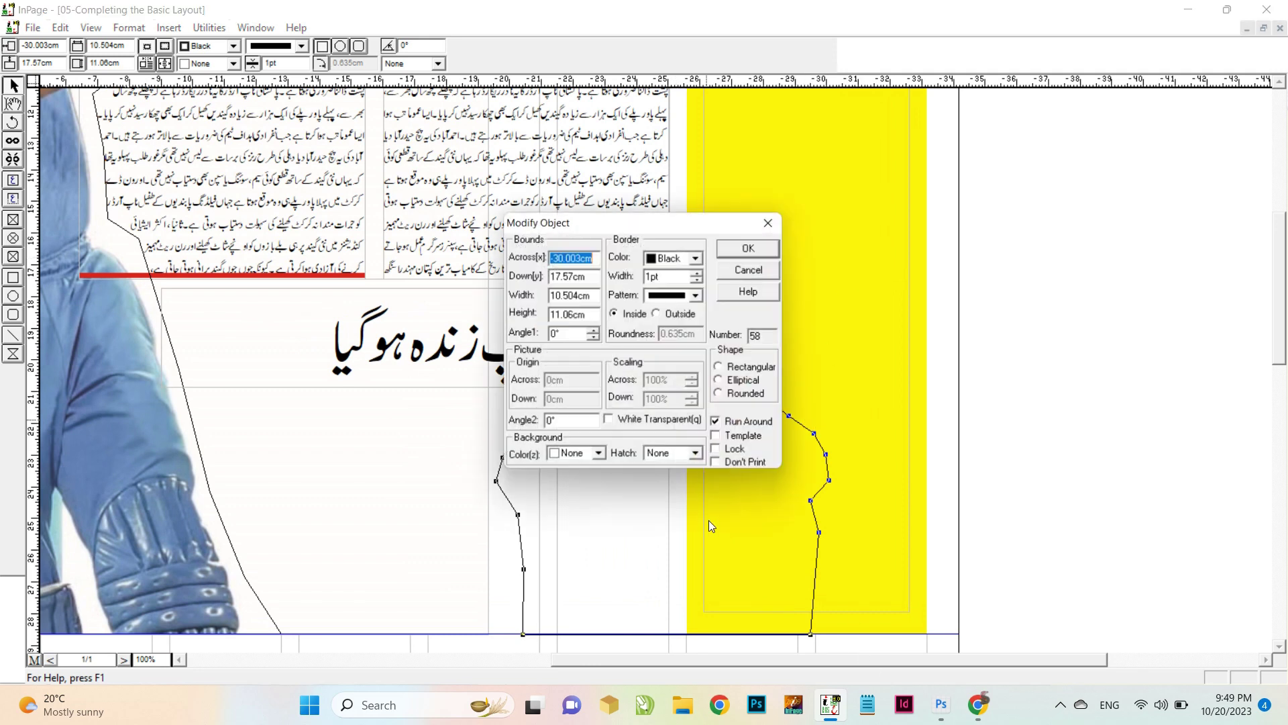
click(762, 250)
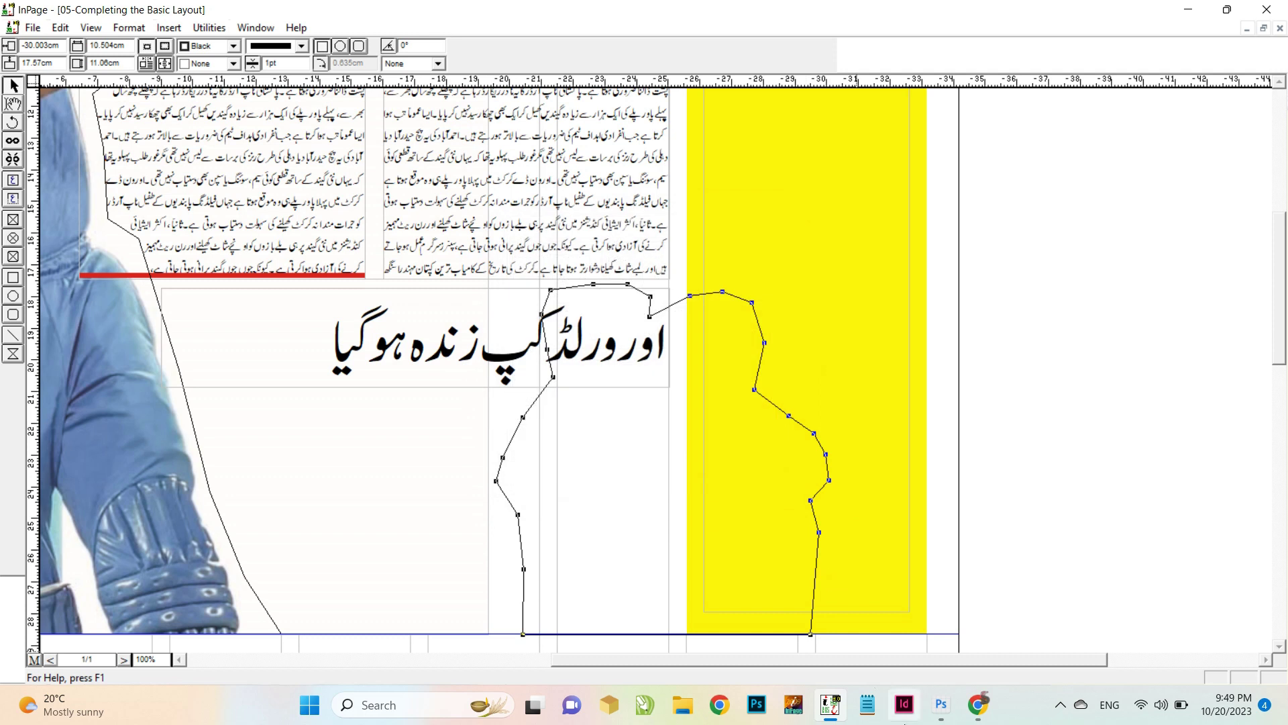
Step: Switch to the BBC Urdu article in Chrome, copy its first four body paragraphs and return to InPage
click(978, 704)
scroll(809, 422, down, 5)
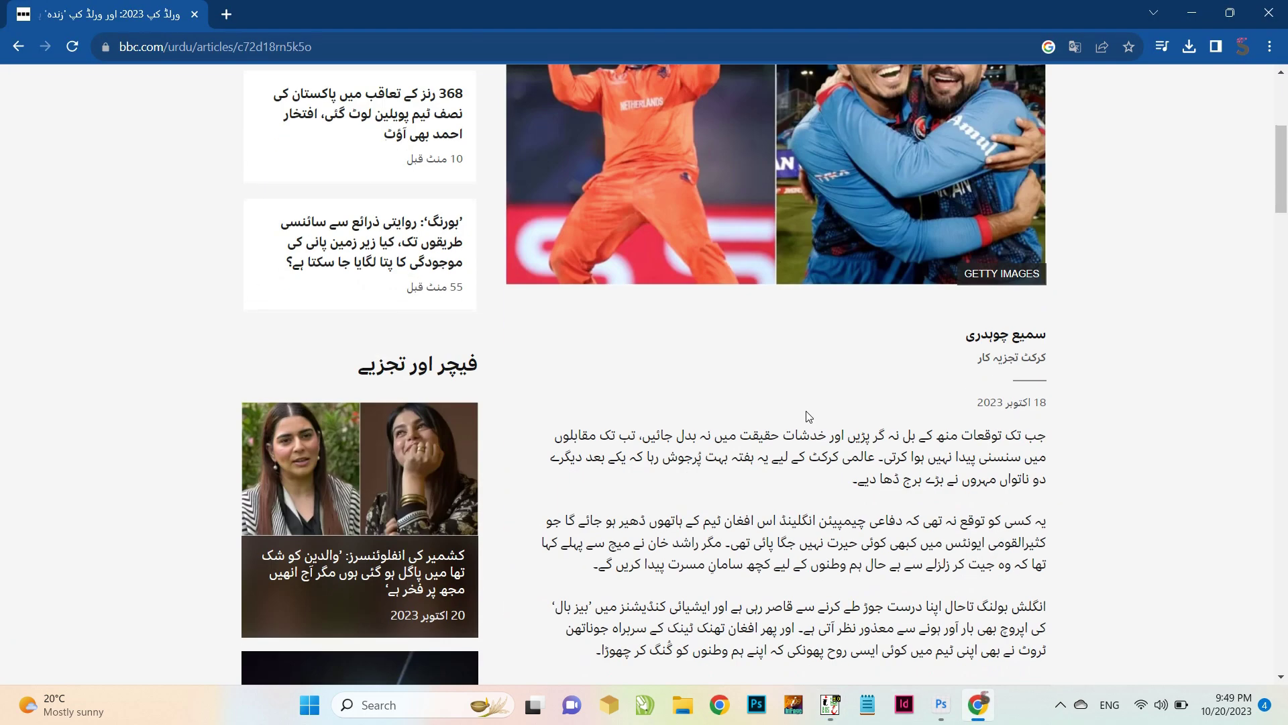
triple_click(846, 454)
scroll(847, 455, down, 6)
shift+click(734, 318)
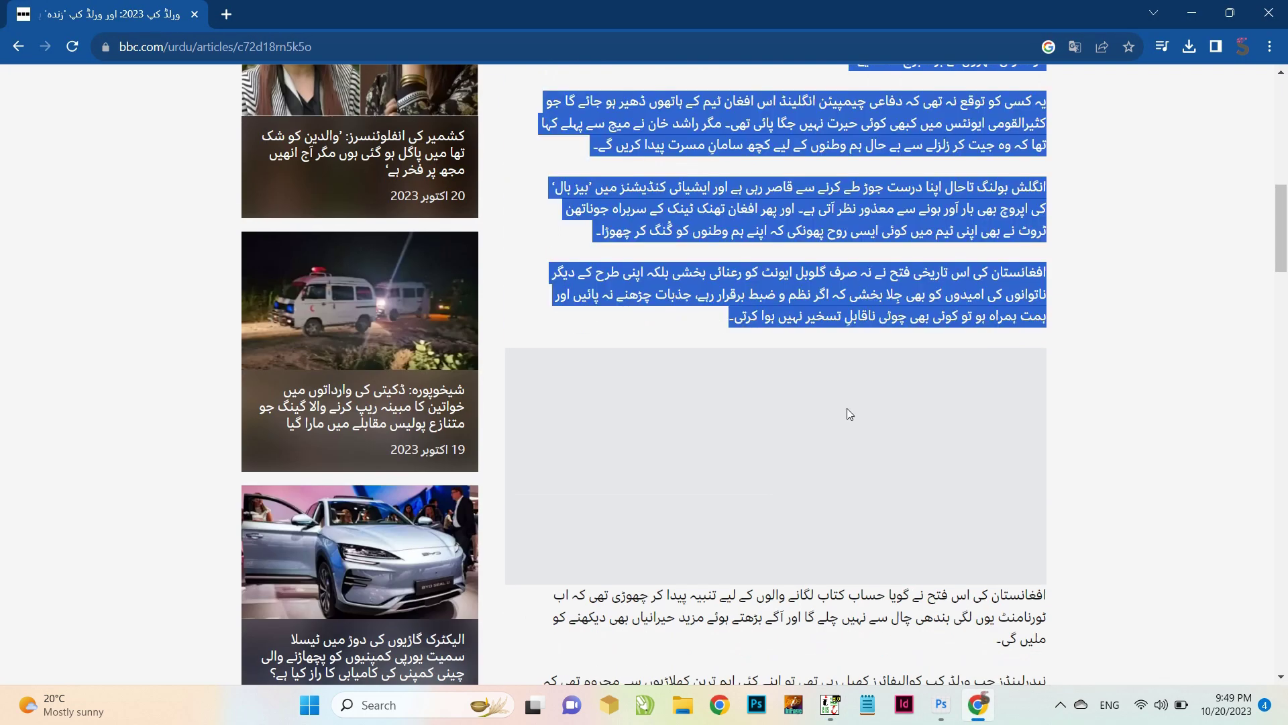
click(830, 704)
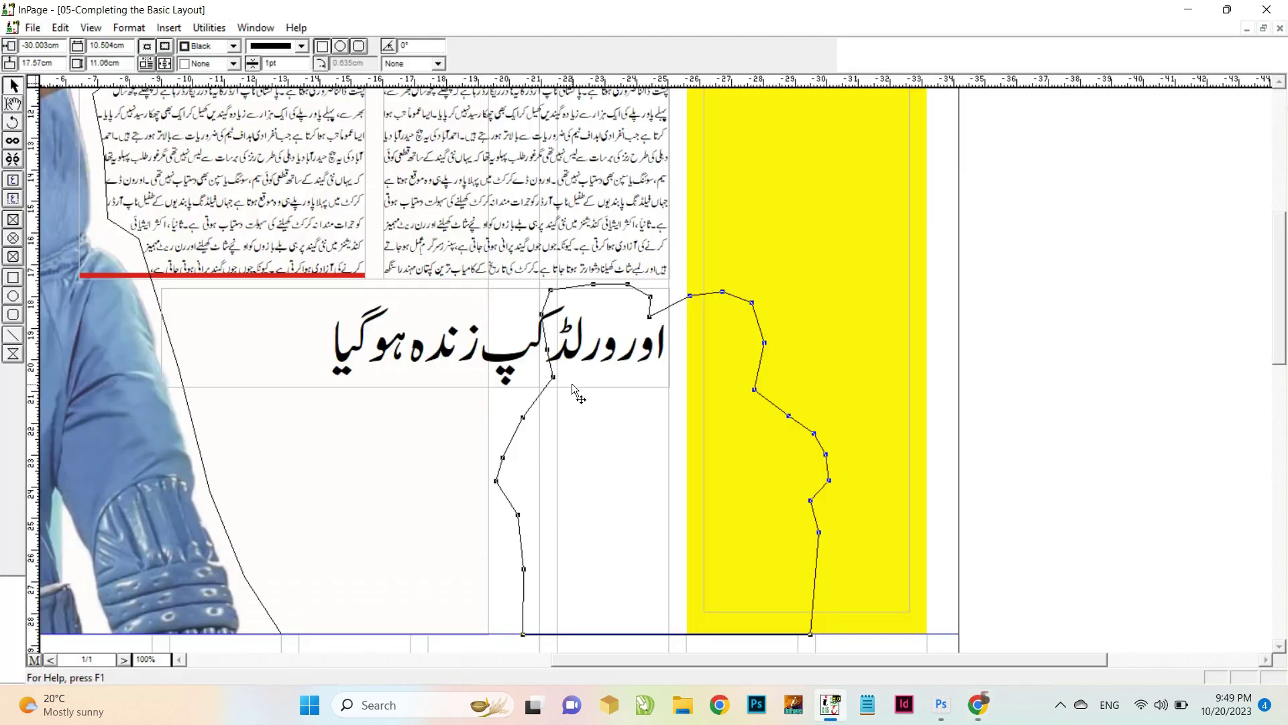
Step: Draw a text frame about 17.5 × 7.7 cm between the second headline and the upper blue guide, and paste the article
drag(398, 380, 477, 300)
click(14, 180)
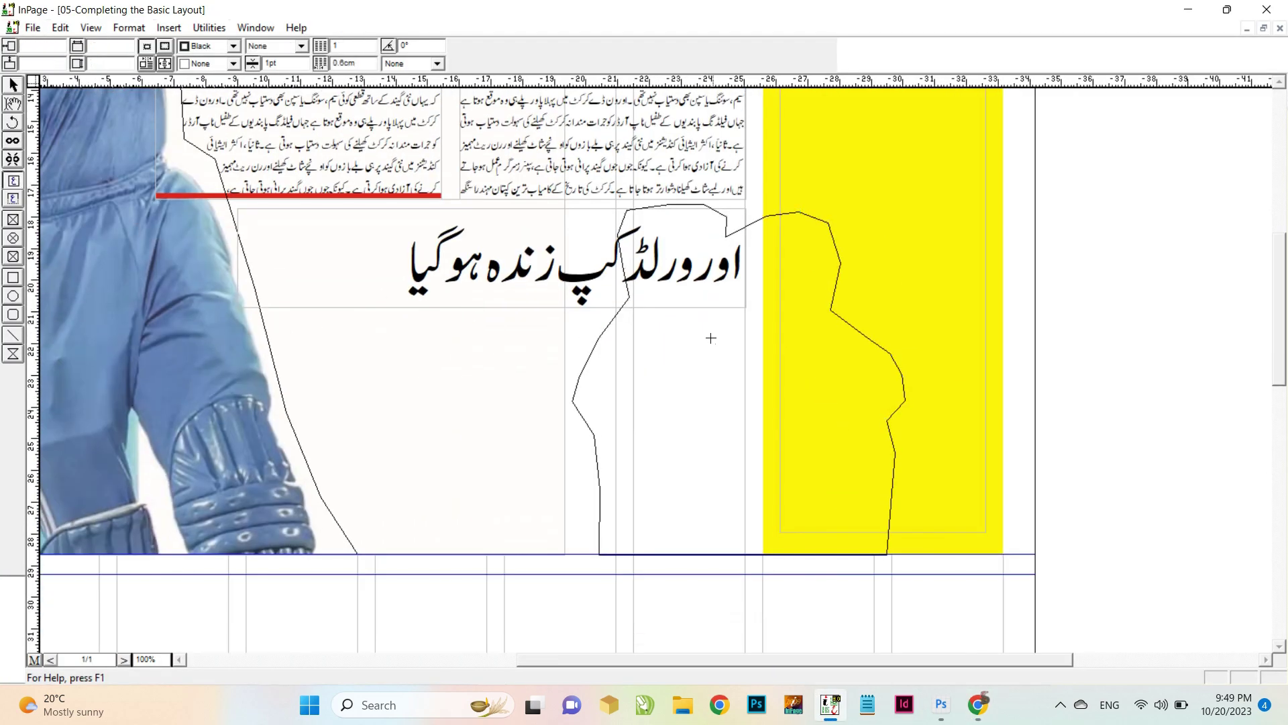
drag(744, 311, 191, 552)
key(ctrl+v)
Step: Remove the blank lines between the pasted paragraphs to join them into one continuous paragraph
key(ctrl+a)
click(607, 347)
key(Delete)
key(Delete)
click(430, 367)
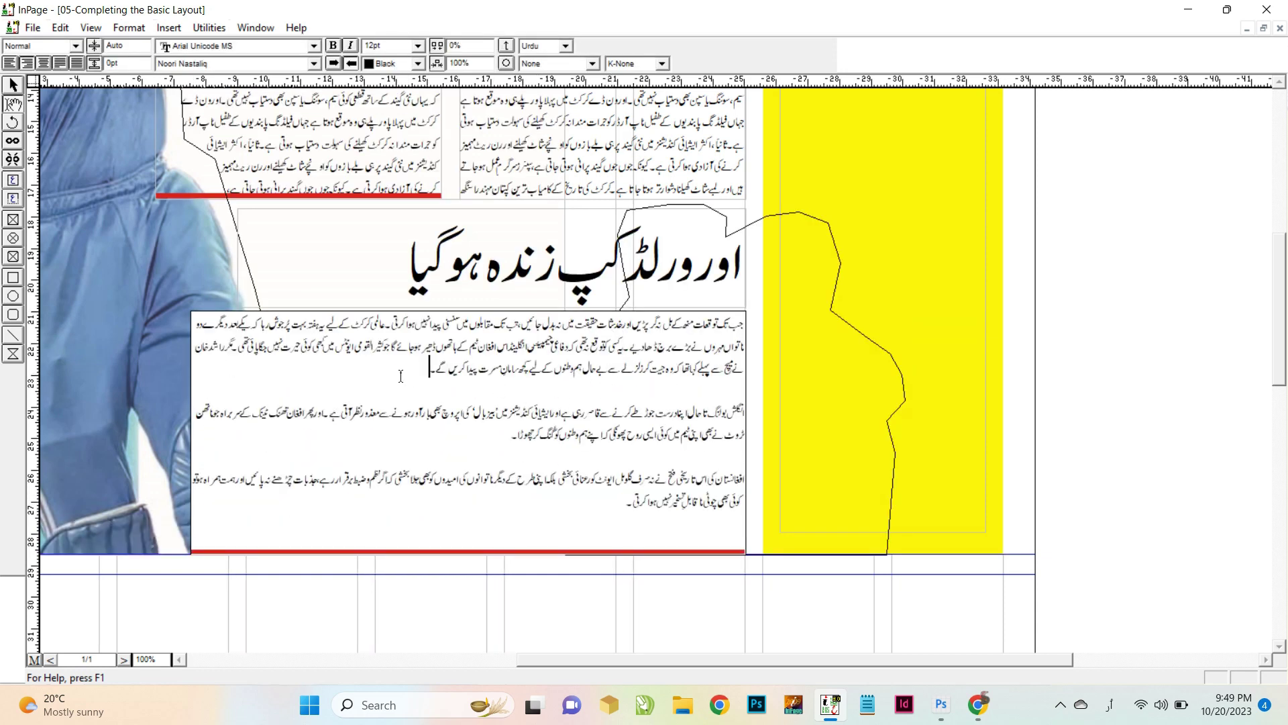
key(Delete)
key(Delete)
click(202, 392)
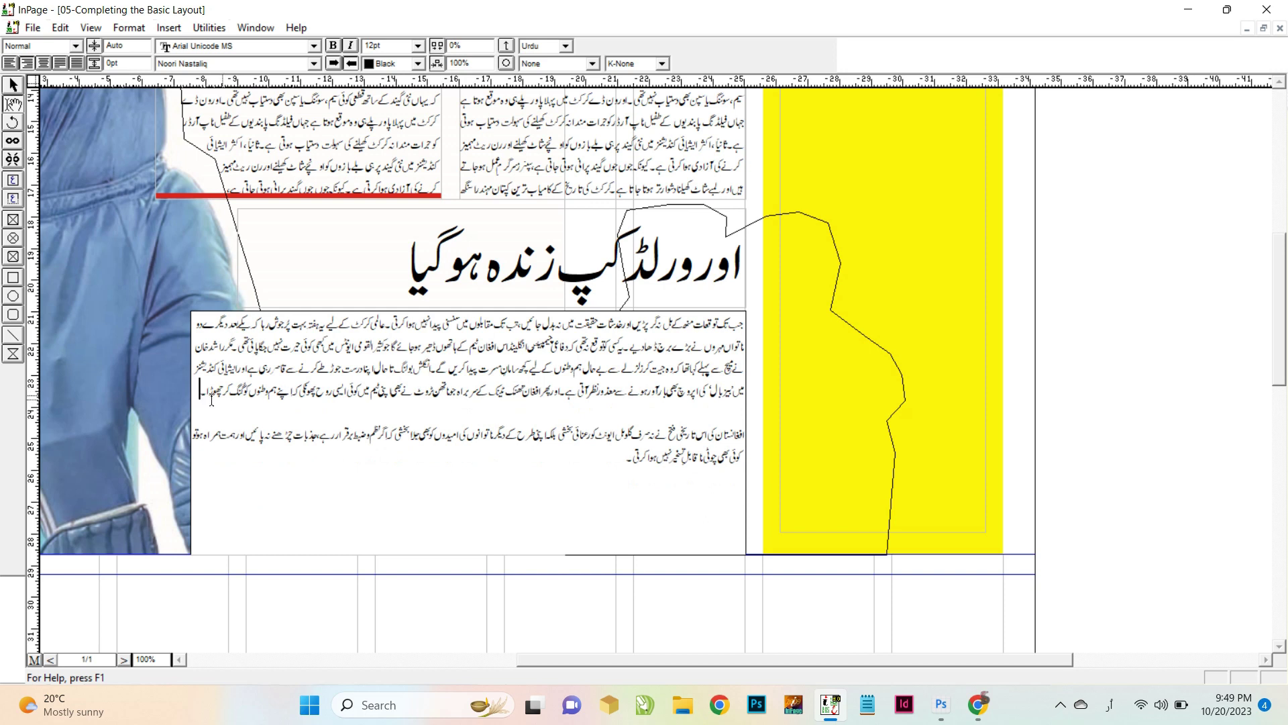
key(Delete)
key(Delete)
Step: Justify all of the article text and set its font size to 12 pt and line spacing to 16 pt
key(ctrl+a)
click(59, 63)
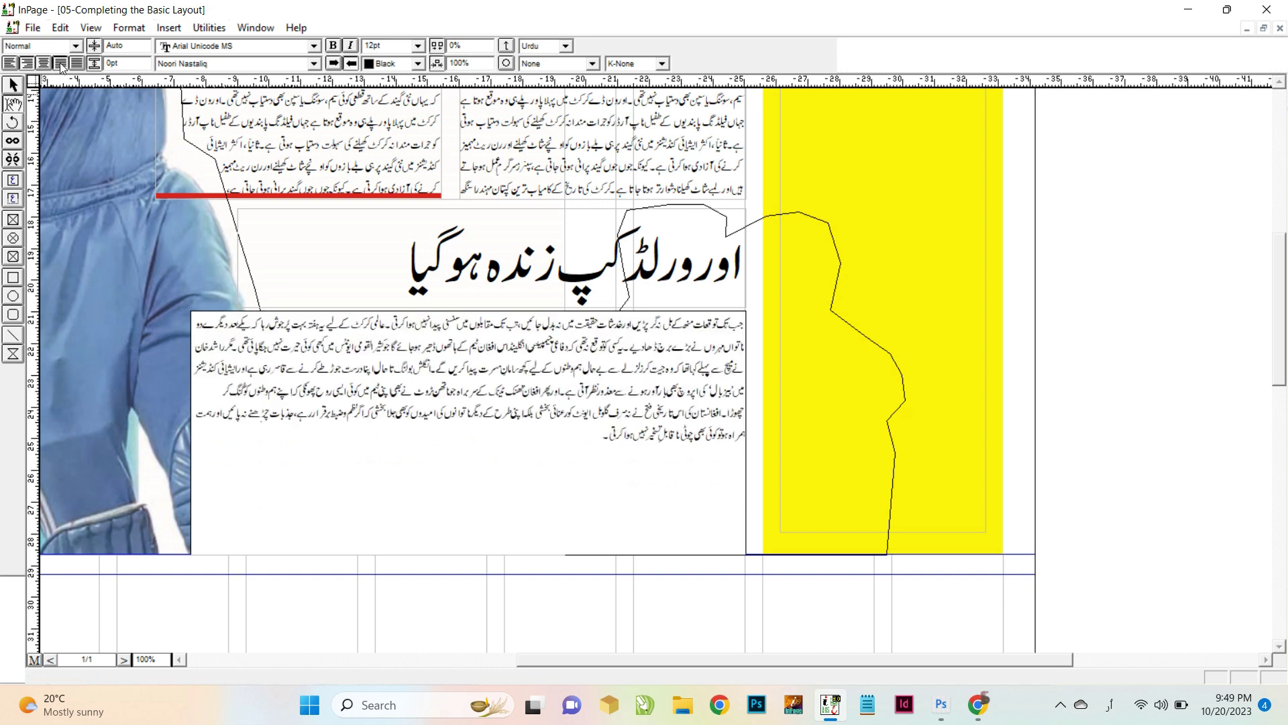
click(381, 46)
text(12)
click(132, 47)
text(1)
key(Return)
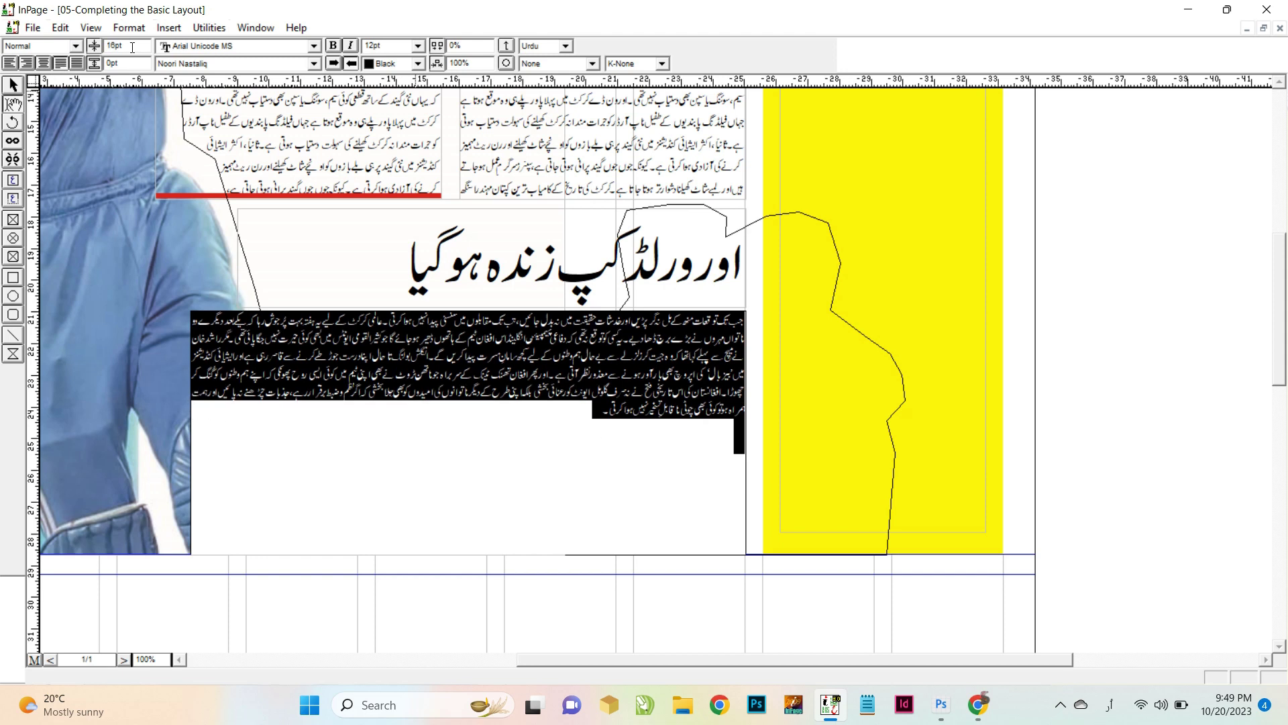
Step: Divide the article's text frame into 3 columns
click(12, 83)
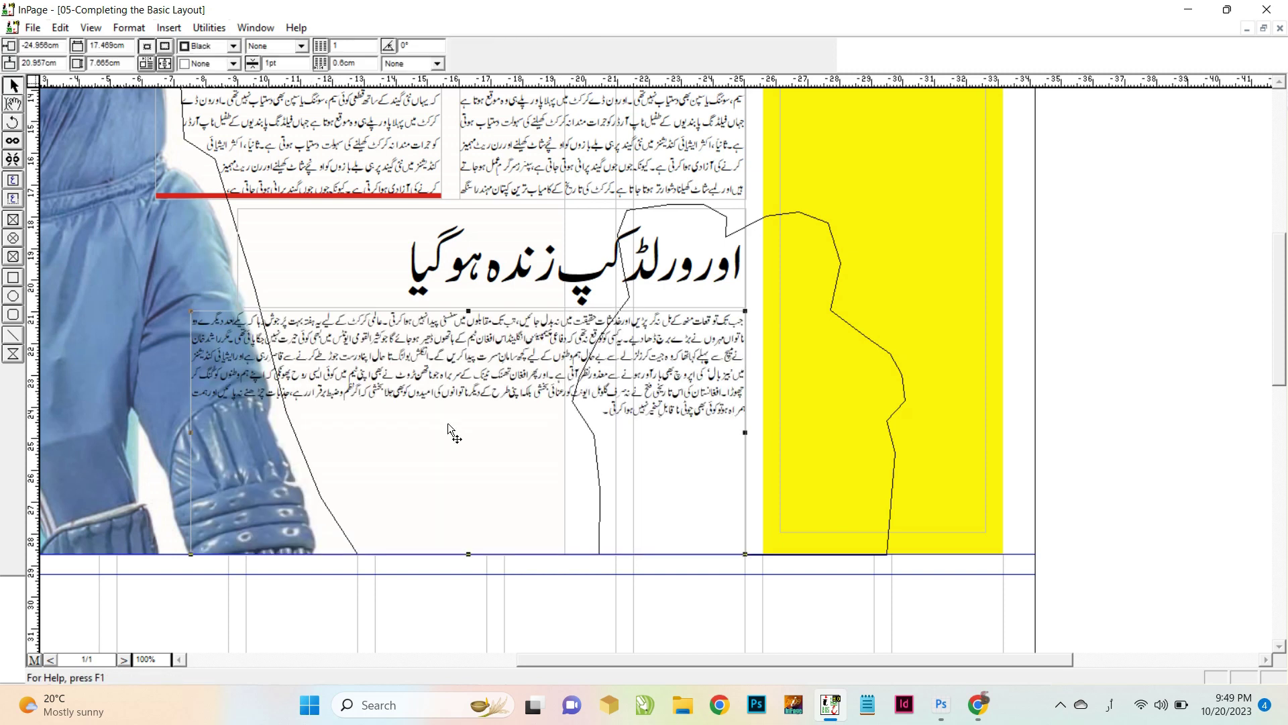
click(357, 50)
key(Return)
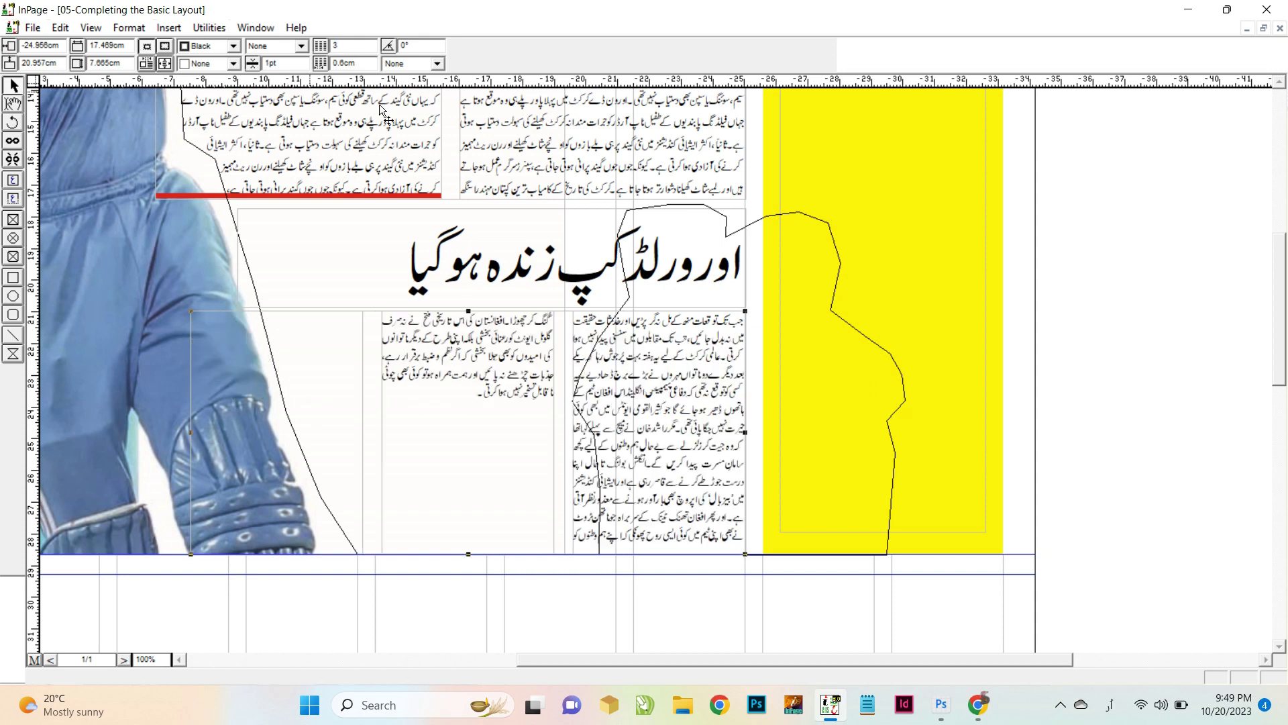
Step: Try sending the three-column text frame to the back, and bring it to the front again
click(469, 645)
click(695, 395)
double_click(428, 387)
key(Escape)
click(59, 27)
click(74, 255)
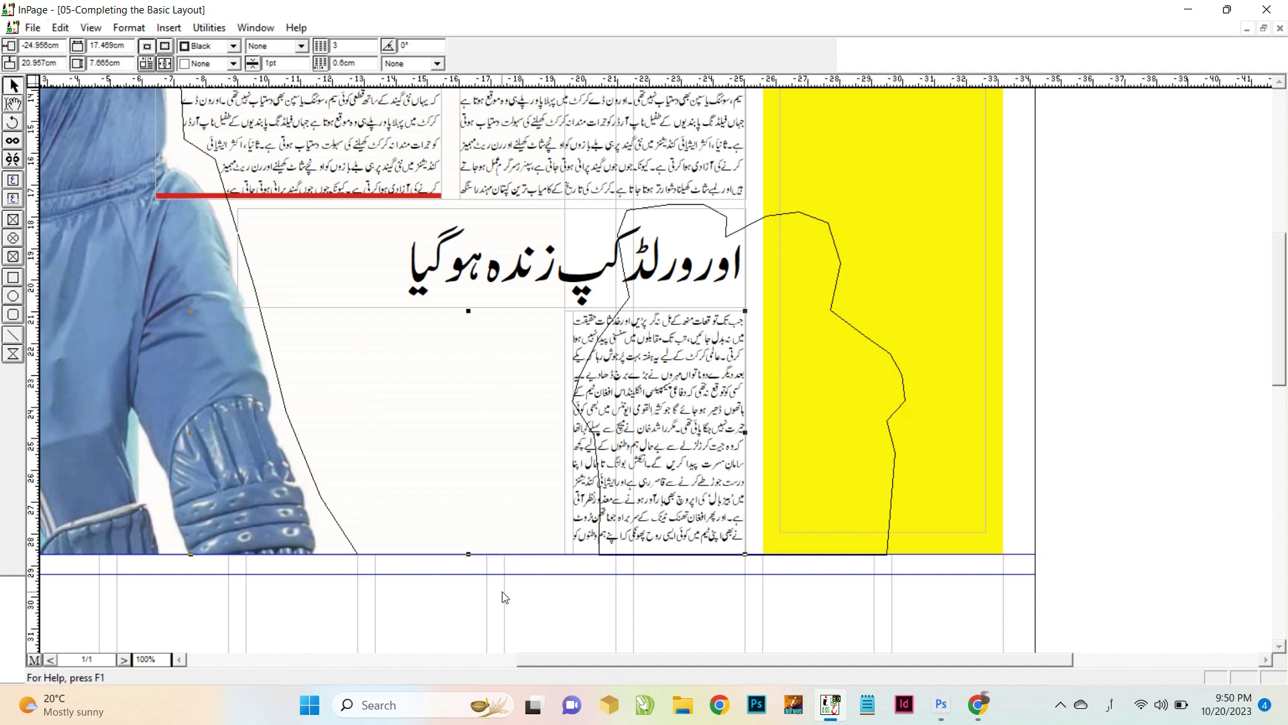
click(59, 27)
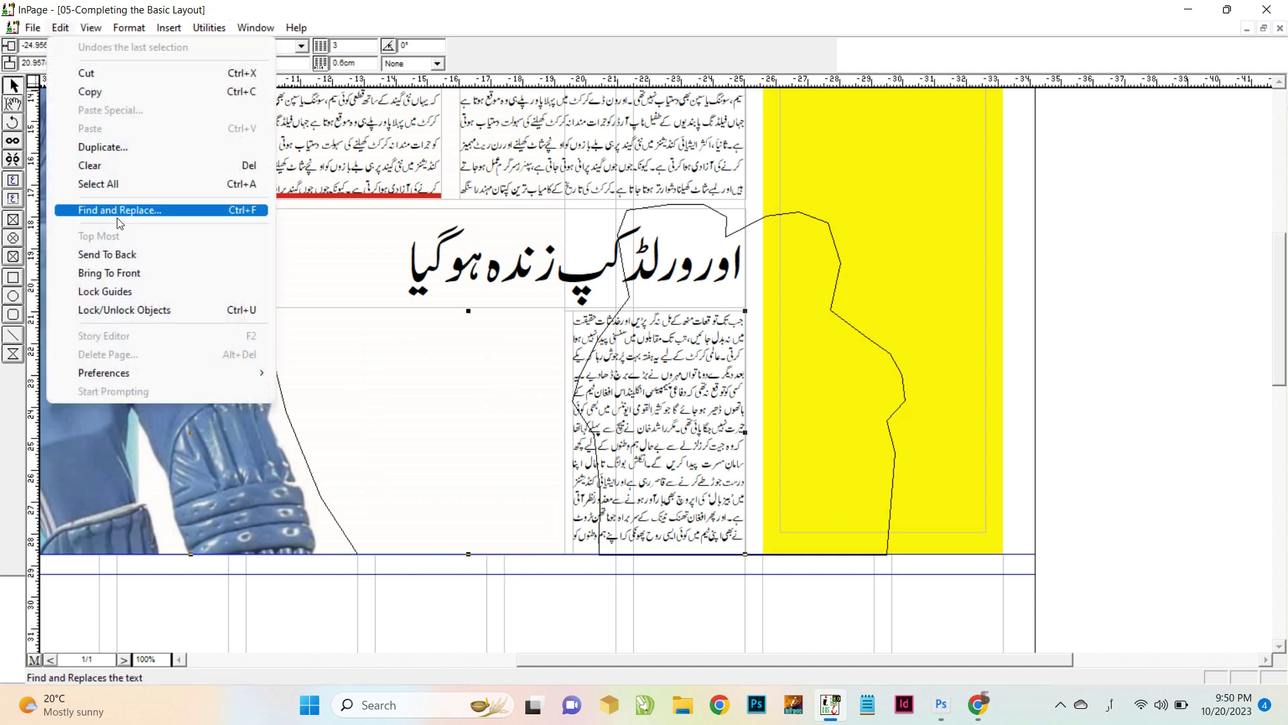
click(201, 274)
click(1103, 324)
Step: Fill the cricketers' polygon with White and bring it to the front so the article wraps around it
drag(474, 241, 503, 274)
click(706, 393)
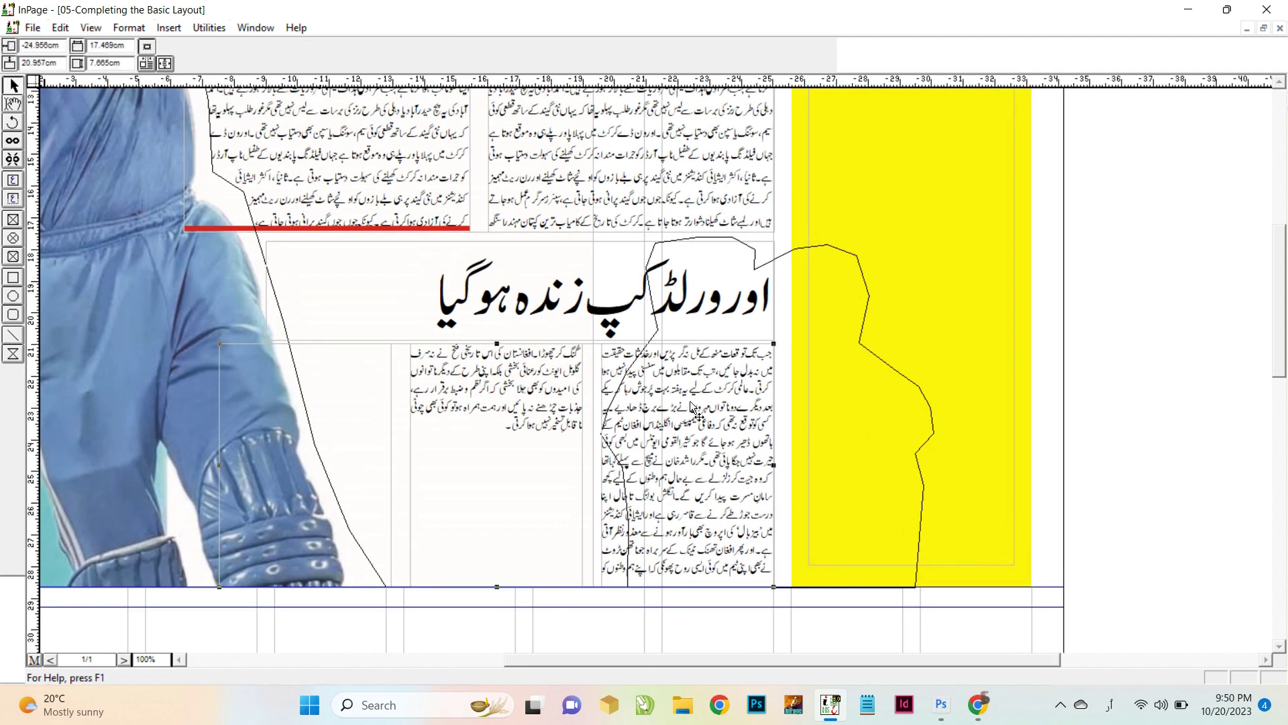
click(838, 322)
click(201, 63)
click(213, 99)
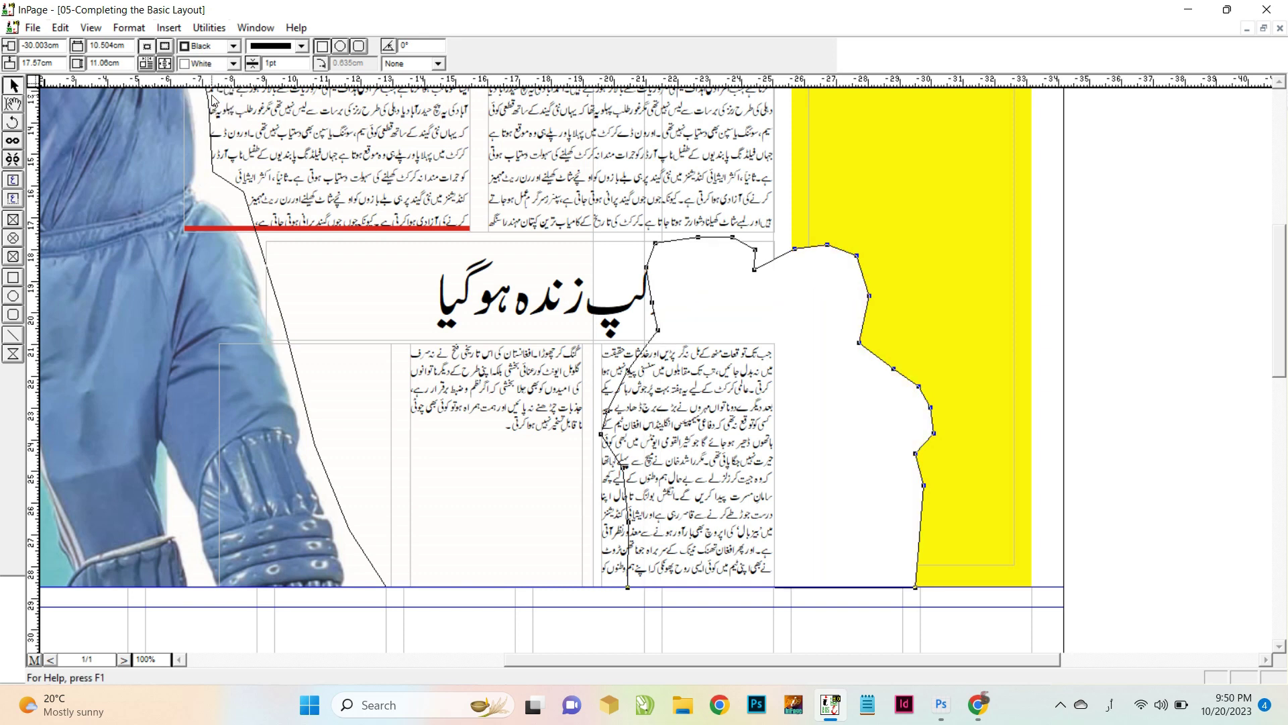
click(61, 27)
click(101, 274)
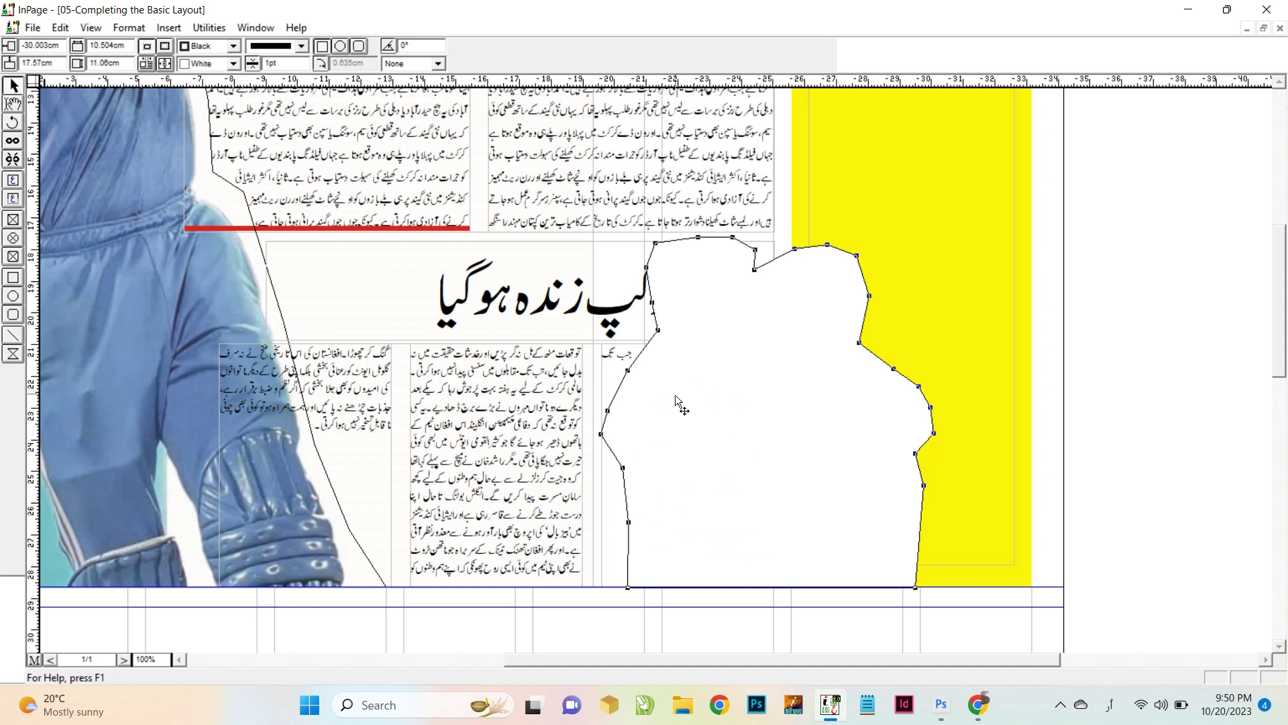
Step: Fill the batsman's polygon with White and bring it to the front so the article wraps along its edge
click(271, 295)
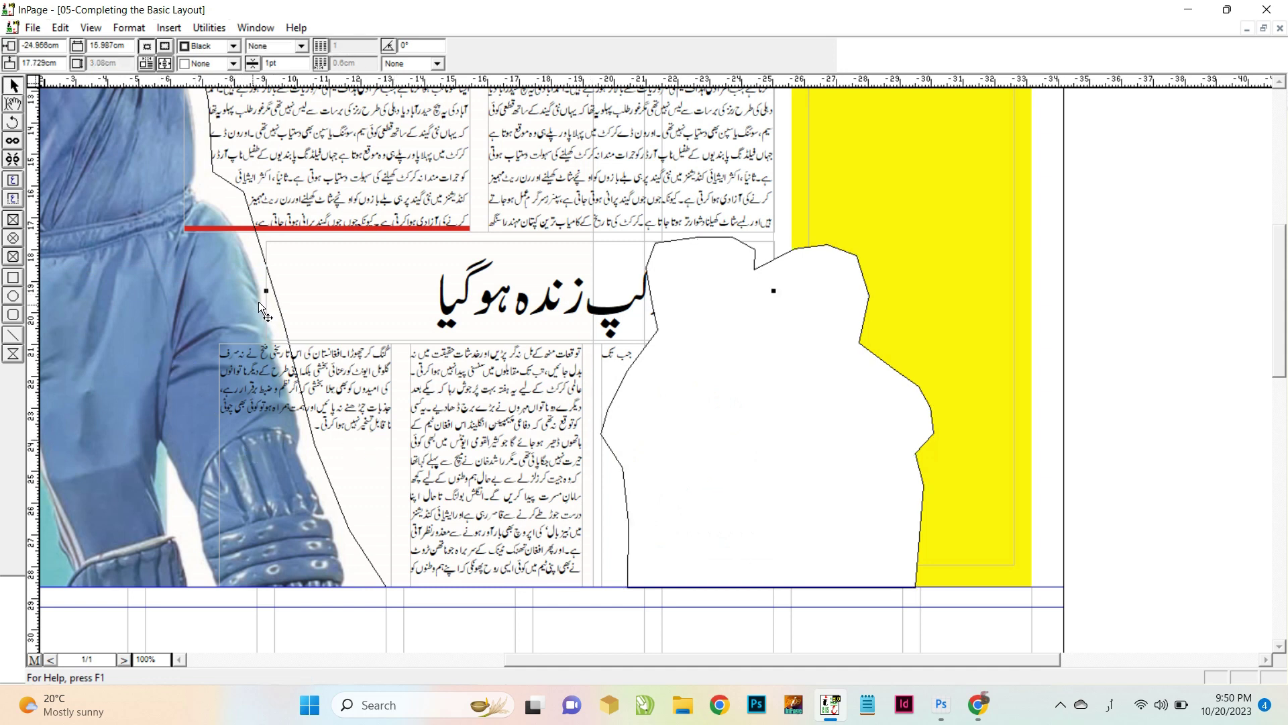
click(245, 201)
click(234, 63)
click(231, 106)
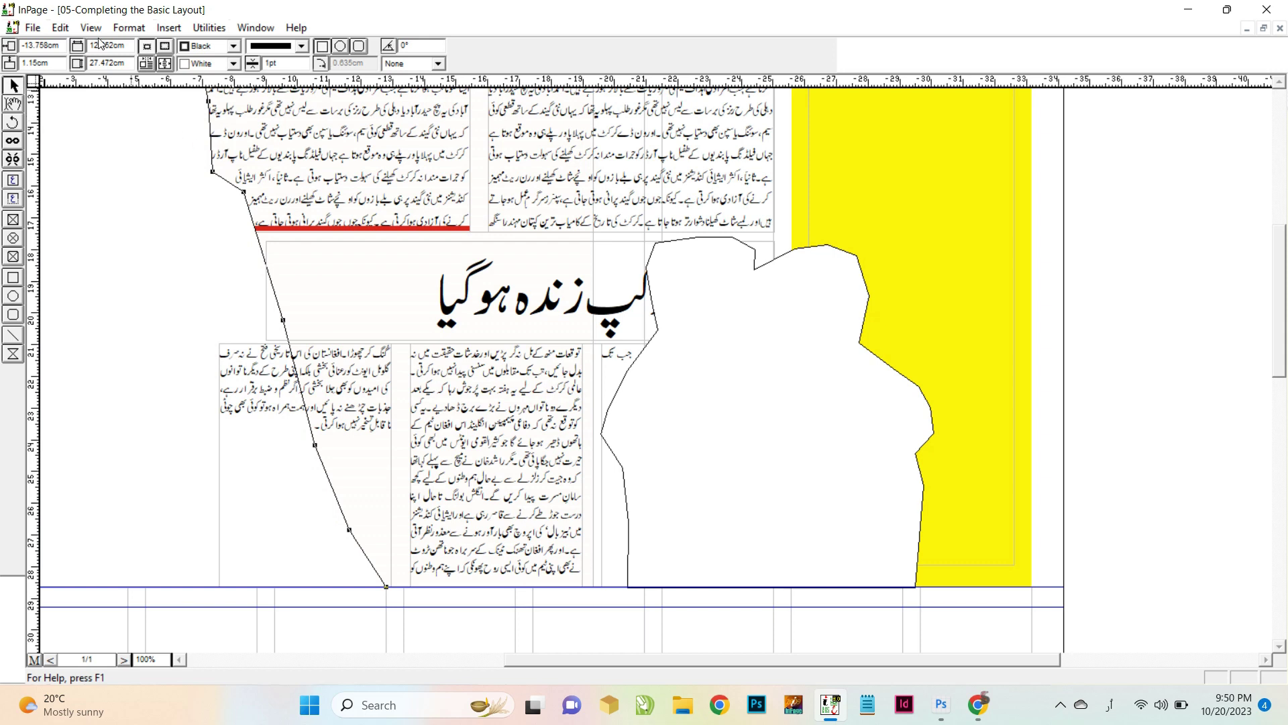
click(61, 28)
click(144, 274)
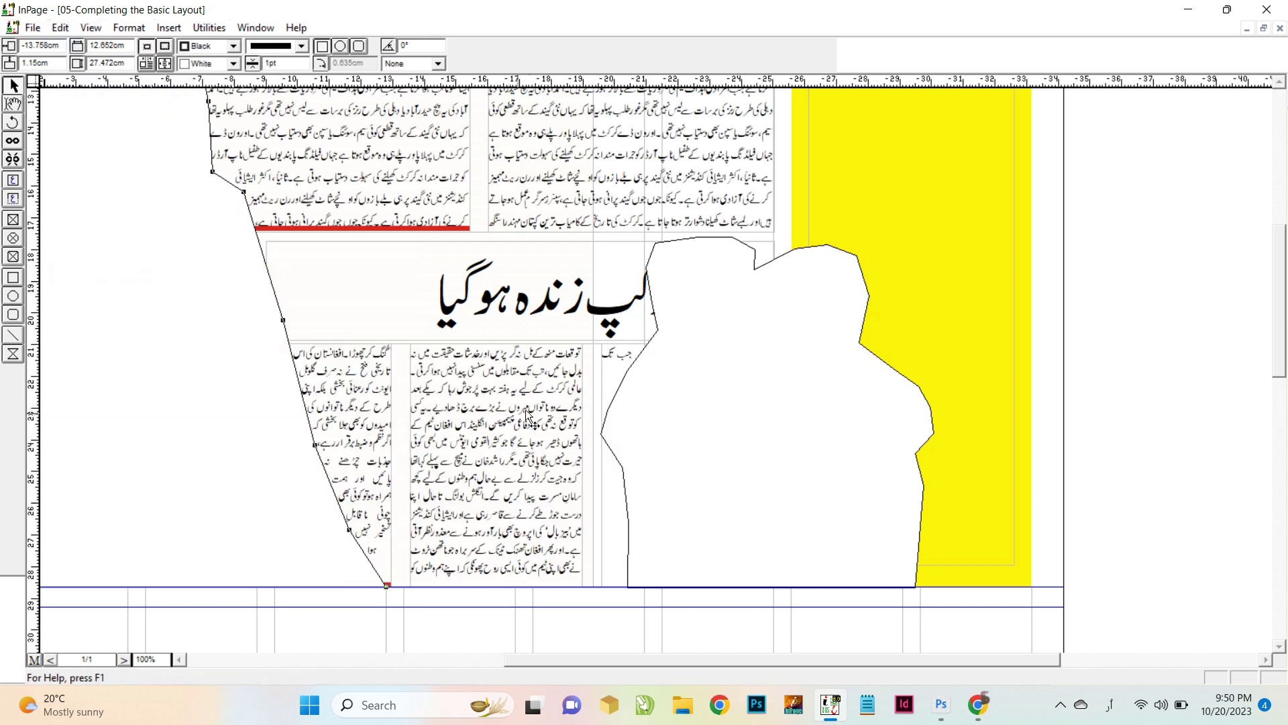
Step: Reduce the article's text frame to 2 columns and move the second headline left, clear of the cricketers' polygon
scroll(525, 409, down, 3)
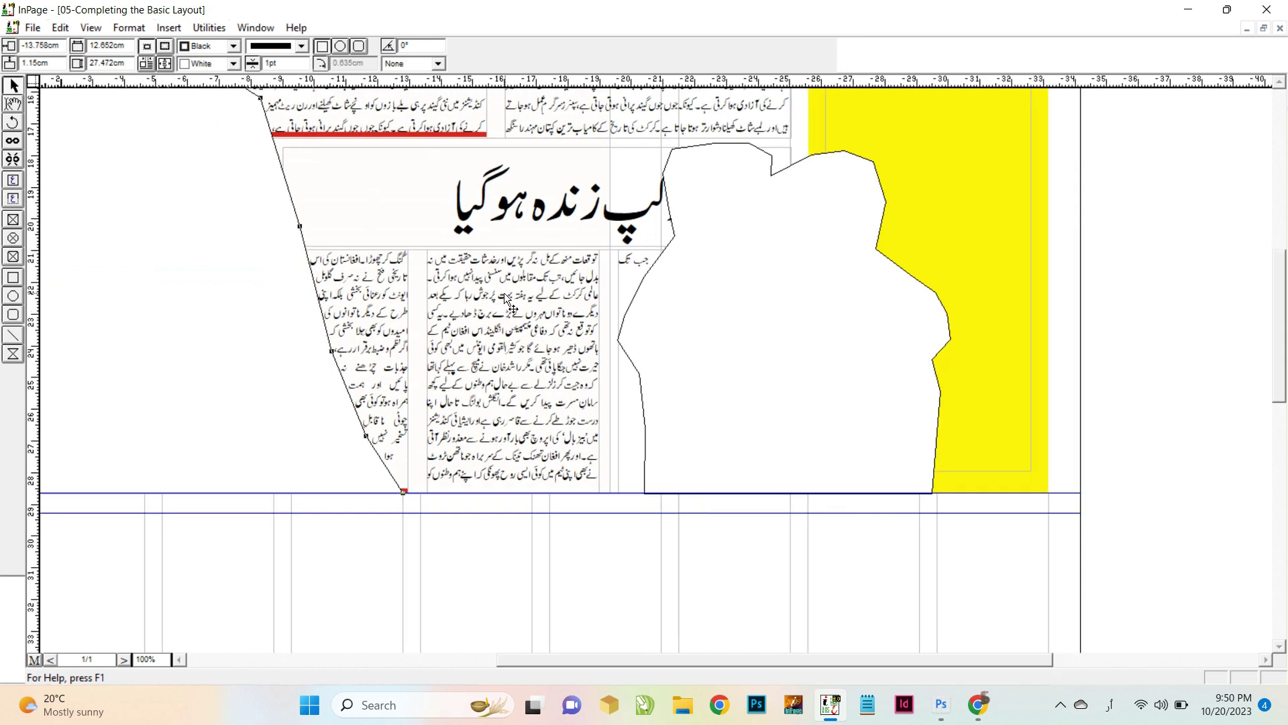
click(11, 107)
click(12, 86)
click(469, 316)
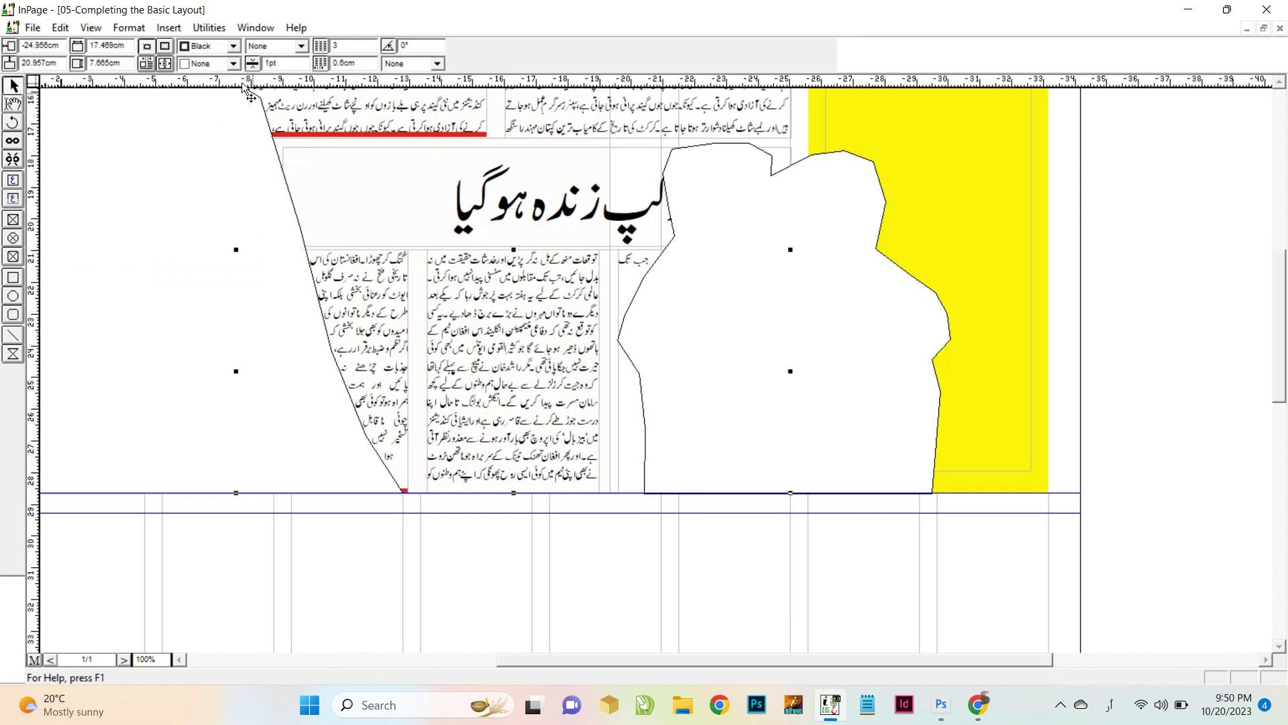
double_click(335, 47)
key(Return)
click(569, 214)
mouse_move(492, 212)
mouse_down()
mouse_move(471, 212)
mouse_move(498, 207)
mouse_up()
Step: Paste the copied article again at the end of the text to fill the rest of the second column
click(13, 103)
click(506, 290)
key(ctrl+a)
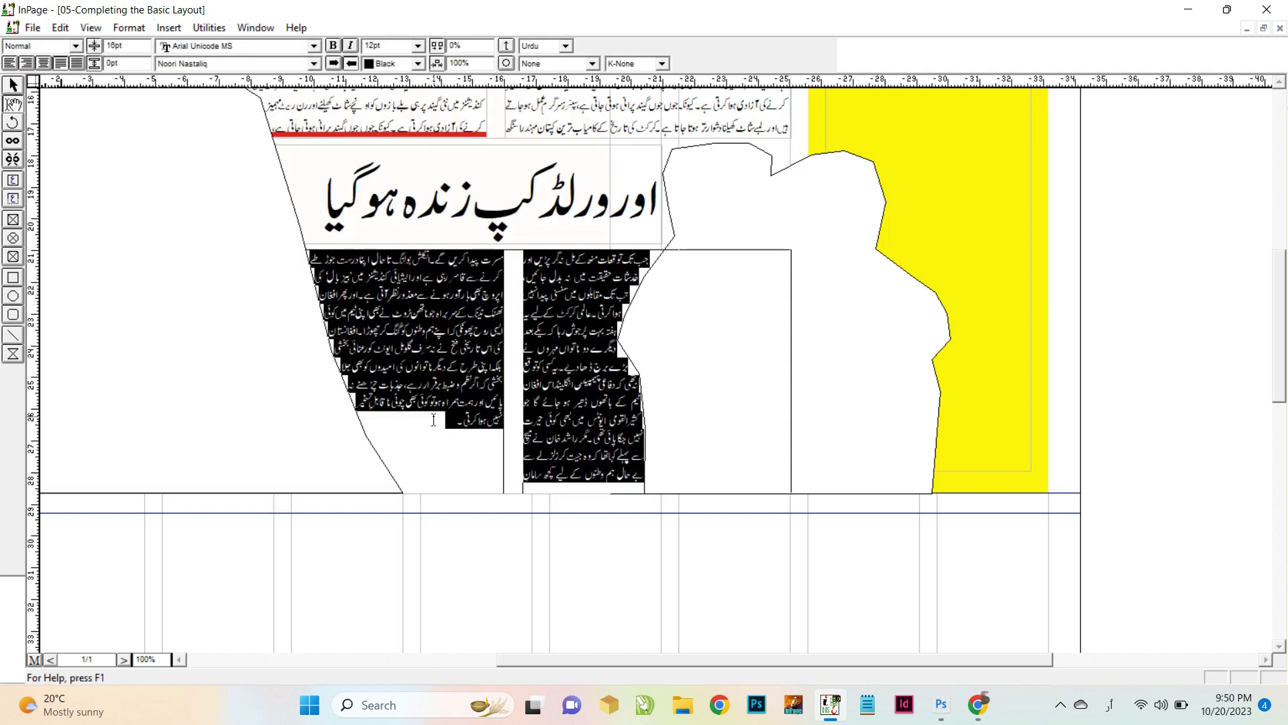
click(434, 417)
key(ctrl+v)
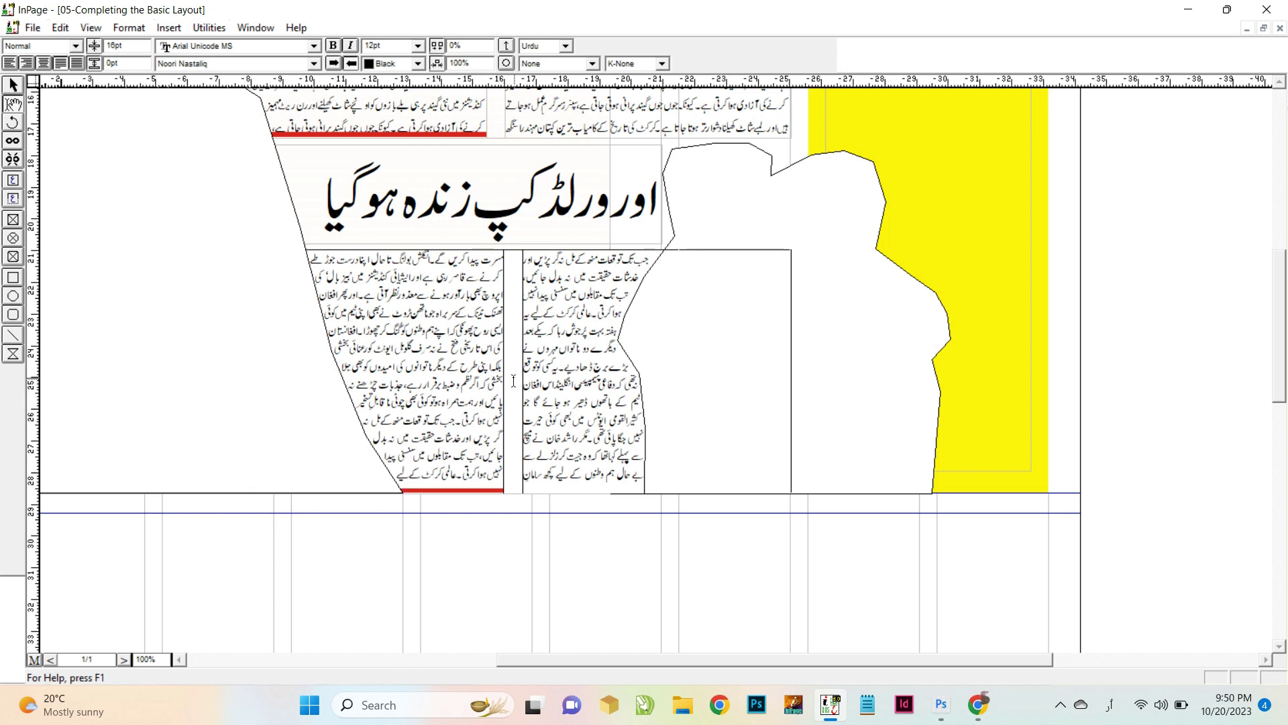
Step: Break the second article's text after its last full sentence and select the whole article for copying
click(457, 473)
key(Return)
key(ctrl+a)
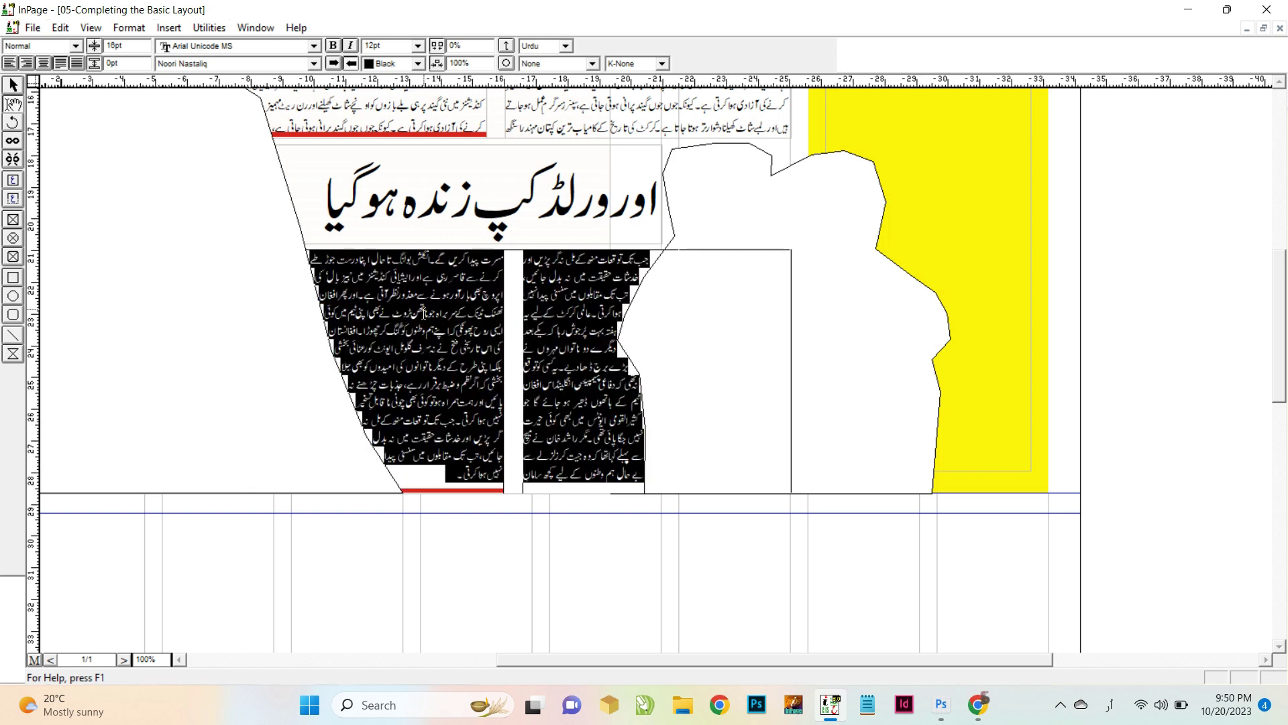
Step: Enter the headline "ورلڈ کپ اہم موڈ میں" in the yellow sidebar's text frame, paste the copied article beneath it, and save
right_click(423, 314)
right_click(800, 125)
click(719, 152)
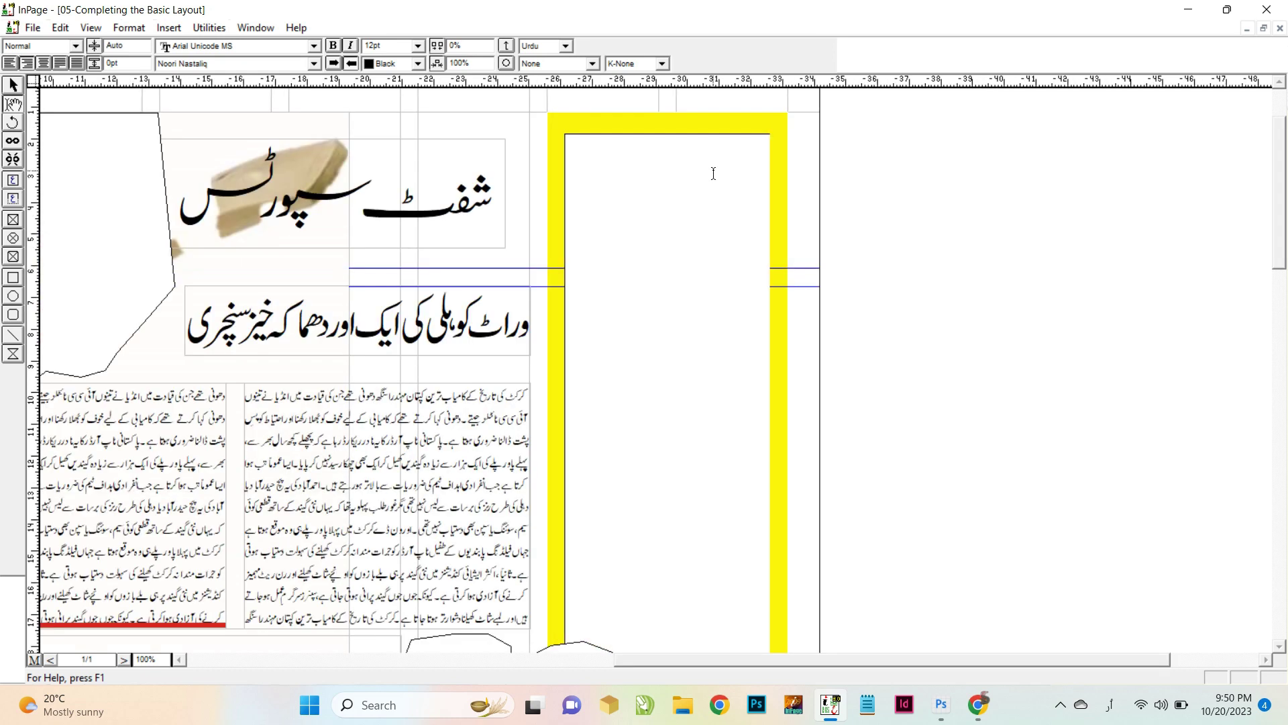
text(ورلڈ کپ اہم موڑ سں)
key(BackSpace)
key(BackSpace)
text(یں)
key(Return)
key(ctrl+v)
key(ctrl+s)
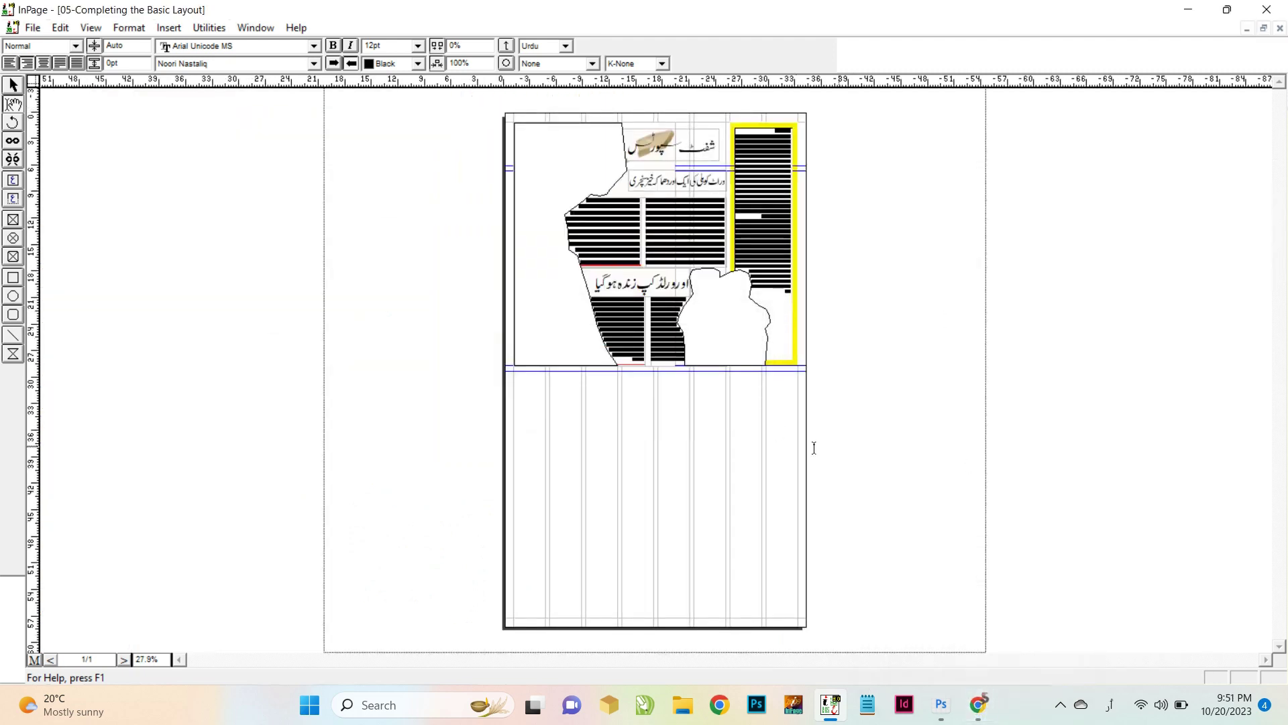
Step: Switch to Chrome and copy the photo of the two Netherlands players from the BBC Urdu article
click(978, 704)
scroll(493, 189, up, 7)
click(855, 409)
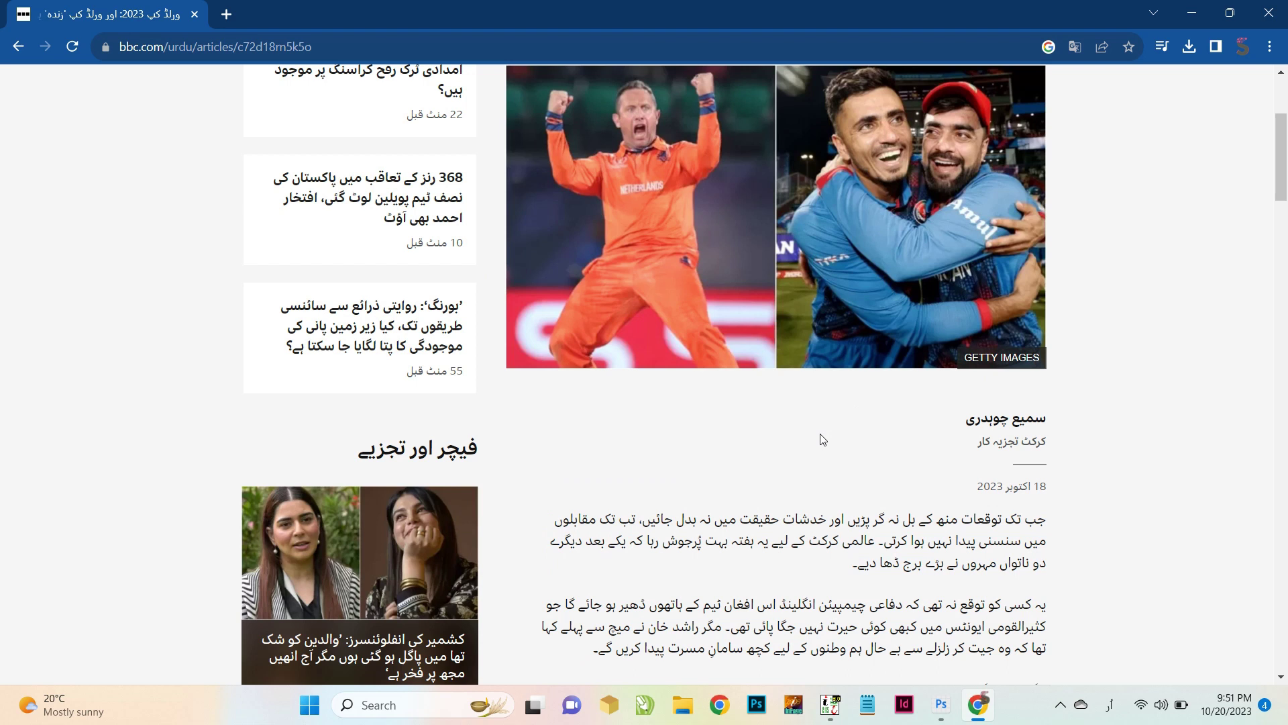
scroll(854, 409, down, 13)
scroll(814, 497, down, 5)
right_click(748, 291)
click(783, 333)
click(831, 705)
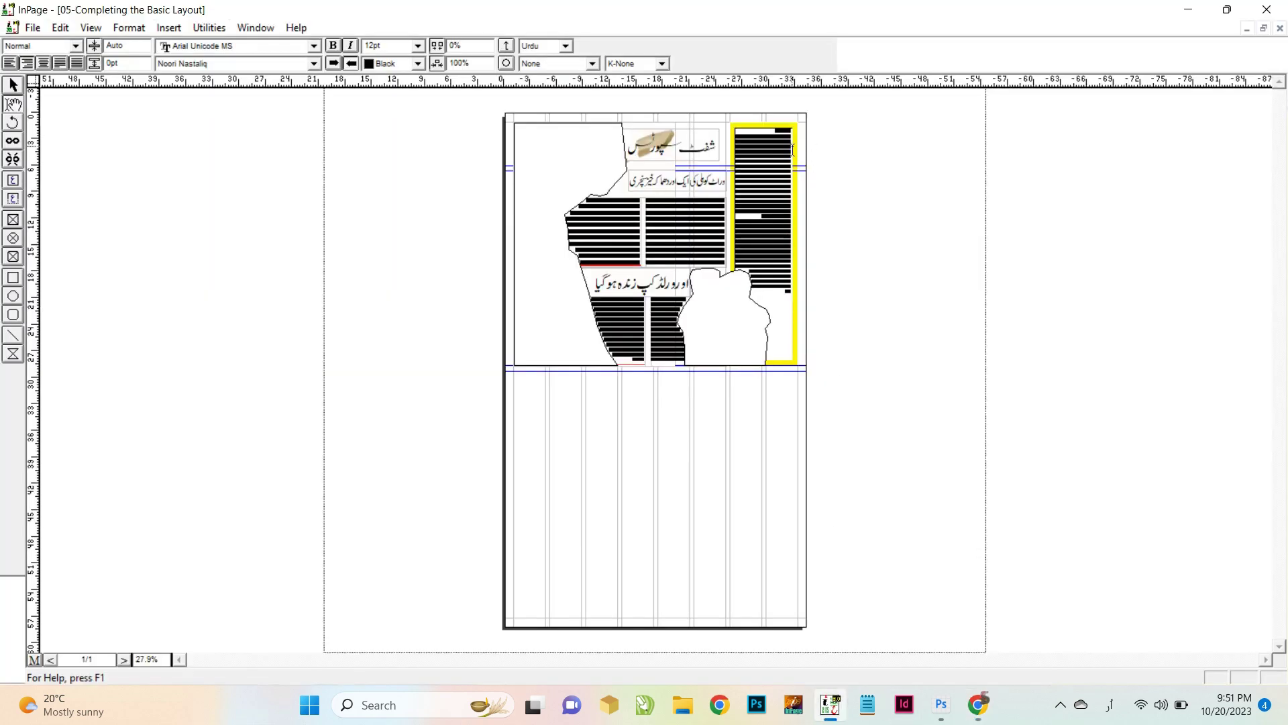
Step: Save the article's Netherlands players photo as a JPEG image in the project's Material folder
click(976, 705)
right_click(747, 234)
click(801, 274)
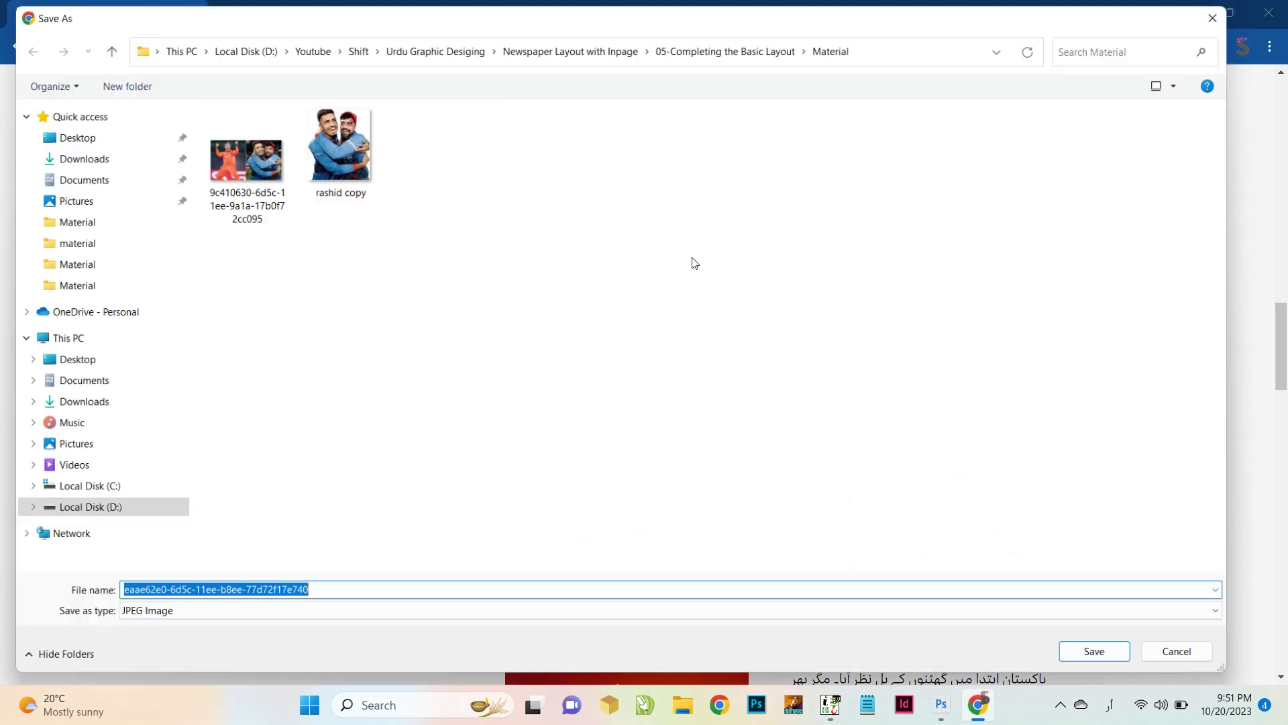
click(1116, 664)
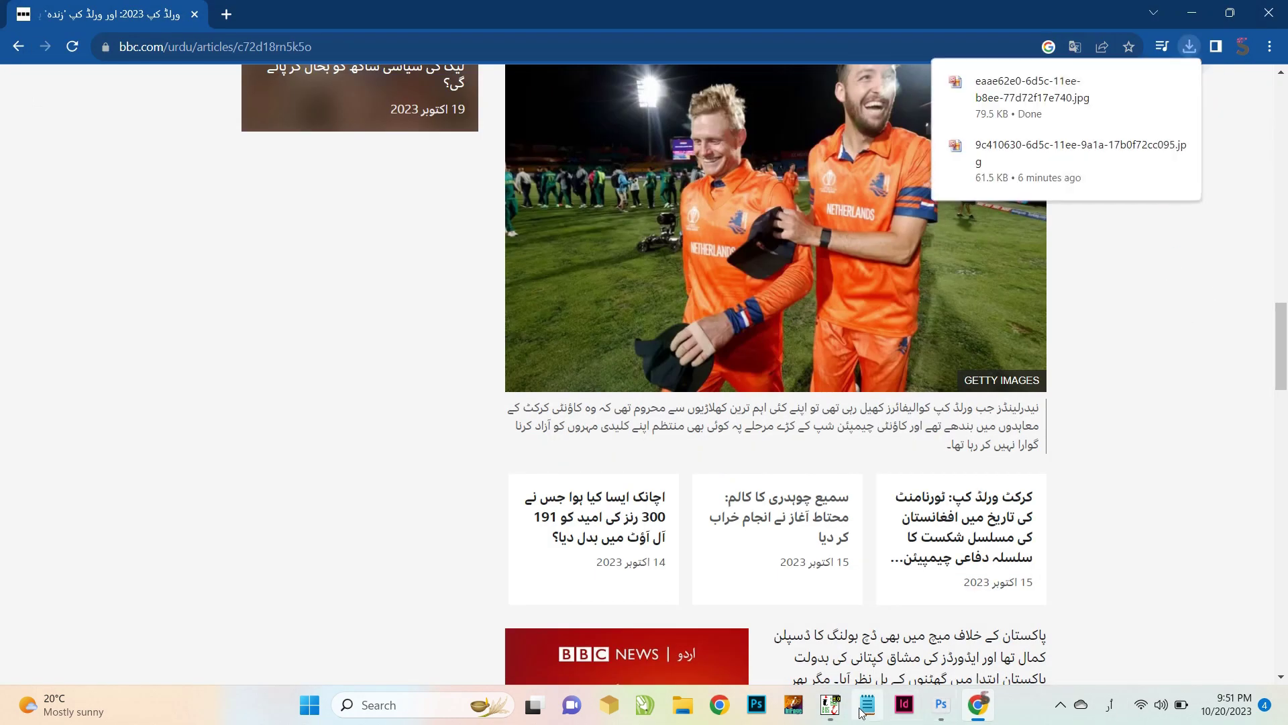
Step: Switch back to InPage, center the yellow sidebar's headline and enlarge it to 31pt
click(831, 704)
right_click(814, 132)
triple_click(675, 147)
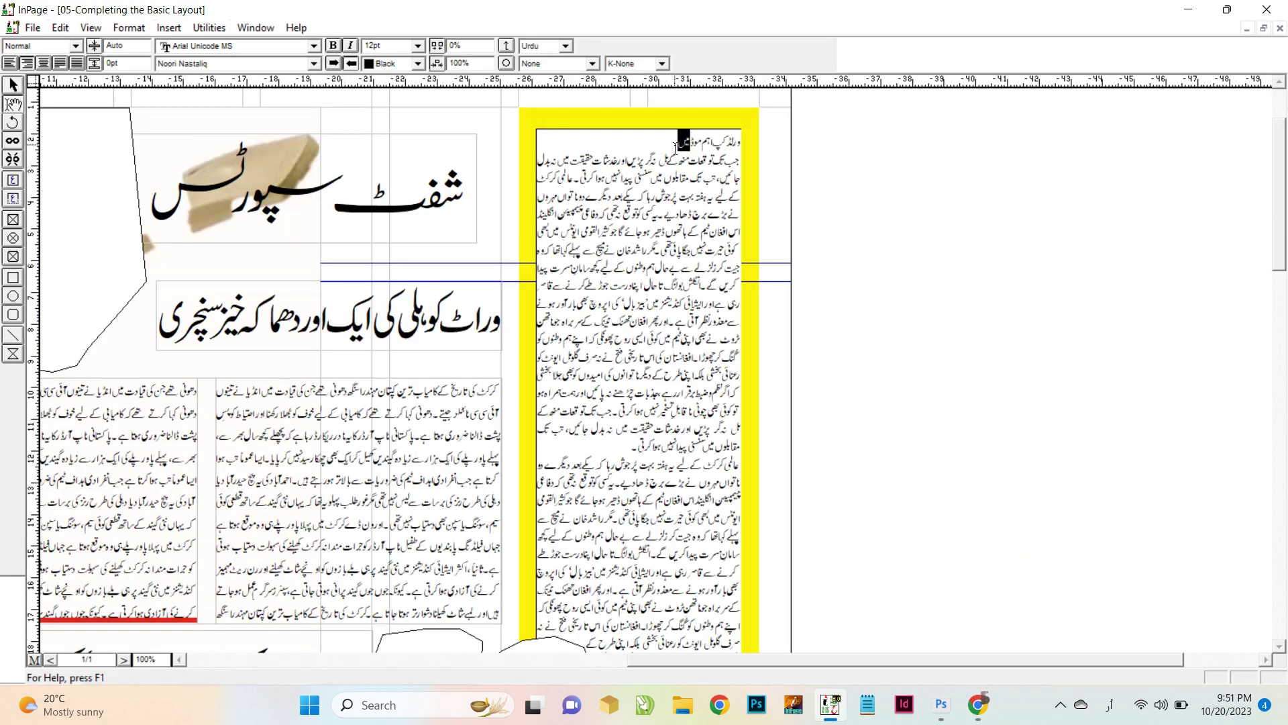
key(ctrl+shift+c)
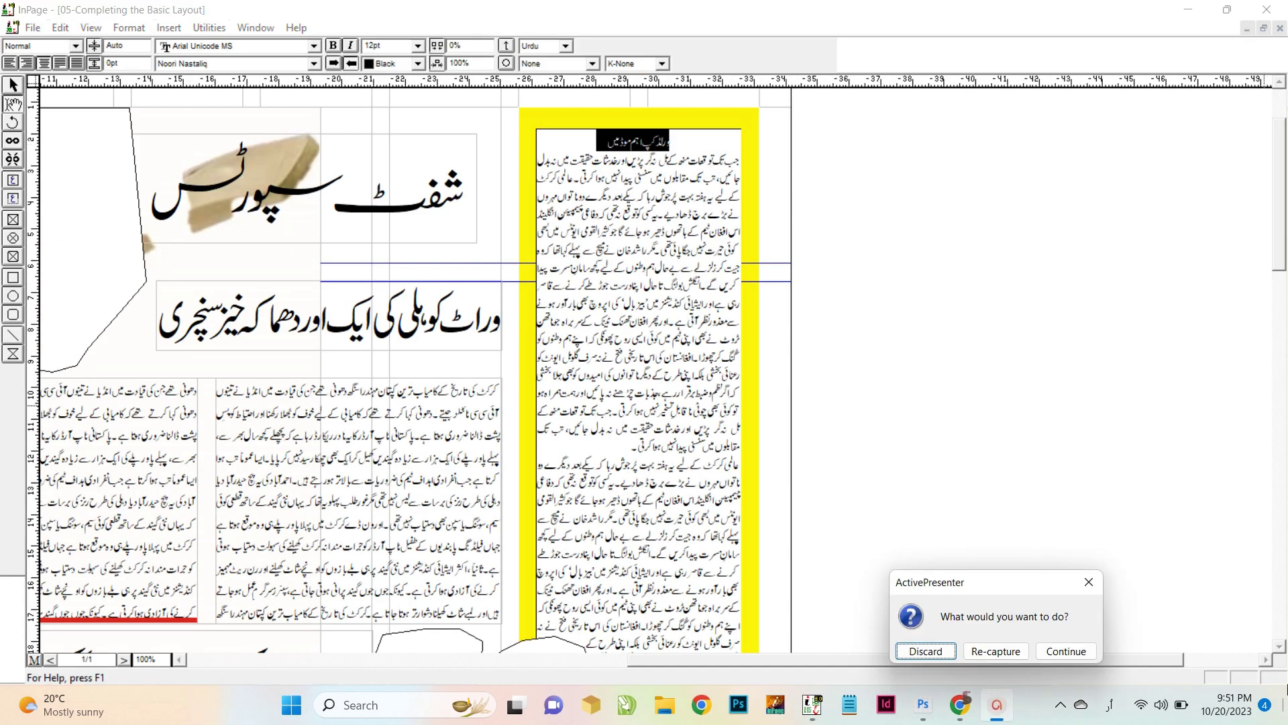
click(1067, 651)
key(ctrl+F8)
key(ctrl+F8)
key(ctrl+F8)
key(ctrl+F8)
key(ctrl+F8)
key(ctrl+F8)
key(ctrl+F8)
key(ctrl+F8)
key(ctrl+F8)
key(ctrl+F8)
key(ctrl+F8)
key(ctrl+F8)
key(ctrl+shift+period)
key(ctrl+shift+period)
key(ctrl+shift+period)
key(ctrl+shift+period)
key(ctrl+shift+period)
key(ctrl+shift+period)
key(ctrl+shift+period)
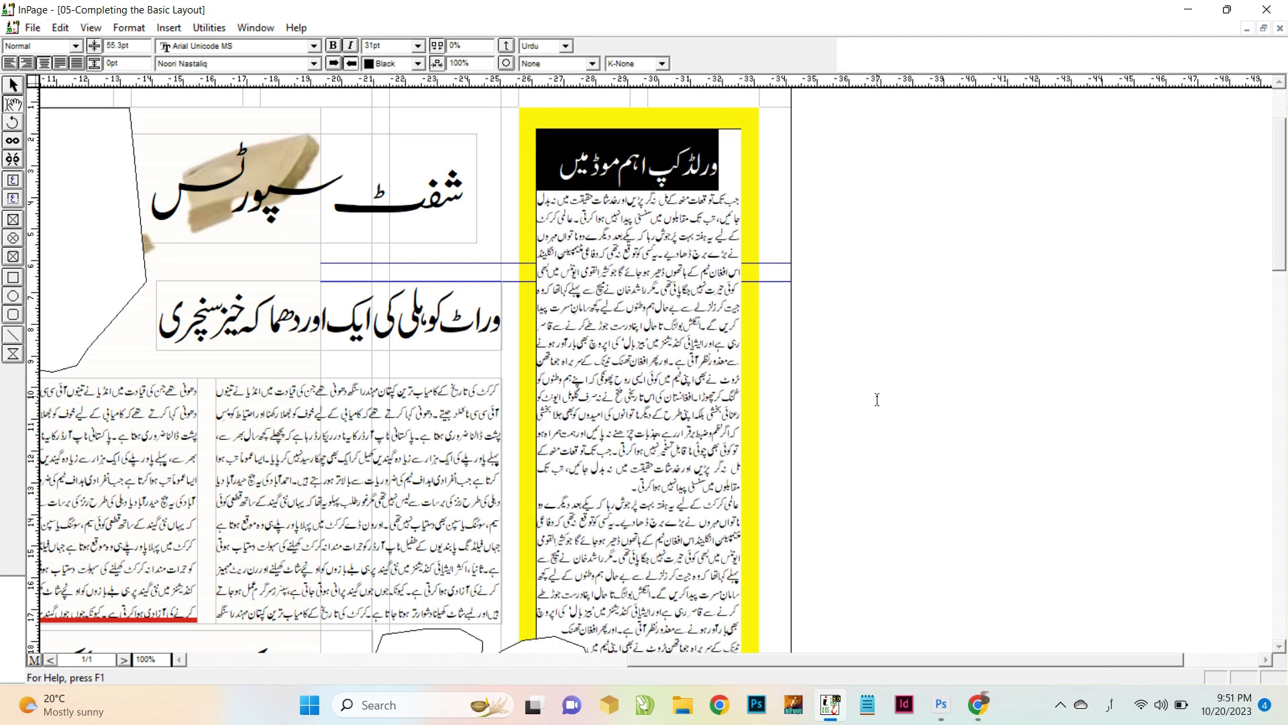
Step: Reduce the sidebar headline's line spacing to 44.8pt
key(ctrl+F9)
key(ctrl+F9)
key(ctrl+F9)
key(ctrl+F9)
key(ctrl+F9)
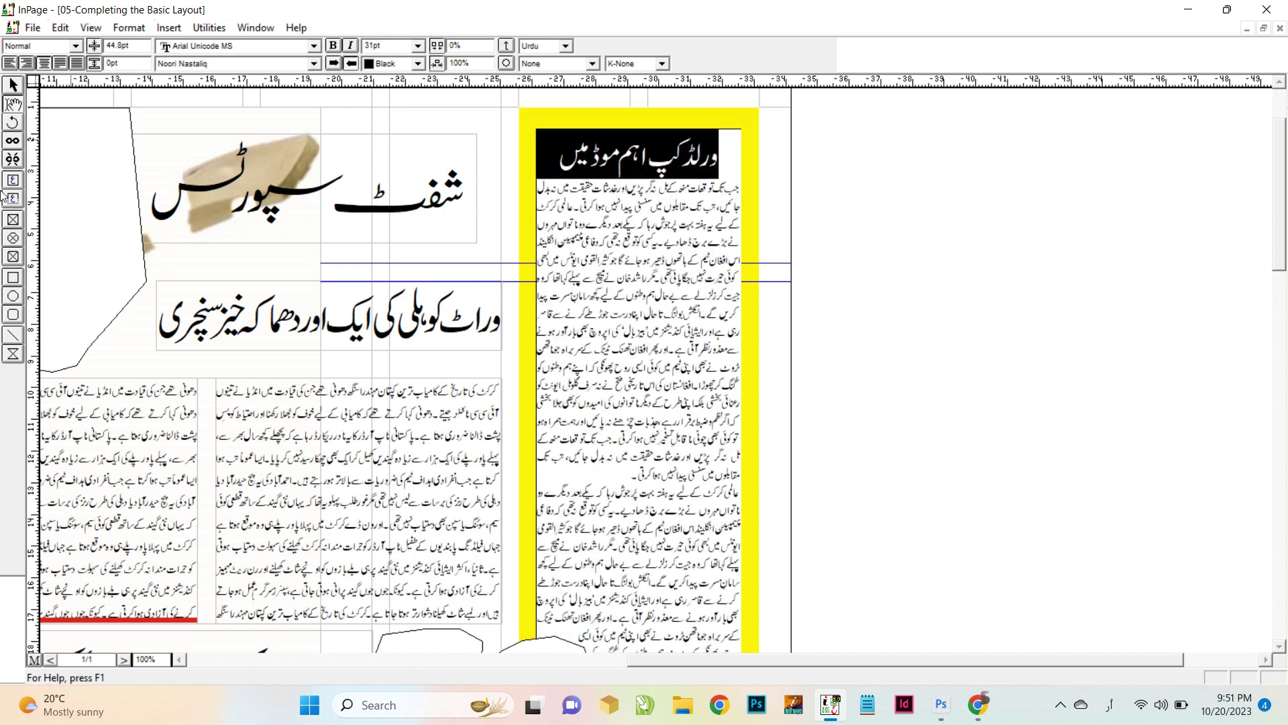
Step: Draw a picture frame about 6.4 by 7.5 cm below the sidebar headline, paste the copied photo into it, and nudge it down
click(14, 224)
drag(538, 181, 741, 419)
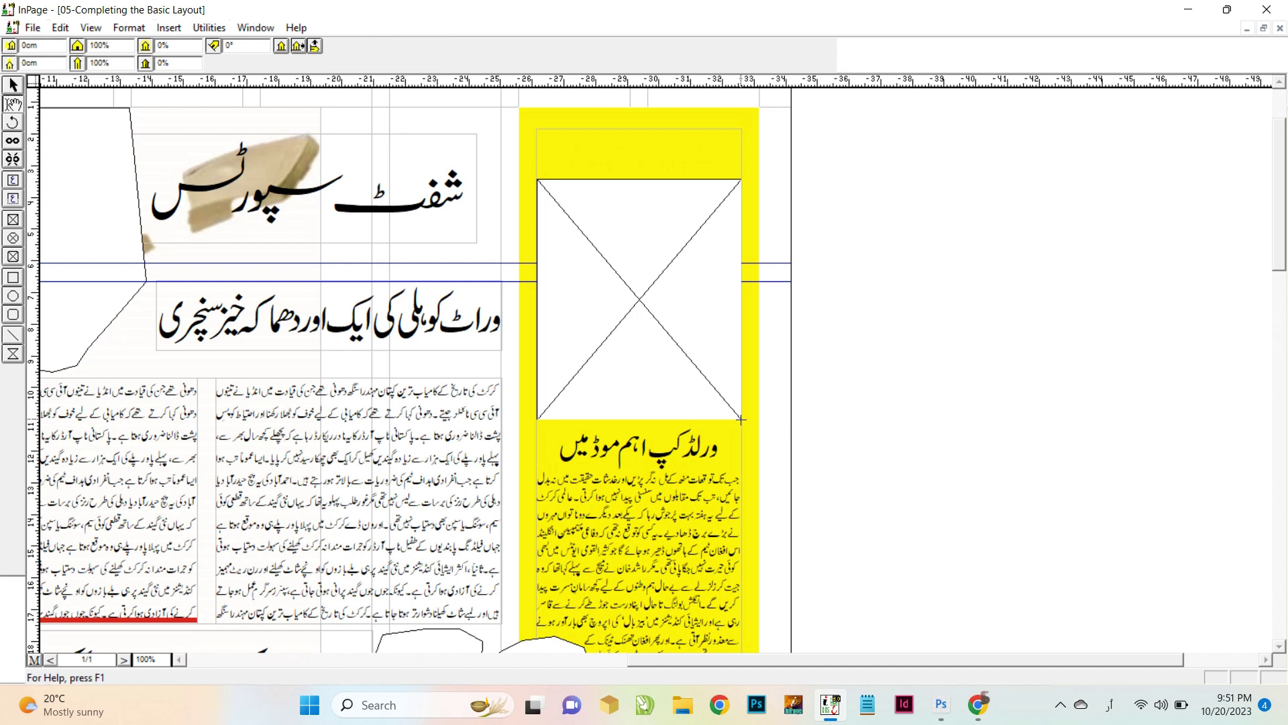
key(ctrl+v)
click(13, 84)
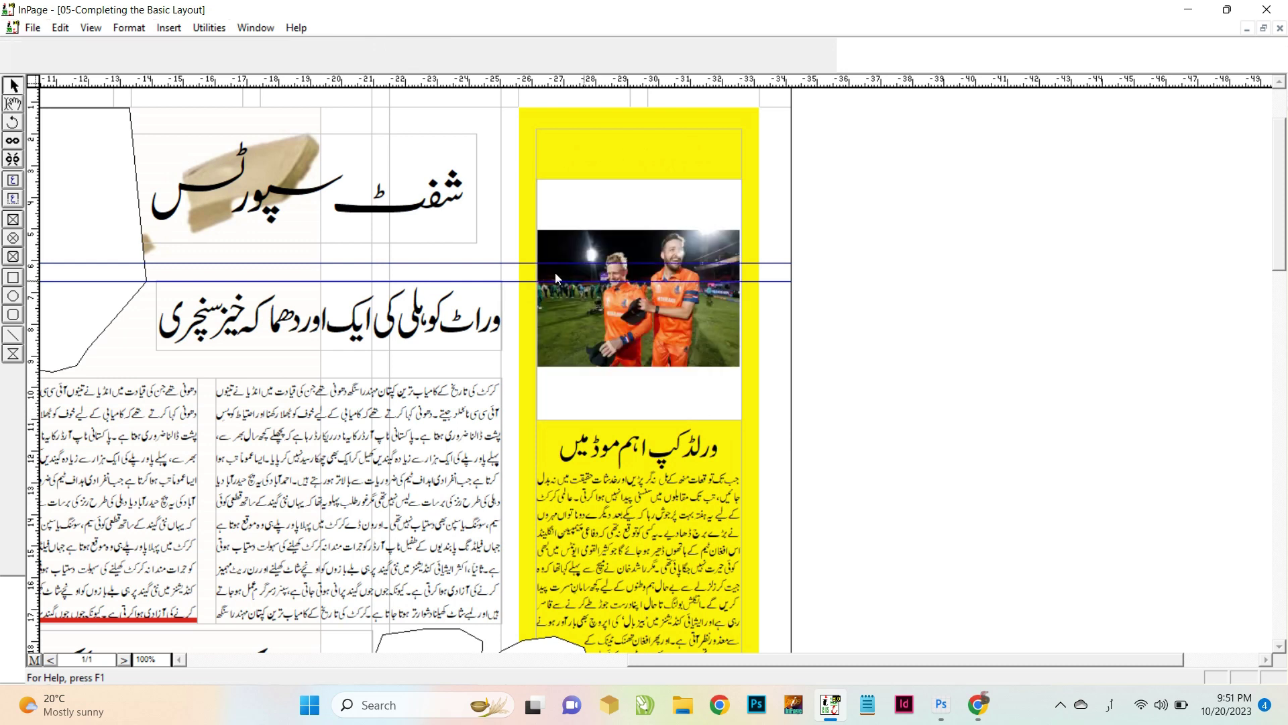
click(627, 292)
key(Down)
key(Down)
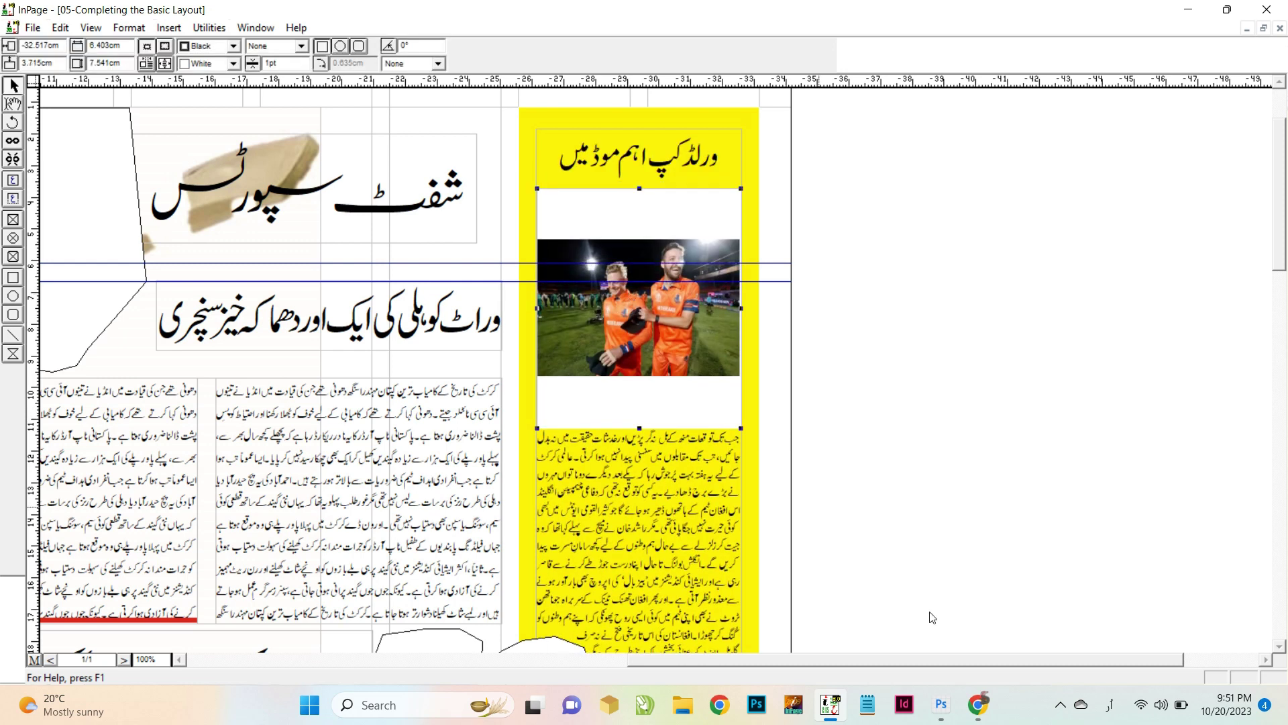
click(1061, 703)
click(1029, 659)
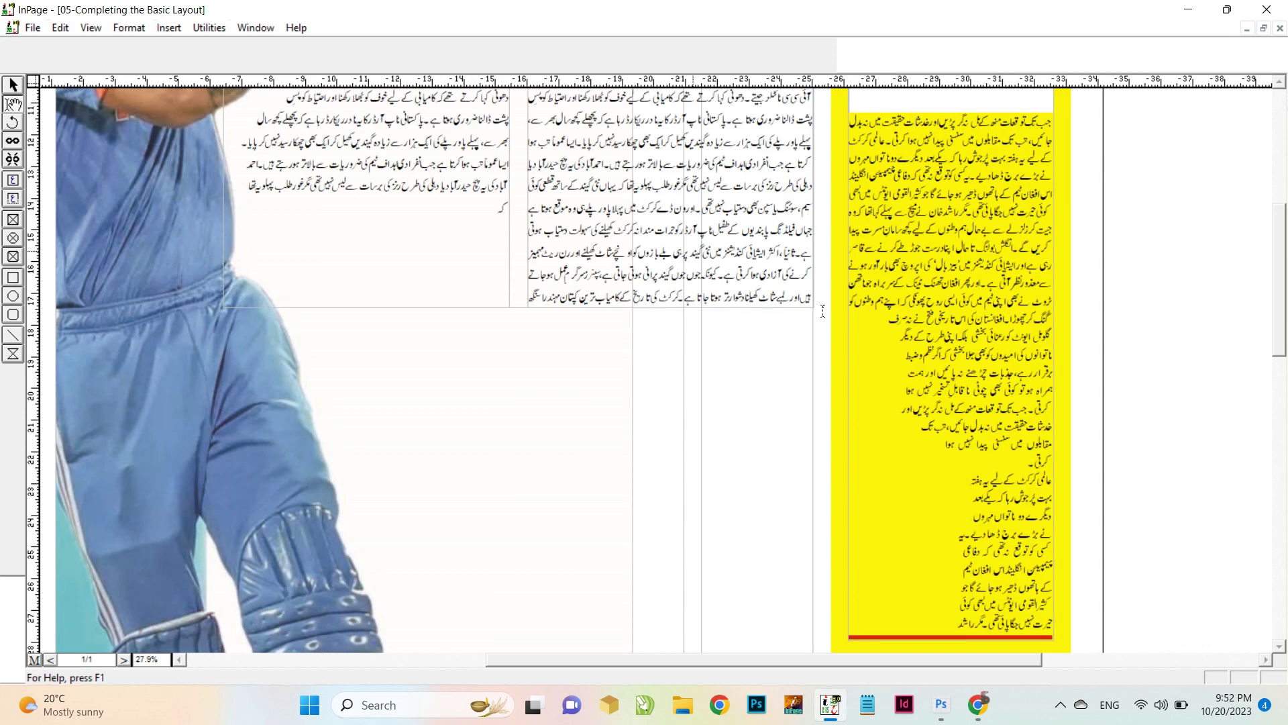
Step: Save the document and set the line spacing of the whole first article to 16pt
key(ctrl+s)
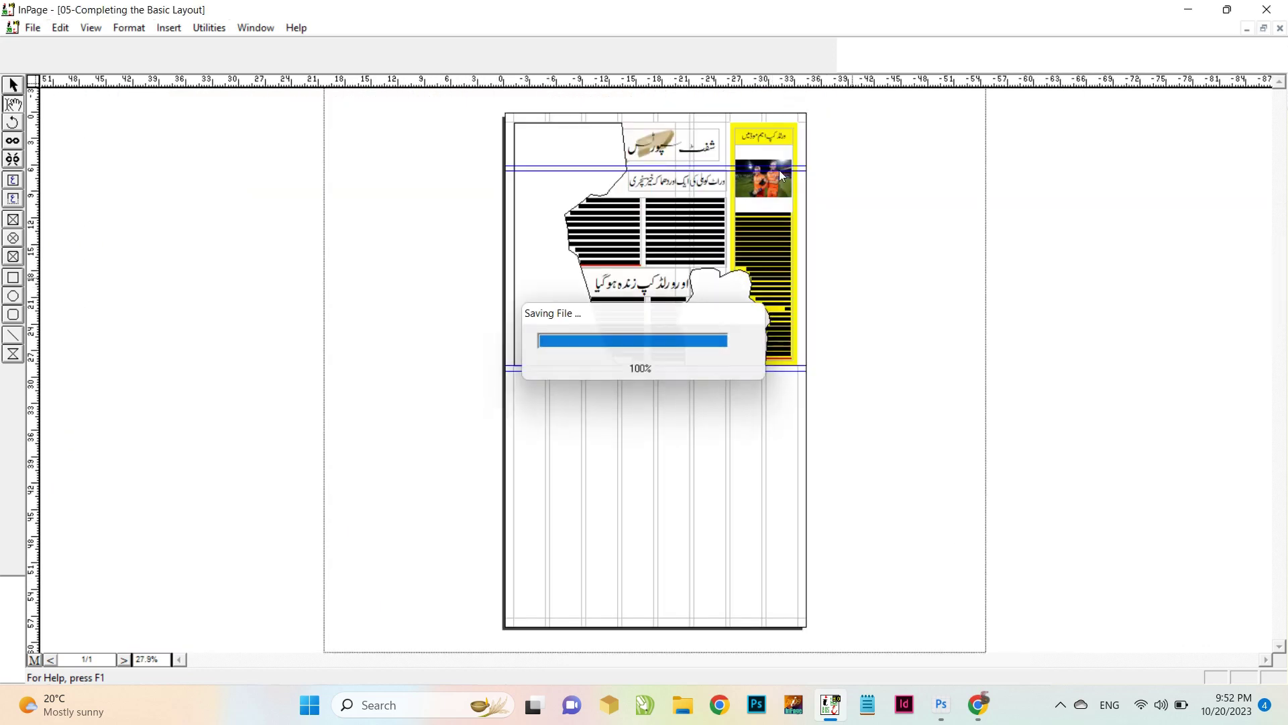
key(ctrl+1)
drag(506, 413, 731, 152)
click(730, 153)
key(ctrl+a)
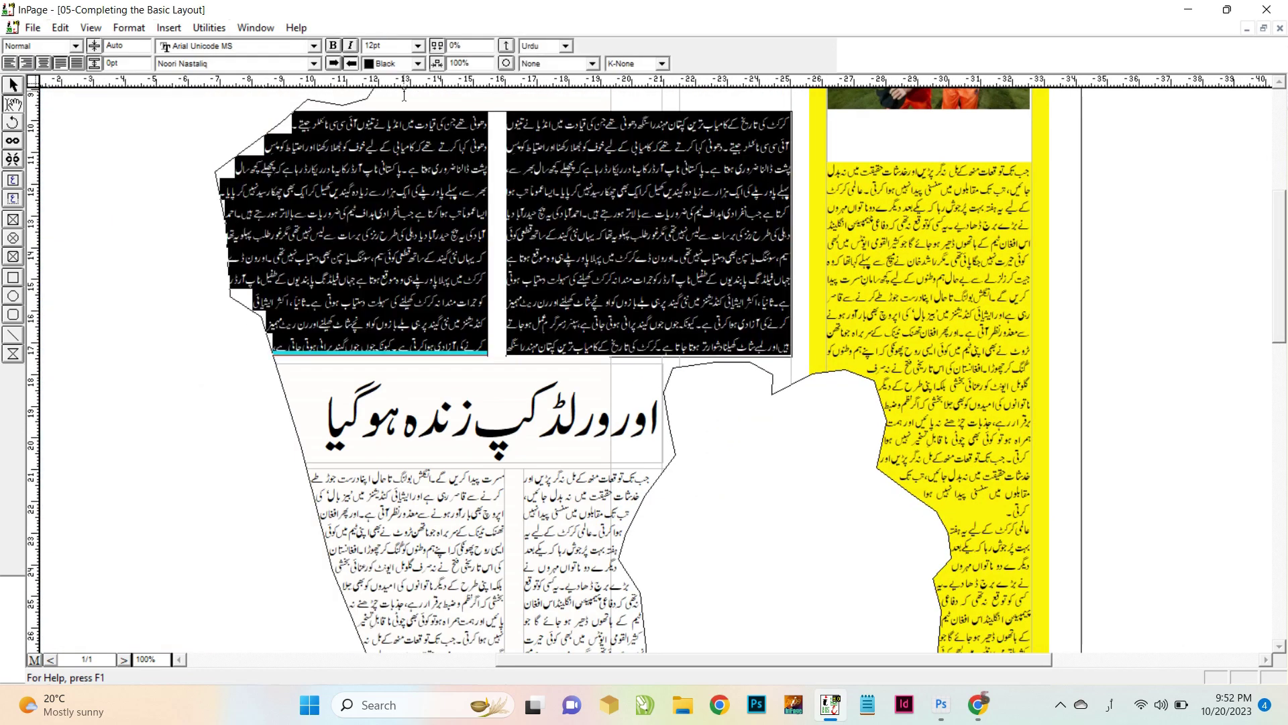
click(133, 45)
text(16)
key(Return)
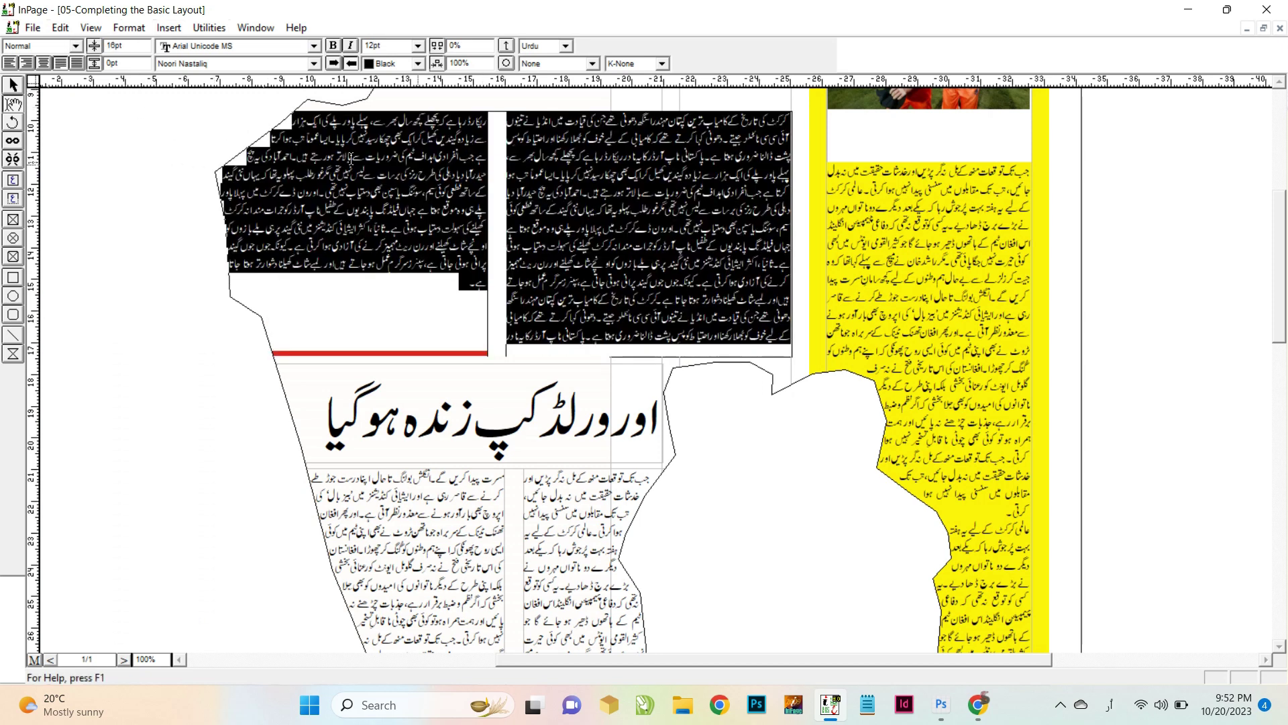
Step: Paste the copied text at the end of the first article to fill its second column, and save the document
scroll(351, 159, up, 2)
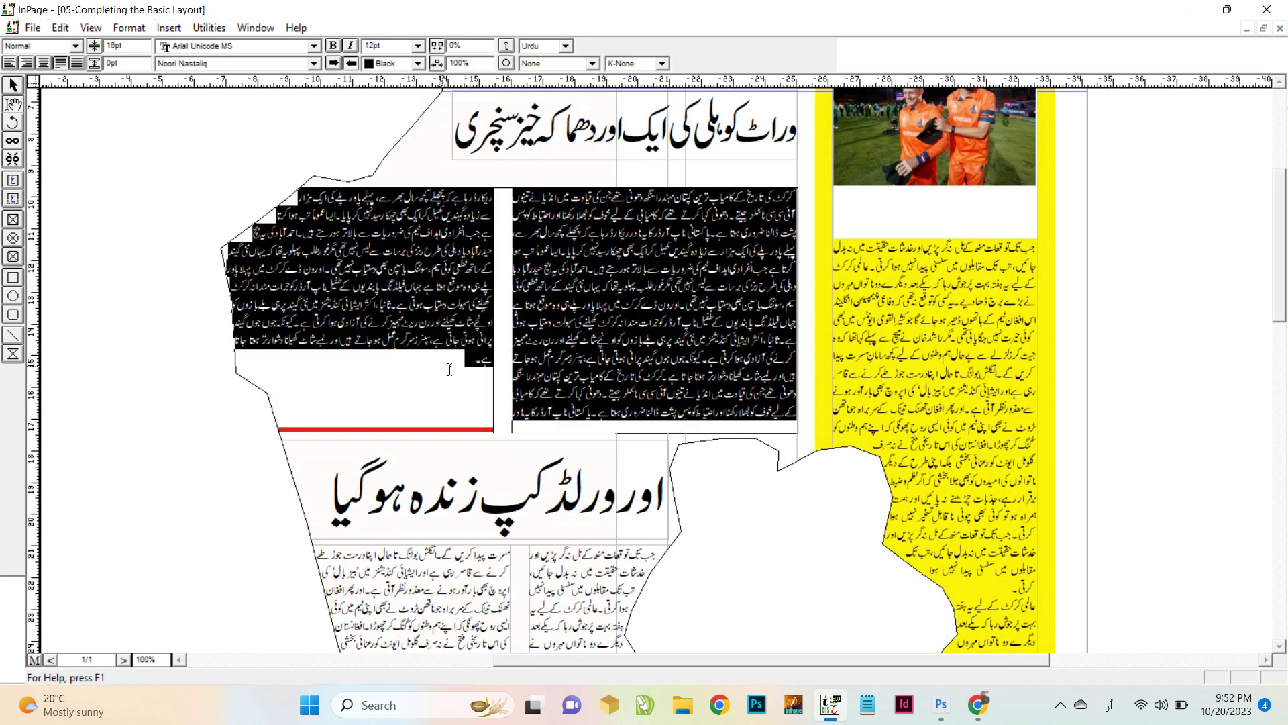
click(421, 365)
key(ctrl+v)
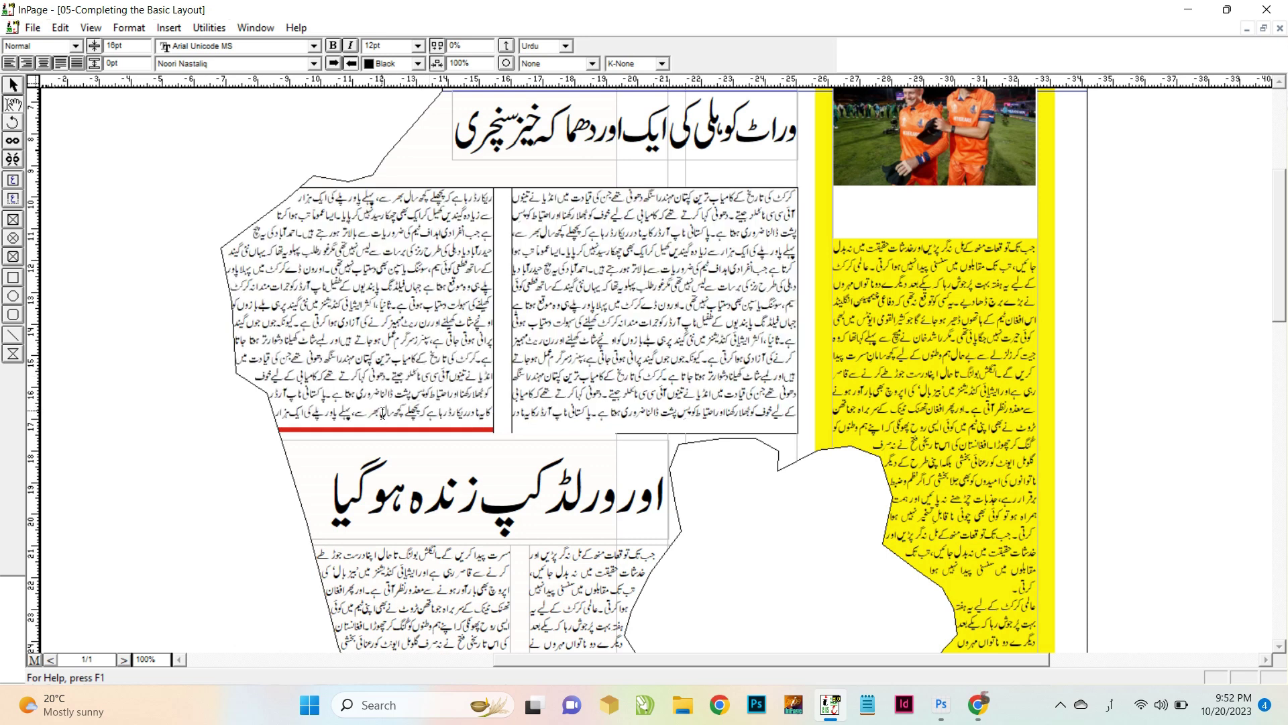
click(13, 85)
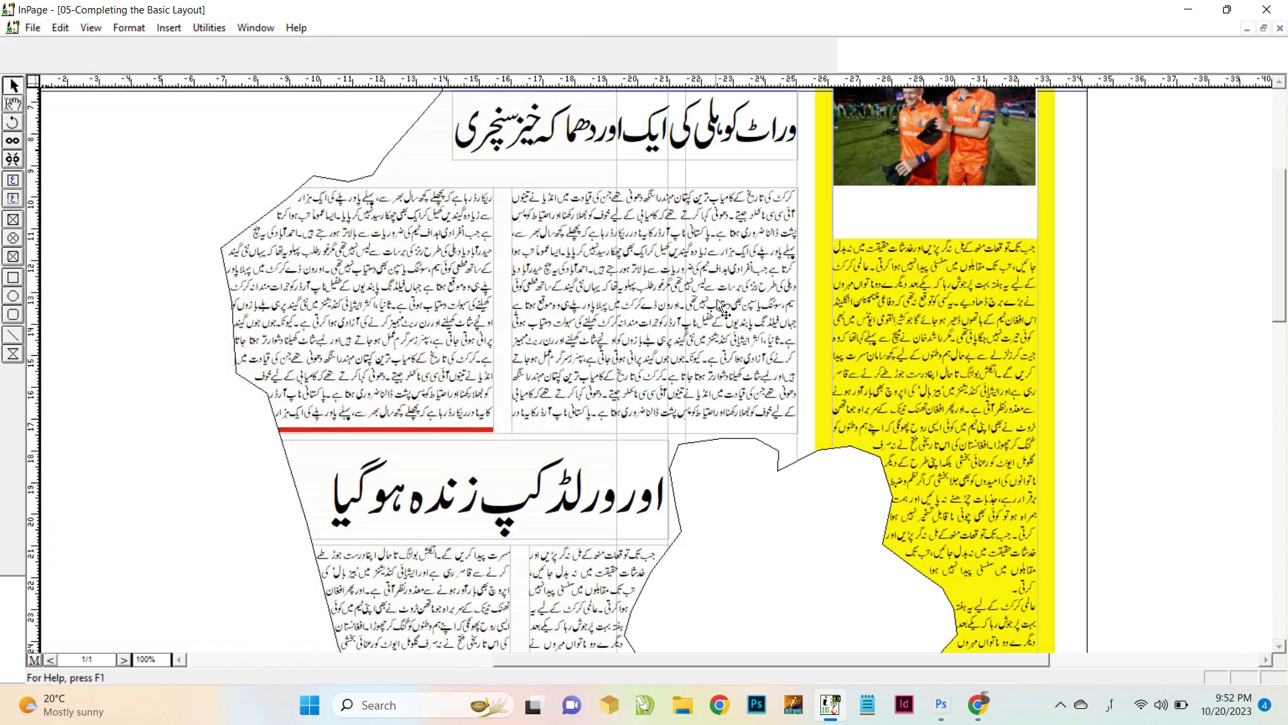
scroll(716, 305, right, 2)
key(ctrl+s)
key(ctrl+0)
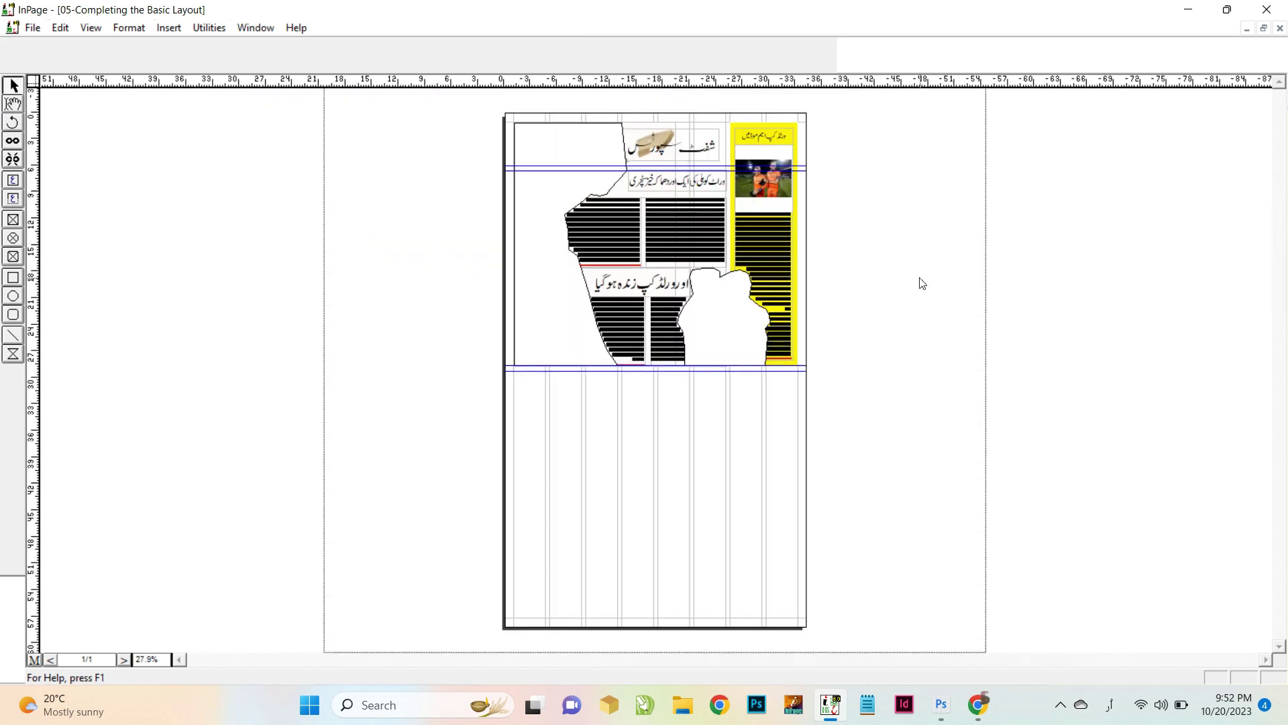
Step: Join the sidebar article's two paragraphs by removing the break before "عالمی کرکٹ کے لیے یہ ہفتہ", and save the document
key(ctrl+1)
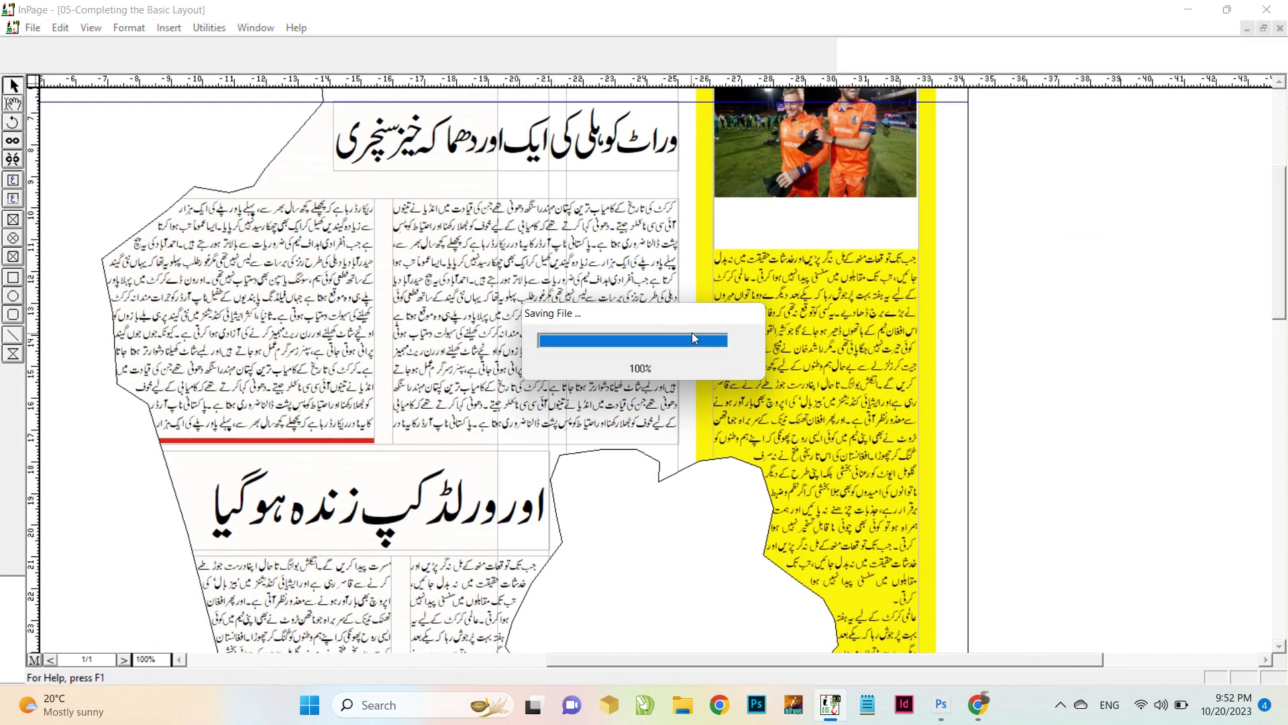
click(13, 104)
click(544, 282)
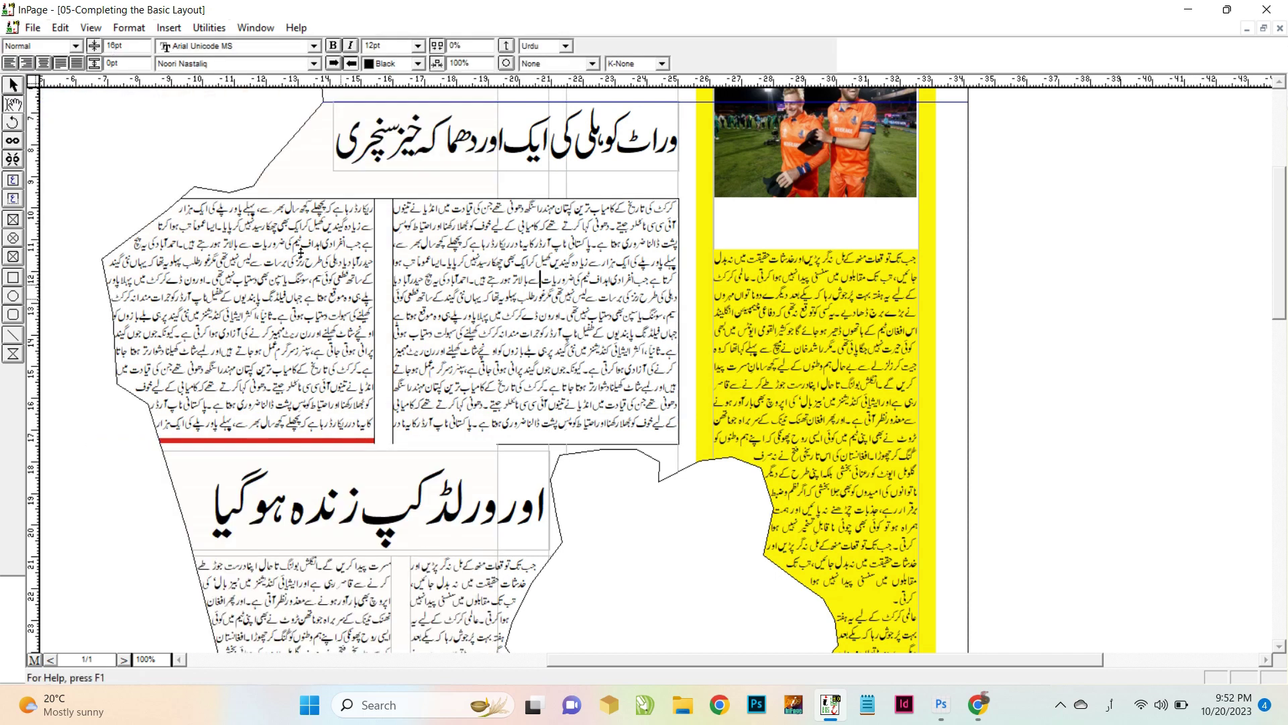
click(911, 277)
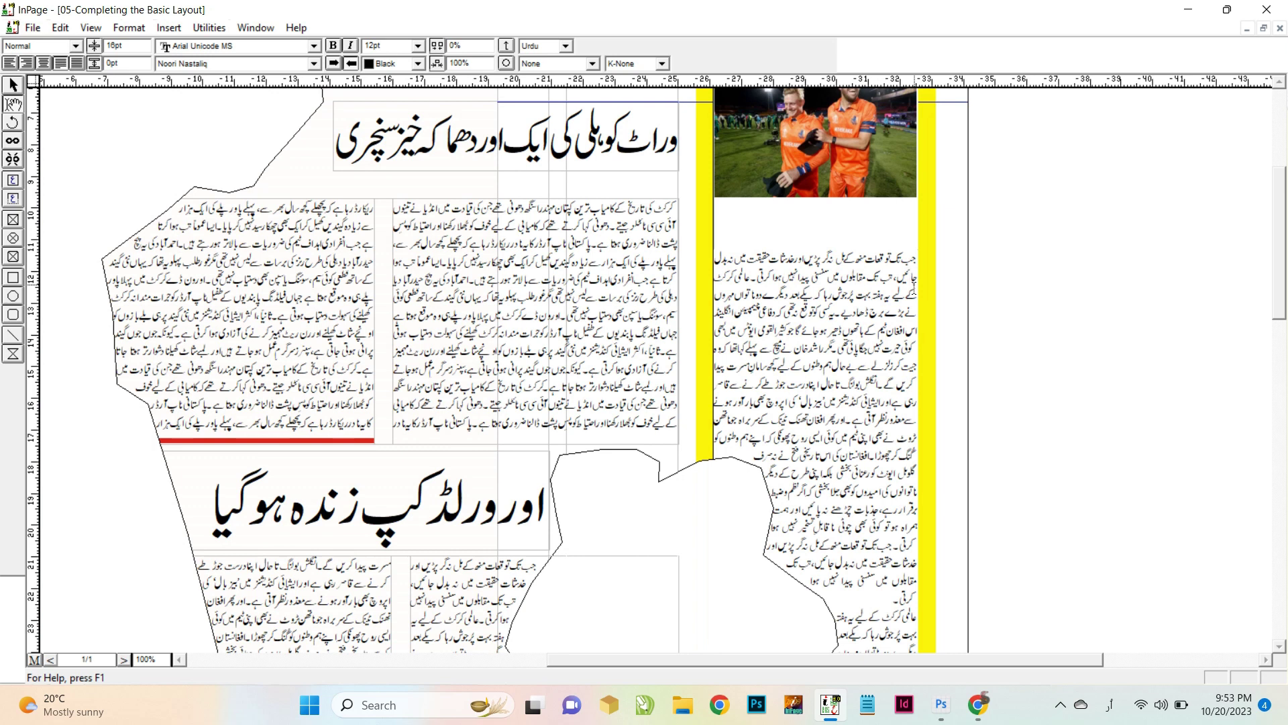
scroll(952, 534, down, 3)
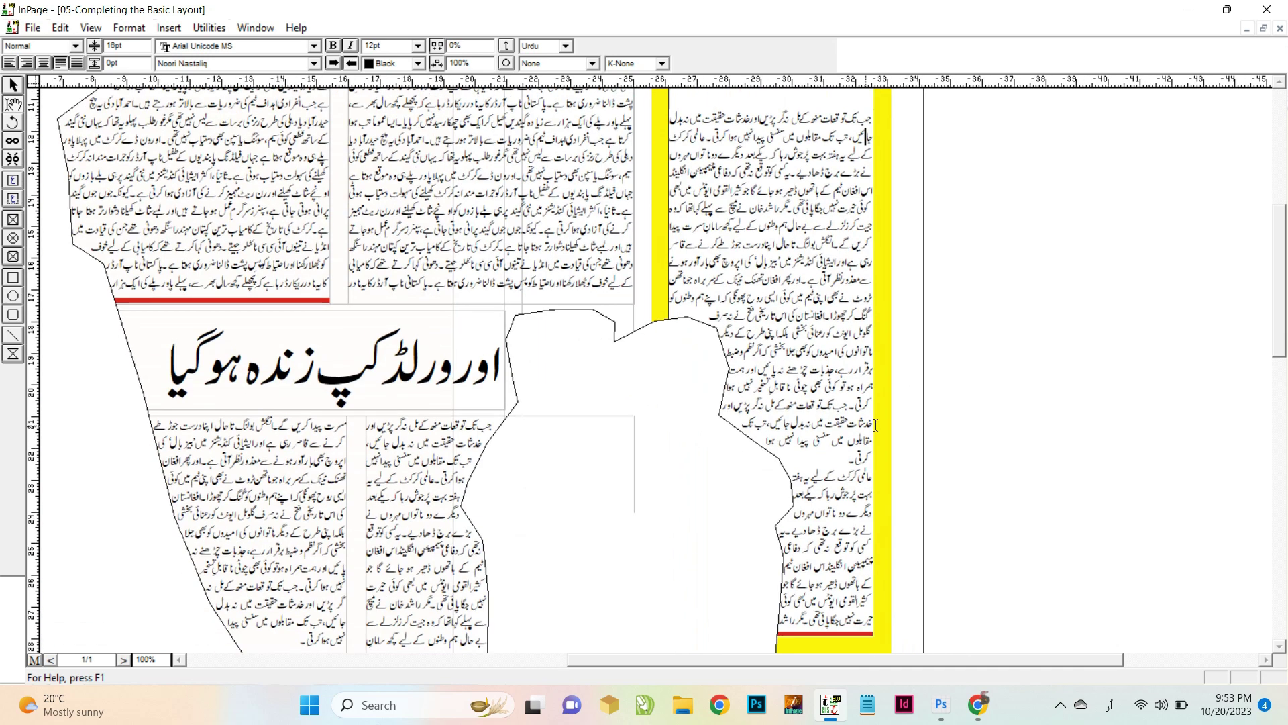
click(827, 459)
key(Delete)
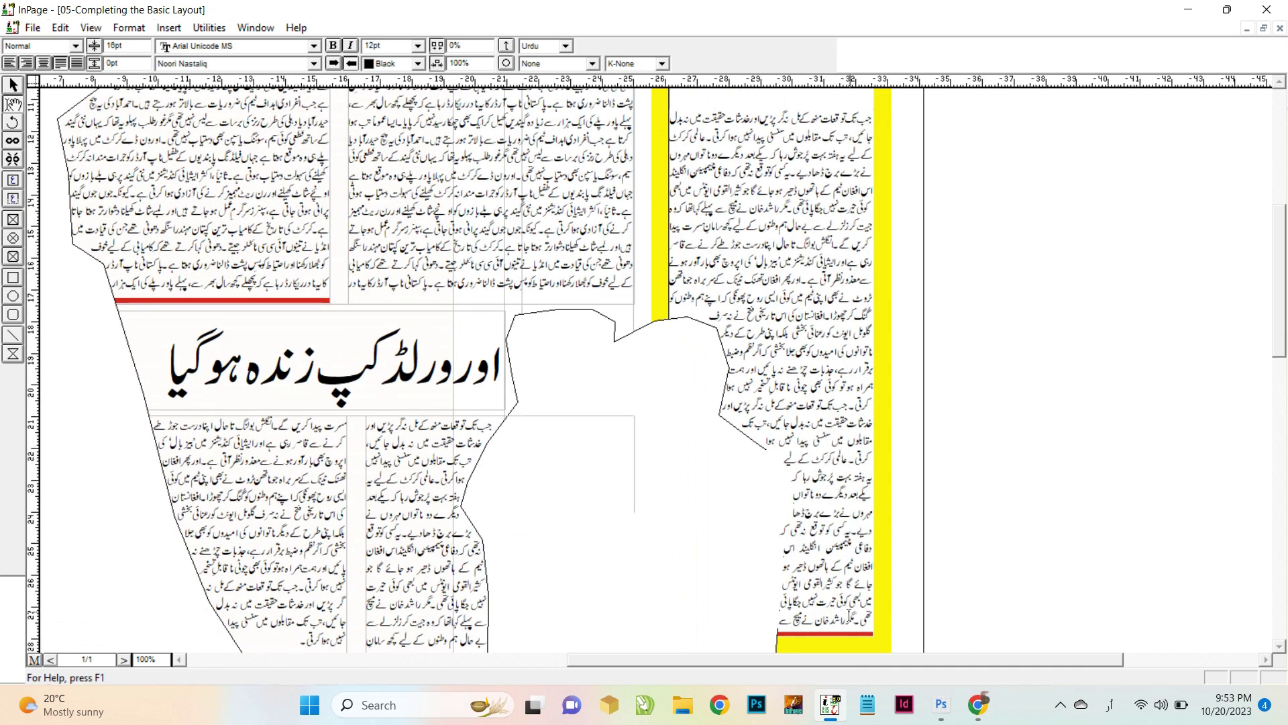
key(ctrl+0)
key(ctrl+s)
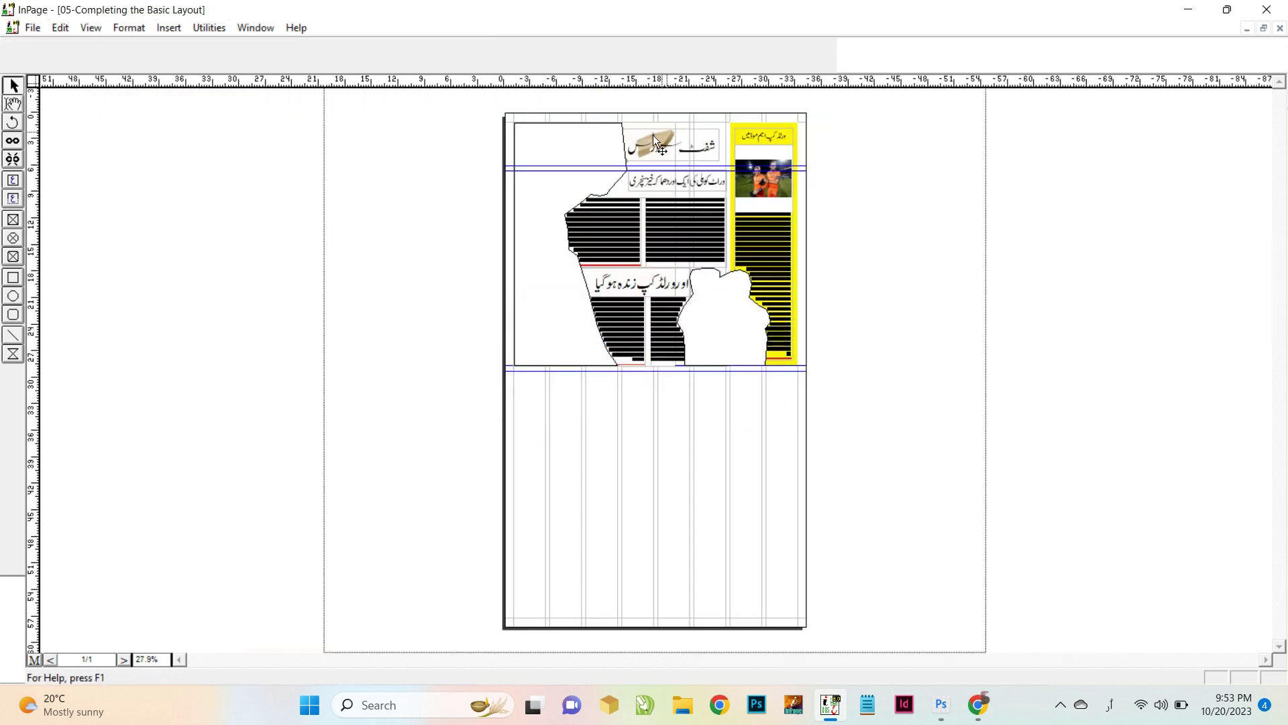
key(ctrl+1)
key(ctrl+0)
key(ctrl+s)
key(ctrl+s)
Step: Scale the sidebar's Netherlands players photo to 55% horizontally and vertically within its frame
click(9, 104)
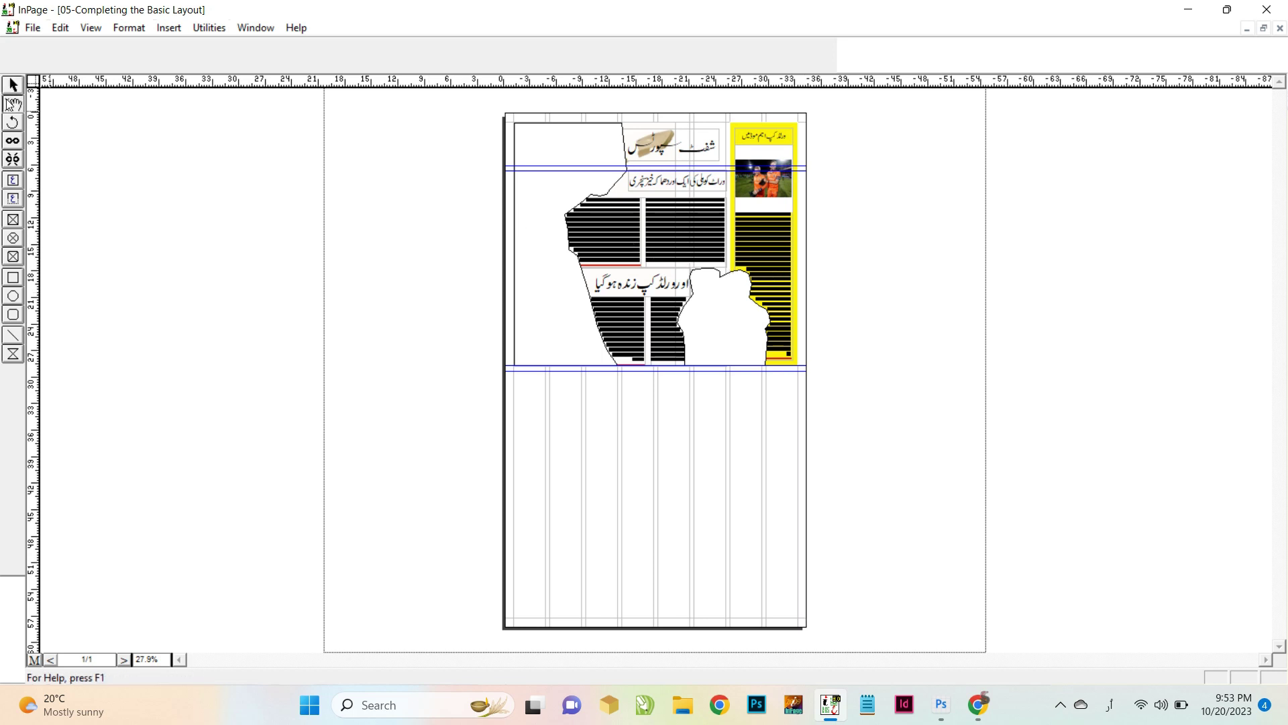
right_click(832, 203)
drag(647, 218, 683, 365)
click(614, 284)
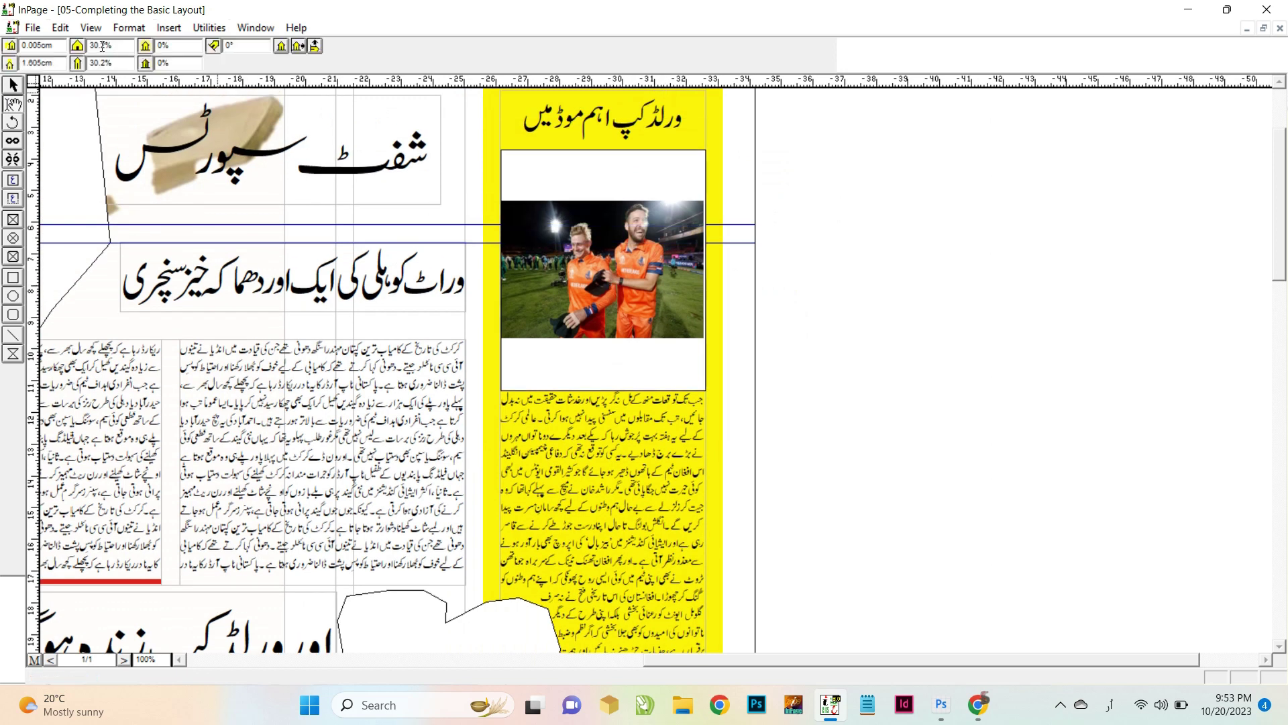
text(55)
key(Tab)
text(55)
key(Return)
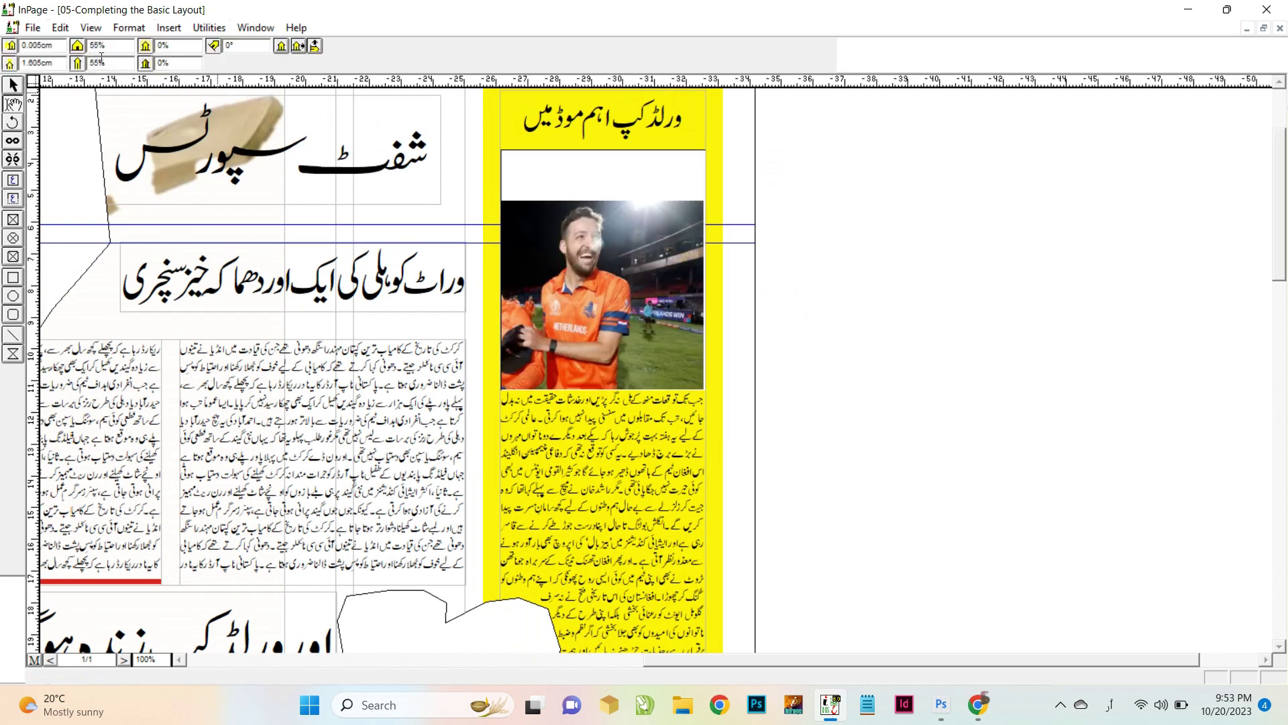
Step: Reposition the enlarged photo so both players sit inside the sidebar's picture frame, and save the document
drag(603, 331, 741, 282)
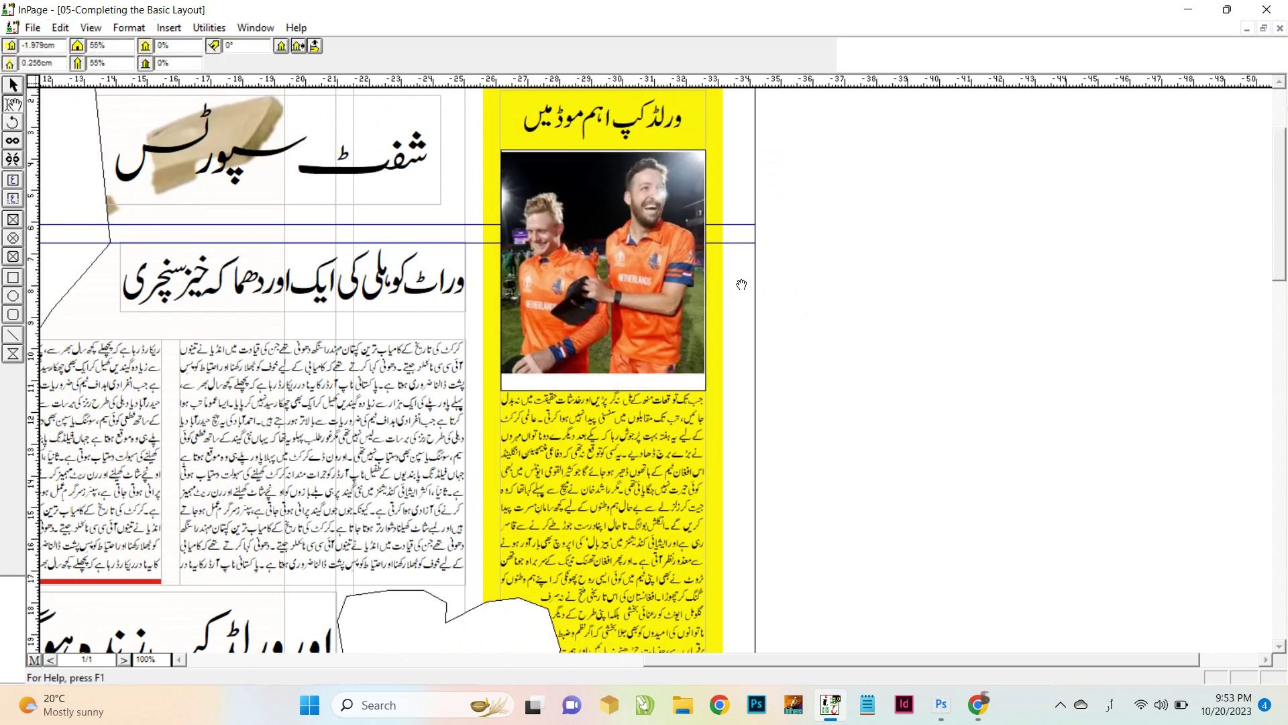
key(ctrl+0)
key(ctrl+s)
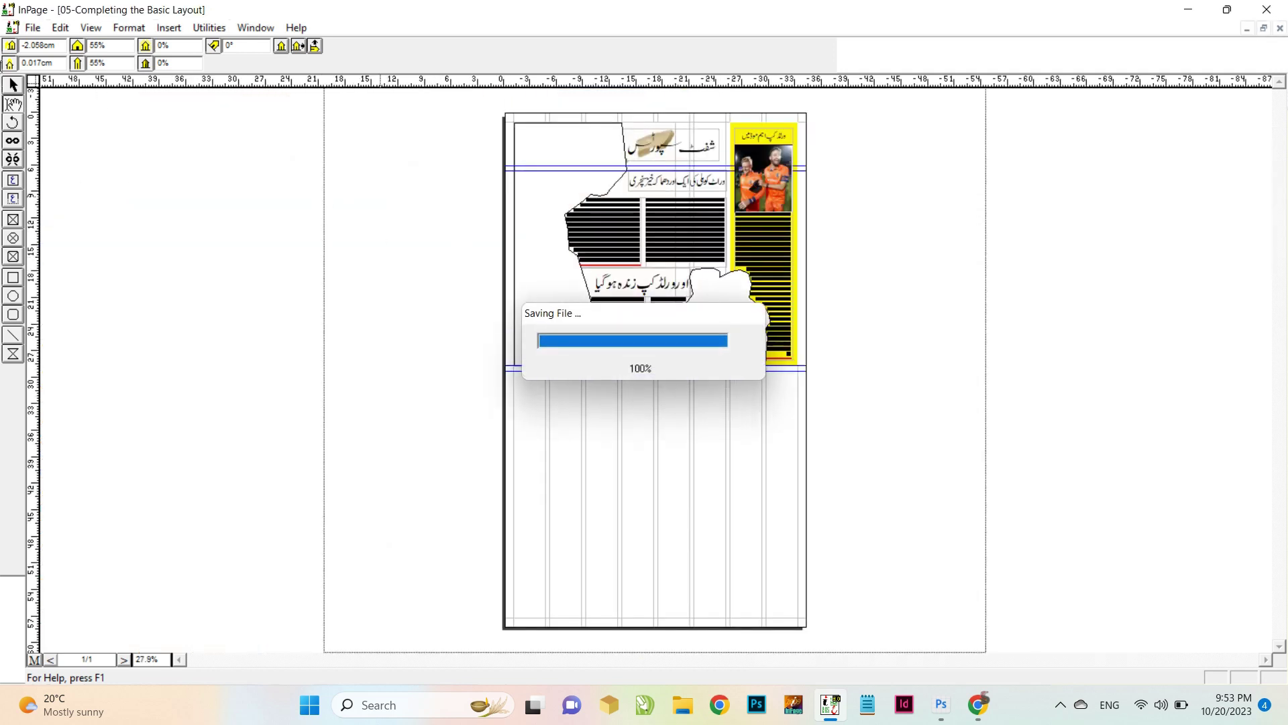
Step: Draw a rectangle about 32 by 10.3 cm across the foot of the page, spanning the full width between the margins
right_click(648, 537)
drag(646, 544, 450, 347)
click(13, 278)
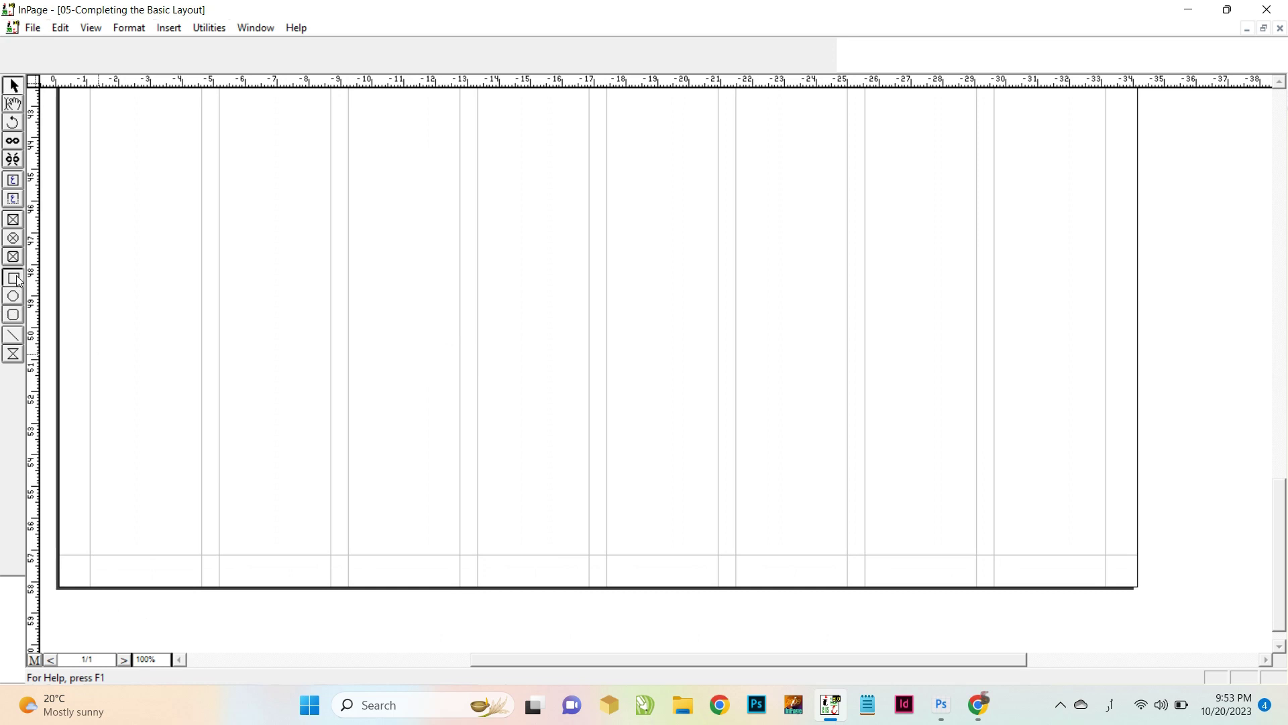
mouse_move(91, 229)
mouse_down()
mouse_move(1116, 555)
mouse_move(1105, 553)
mouse_up()
click(13, 86)
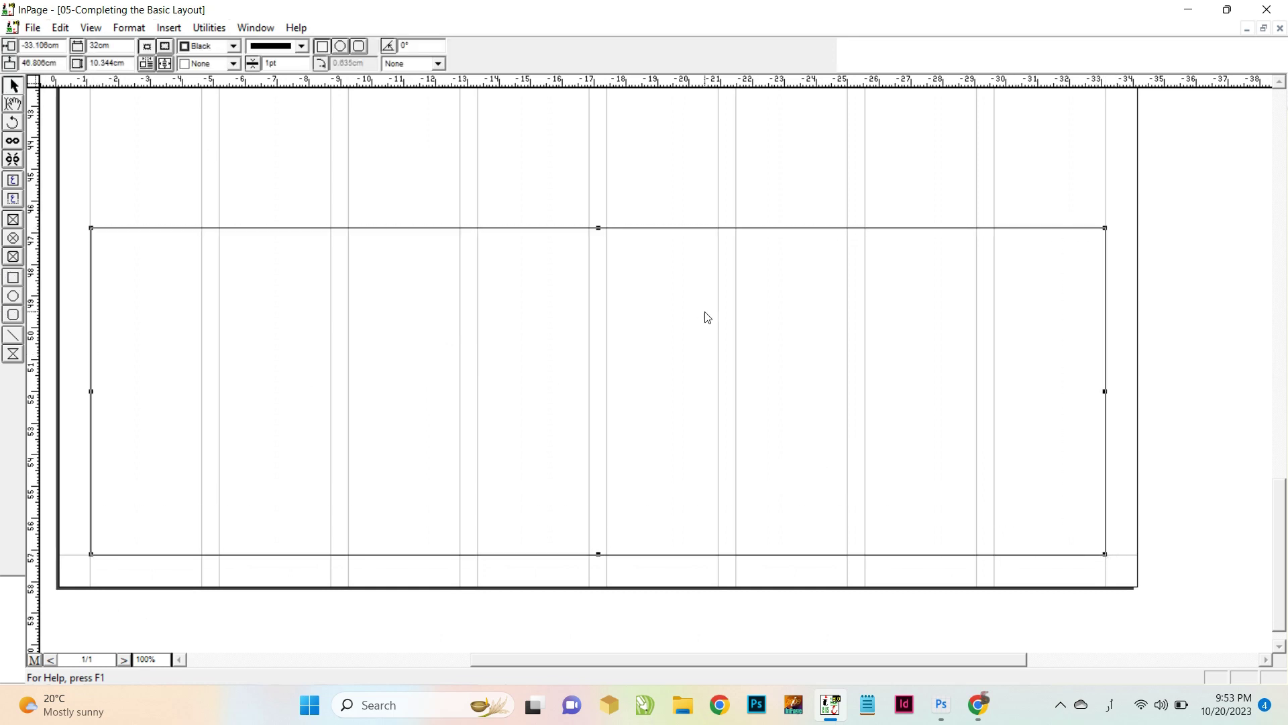
Step: Extend the foot rectangle upward to about 11.3 cm tall and save the document
click(600, 229)
drag(599, 228, 600, 199)
key(ctrl+s)
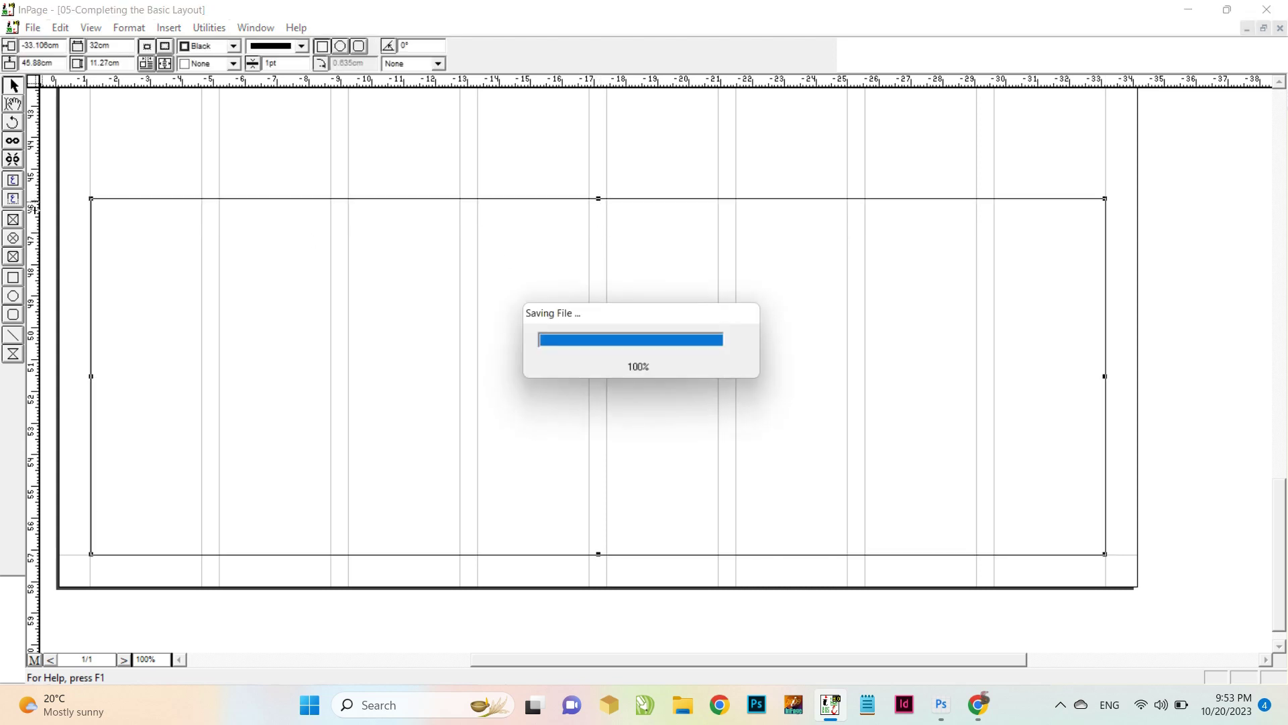
Step: Draw a title box about 30.8 cm wide inside the rectangle's upper edge and nudge it inward from the border
click(13, 199)
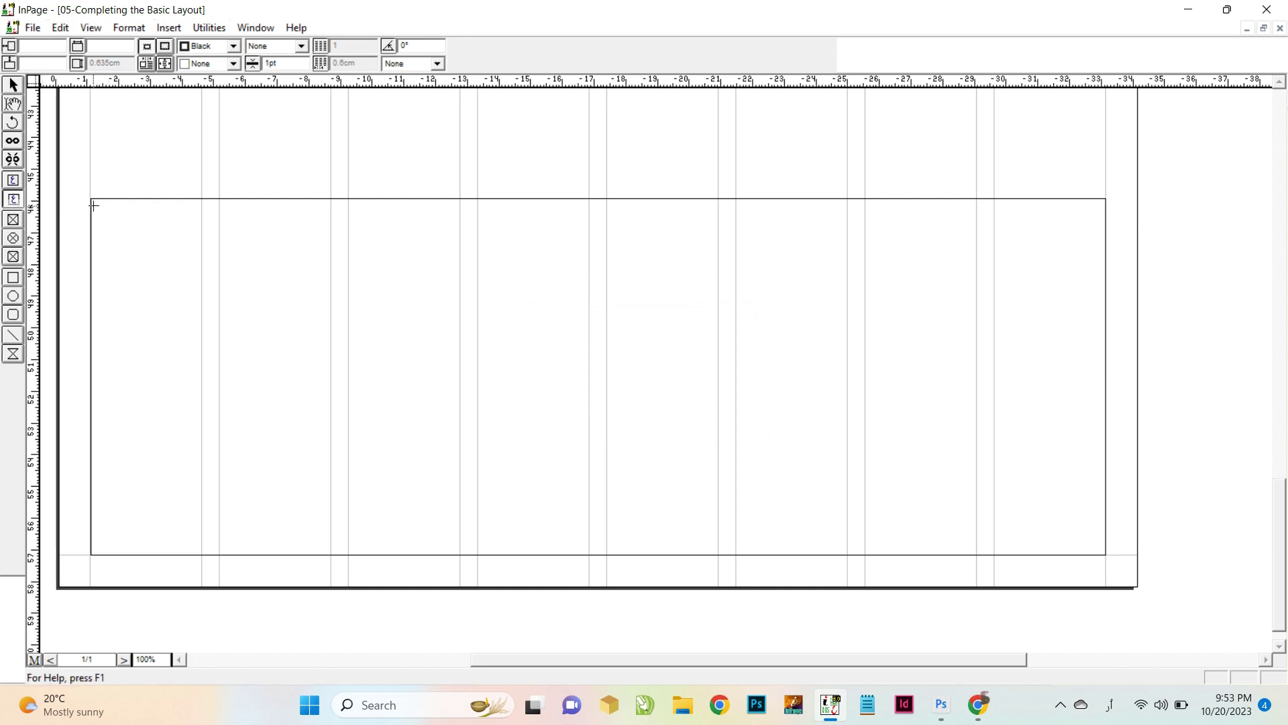
drag(99, 208, 1074, 298)
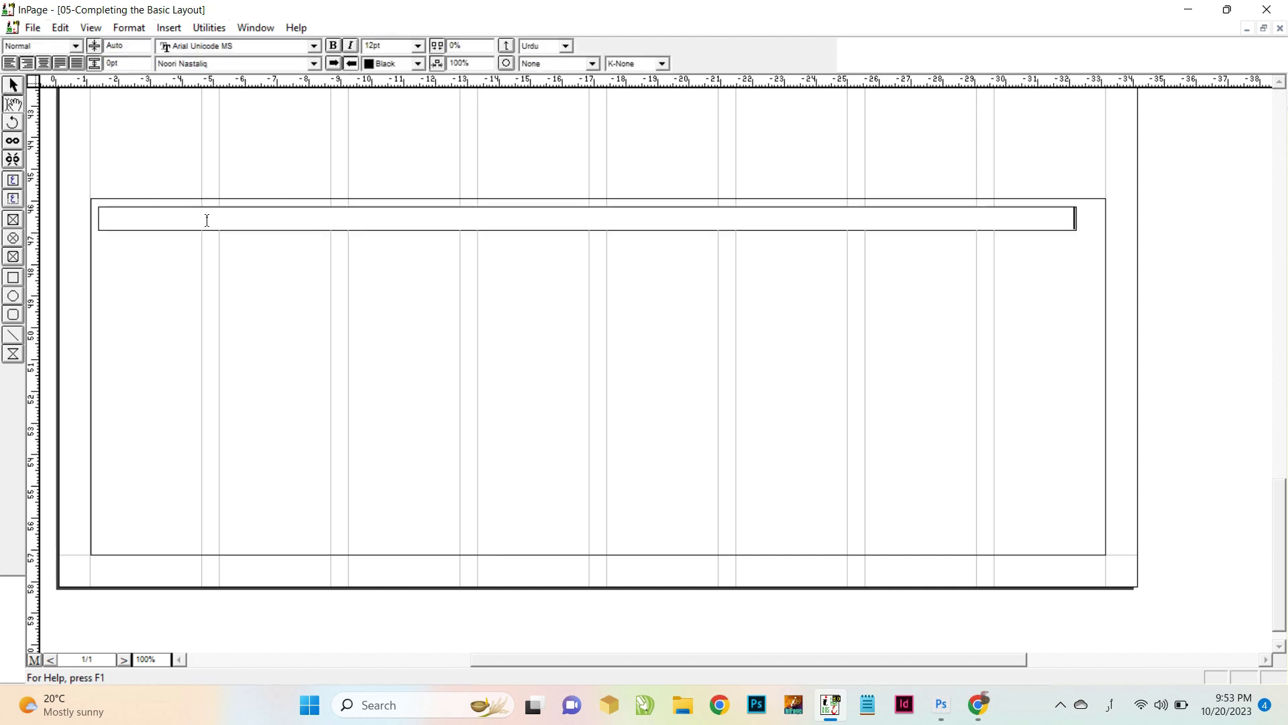
click(14, 85)
click(186, 219)
key(Right)
key(Right)
key(Right)
key(Right)
key(Down)
key(Down)
key(Down)
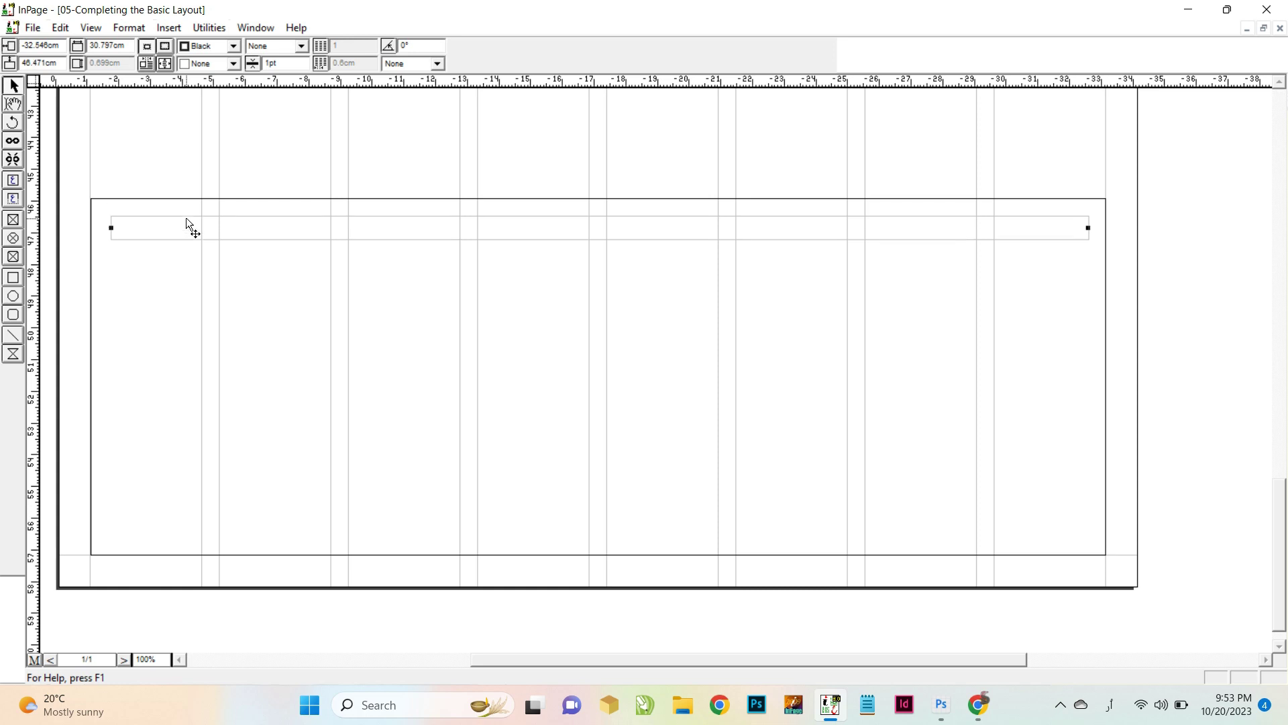
Step: In the browser, close the cricket score page, open the related BBC Urdu Afghanistan article, and copy its headline from "ٹورنامنٹ" to "انگلینڈ کے"
click(14, 185)
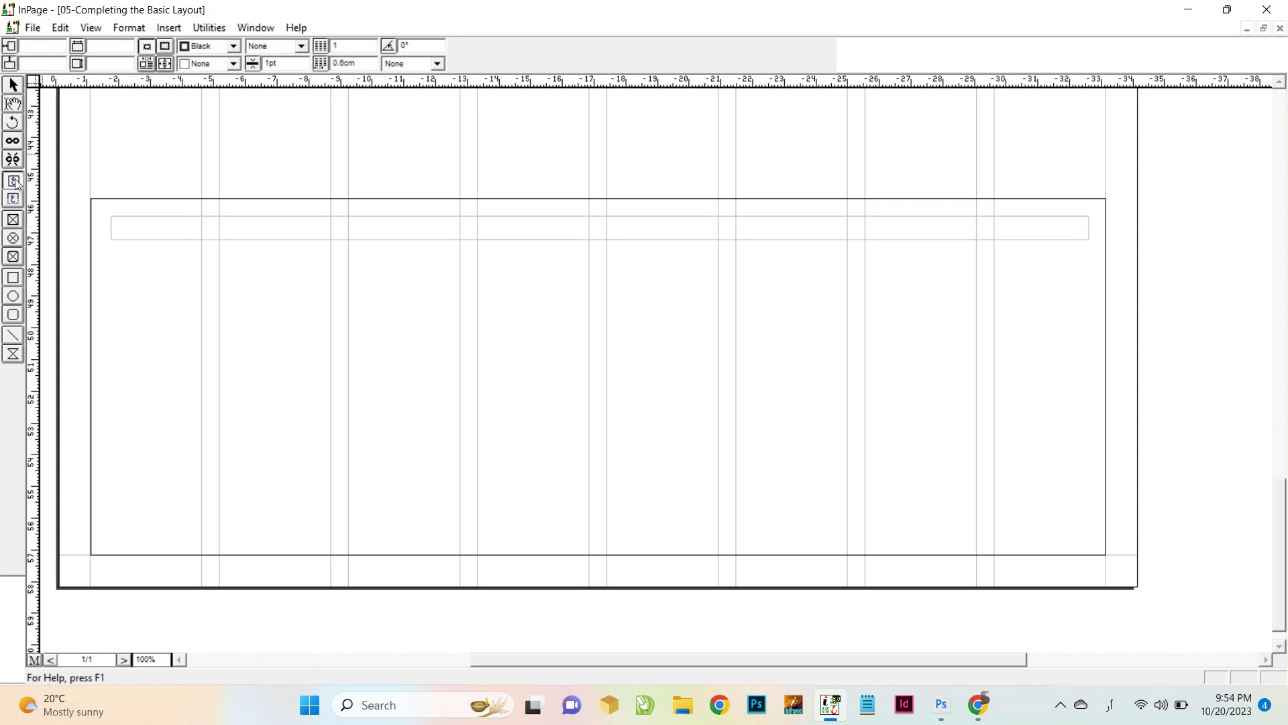
click(13, 199)
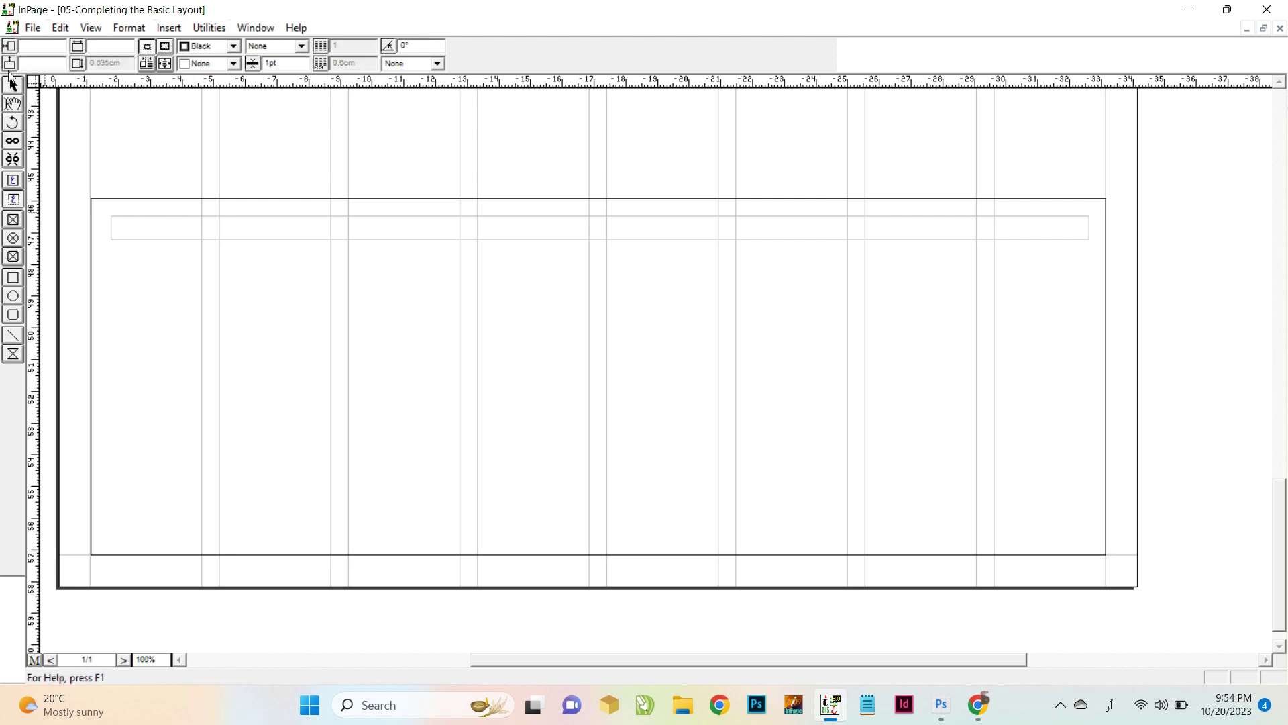
click(12, 106)
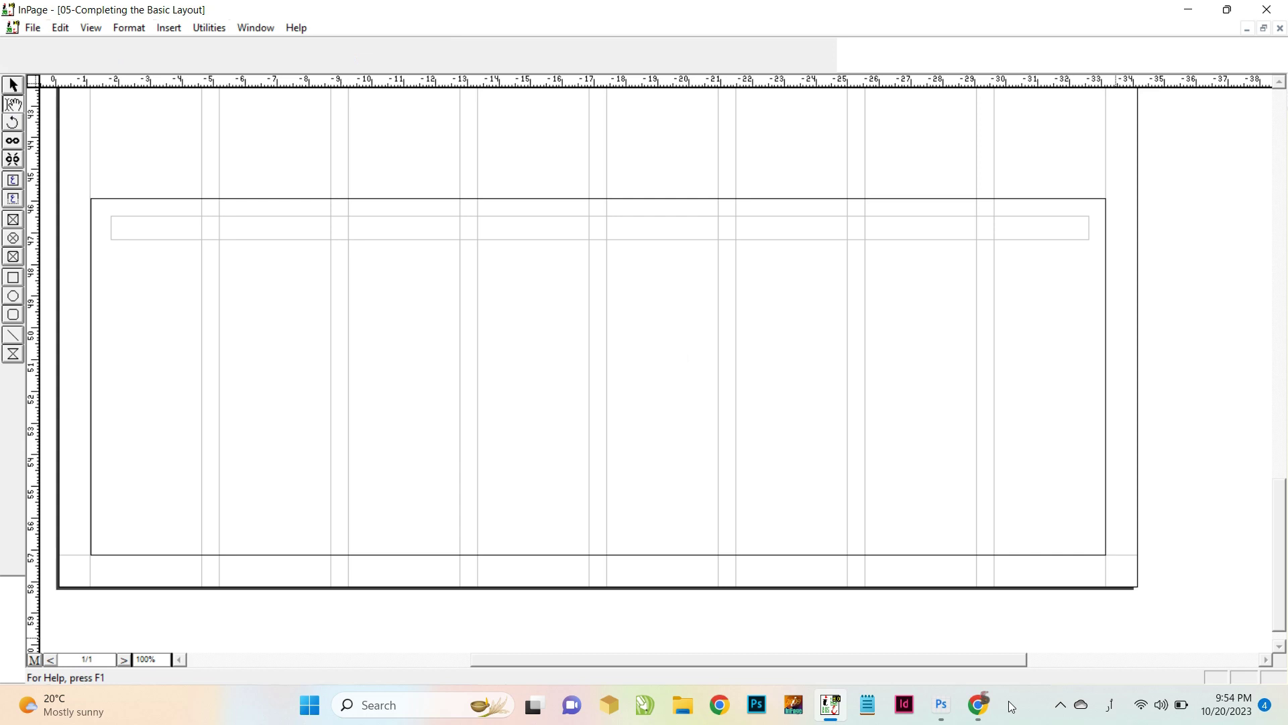
click(978, 704)
click(48, 8)
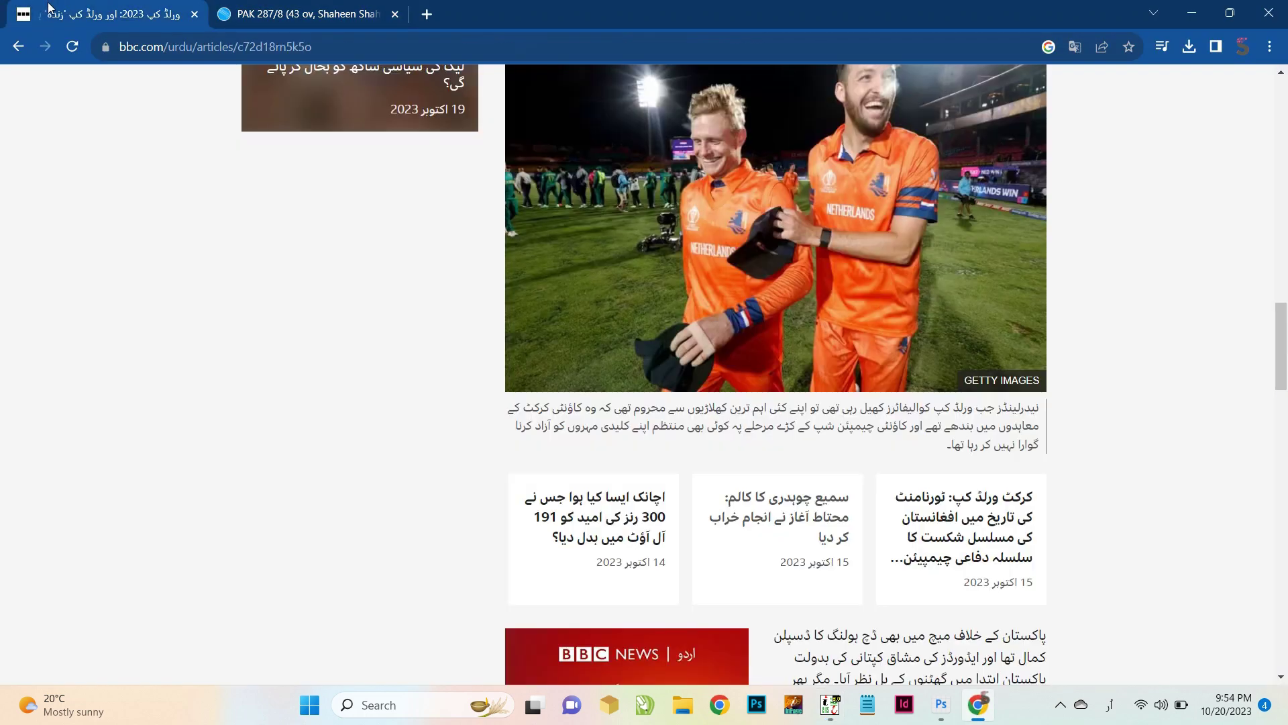
scroll(644, 375, down, 5)
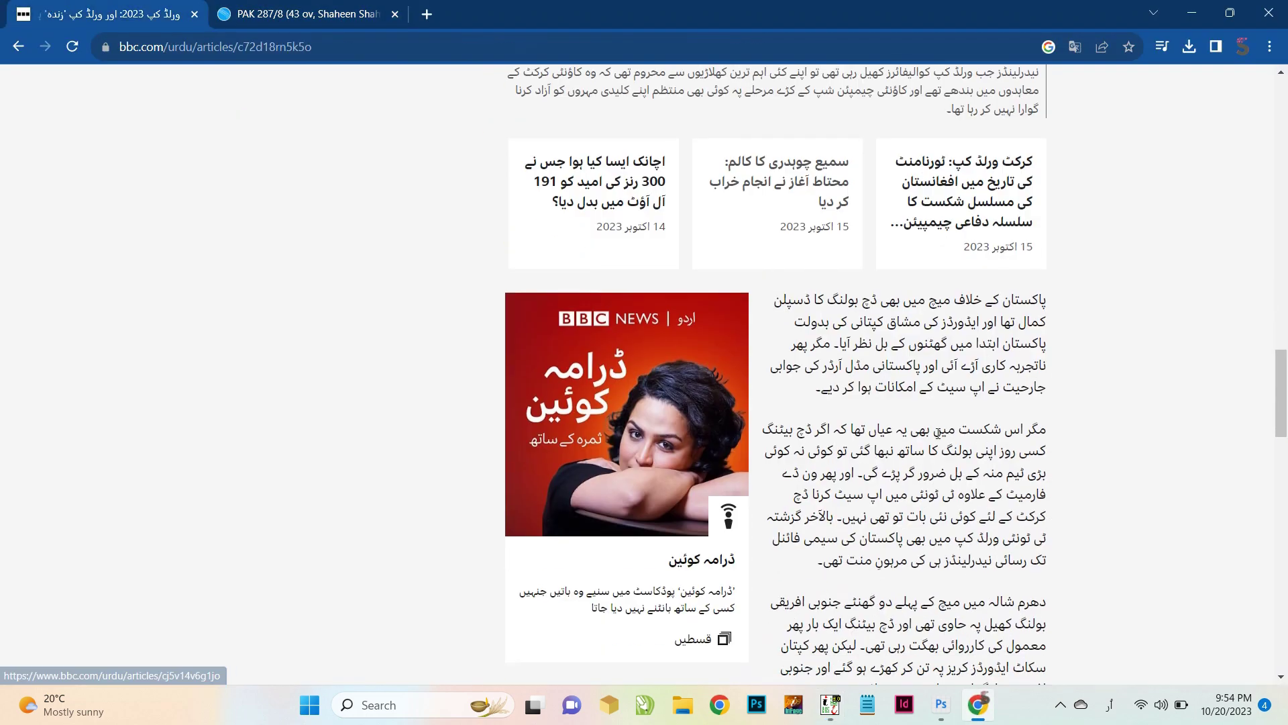
click(394, 14)
scroll(988, 242, down, 2)
scroll(987, 243, up, 3)
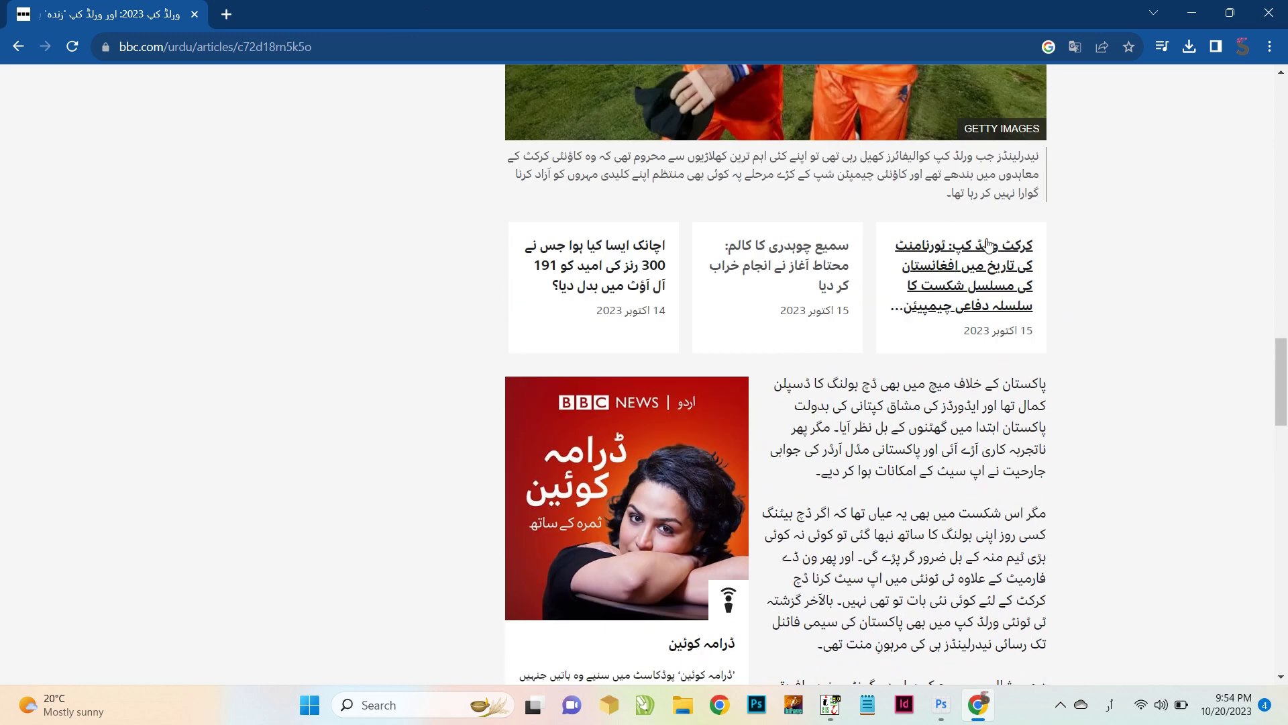
click(988, 243)
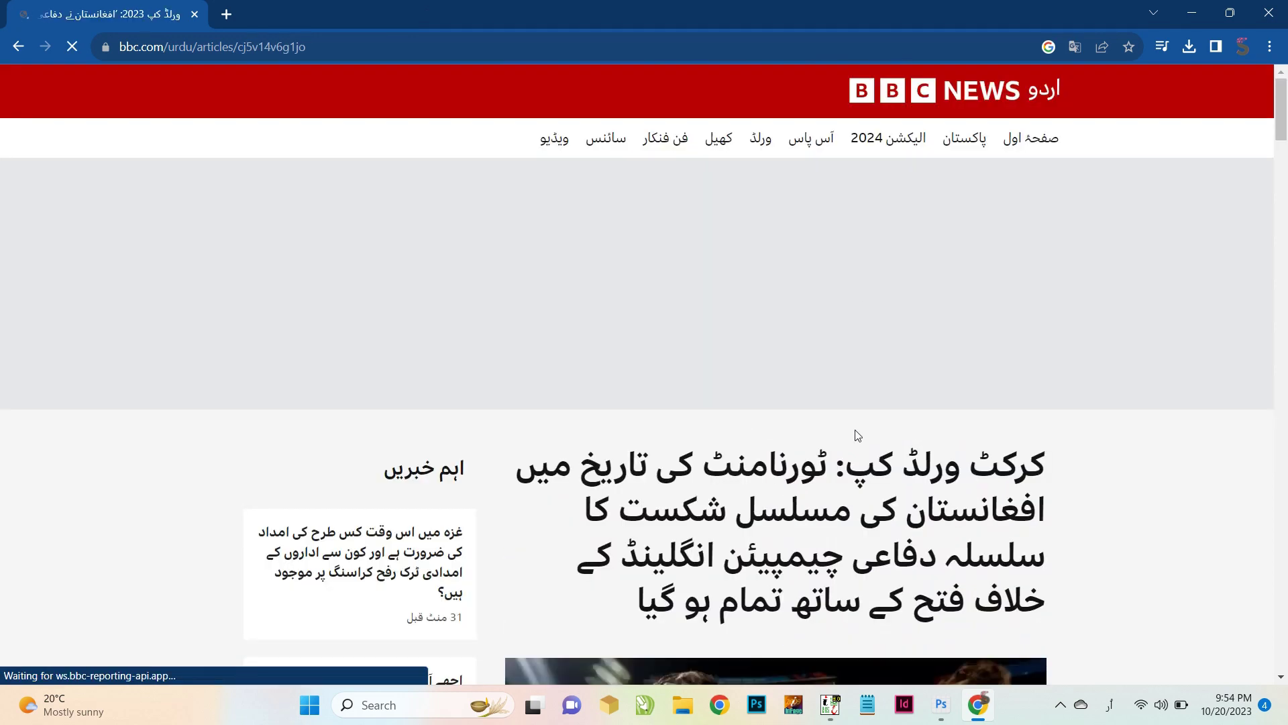
drag(831, 463, 551, 561)
key(ctrl+c)
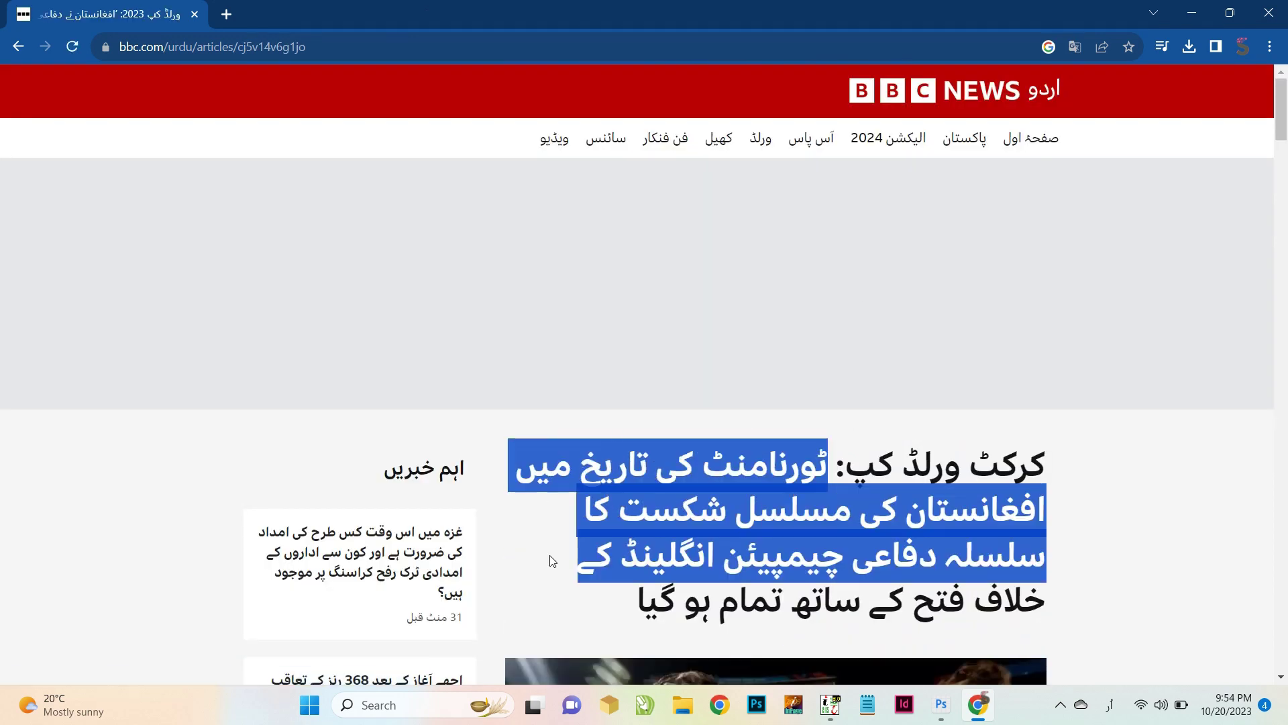
key(alt+Tab)
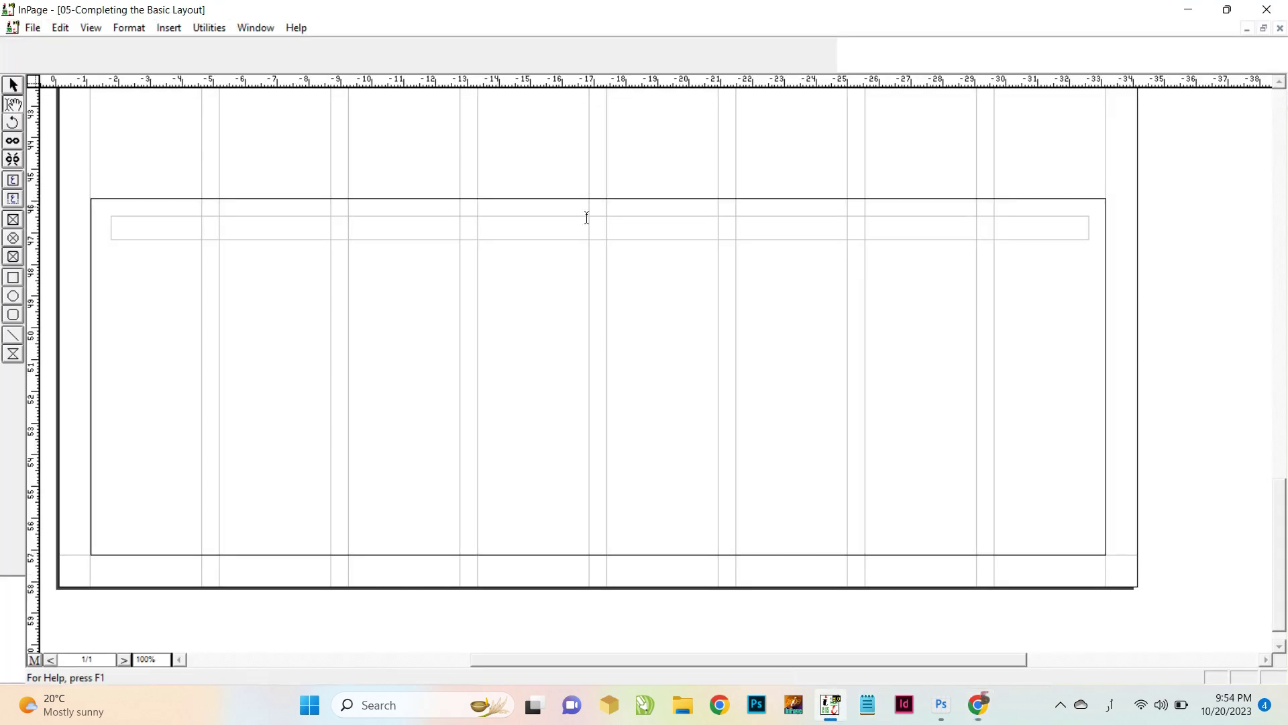
Step: Paste the copied Afghanistan headline into the title box and centre it
click(587, 218)
key(ctrl+v)
key(ctrl+a)
key(ctrl+shift+c)
key(Pause)
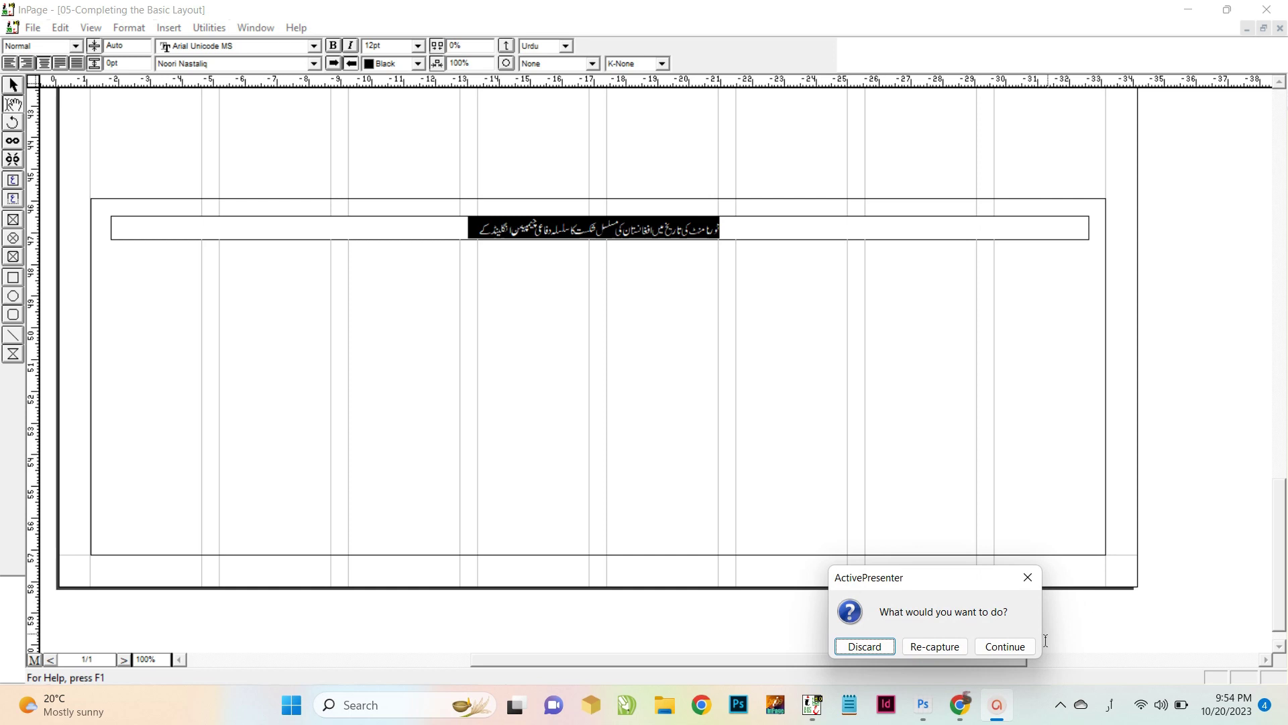
click(1010, 642)
Step: Enlarge the headline to 49 pt and tighten its character spacing to -4% so it nearly fills the title box width
key(ctrl+])
key(ctrl+])
key(ctrl+a)
key(ctrl+])
key(ctrl+])
key(ctrl+])
key(ctrl+])
key(ctrl+])
key(ctrl+])
key(ctrl+])
key(ctrl+])
key(ctrl+])
key(ctrl+])
key(ctrl+])
key(ctrl+])
key(ctrl+])
key(ctrl+])
key(ctrl+])
key(ctrl+])
key(ctrl+])
key(ctrl+])
key(ctrl+])
key(ctrl+])
key(ctrl+])
key(ctrl+shift+[)
key(ctrl+shift+[)
key(ctrl+shift+[)
key(ctrl+shift+[)
key(ctrl+])
key(ctrl+])
key(ctrl+])
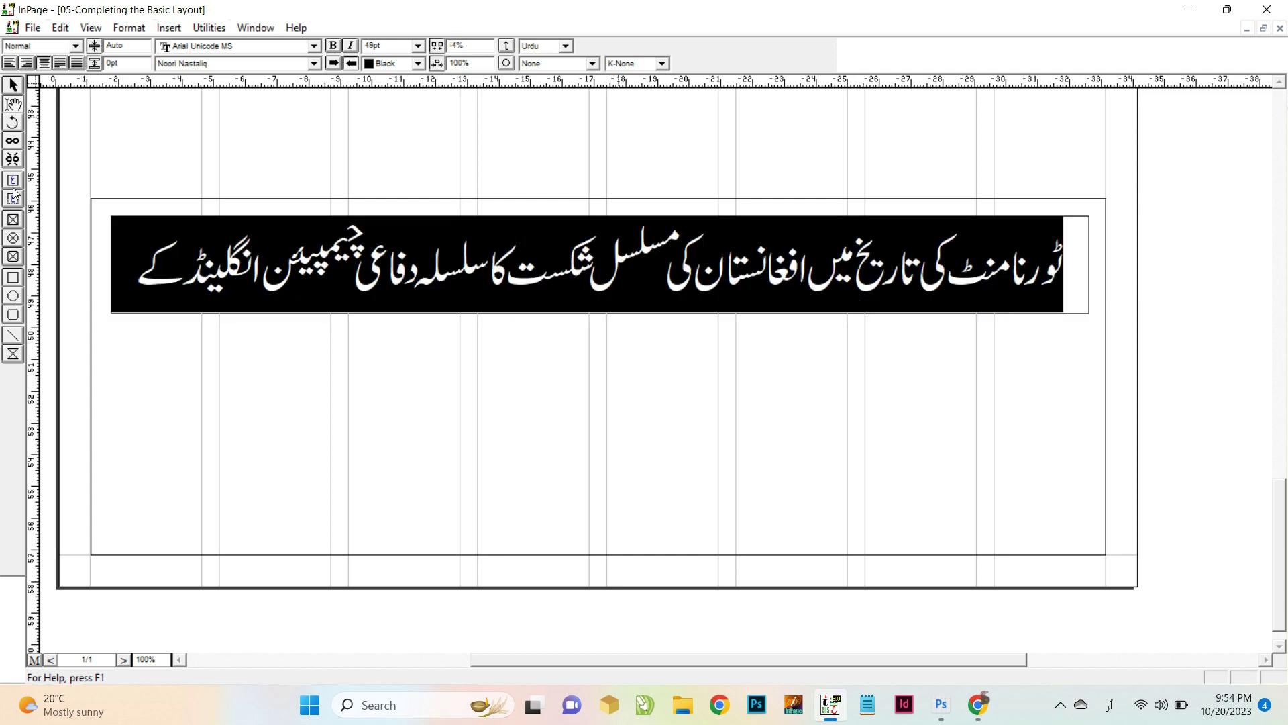
Step: Draw a text box about 30.8 by 7 cm beneath the headline inside the foot rectangle
click(13, 196)
drag(112, 317, 1087, 541)
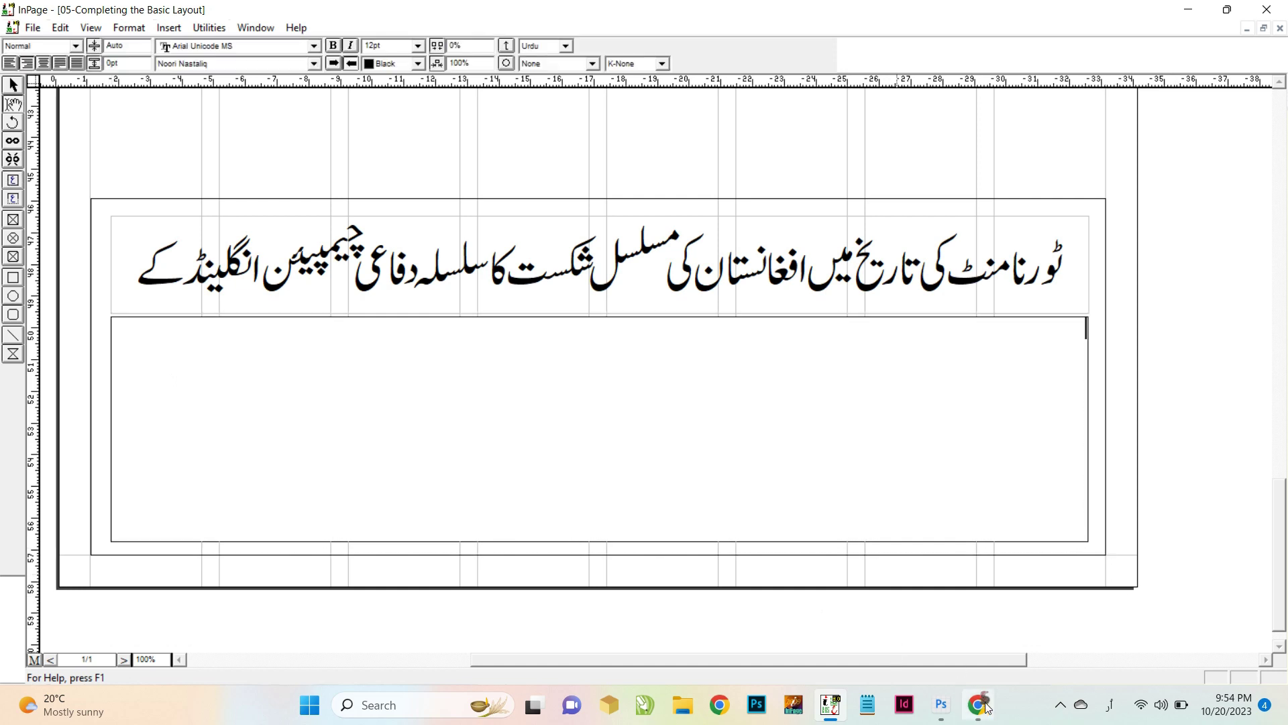
Step: Copy the Afghanistan–England match report from the BBC Urdu page and paste it into the new text box
click(980, 705)
scroll(818, 327, down, 10)
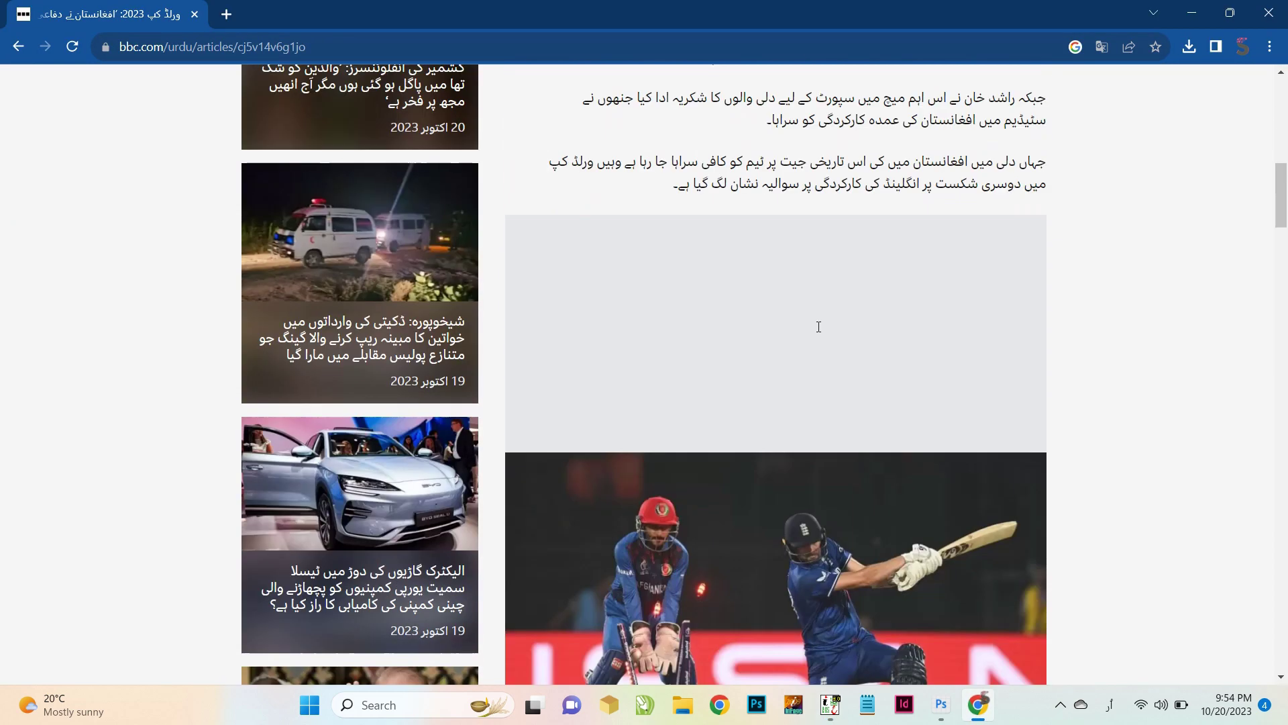
scroll(819, 327, down, 14)
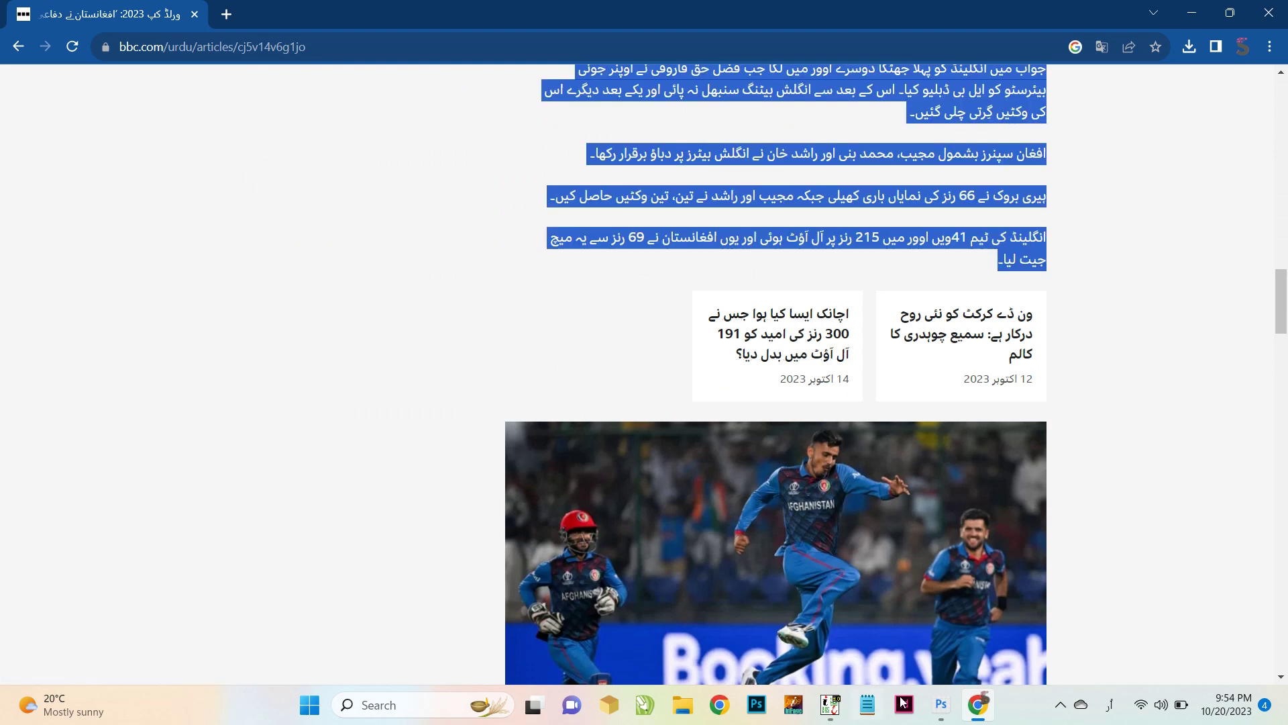
click(831, 705)
key(ctrl+v)
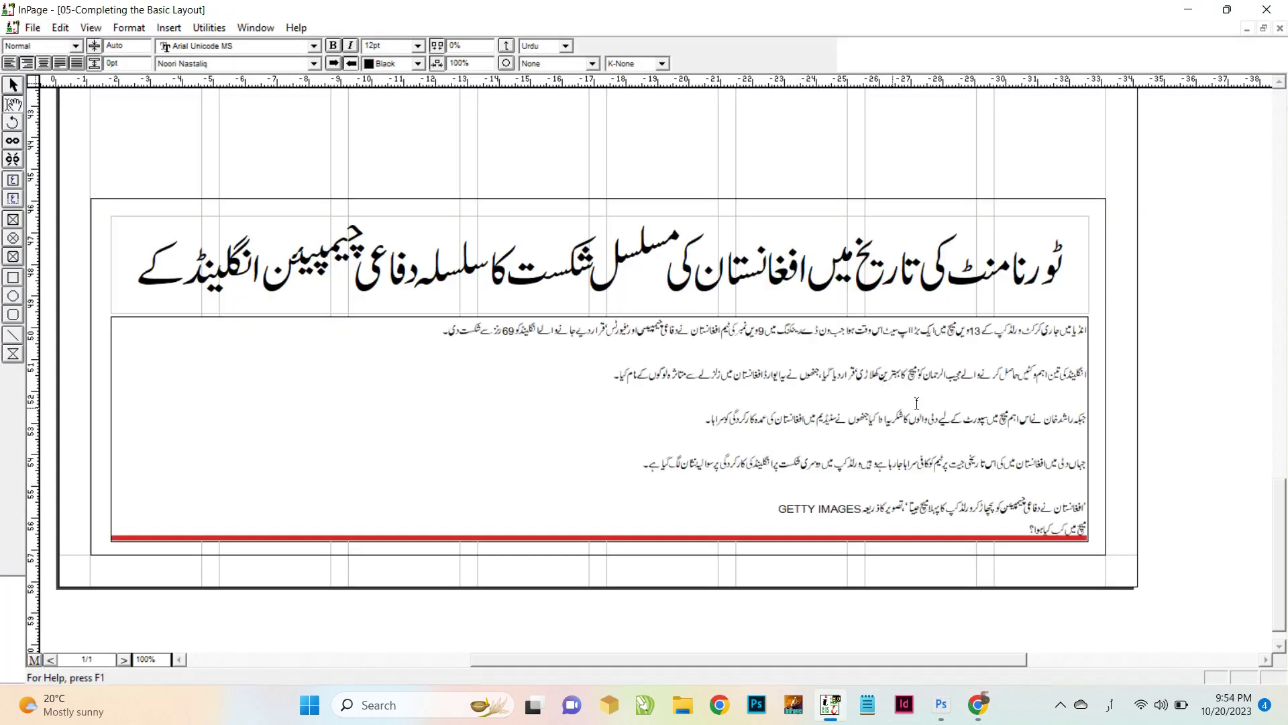
key(ctrl+a)
key(ctrl+e)
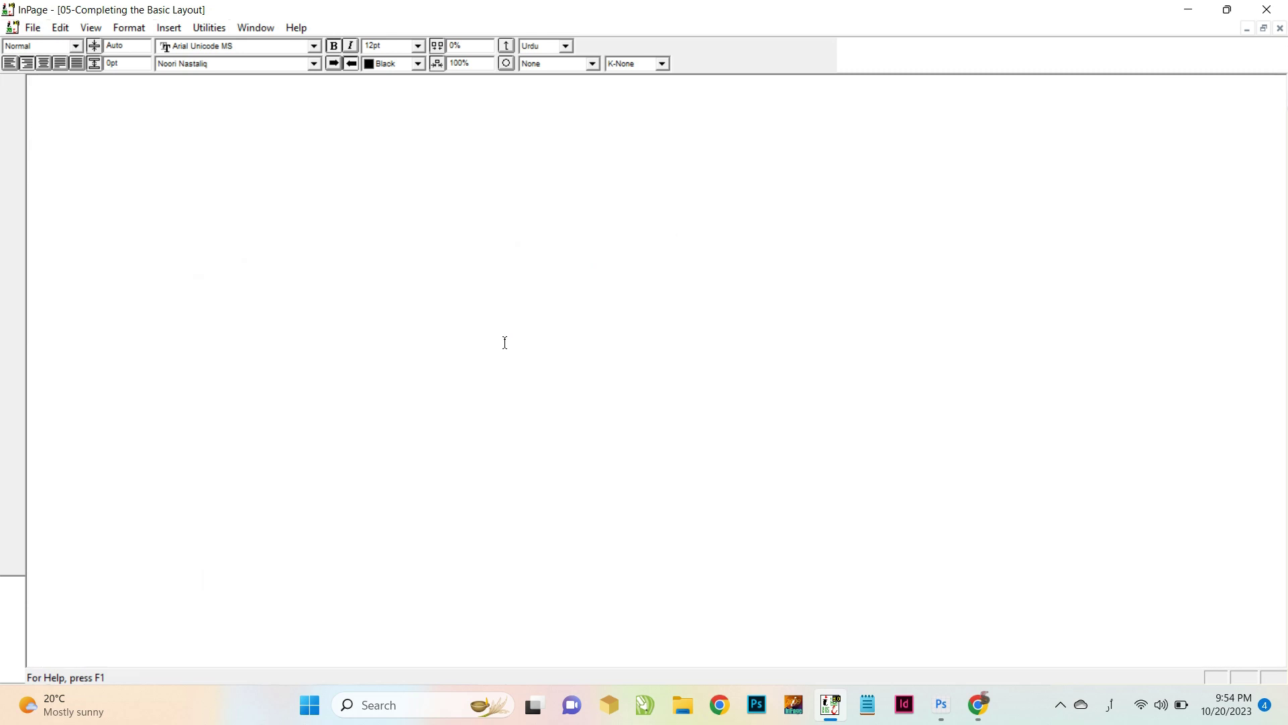
key(ctrl+a)
key(ctrl+e)
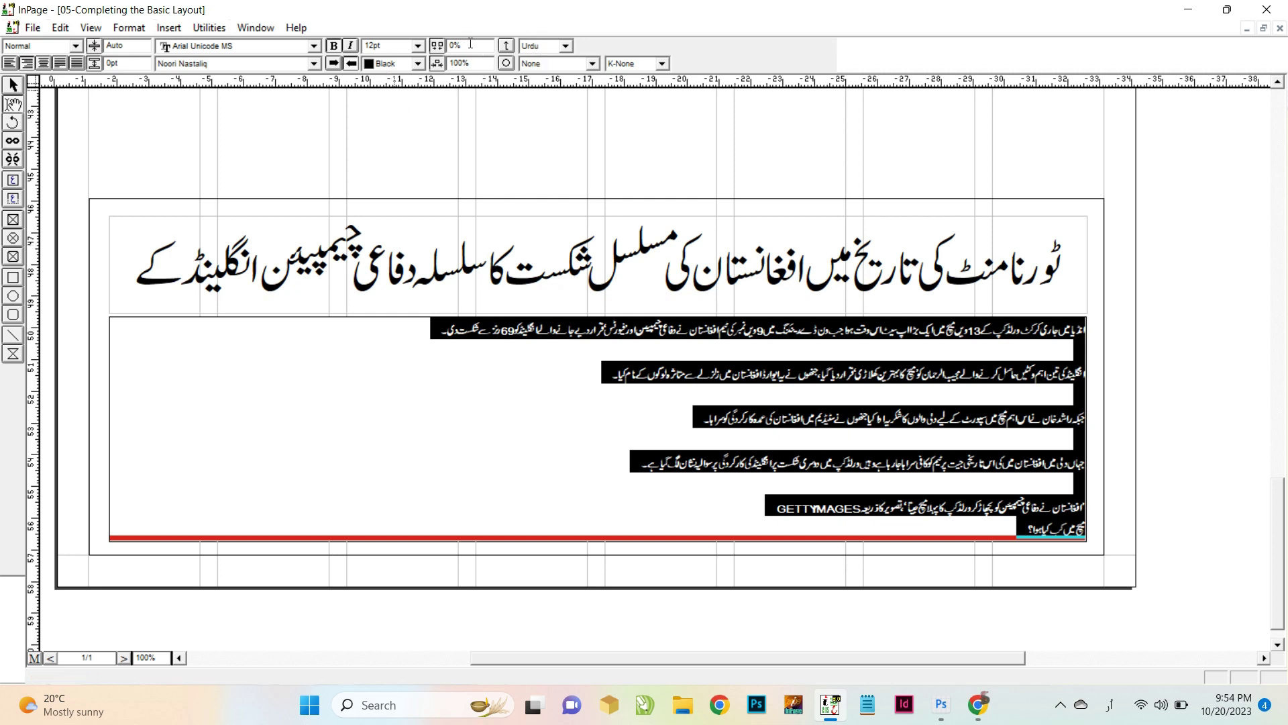
Step: Divide the text box beneath the headline into 5 columns
click(10, 87)
click(359, 46)
click(359, 46)
text(5)
key(Return)
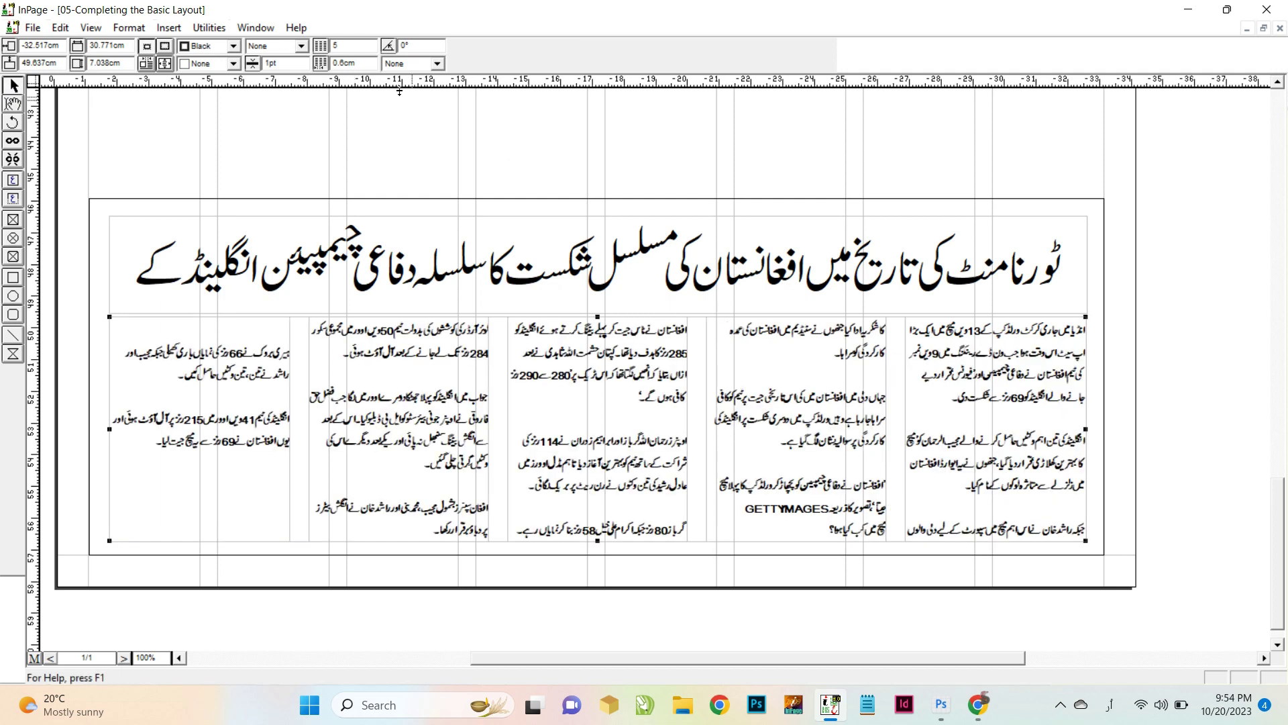
Step: Replace the five-column article's text with the body text copied from the upper article on the page
click(8, 102)
key(ctrl+0)
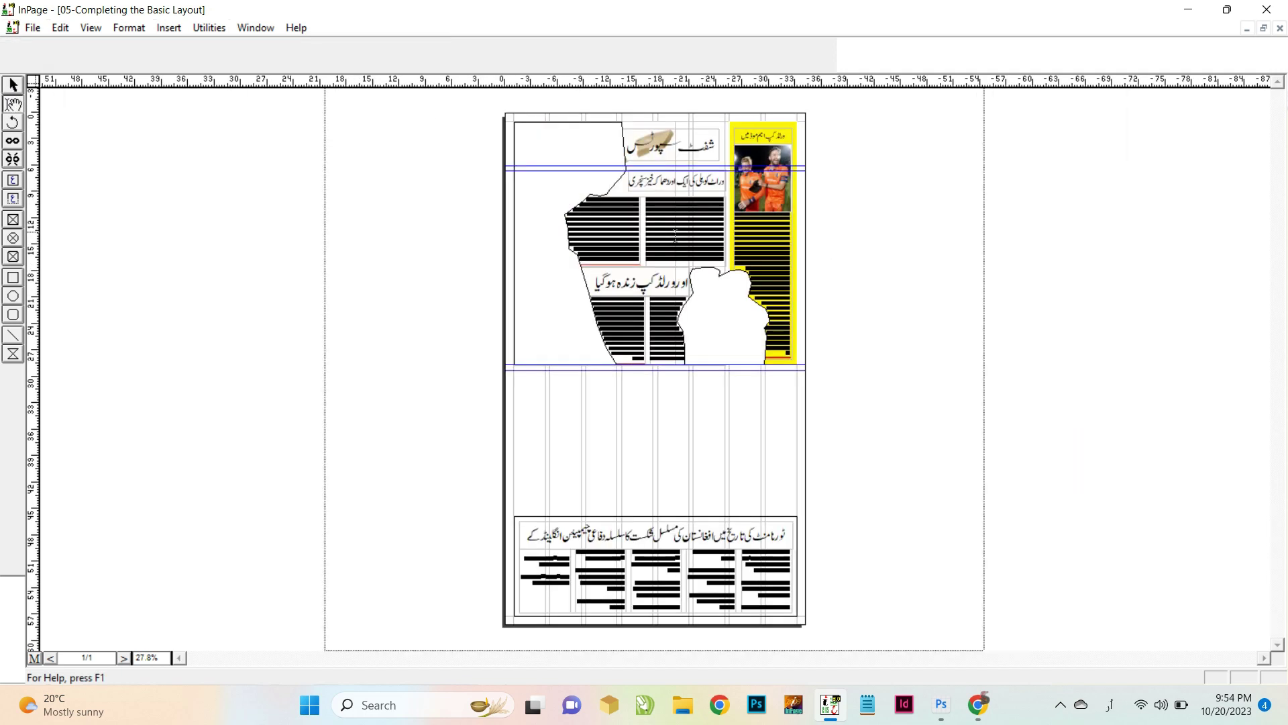
click(675, 236)
key(ctrl+1)
scroll(716, 334, down, 3)
click(719, 348)
key(ctrl+a)
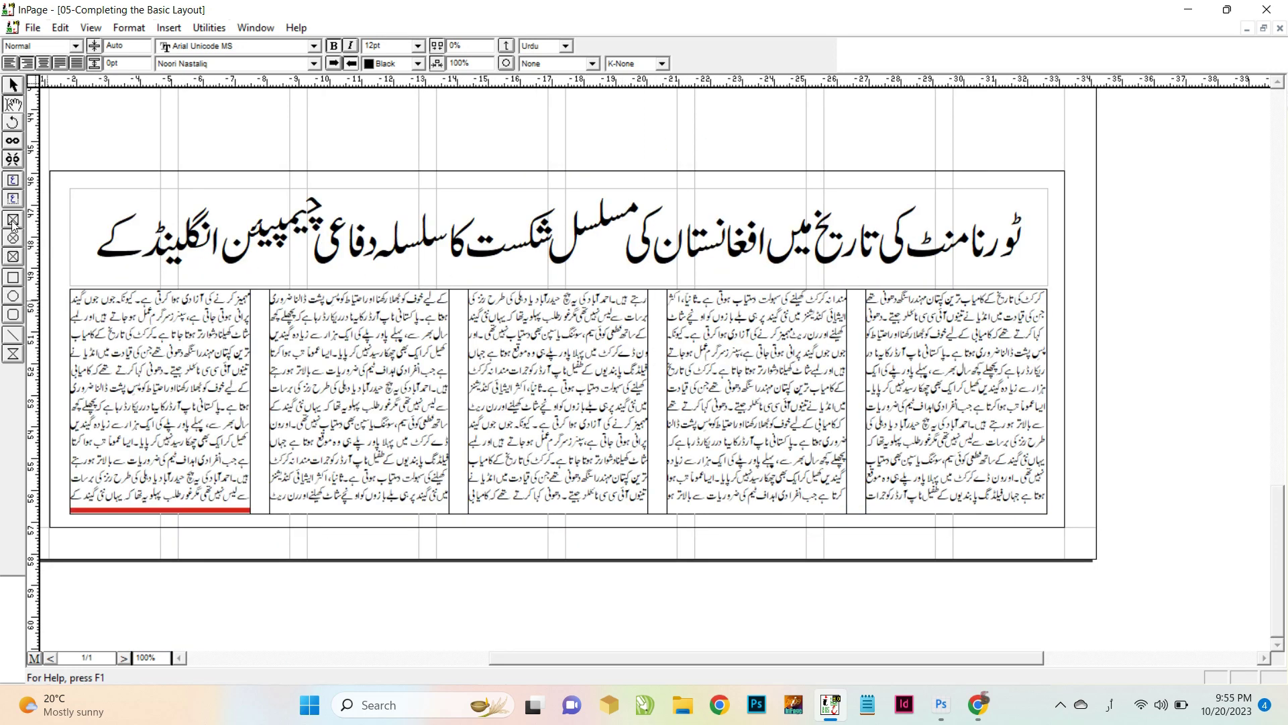
Step: Stretch the five-column text box slightly at its upper and lower edges to about 7.4 cm tall
click(13, 221)
click(13, 85)
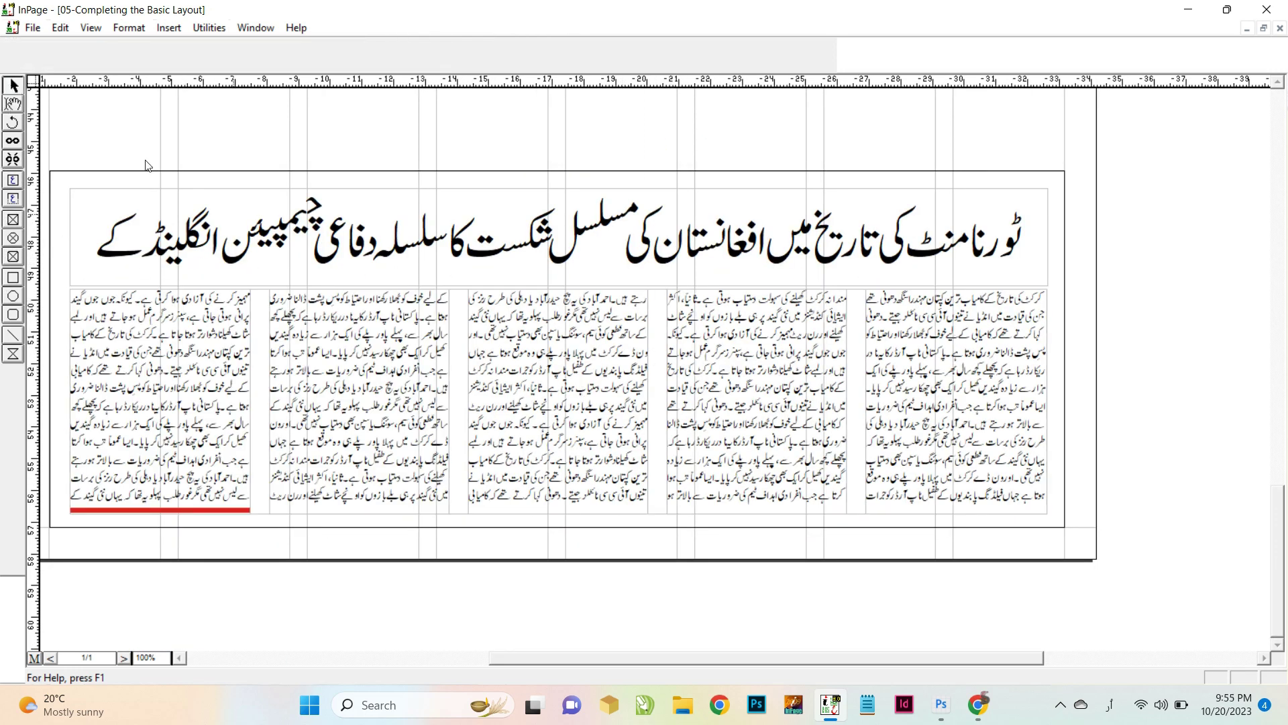
click(551, 517)
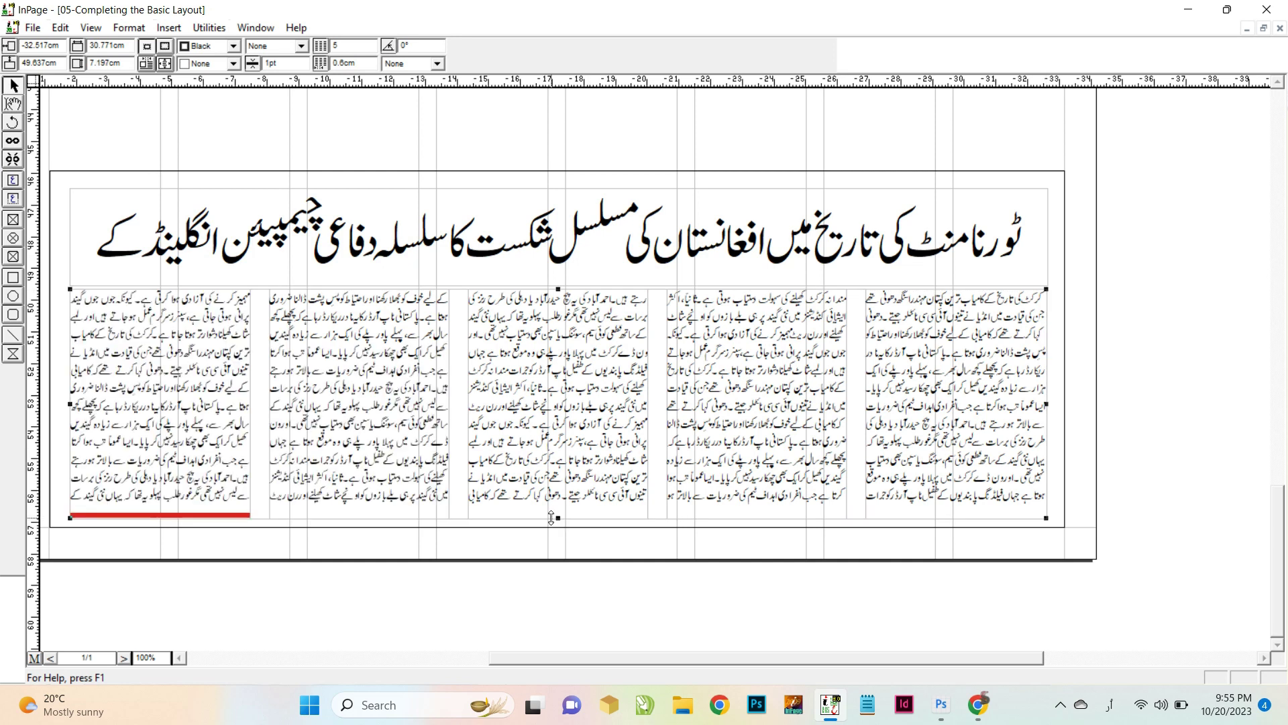
drag(557, 289, 557, 285)
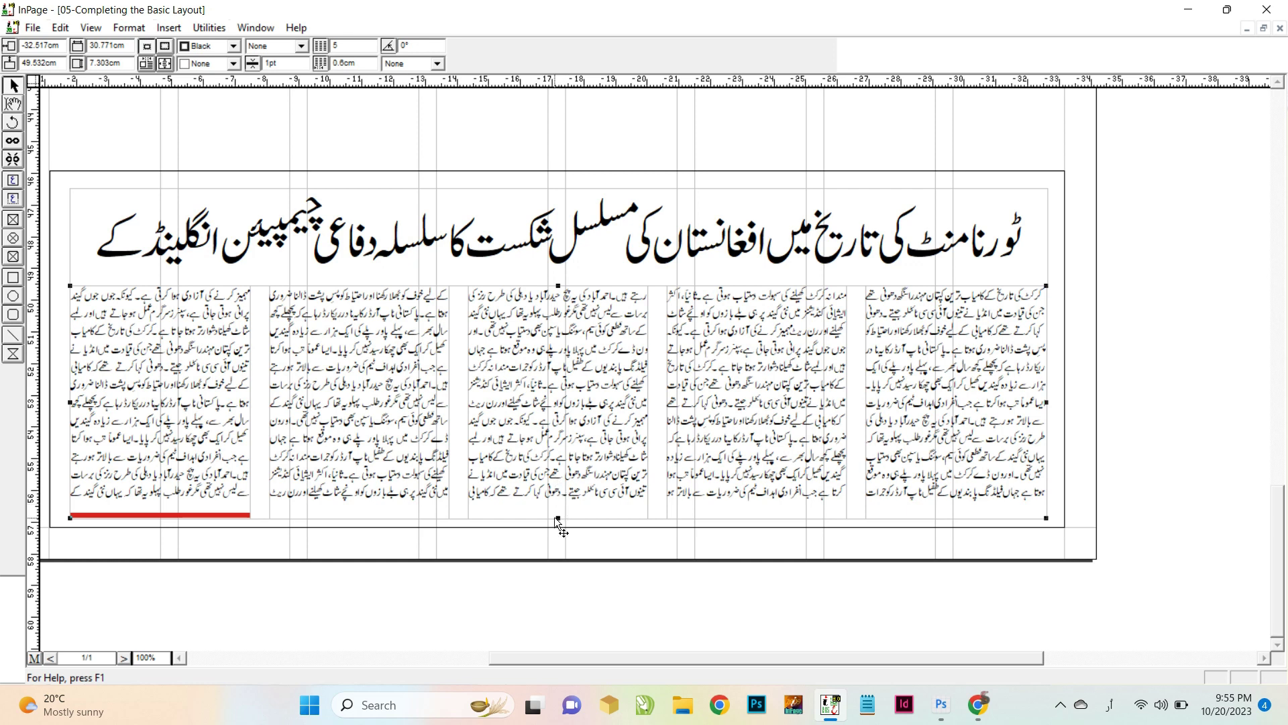
drag(558, 517, 544, 521)
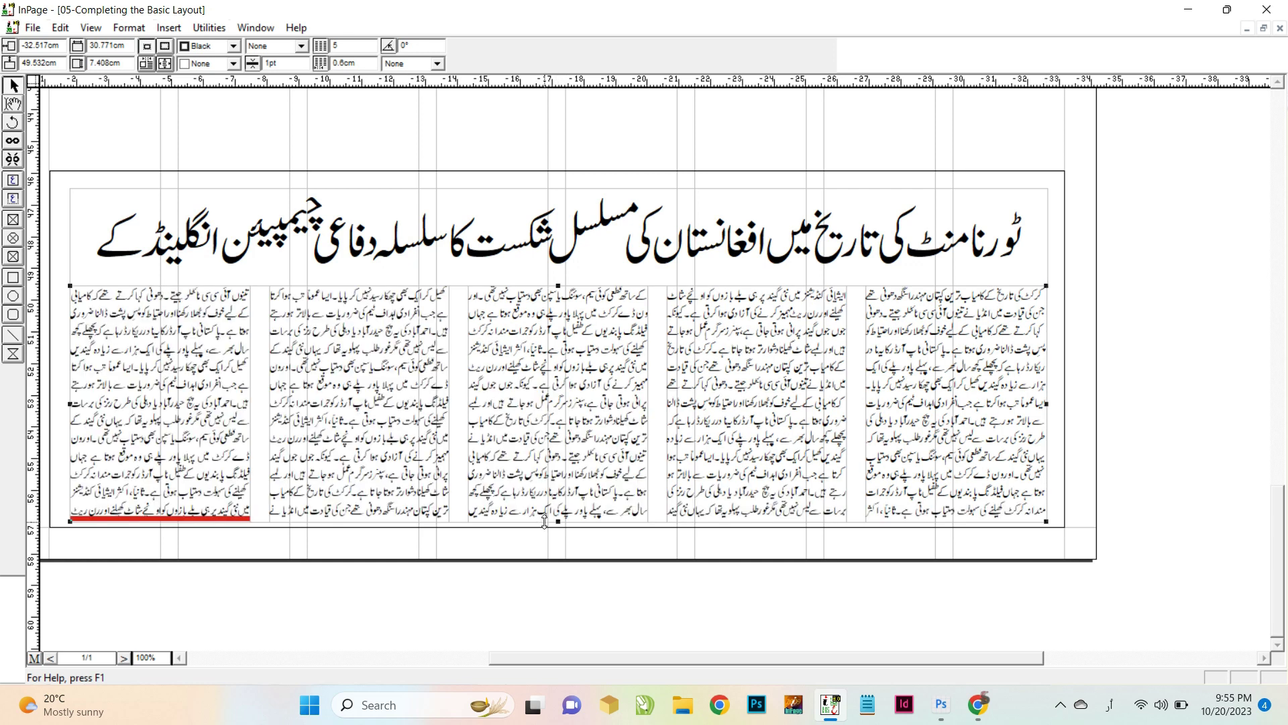
Step: Draw a picture frame about 12 by 6.2 cm over the upper part of the article's last two columns
click(14, 238)
drag(69, 287, 457, 483)
drag(448, 482, 448, 482)
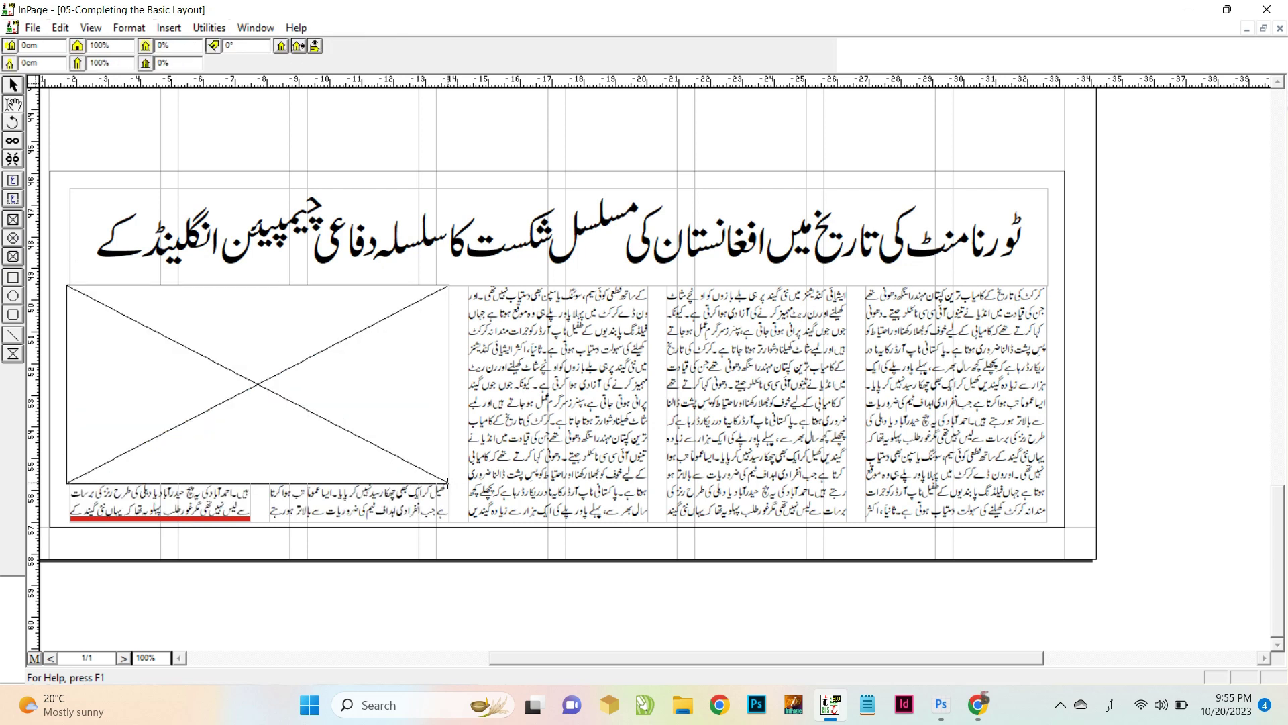
Step: End the article's last line after "تھا" with an Urdu full stop, removing the overflowing text that follows
click(144, 508)
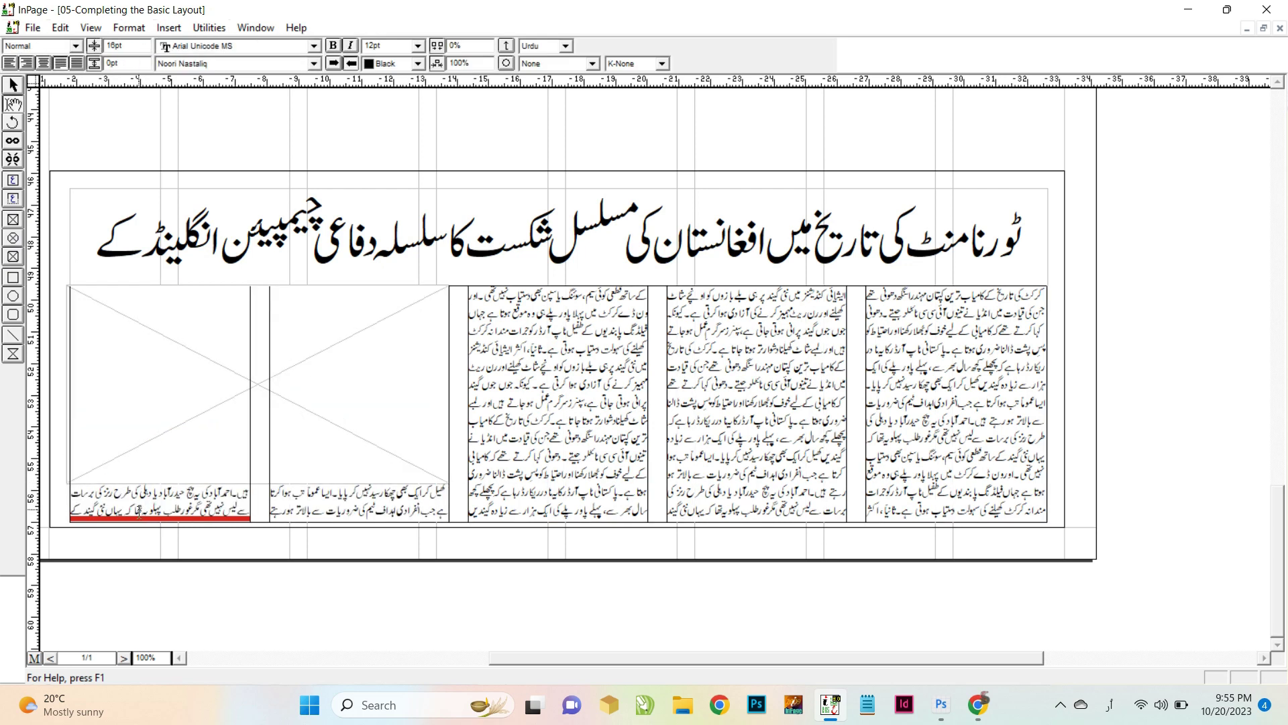
text(۔)
key(Return)
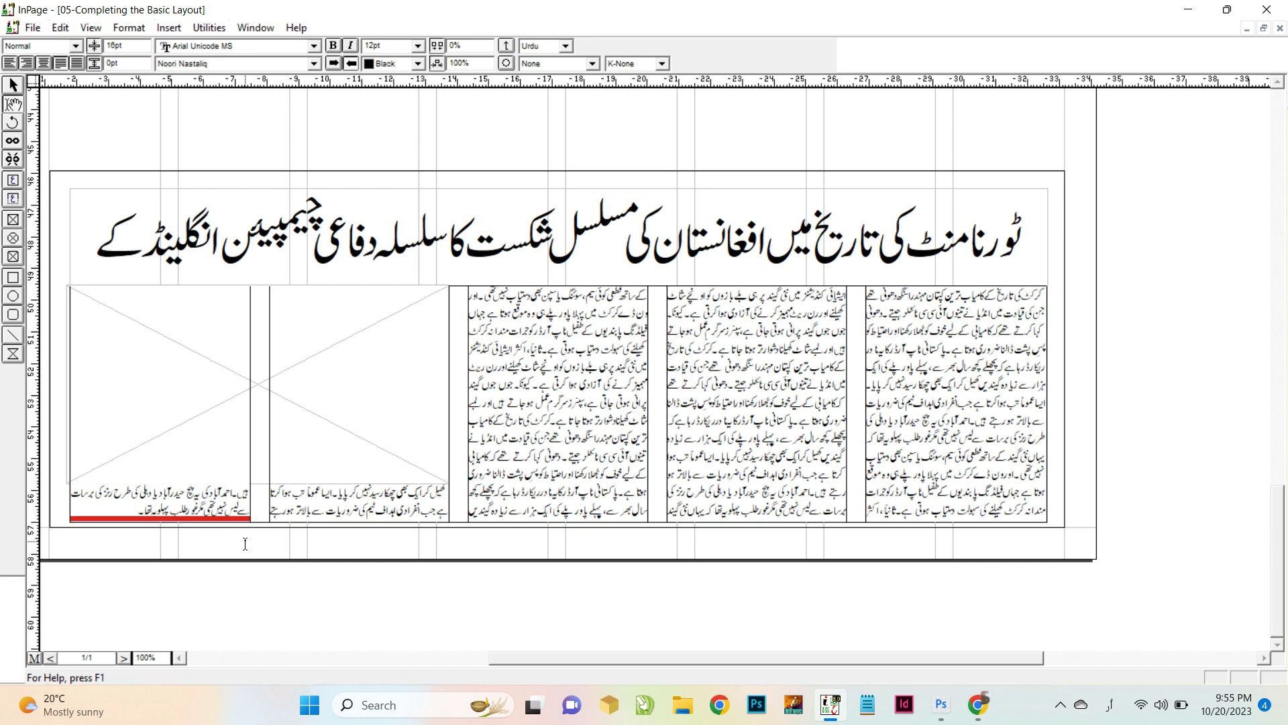
Step: Copy the photo of the celebrating Afghan players from the BBC Urdu article in Chrome and return to the InPage layout
click(979, 704)
right_click(682, 508)
click(725, 566)
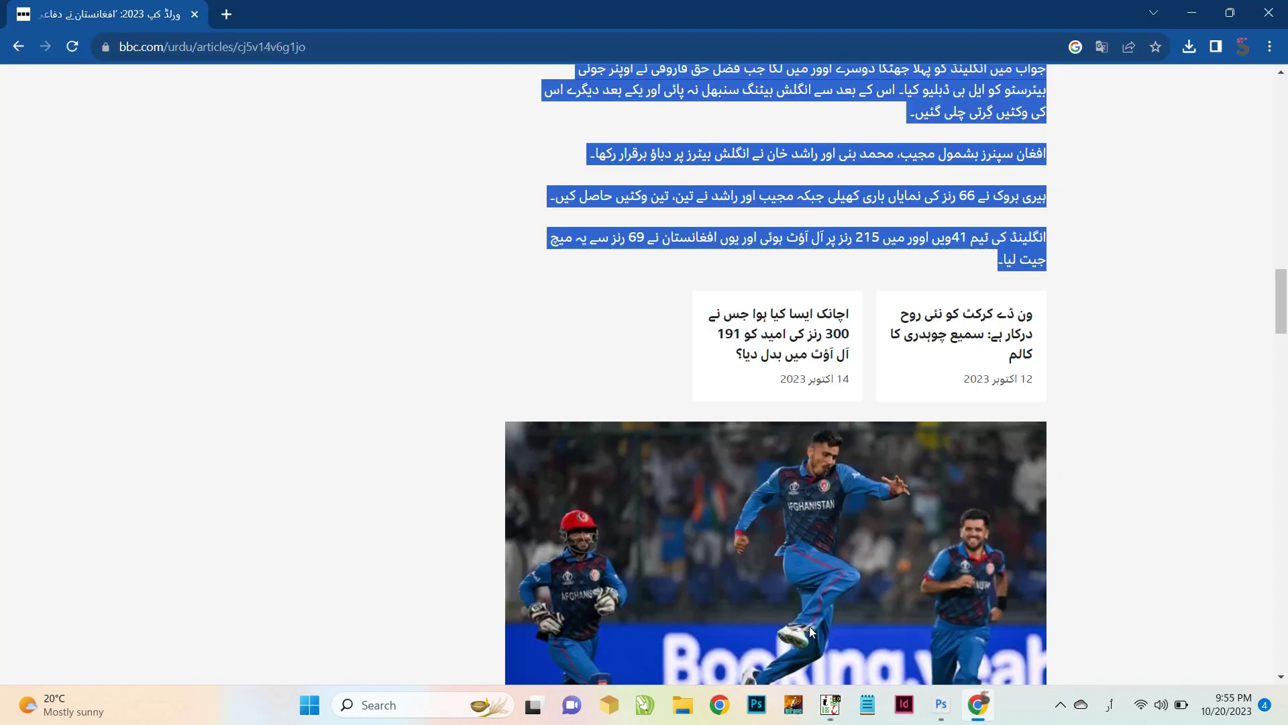
click(832, 705)
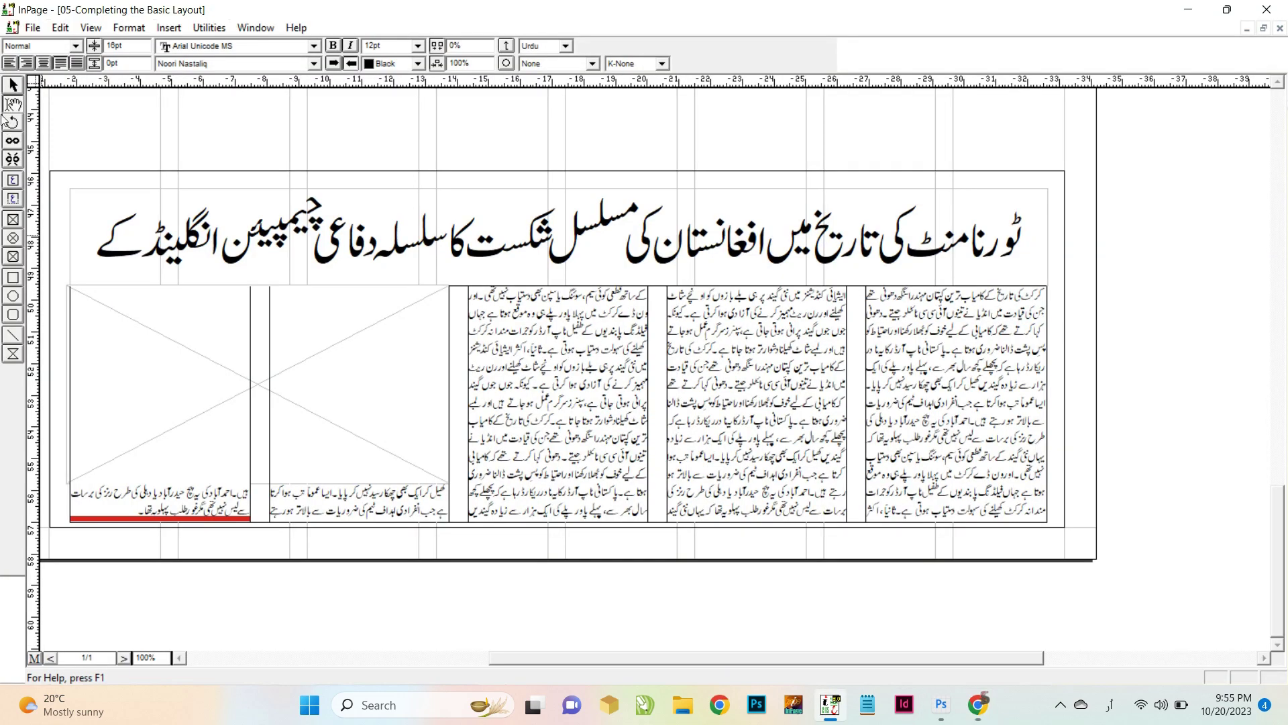
click(280, 345)
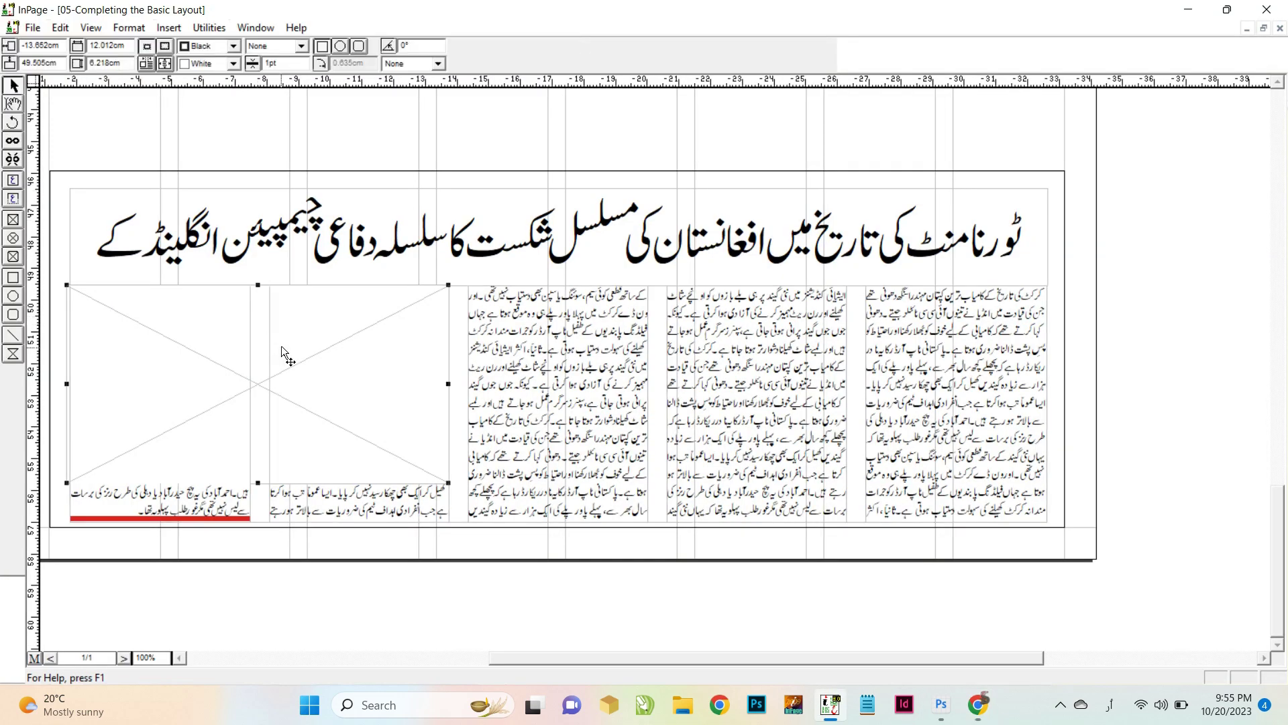
click(978, 704)
right_click(616, 376)
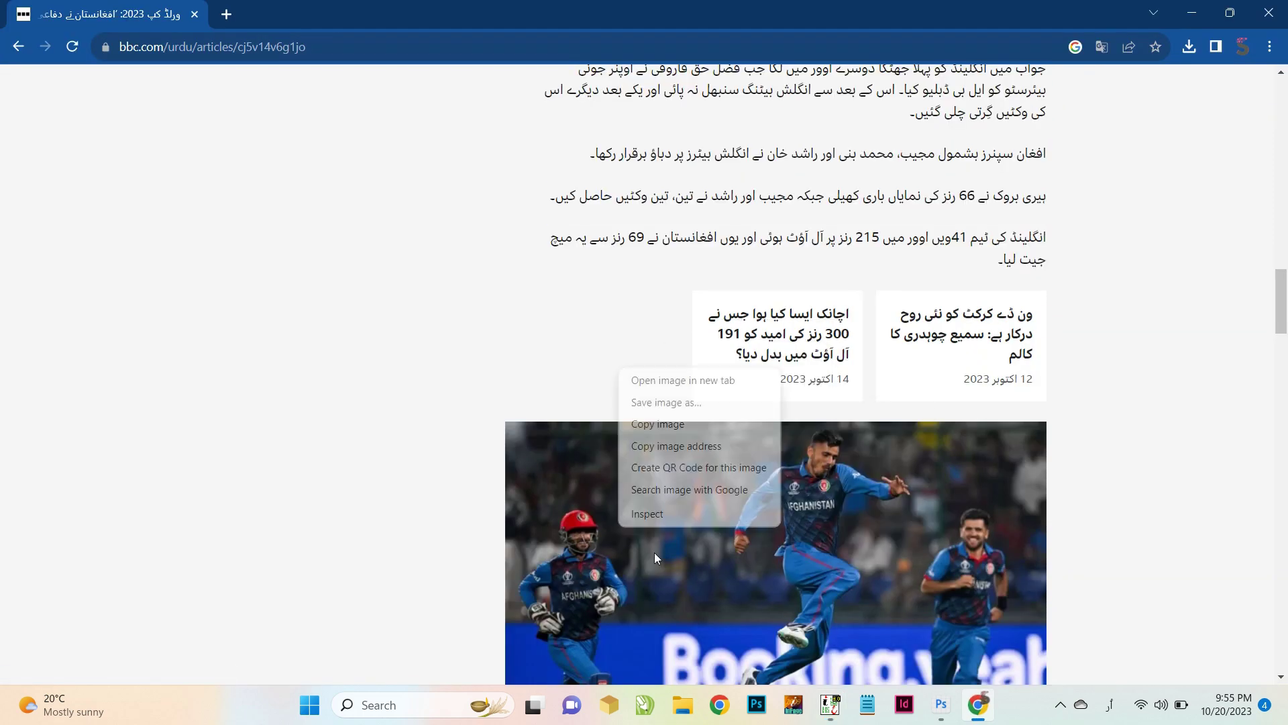
click(673, 422)
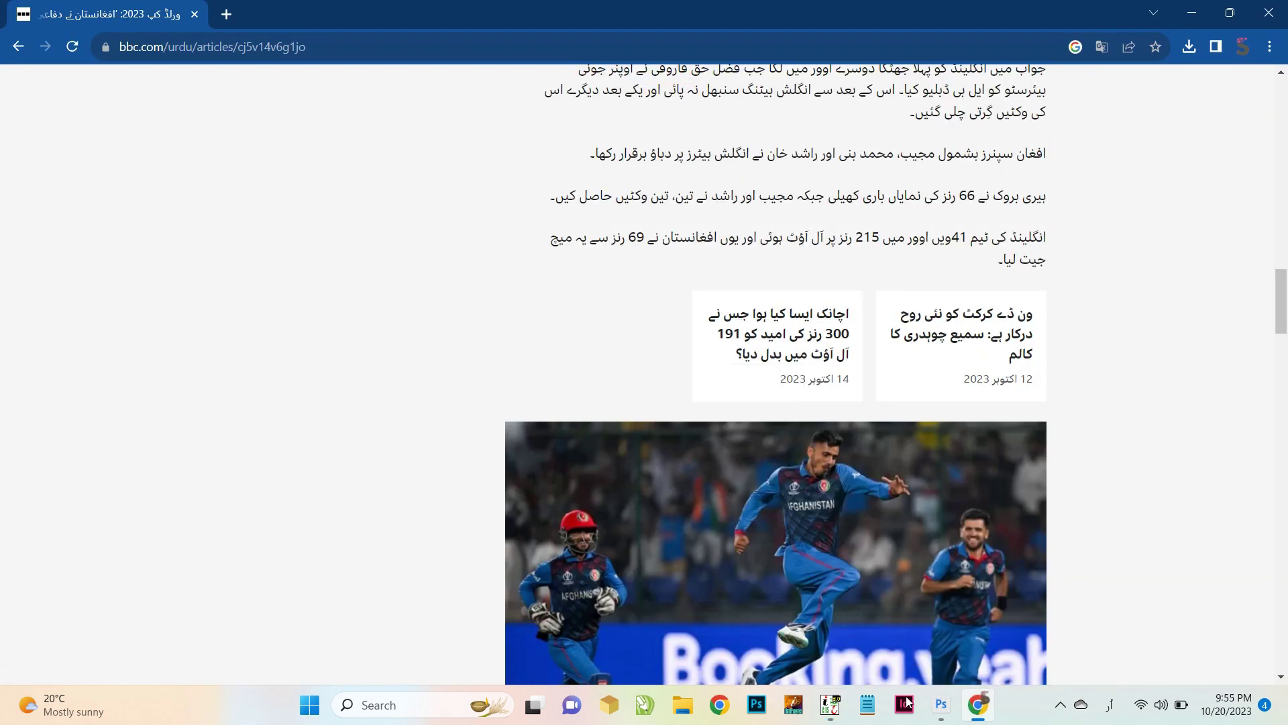
click(831, 704)
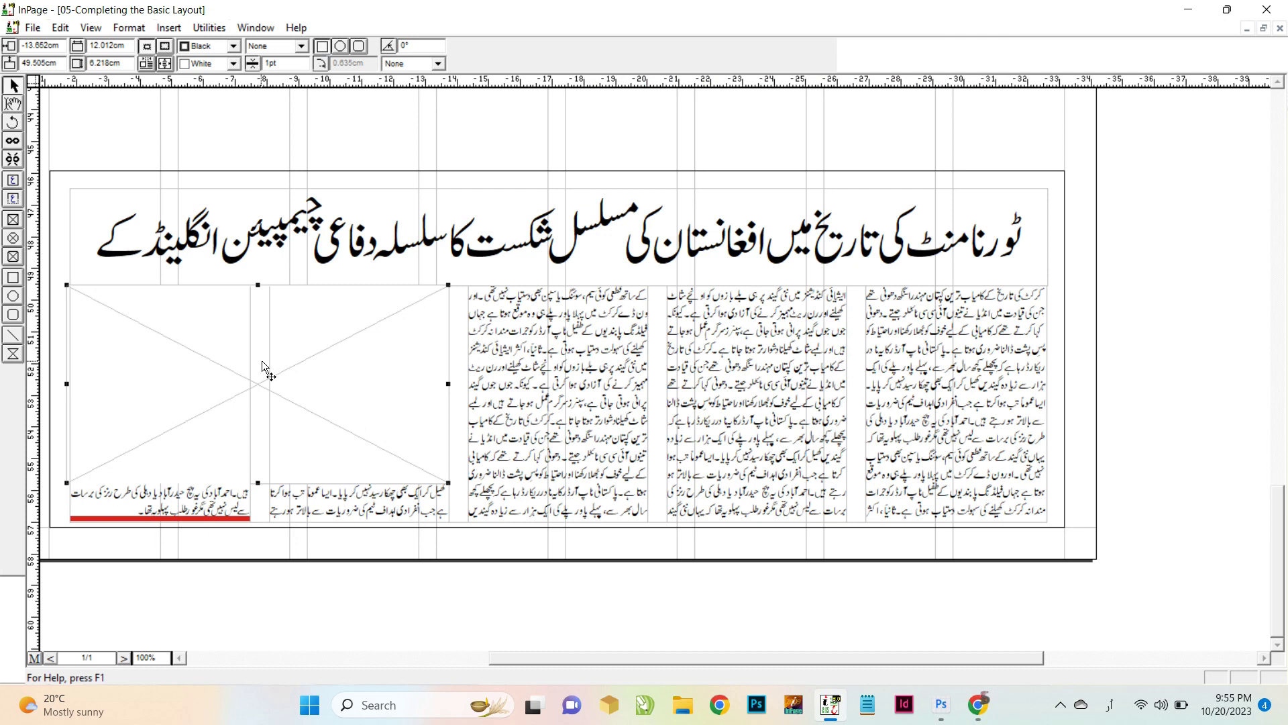
Step: In Chrome, save the Afghan players' photo from the BBC Urdu article as a JPEG in the Material folder
click(969, 705)
right_click(705, 479)
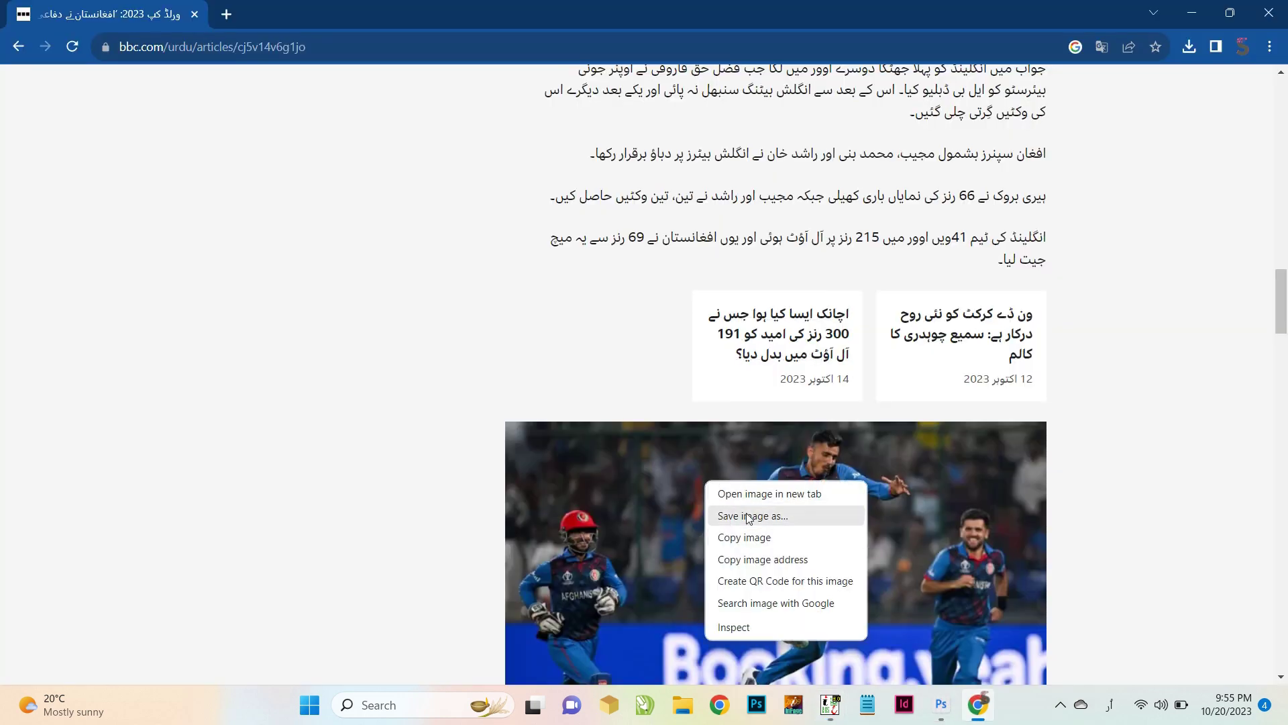
click(744, 517)
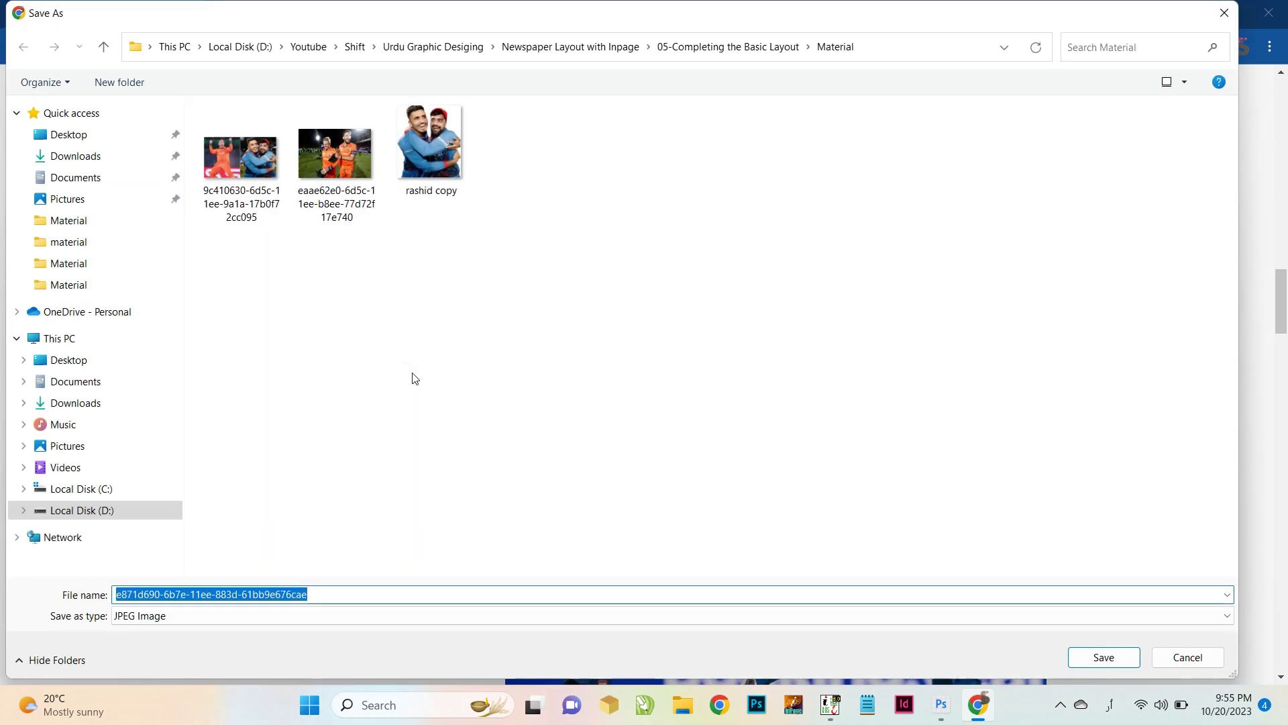
click(1103, 657)
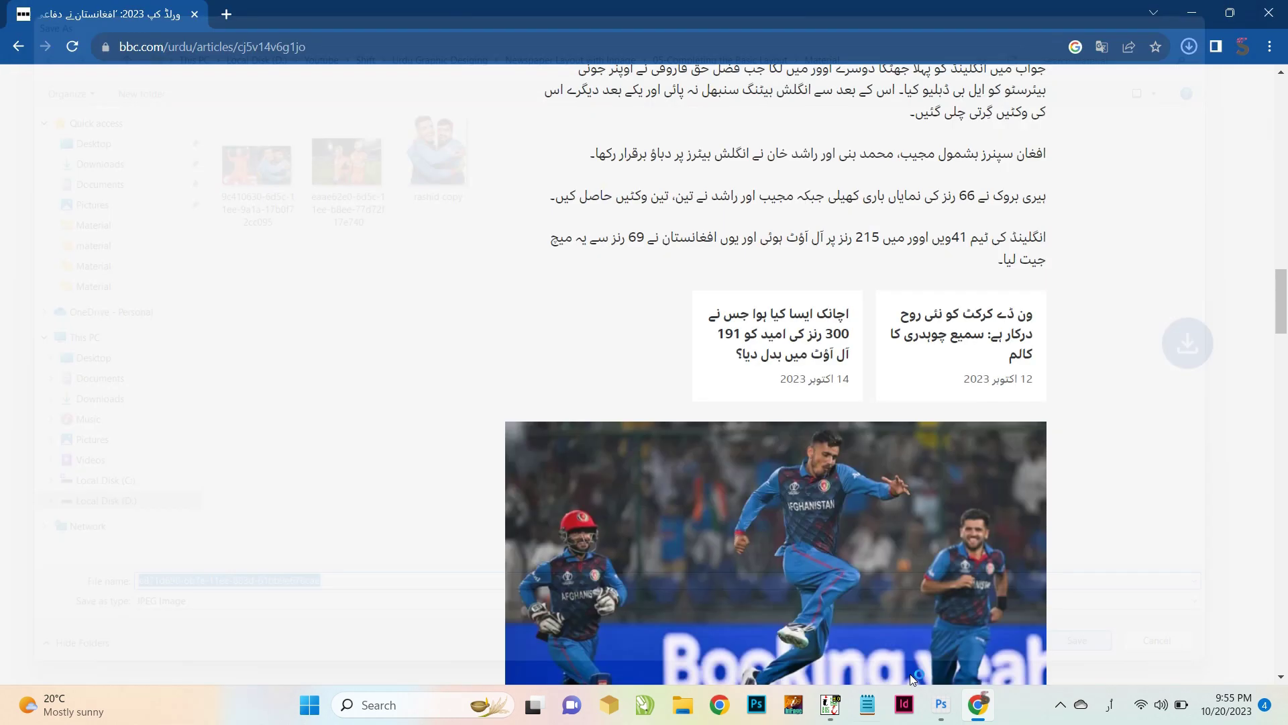
Step: Switch back to InPage and import the saved e871d690 photo into the bottom article's empty picture frame
click(830, 705)
click(13, 104)
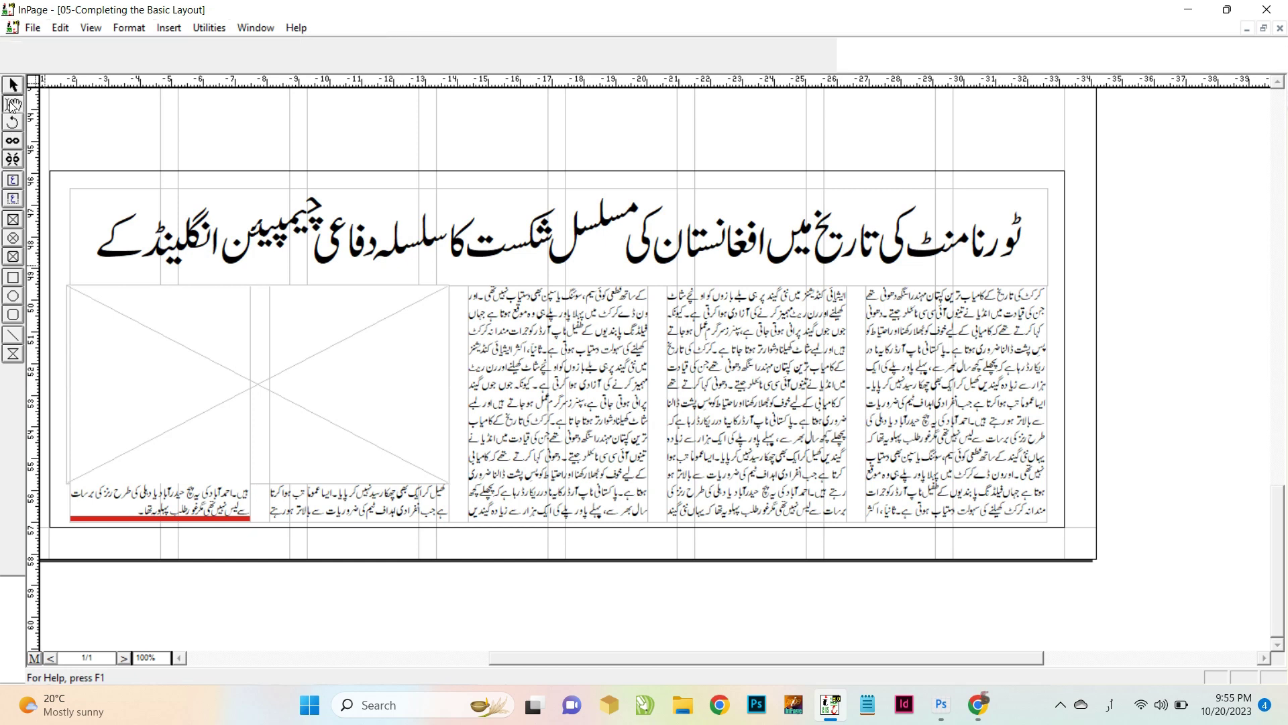
click(14, 220)
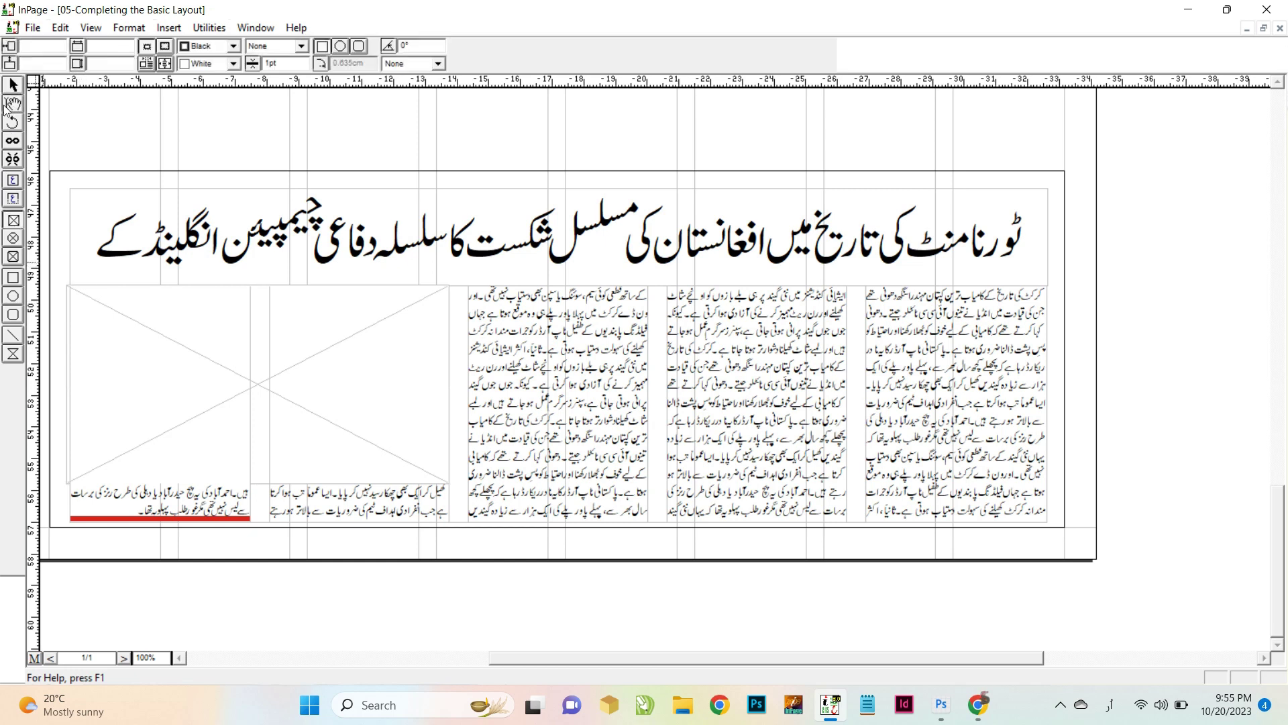
click(243, 377)
key(ctrl+d)
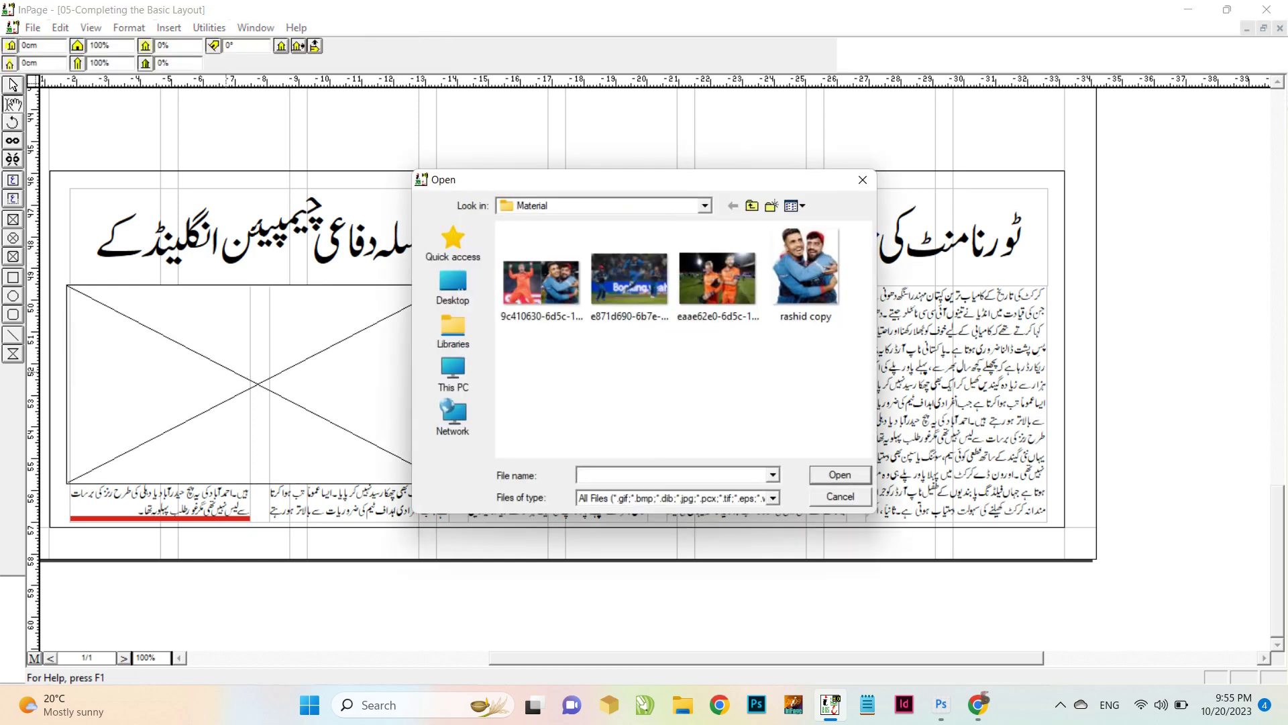
double_click(634, 290)
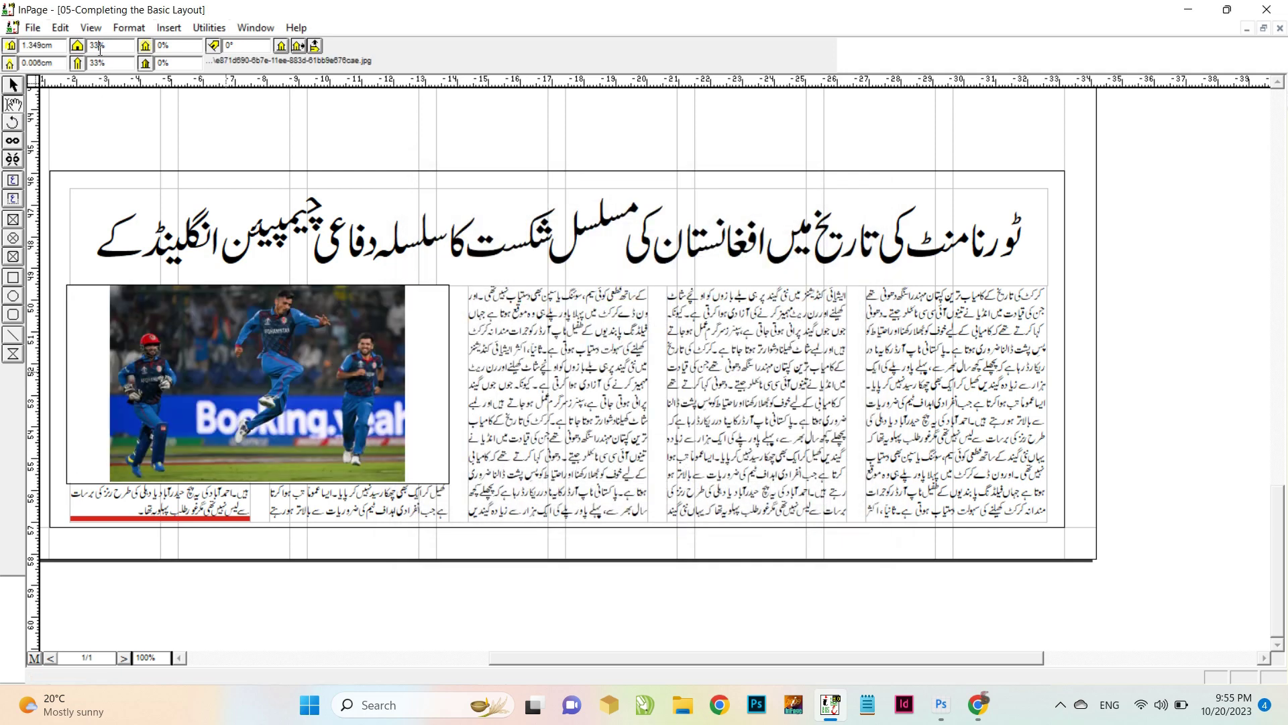
Step: Scale and reposition the imported photo so it fills its frame, and save the document
key(Return)
drag(243, 346, 304, 342)
key(ctrl+0)
click(12, 86)
key(ctrl+s)
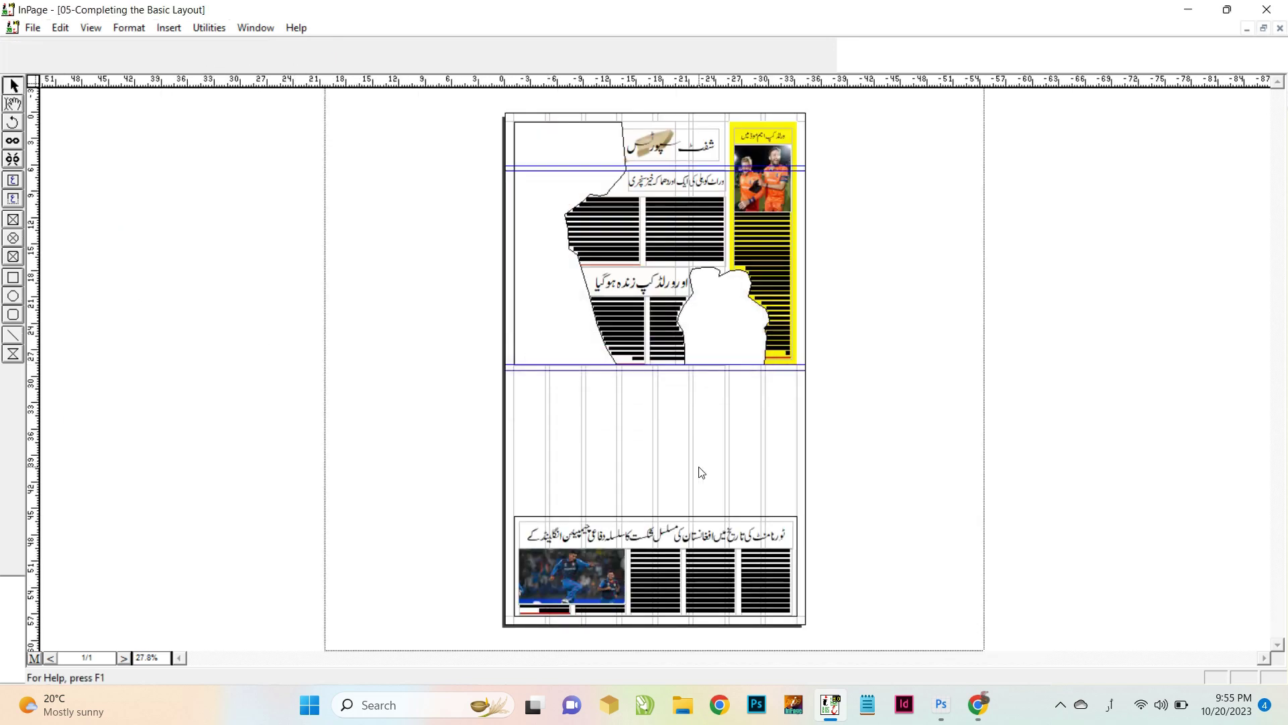
Step: Duplicate the Virat Kohli headline box from the upper article into the blank area above the bottom article
click(663, 235)
drag(670, 185, 598, 377)
key(ctrl+z)
click(657, 421)
key(ctrl+v)
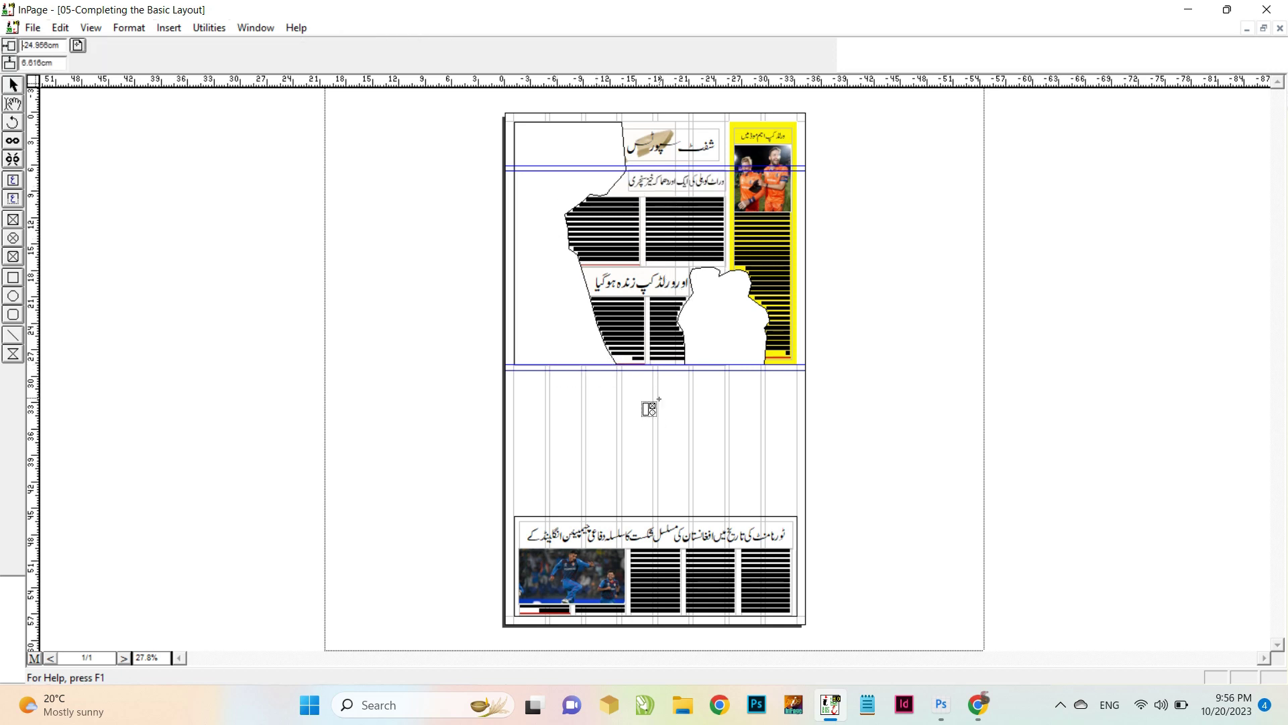
click(657, 400)
Step: Align the duplicated headline box to the page's left margin below the lower blue guide and resize it to 15.7 cm wide
key(ctrl+1)
drag(589, 188, 505, 313)
drag(328, 219, 336, 199)
drag(581, 195, 745, 205)
scroll(819, 279, right, 2)
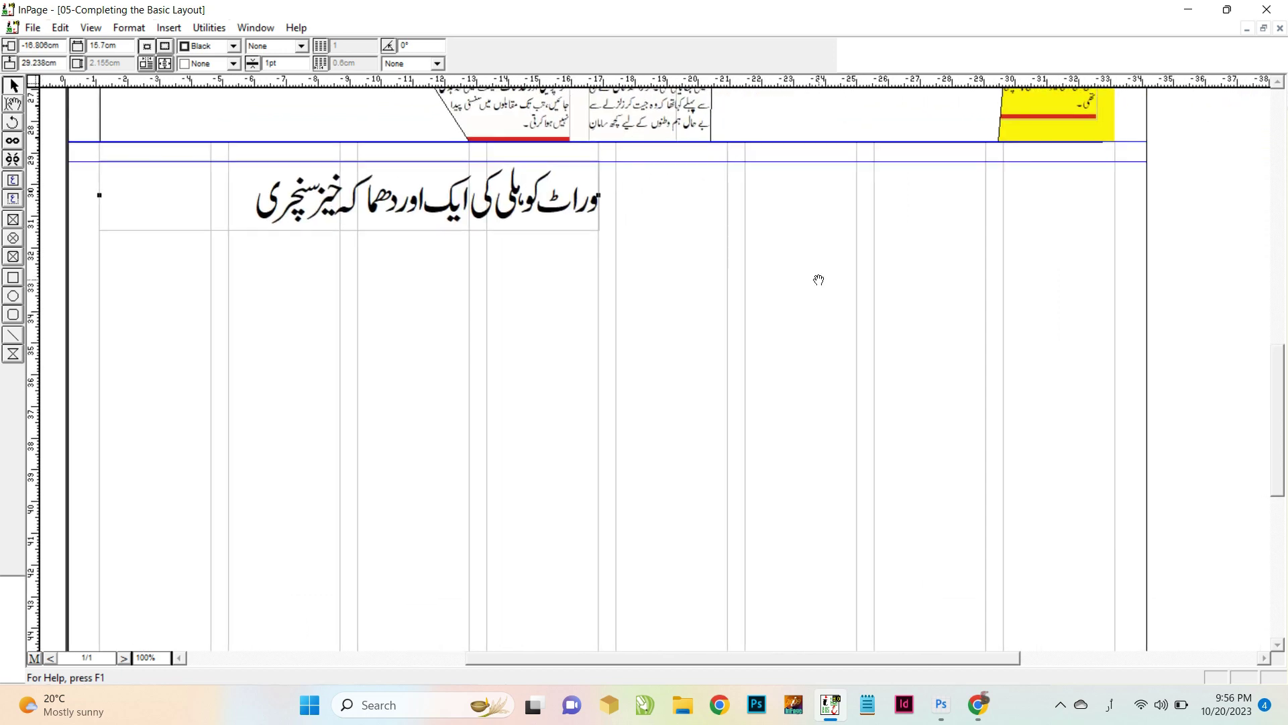
Step: Centre the duplicated headline's text within its box
scroll(522, 263, down, 1)
click(12, 106)
triple_click(426, 182)
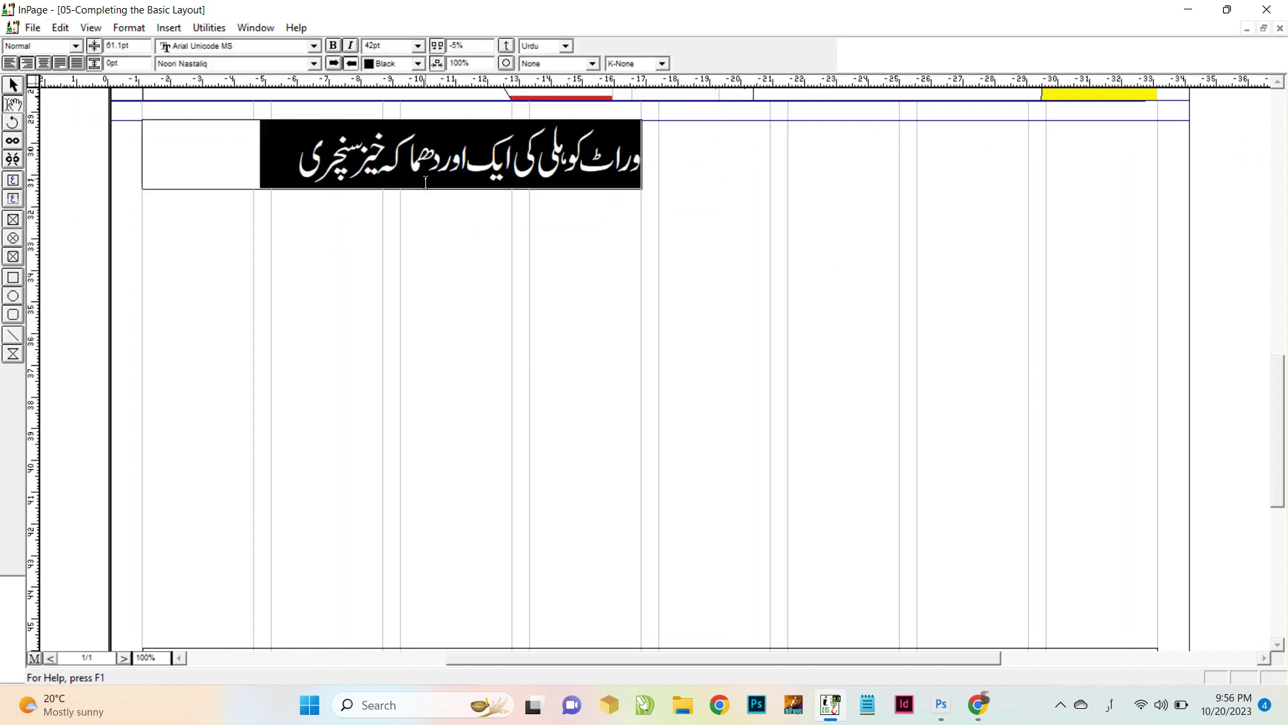
key(ctrl+e)
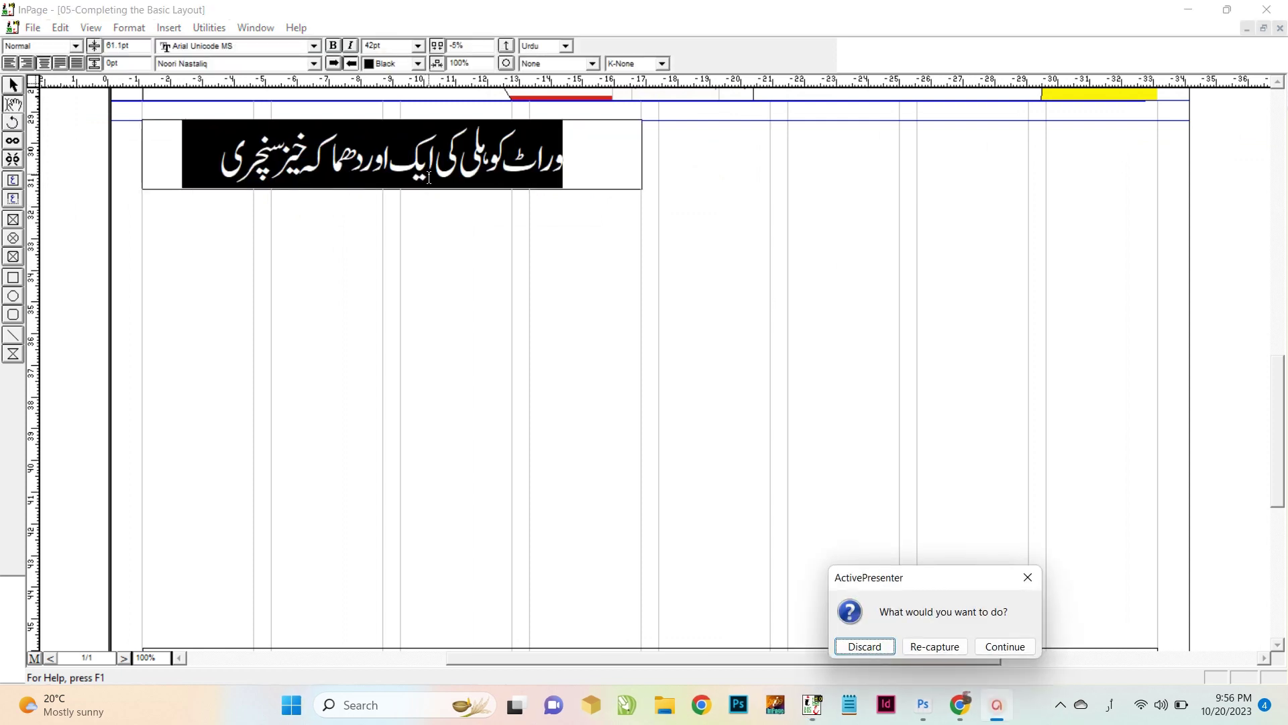
click(1003, 646)
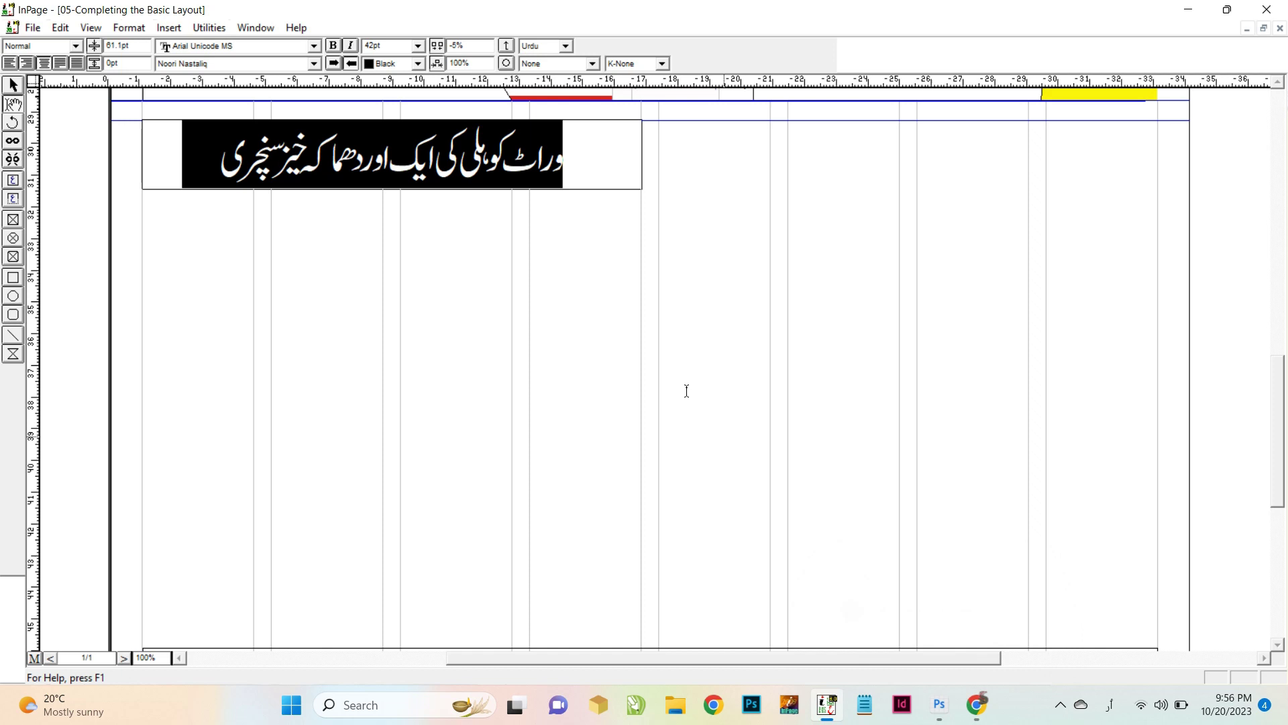
Step: Enlarge the duplicated headline to 54 pt and increase its line spacing to 77.6 pt
key(ctrl+shift+period)
key(ctrl+shift+period)
key(ctrl+shift+period)
key(ctrl+shift+period)
key(ctrl+shift+period)
key(ctrl+shift+period)
key(ctrl+shift+period)
key(ctrl+shift+period)
key(ctrl+shift+period)
key(ctrl+shift+period)
key(ctrl+shift+period)
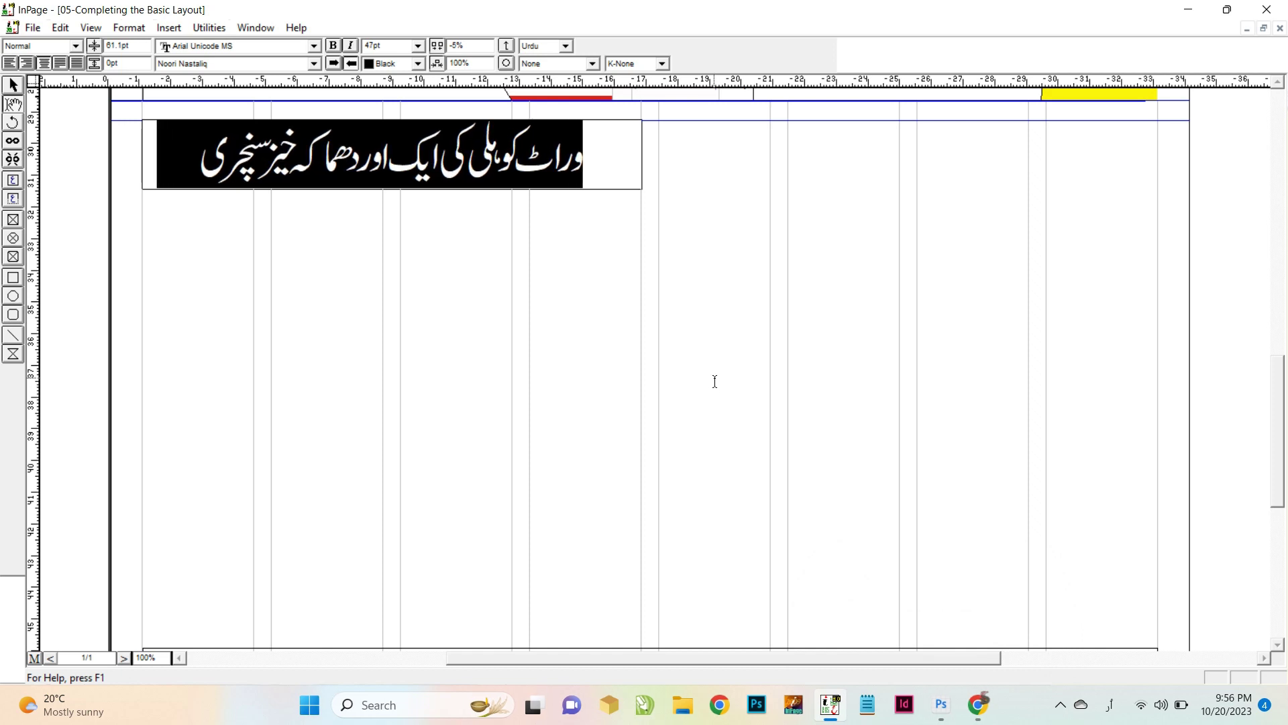
key(ctrl+shift+period)
key(ctrl+shift+apostrophe)
key(ctrl+shift+apostrophe)
key(ctrl+shift+apostrophe)
key(ctrl+shift+apostrophe)
key(ctrl+shift+apostrophe)
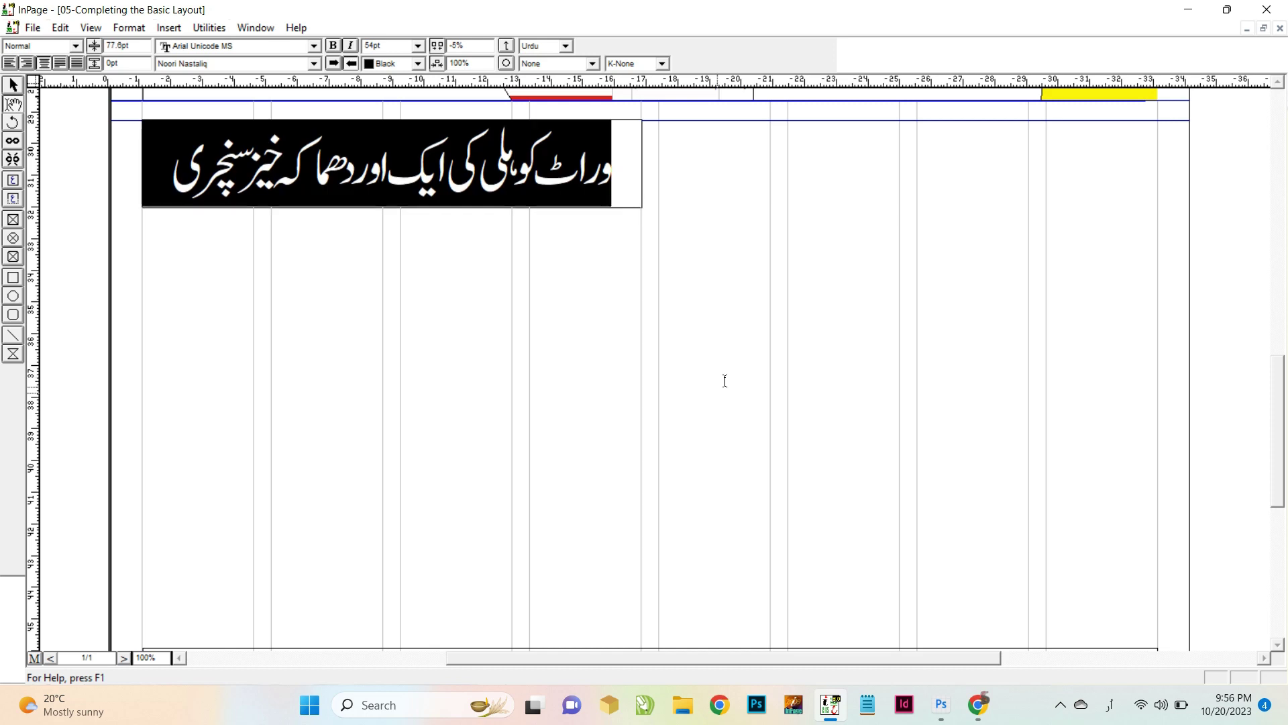
click(14, 86)
Step: Duplicate the upper article's two-column text box and position the copy at the left margin beneath the new headline
key(ctrl+0)
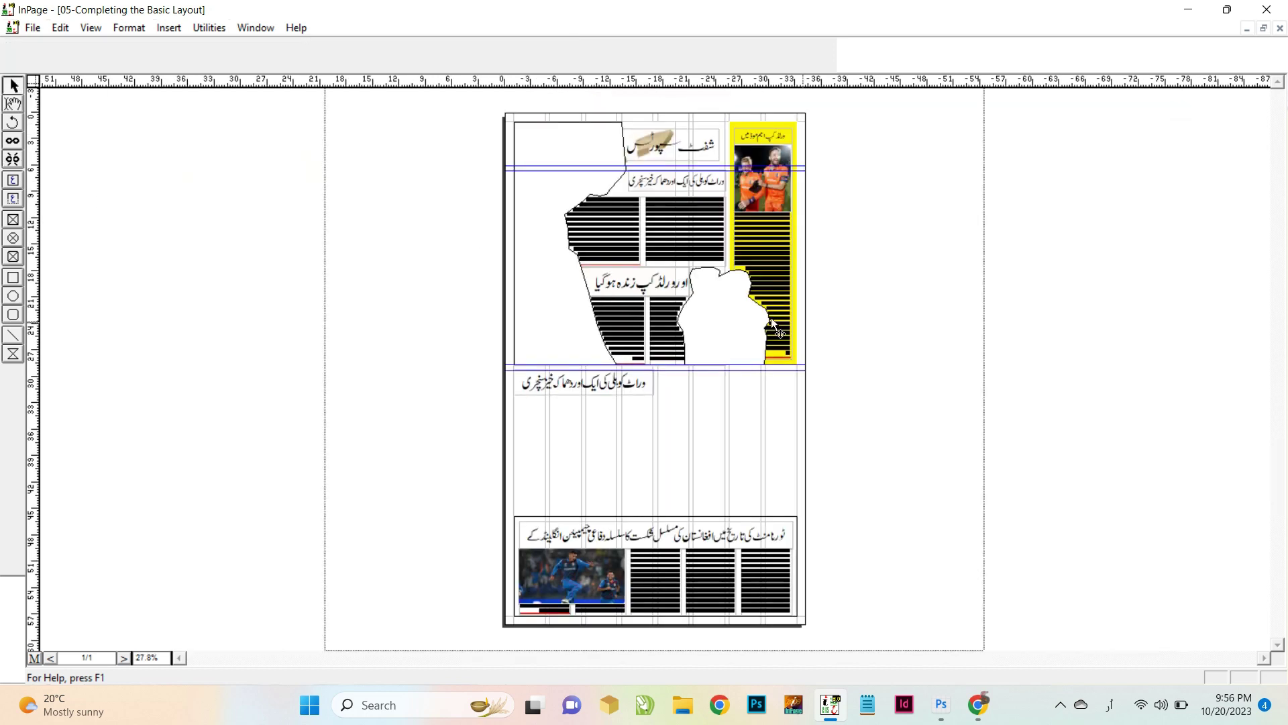
click(666, 225)
key(ctrl+c)
key(ctrl+v)
click(661, 410)
key(ctrl+1)
drag(585, 391, 648, 342)
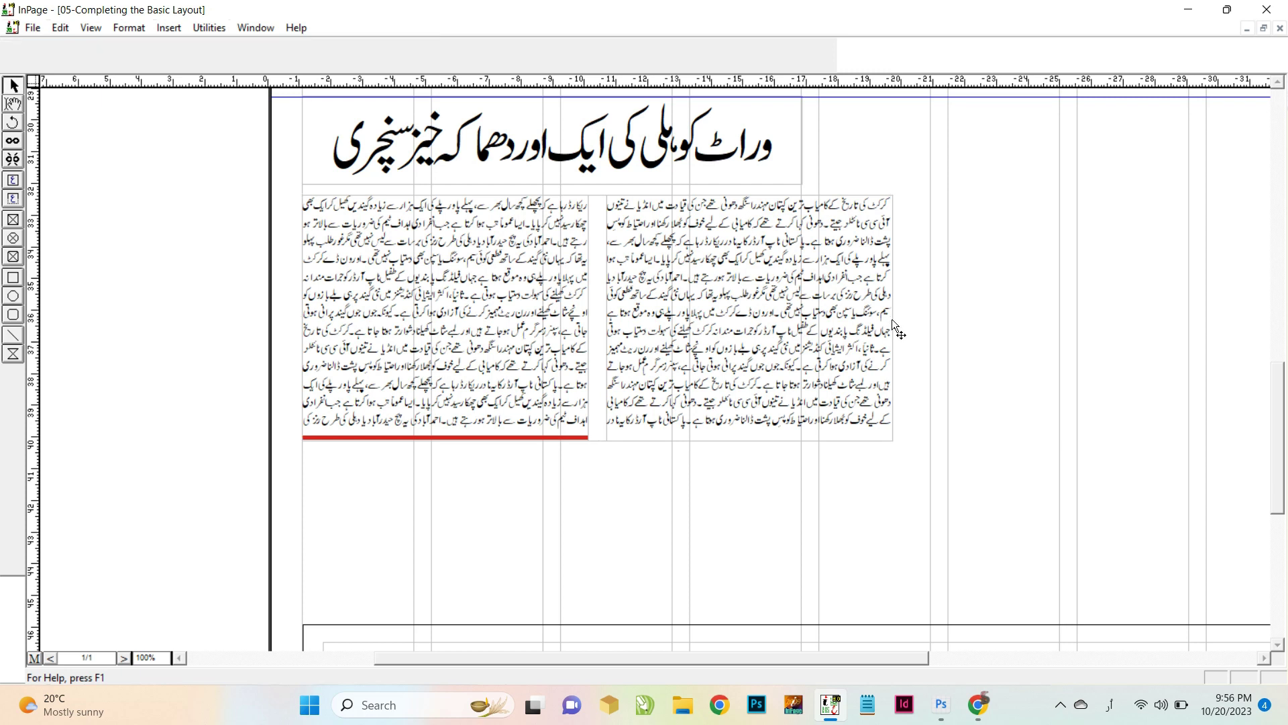
Step: Resize the new two-column text box to 15.7 cm wide, stretch it from the headline nearly to the bottom article, and save the document
drag(891, 319, 801, 319)
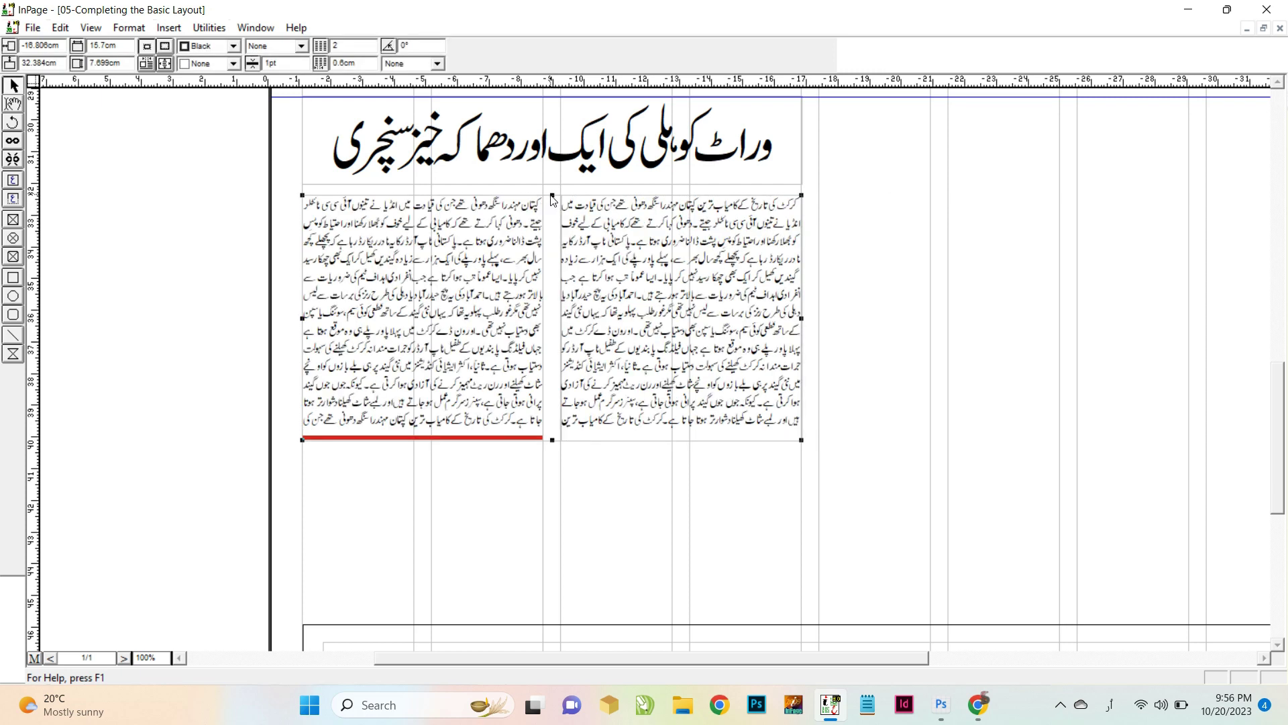
drag(552, 193, 552, 190)
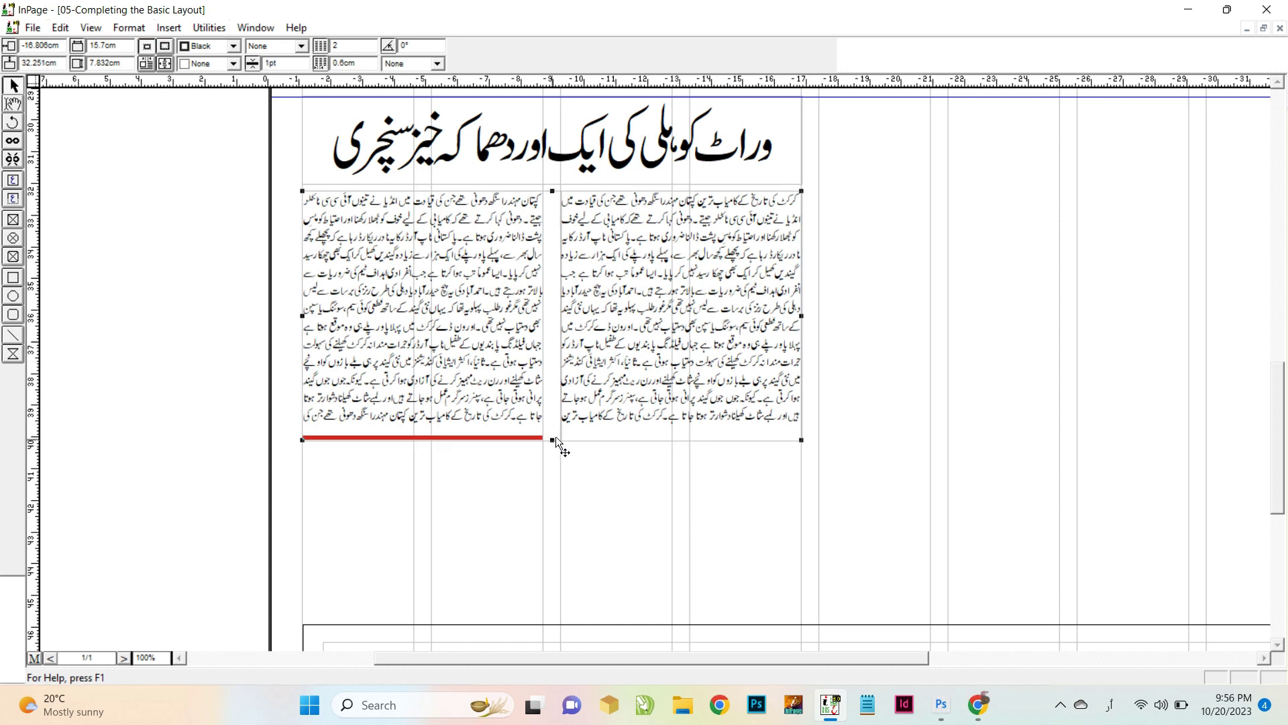
drag(553, 441, 552, 597)
click(409, 137)
key(ctrl+s)
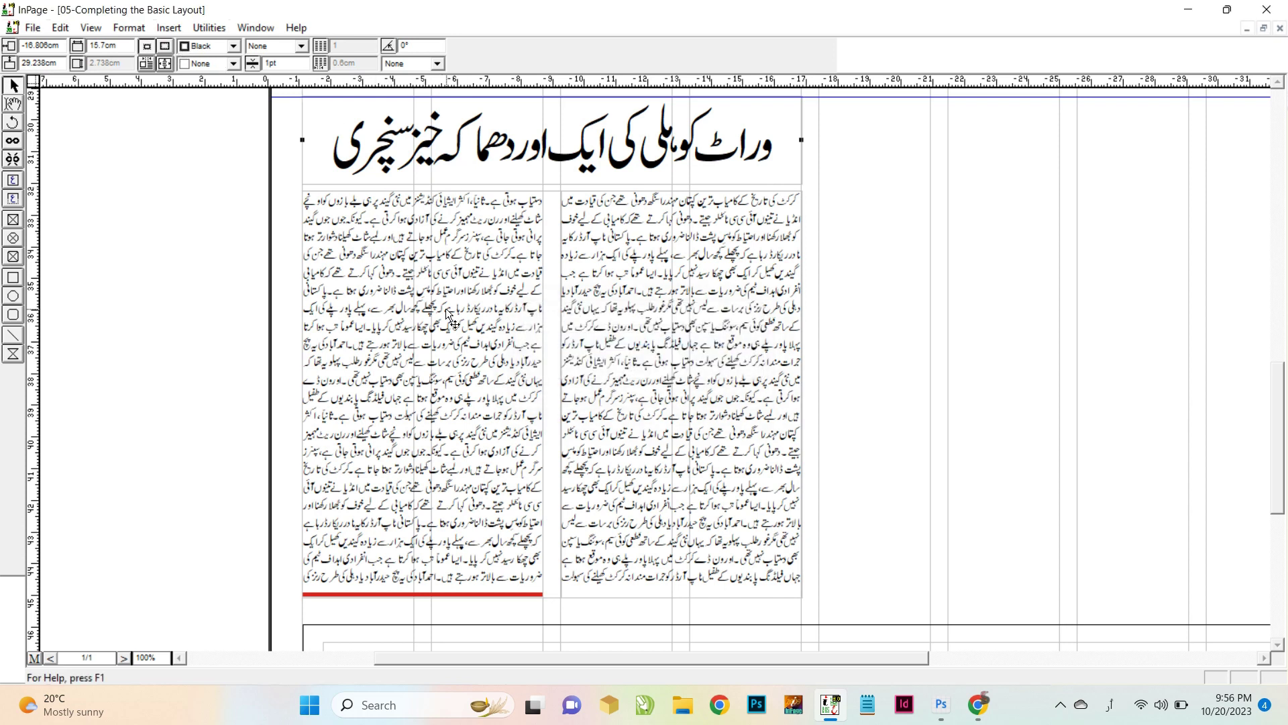
Step: Define a new light yellow document colour in CMYK100 with Yellow 18 and Black 0
click(138, 30)
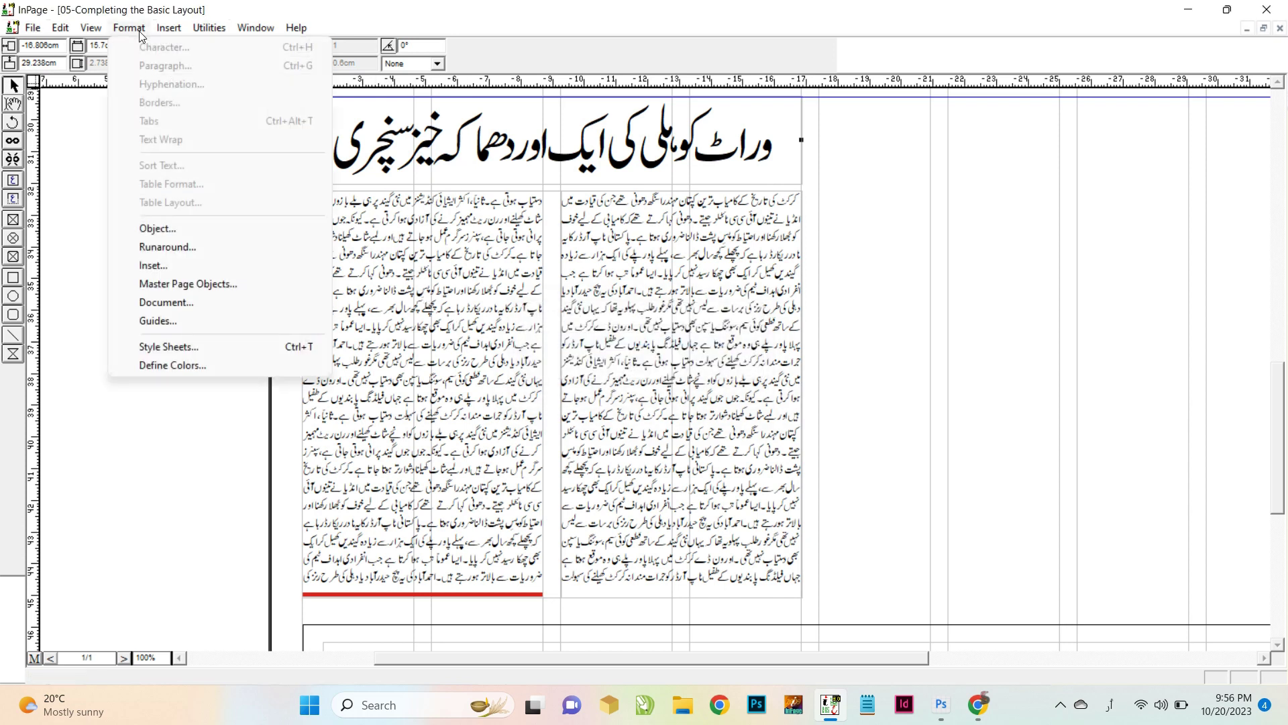
click(205, 365)
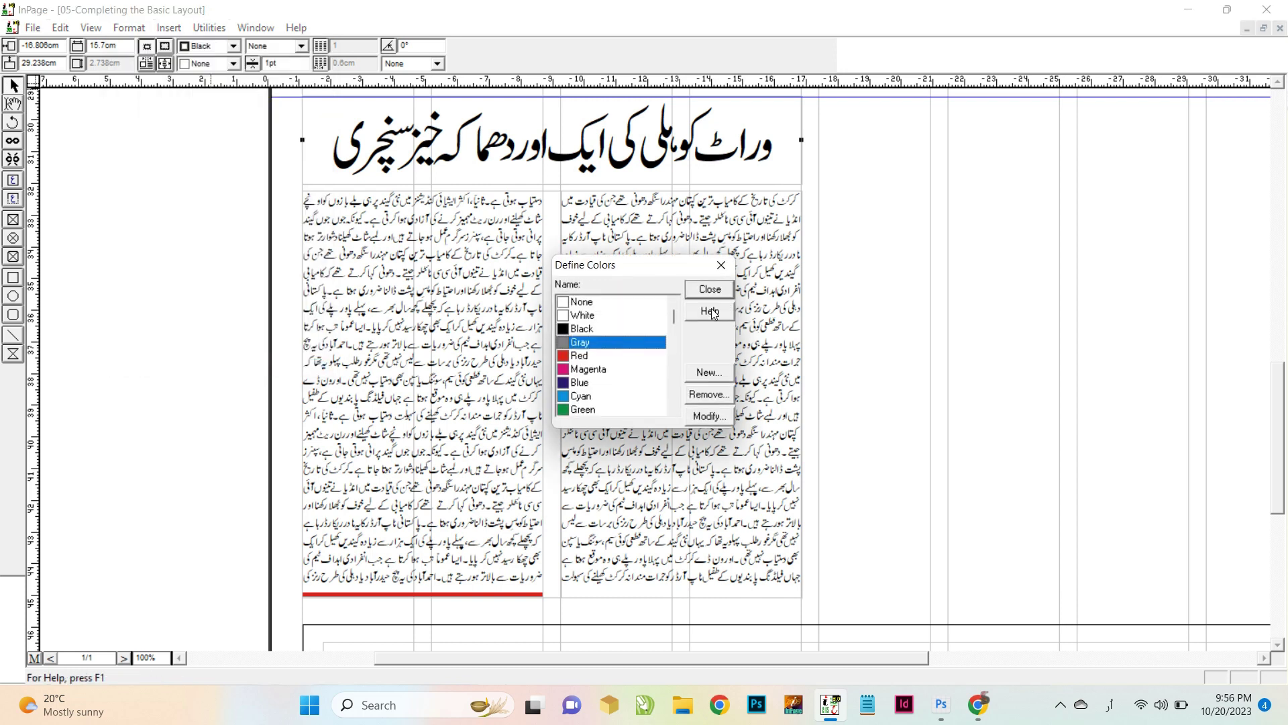
click(716, 372)
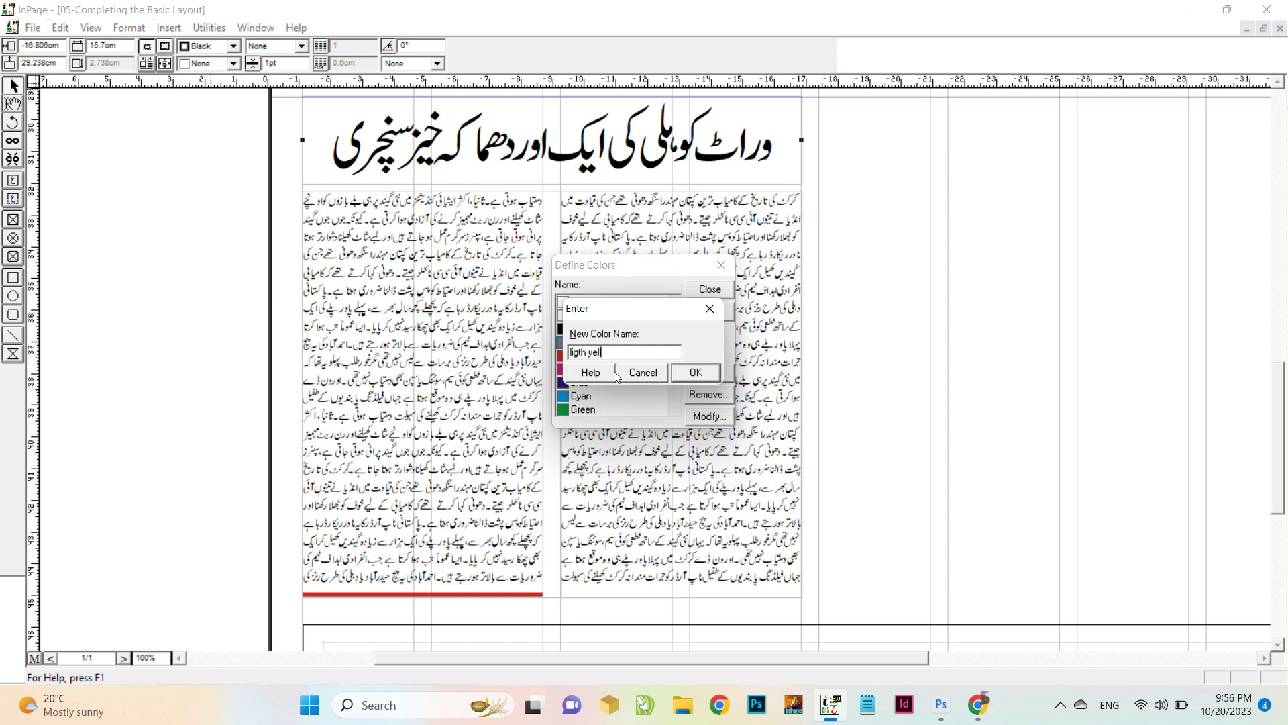
key(Return)
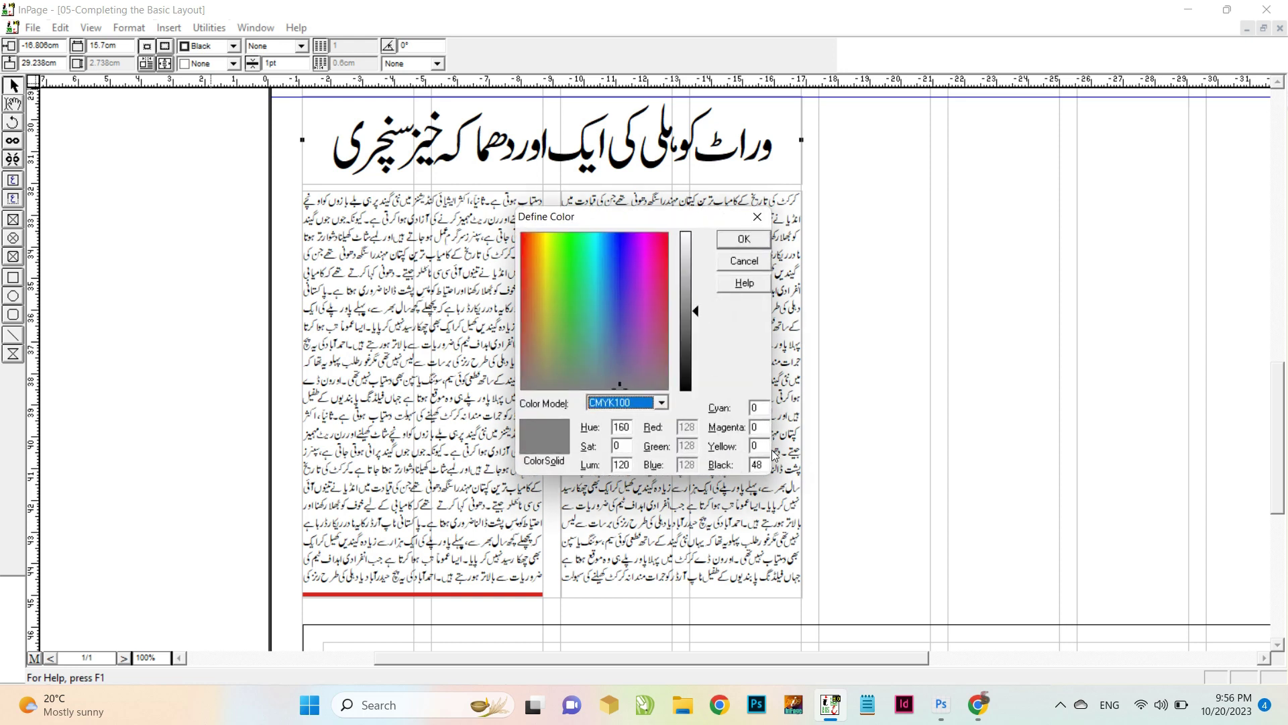
double_click(758, 465)
text(0)
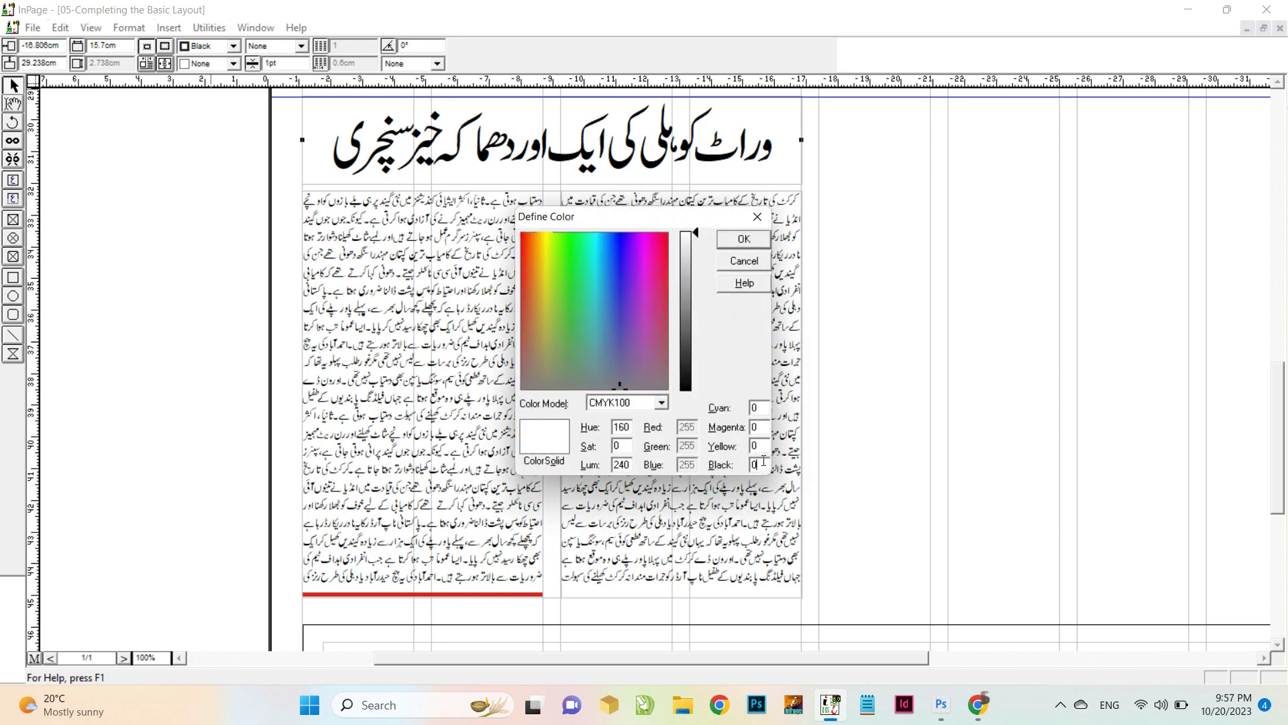
double_click(762, 446)
text(18)
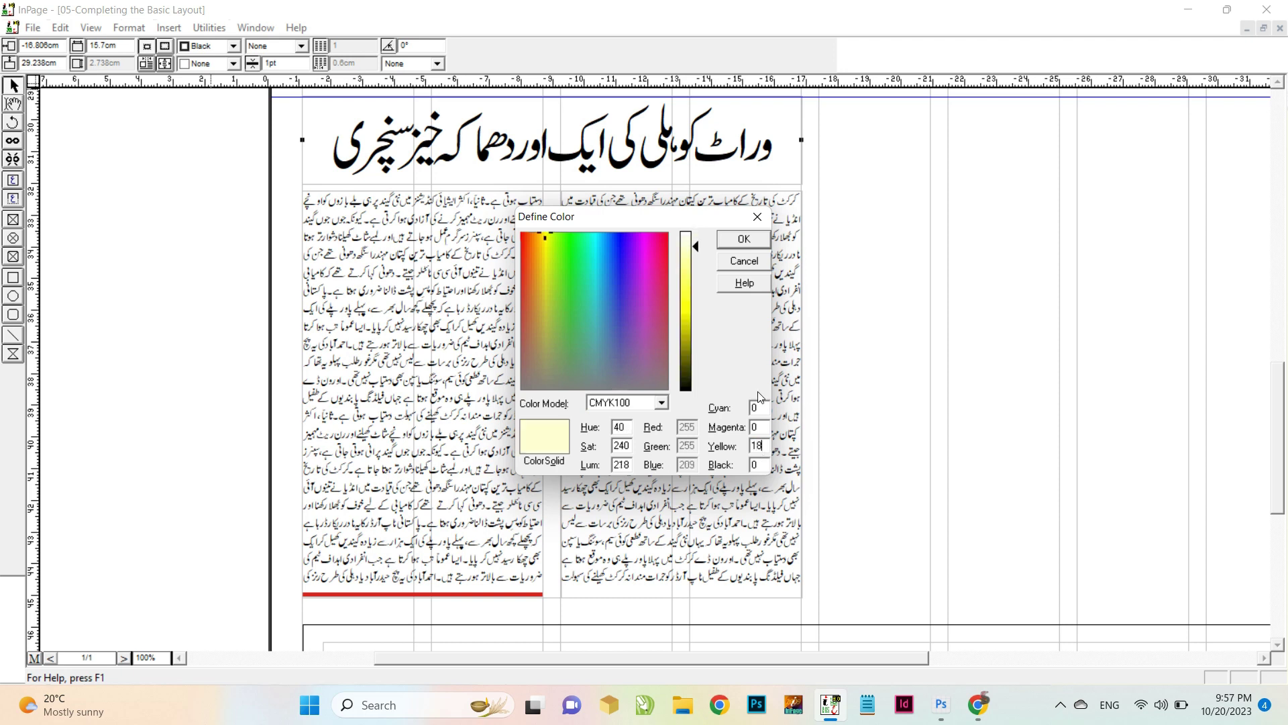
click(744, 241)
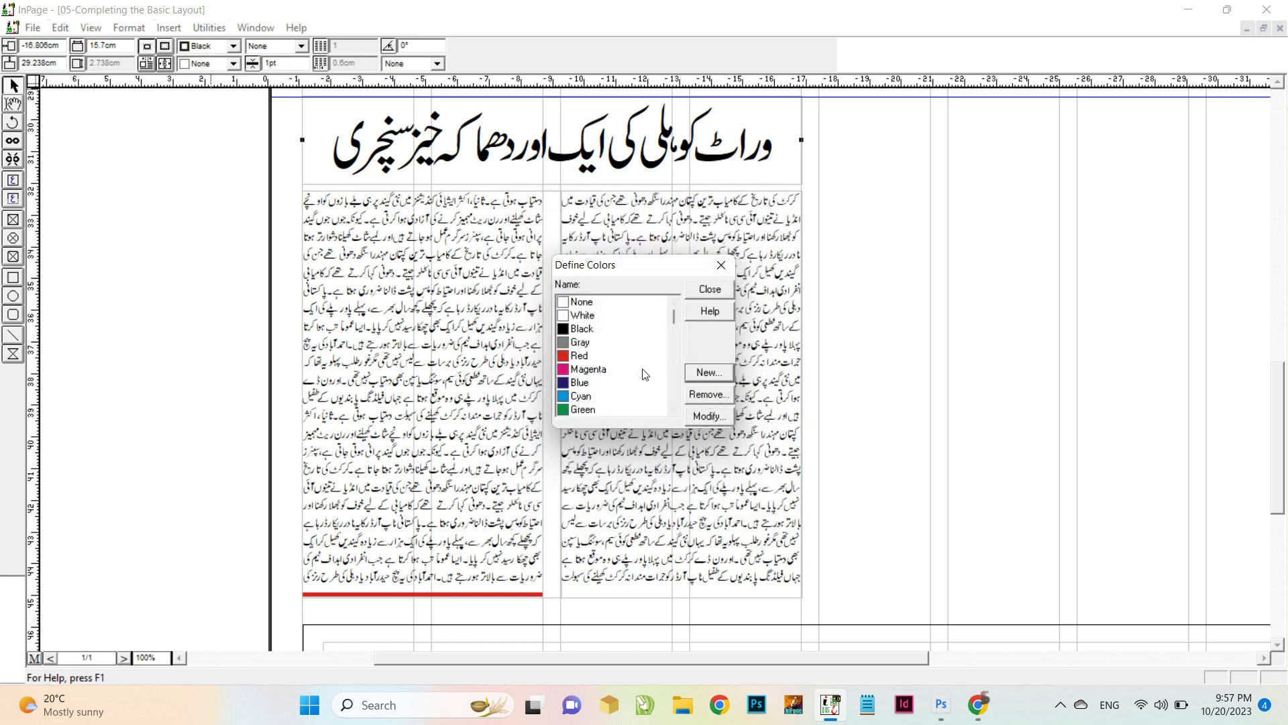
click(709, 293)
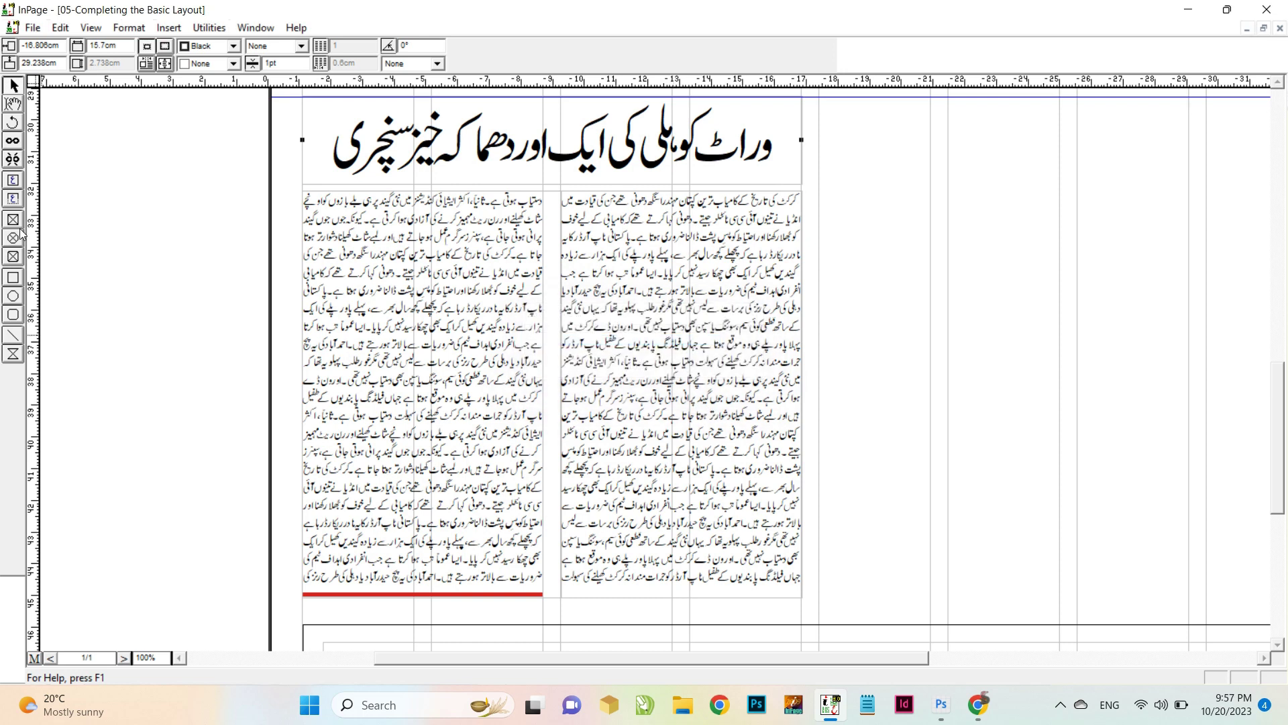
Step: Extend the two-column text box's lower edge slightly, making the box about 13 cm tall
click(548, 596)
drag(552, 597, 554, 603)
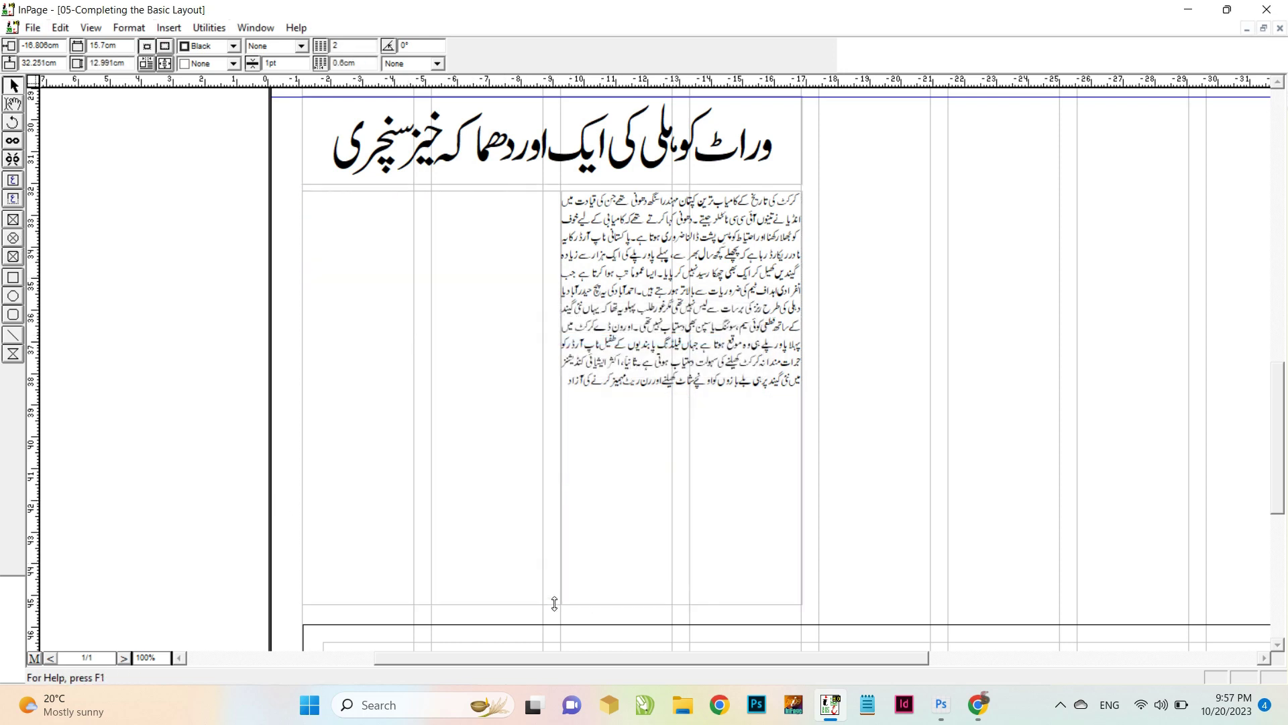
Step: Draw a picture box of about 7.55 × 7.25 cm over the upper part of the new article's left column
click(13, 220)
mouse_move(302, 194)
mouse_down()
mouse_move(376, 396)
mouse_move(545, 407)
mouse_up()
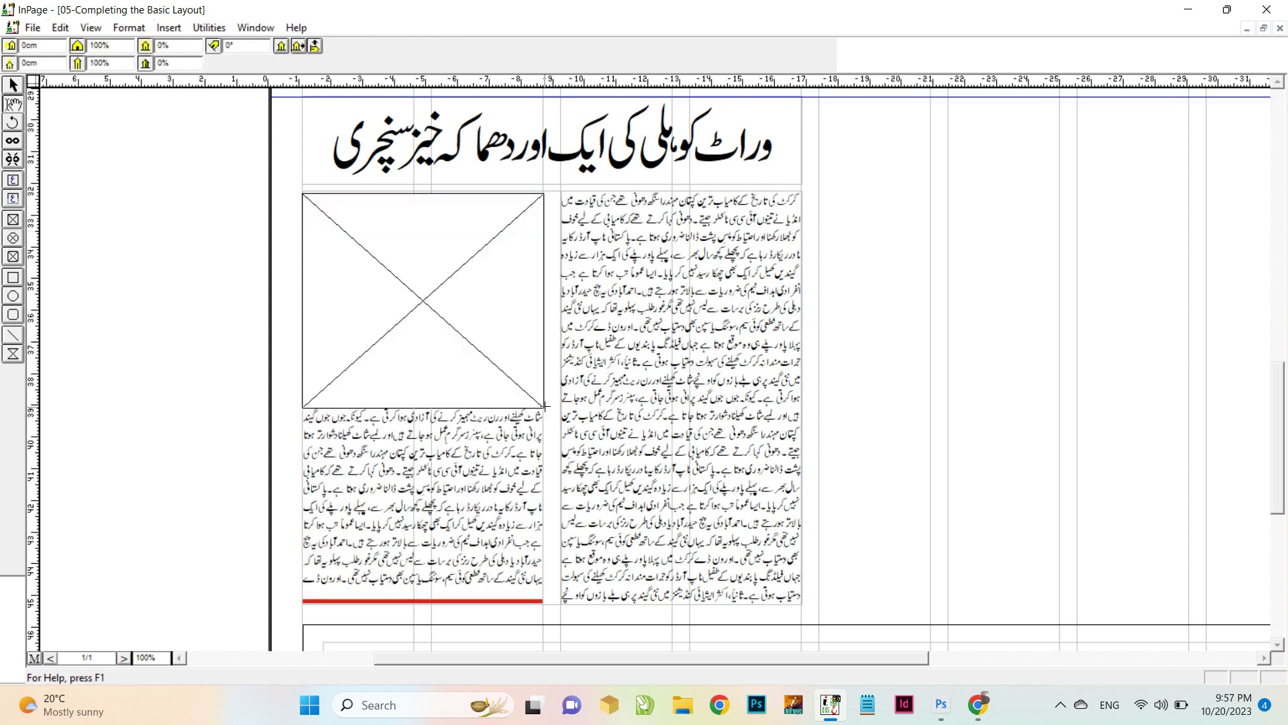
click(13, 85)
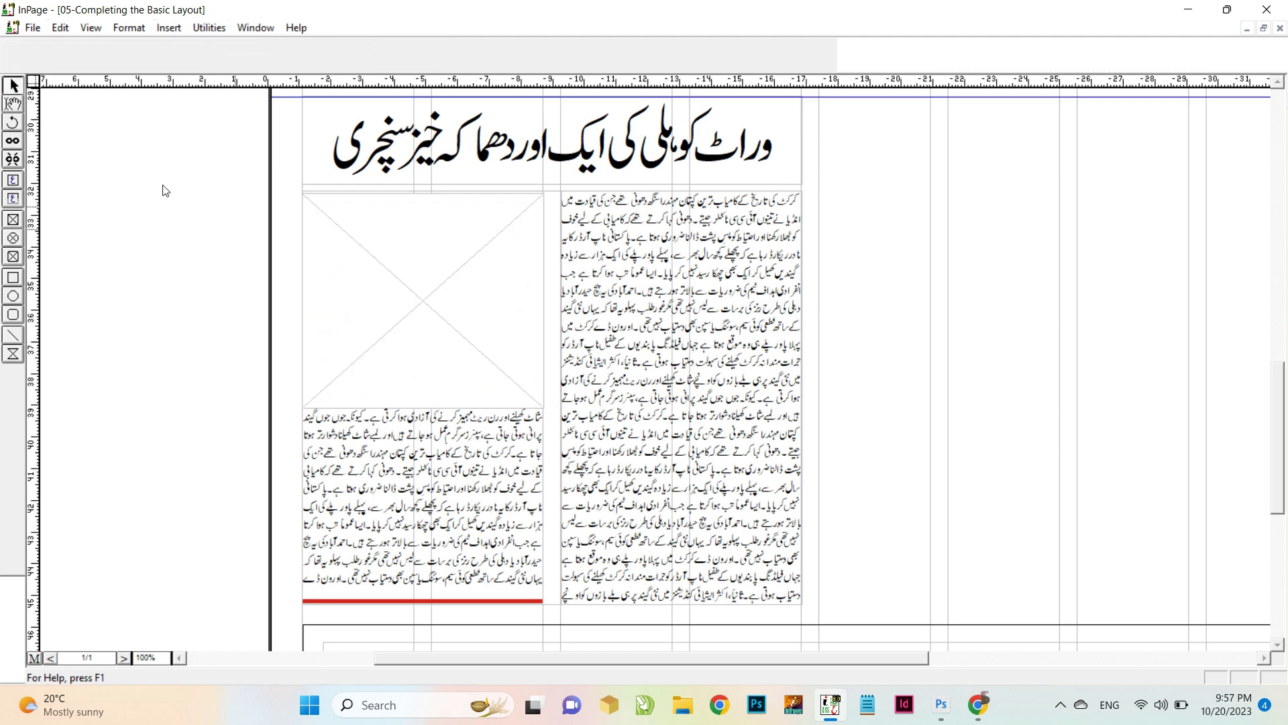
click(419, 419)
drag(424, 407, 423, 423)
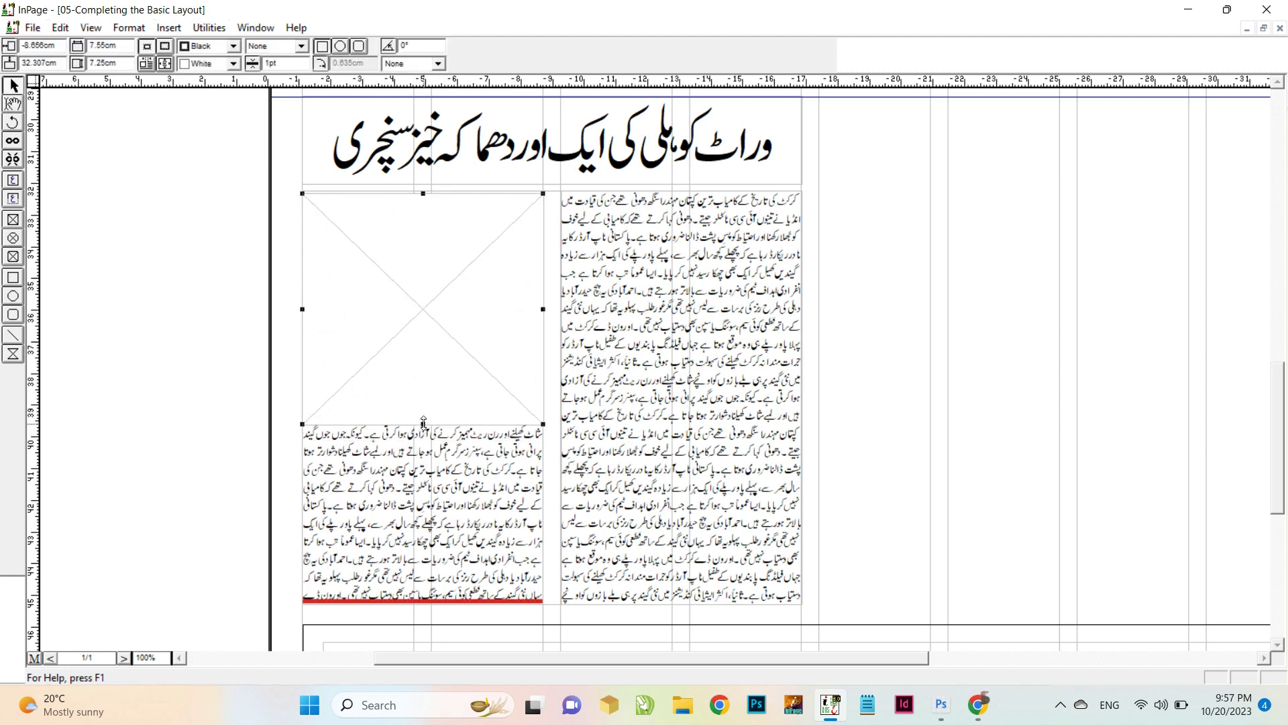
Step: Remove the incomplete sentence at the end of the article's left column and save the document
click(11, 105)
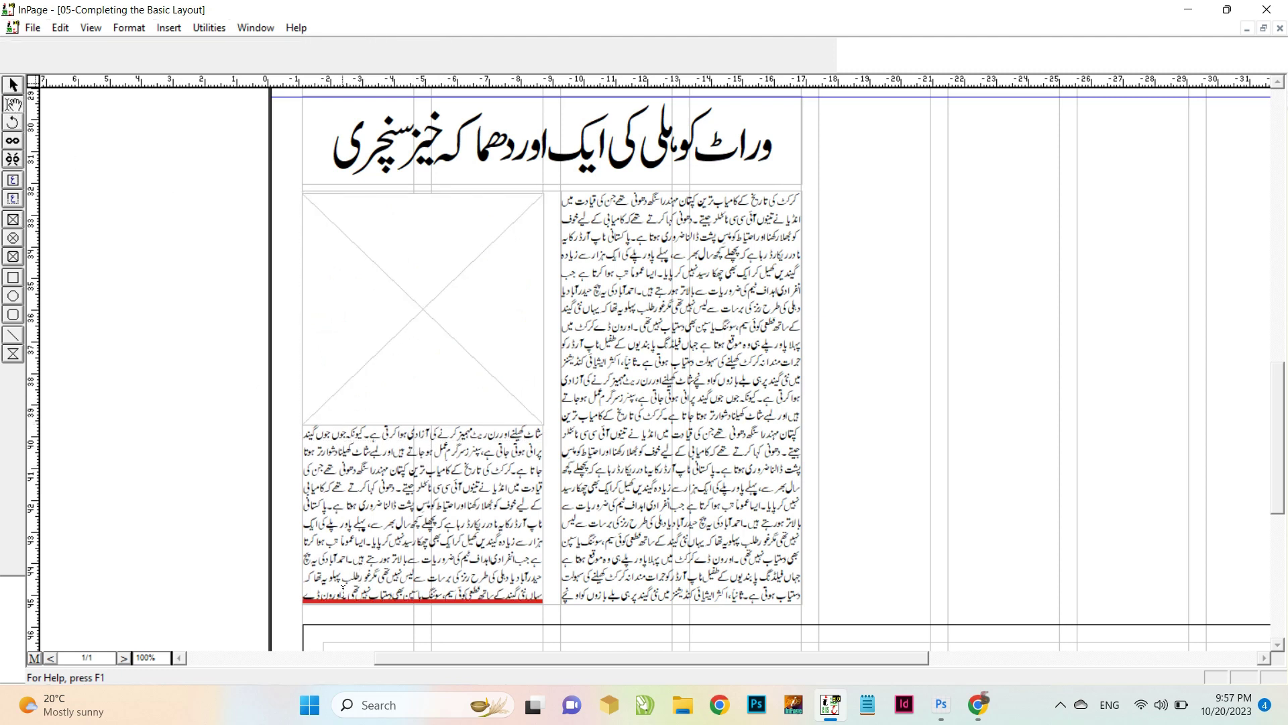
click(341, 592)
key(Return)
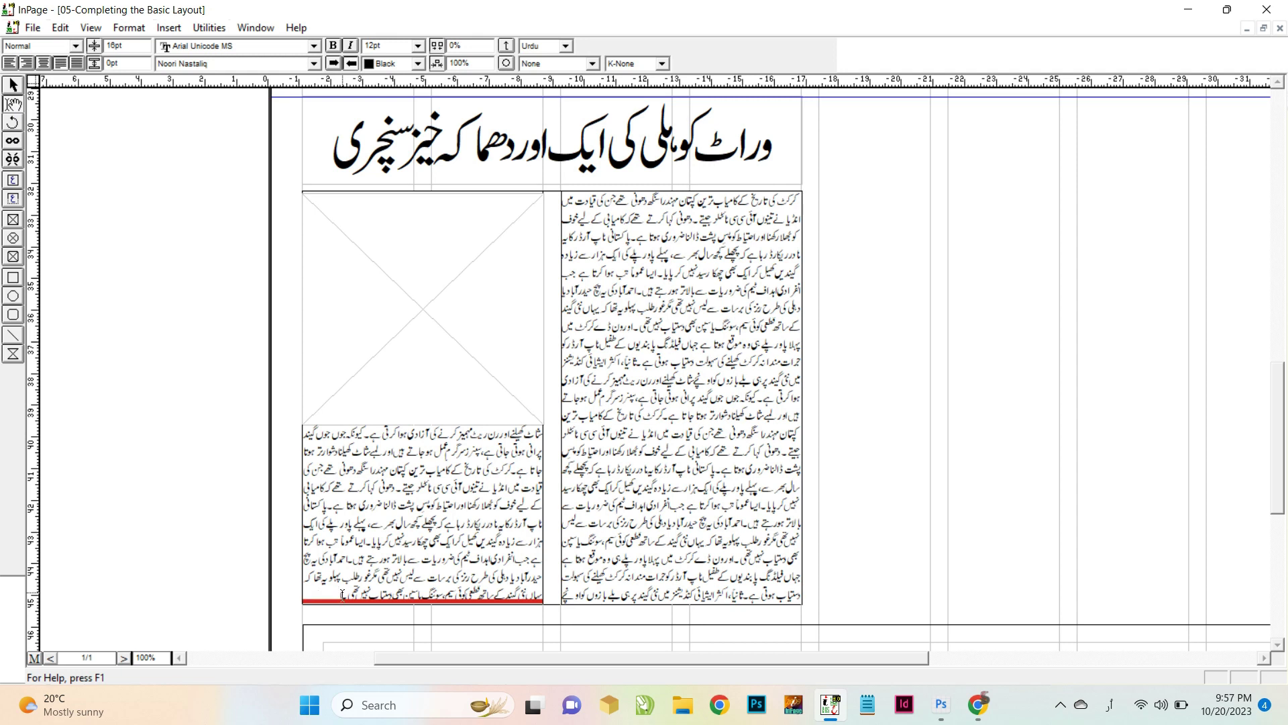
key(ctrl+s)
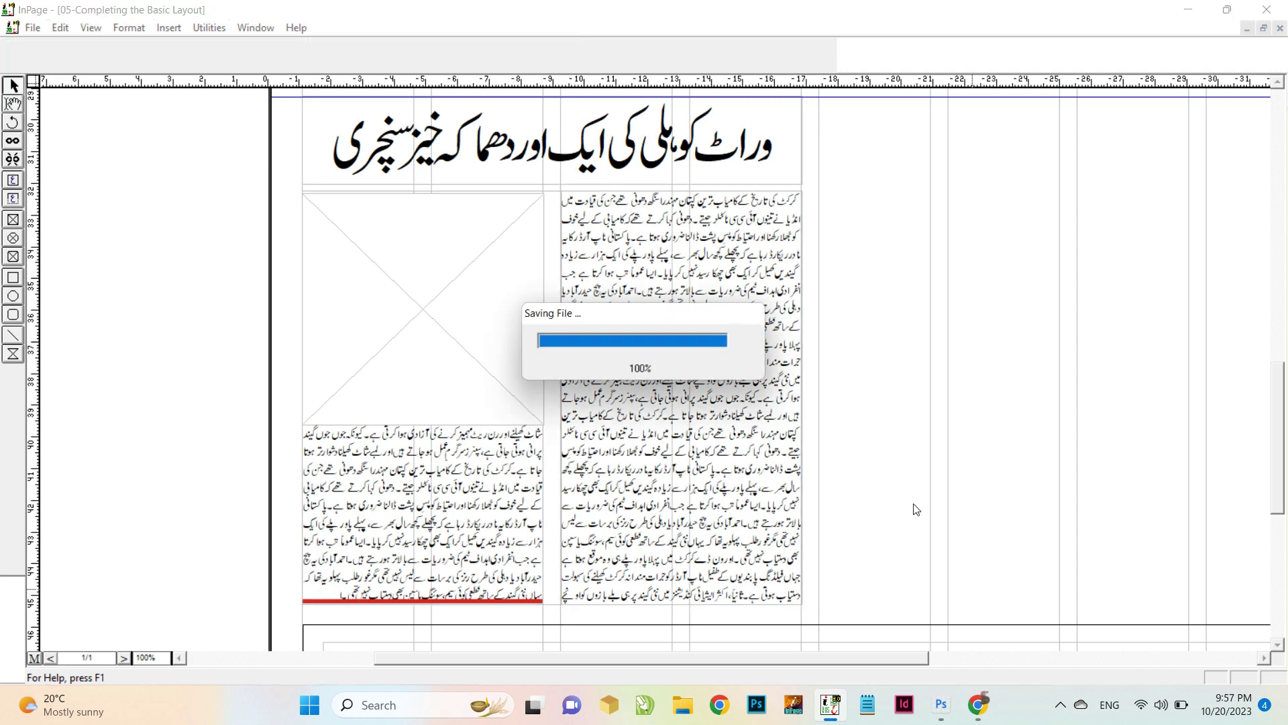
Step: Switch to Chrome and look through the BBC Urdu cricket article for a photo of the batsman and wicketkeeper
click(972, 719)
scroll(695, 485, down, 10)
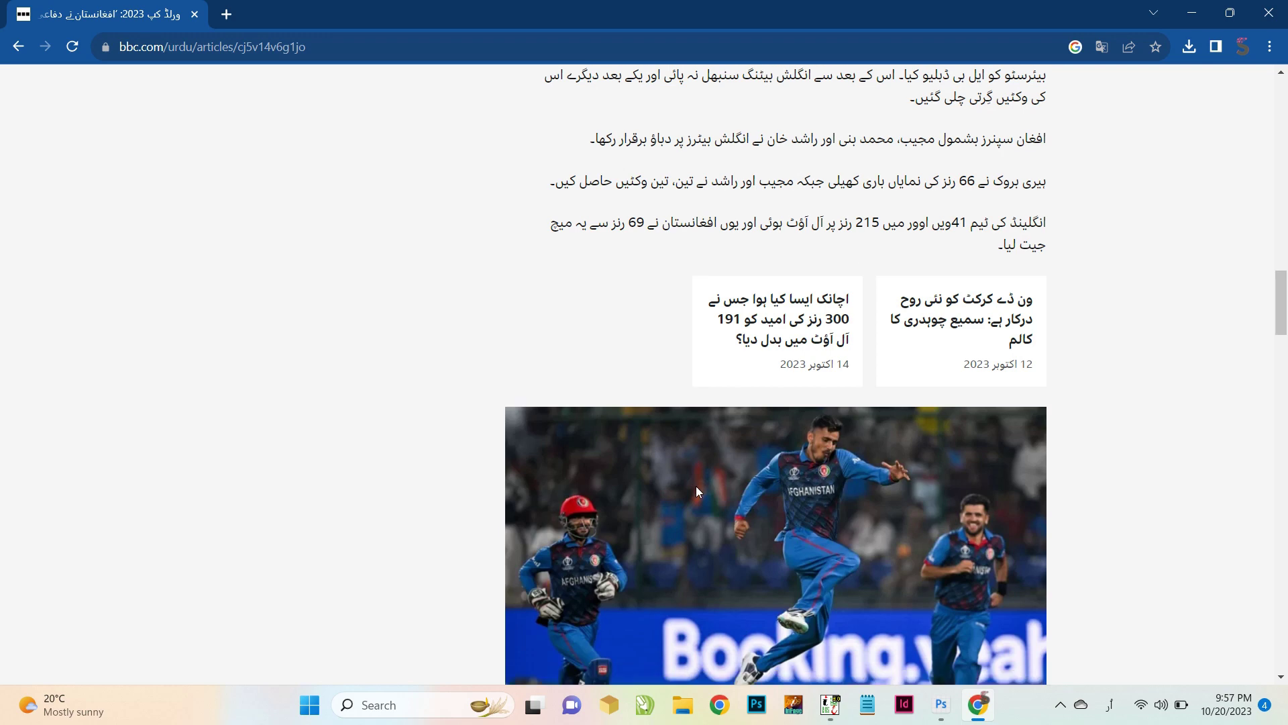
scroll(691, 442, down, 16)
scroll(698, 402, up, 11)
scroll(702, 365, up, 10)
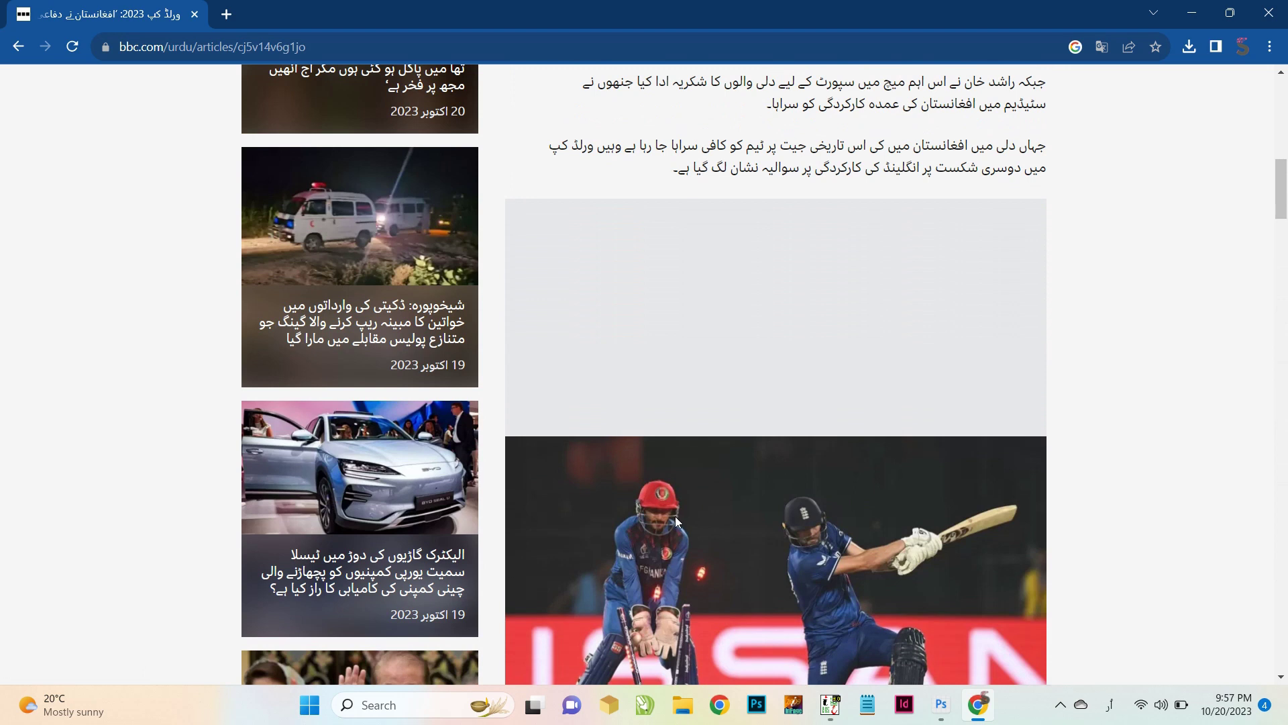
right_click(675, 516)
click(706, 414)
click(839, 713)
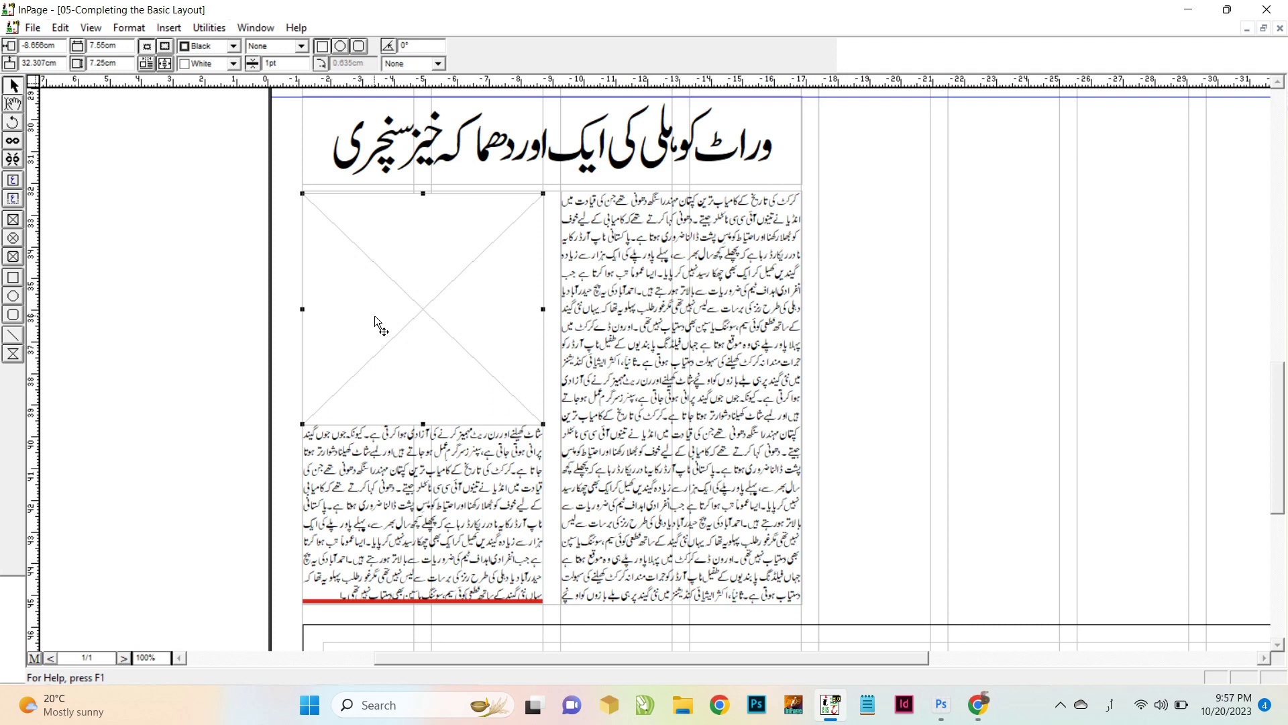
Step: Switch to Chrome and save the batsman and wicketkeeper photo as a JPEG image in the Material folder
click(977, 704)
right_click(687, 312)
scroll(658, 319, down, 5)
right_click(627, 316)
click(678, 354)
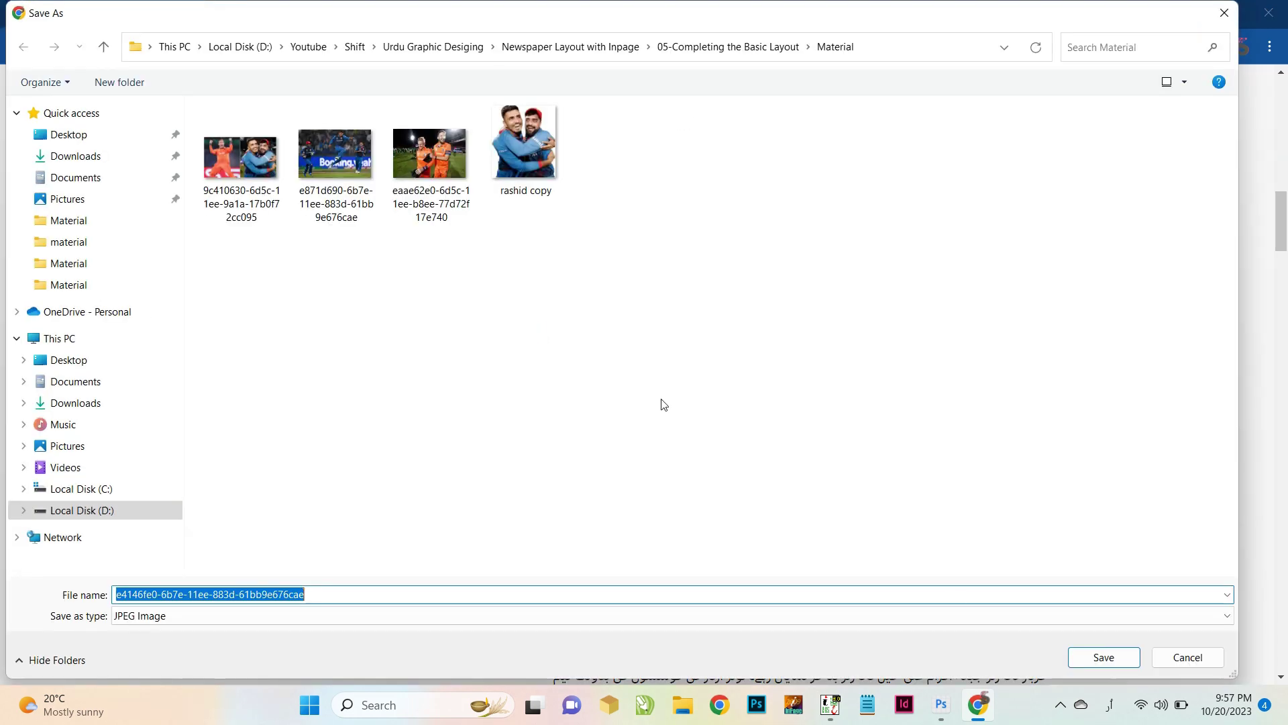
click(1073, 661)
Step: Switch to InPage and import the saved batsman and wicketkeeper photo into the empty picture box
click(830, 704)
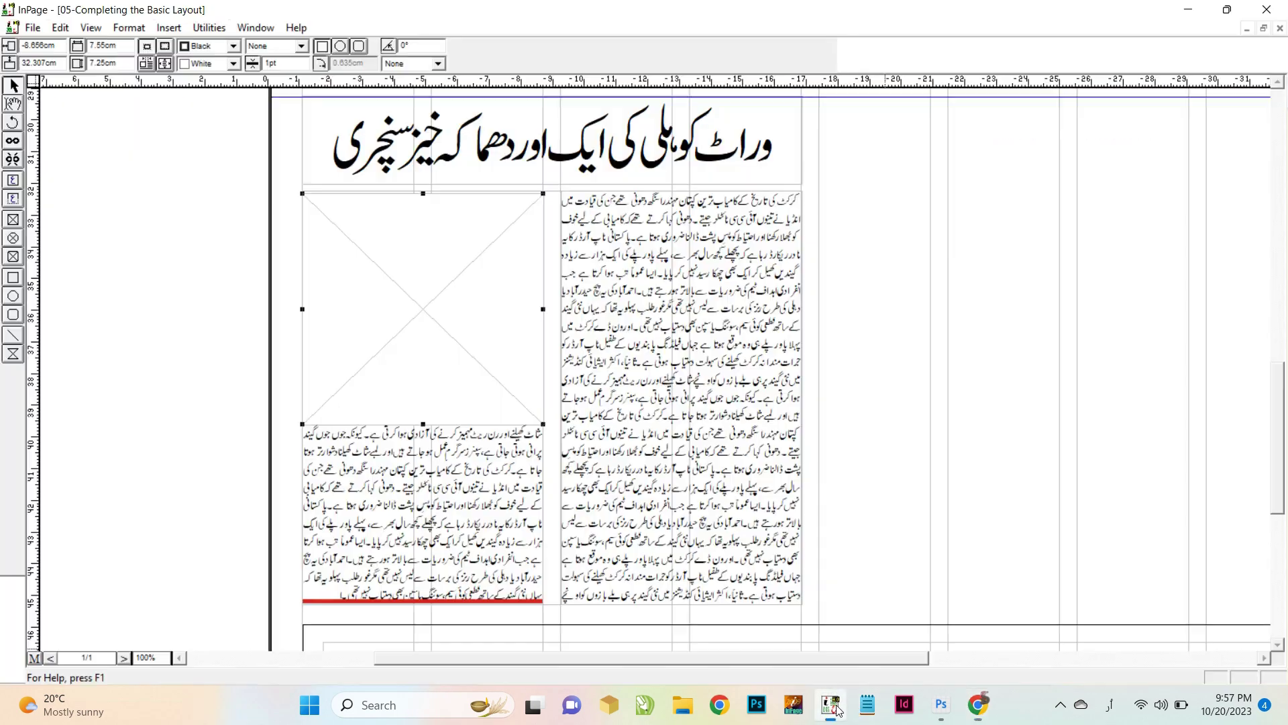
click(12, 103)
double_click(398, 268)
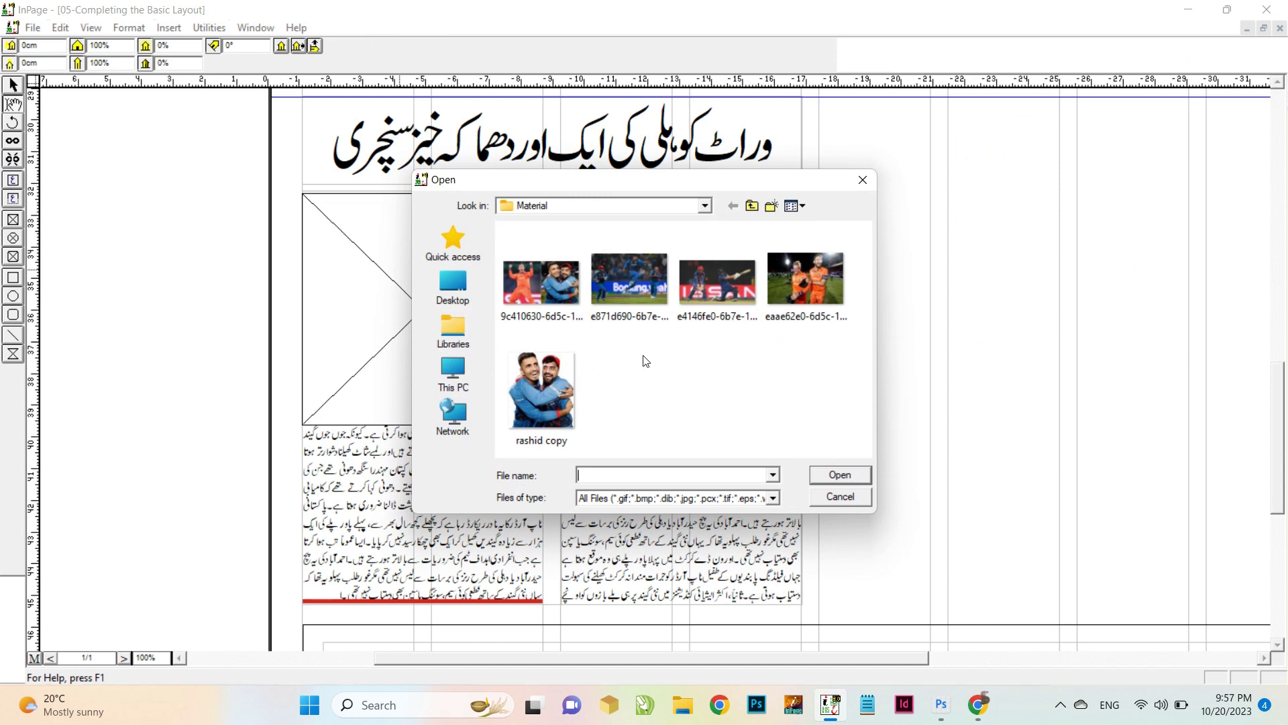
double_click(717, 295)
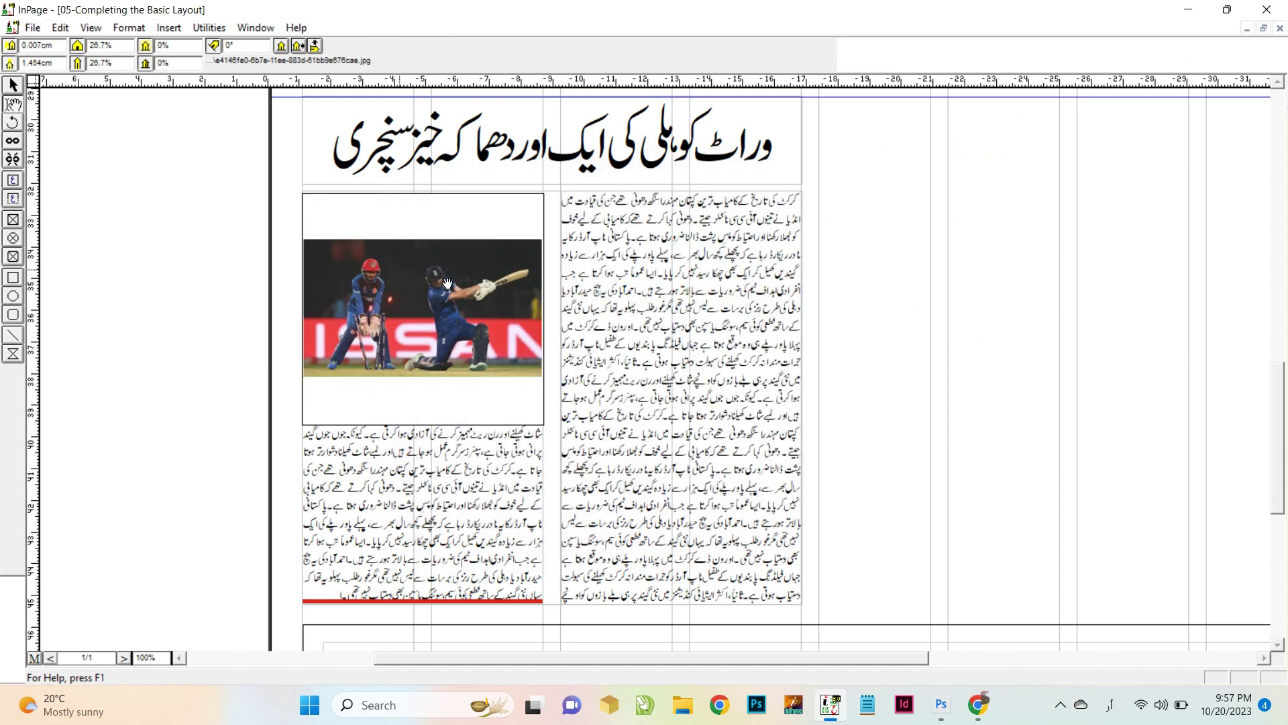
Step: Scale the photo to 99% in both directions and shift it so the wicketkeeper fills the picture box
double_click(97, 45)
text(99)
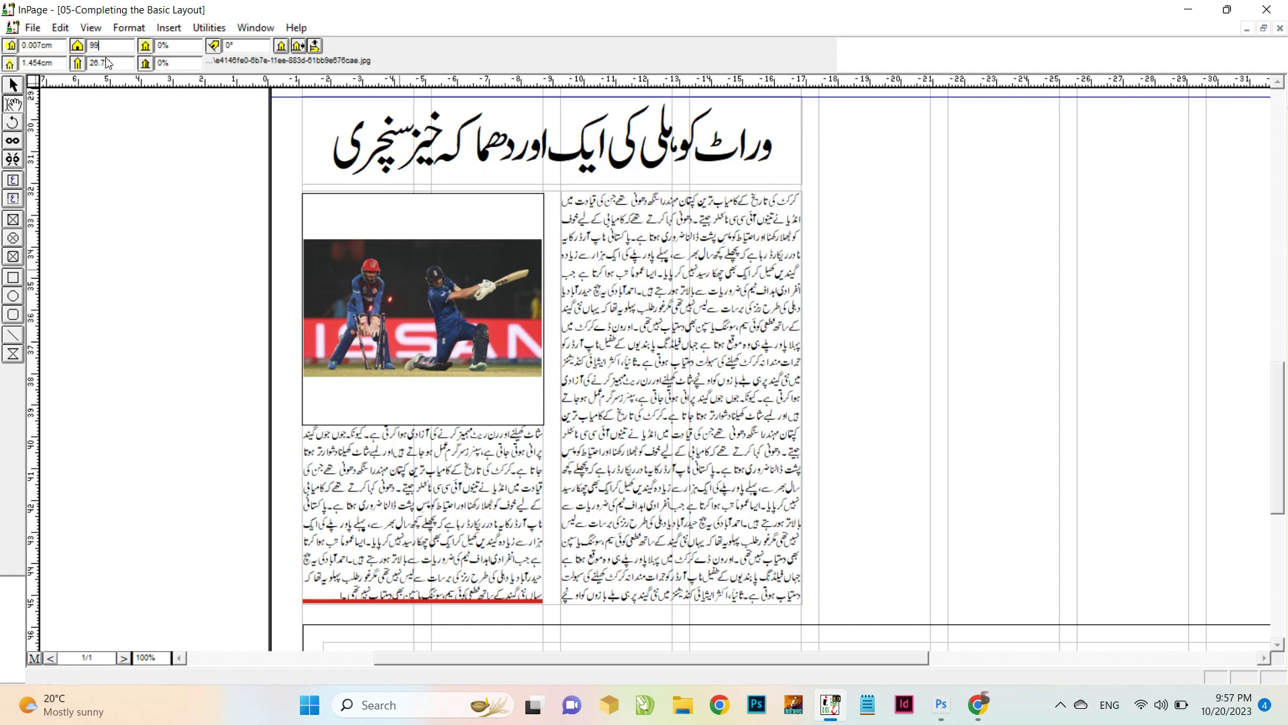
click(105, 62)
text(99)
key(Return)
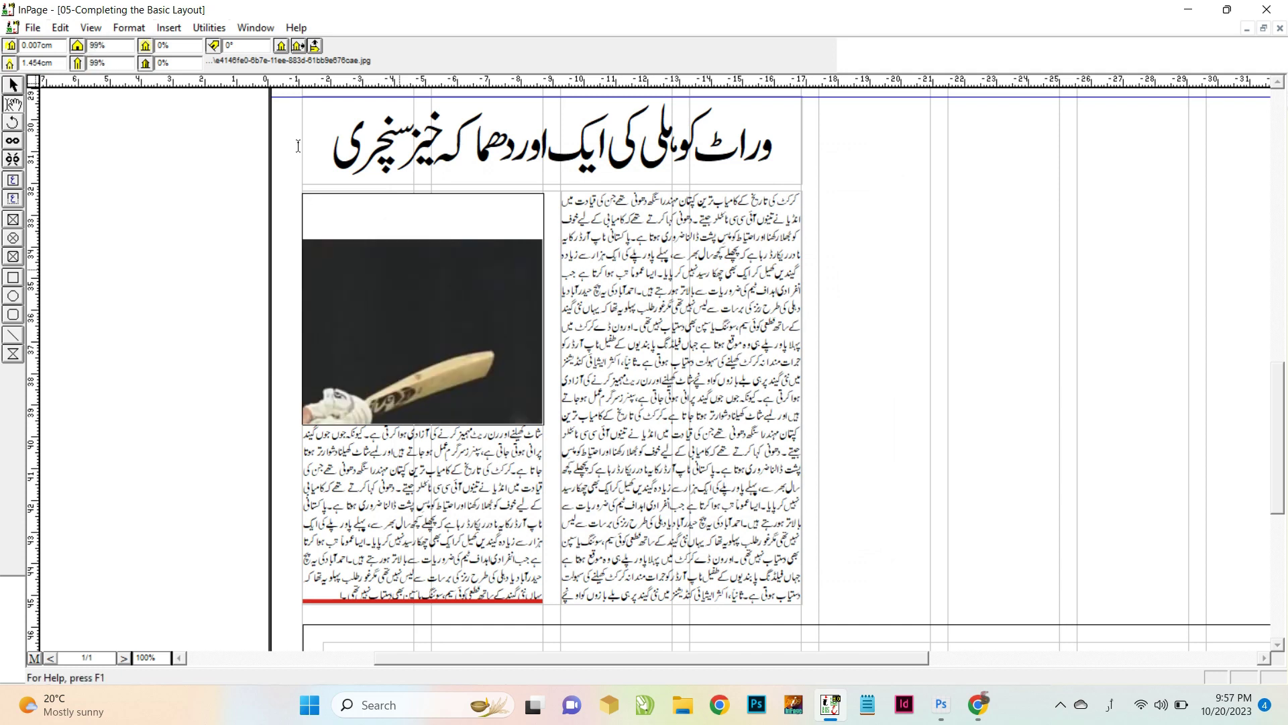
drag(419, 318, 872, 214)
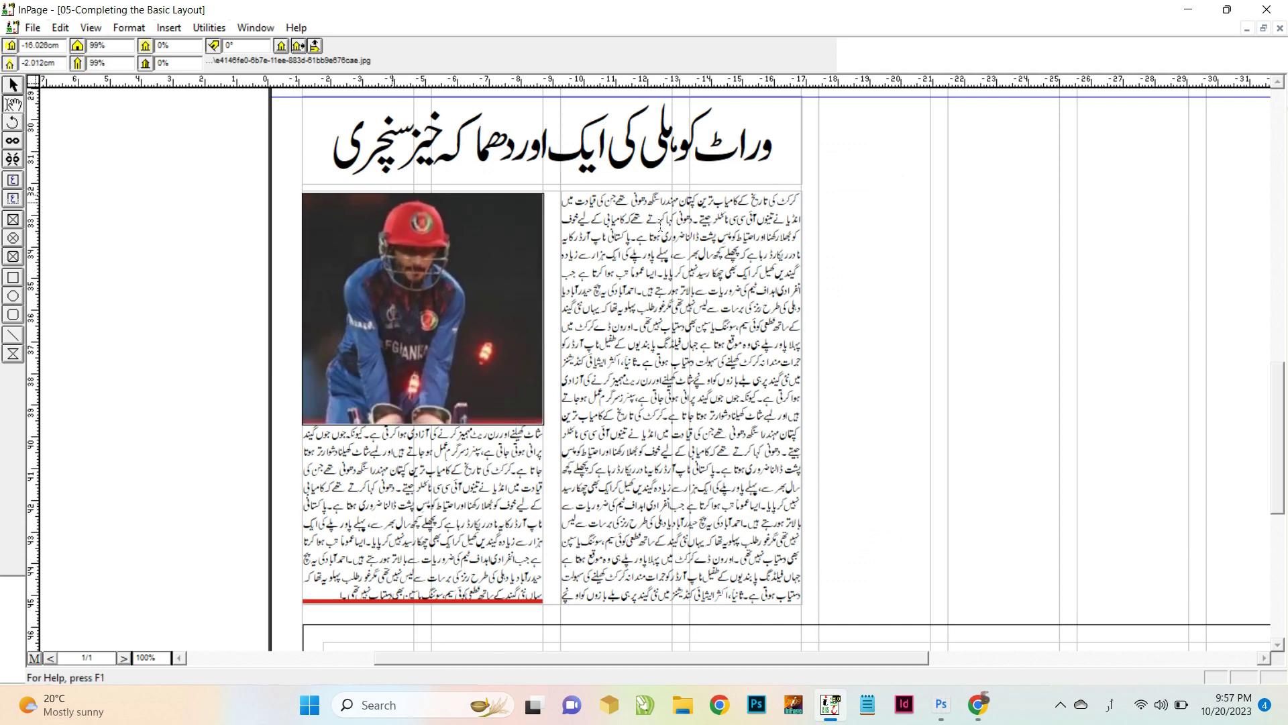
Step: Duplicate the article's headline, text box and photo together and place the copy beside the original, in the page's right half
click(13, 86)
right_click(465, 228)
right_click(625, 474)
scroll(506, 320, up, 1)
drag(216, 94, 759, 619)
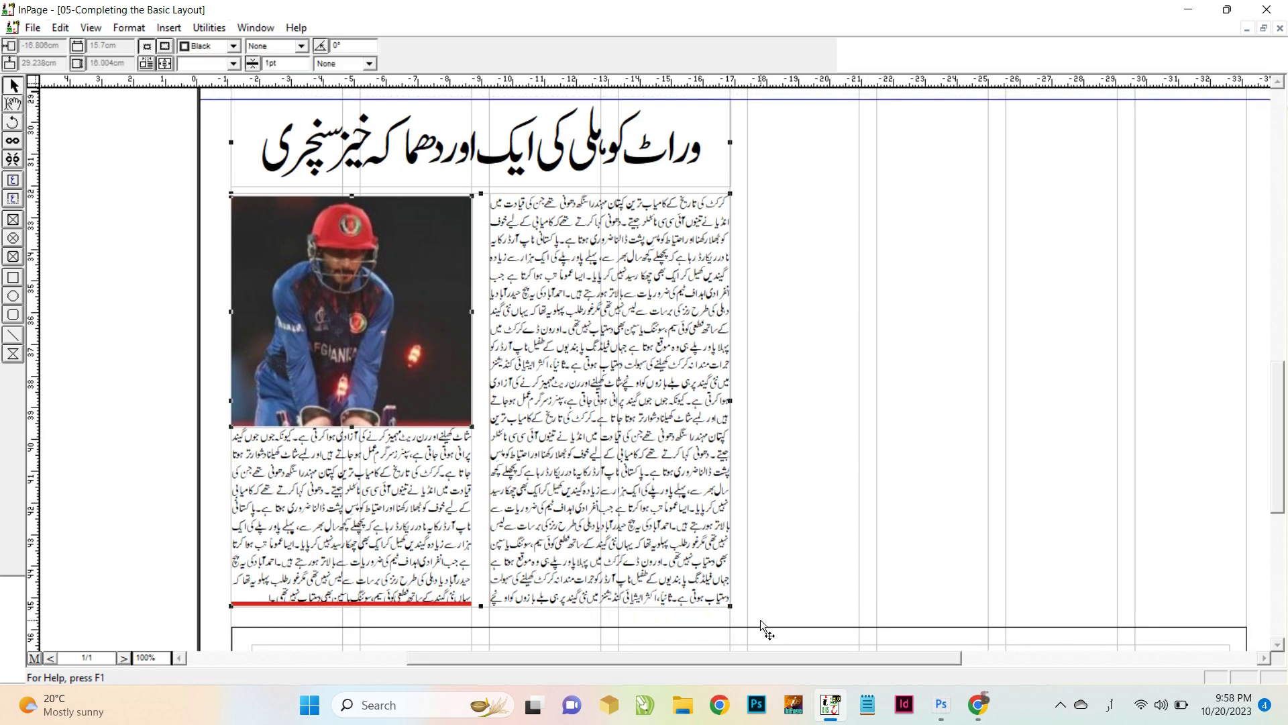
key(ctrl+c)
key(ctrl+v)
click(1180, 310)
drag(1180, 310, 1063, 286)
drag(746, 253, 746, 249)
click(1185, 334)
Step: Move the copied article's photo into its right-hand column, fit the page in view, and save the document
click(775, 286)
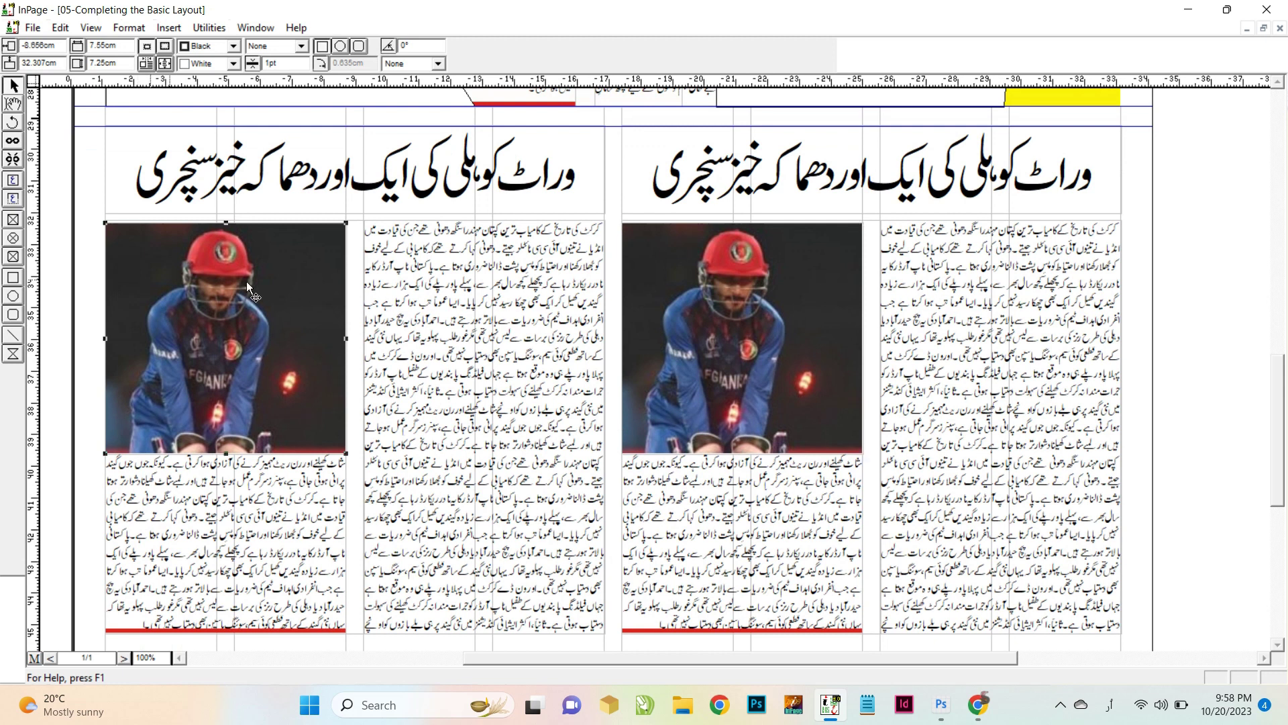
drag(658, 307, 919, 306)
key(ctrl+0)
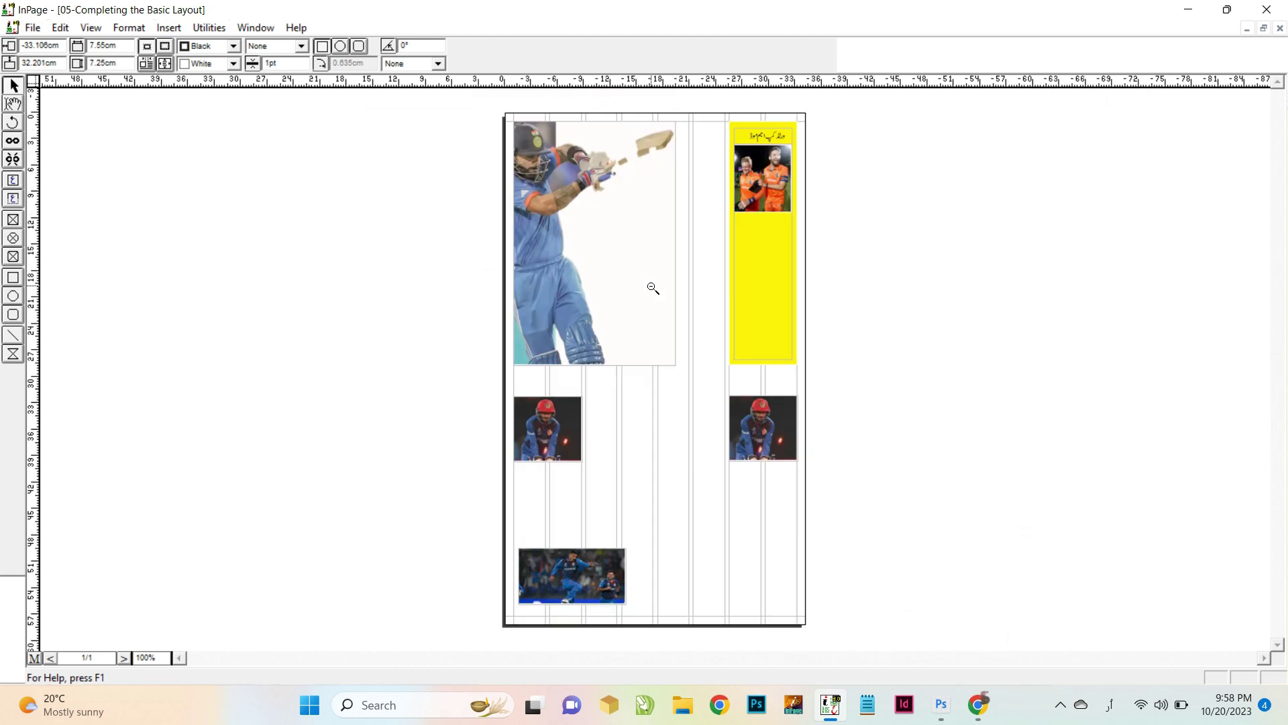
key(ctrl+s)
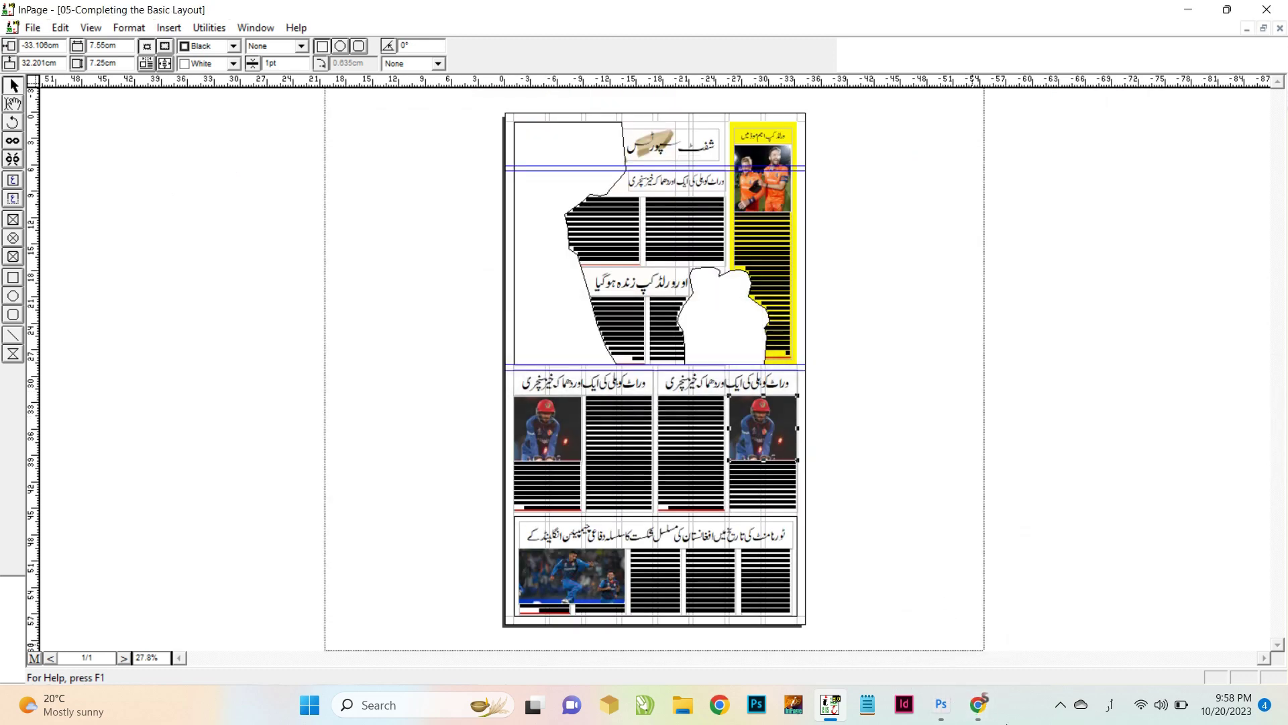
Step: Switch to Chrome, save the article's lead photo of two hugging players as JPEG in the Material folder, and return to InPage
click(978, 705)
scroll(710, 332, down, 1)
scroll(709, 332, down, 20)
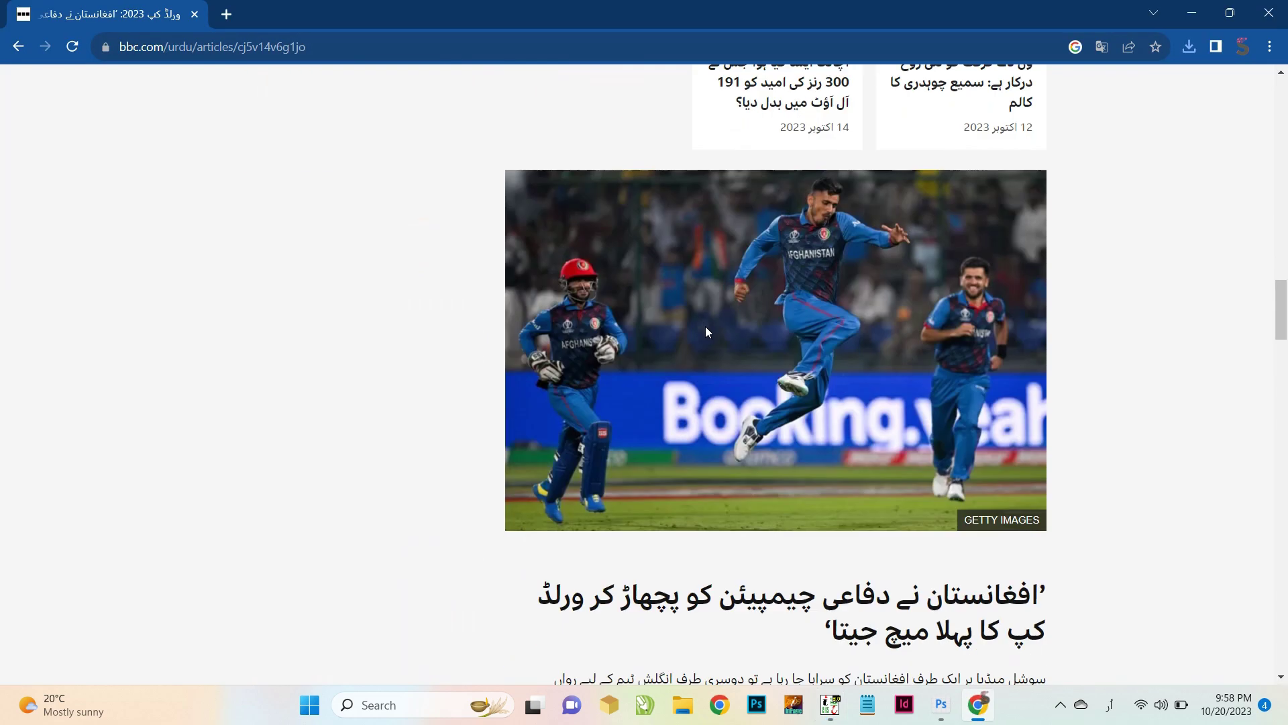
scroll(704, 337, down, 7)
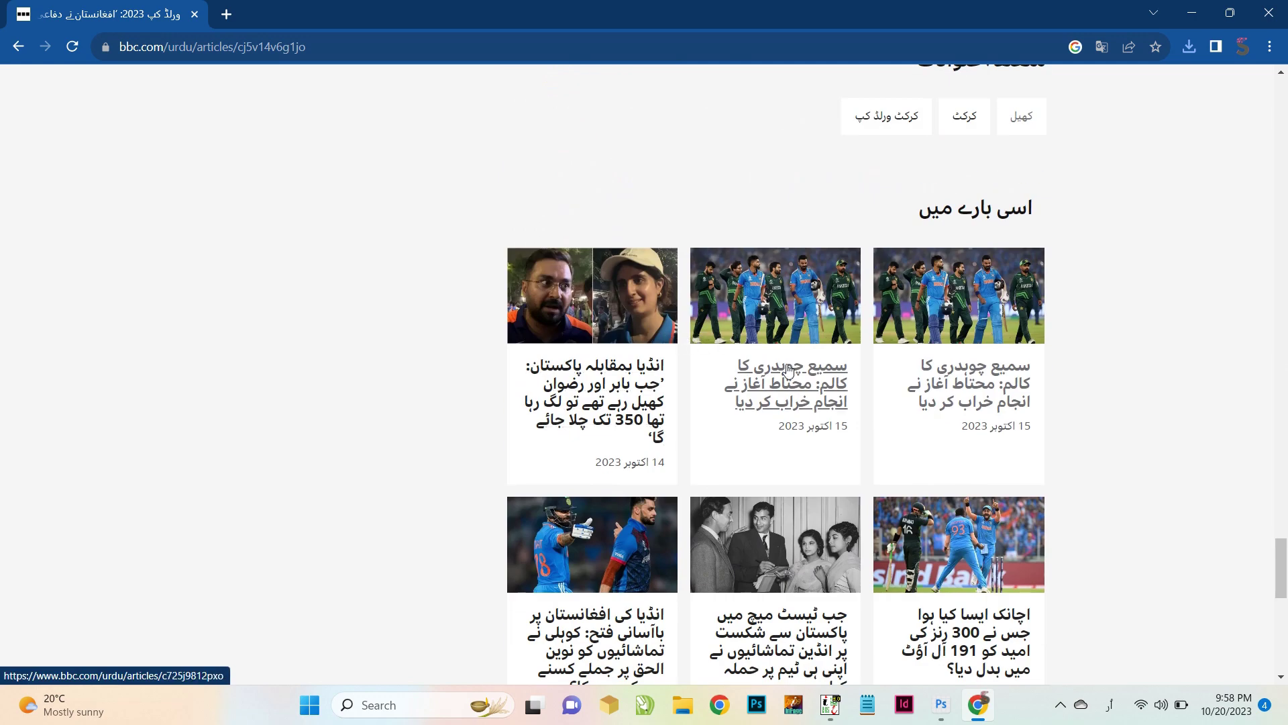
scroll(760, 344, up, 20)
scroll(760, 344, up, 15)
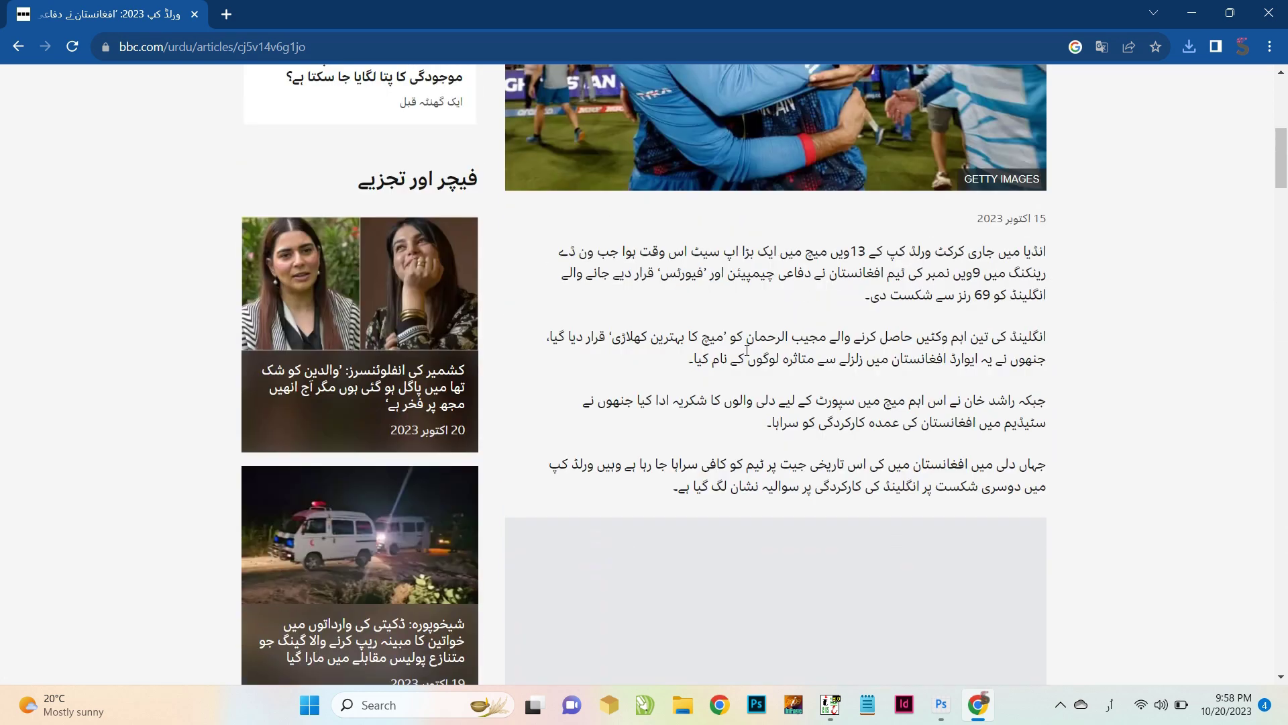
scroll(746, 351, up, 6)
right_click(737, 415)
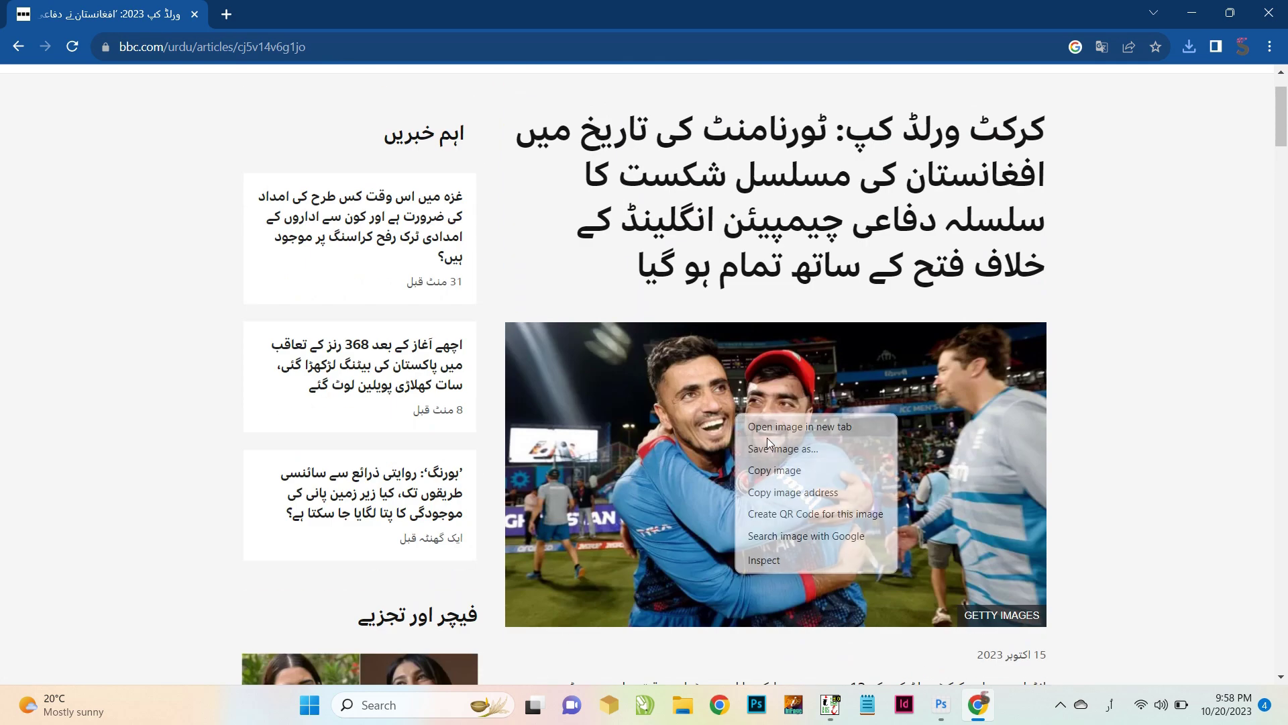
click(782, 449)
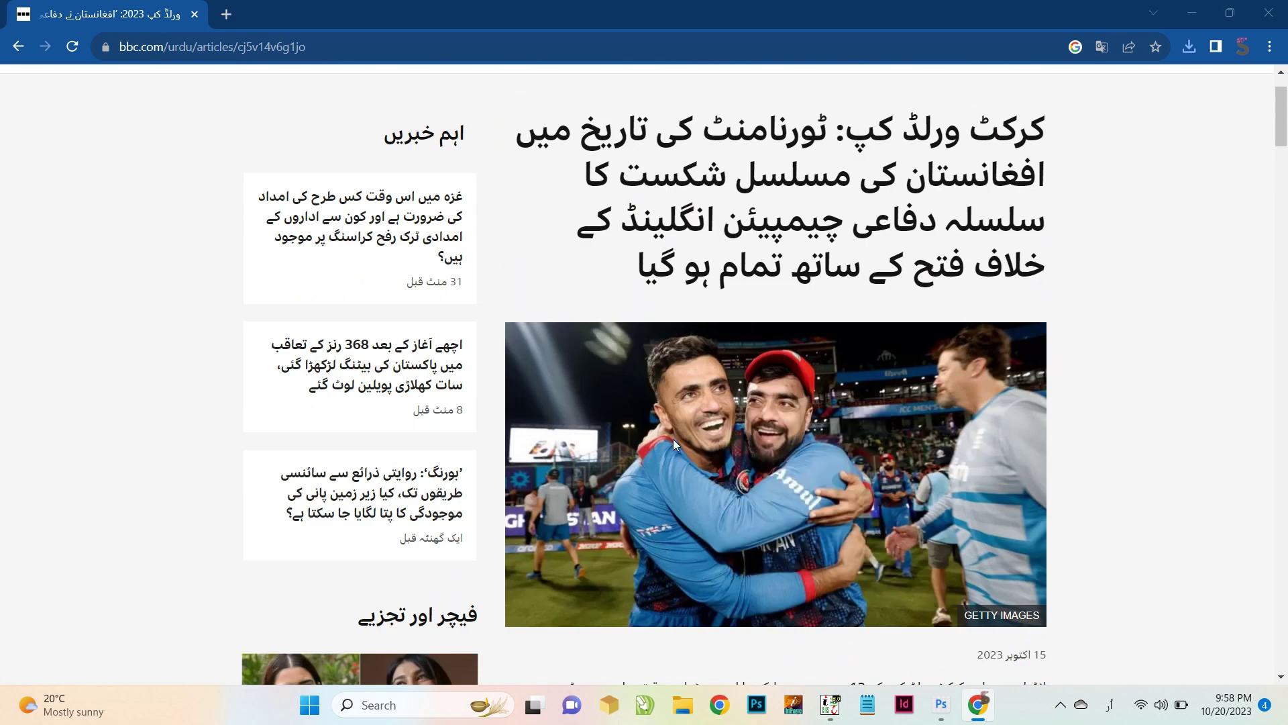
click(1104, 657)
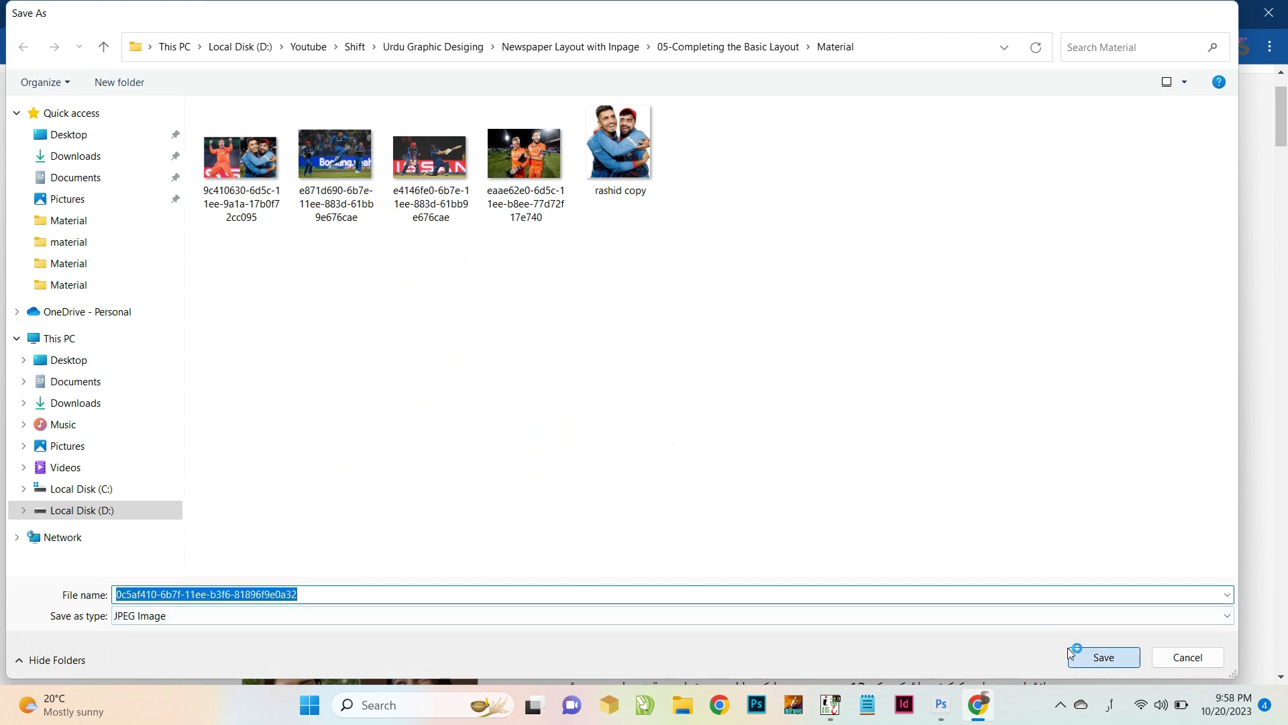
click(830, 705)
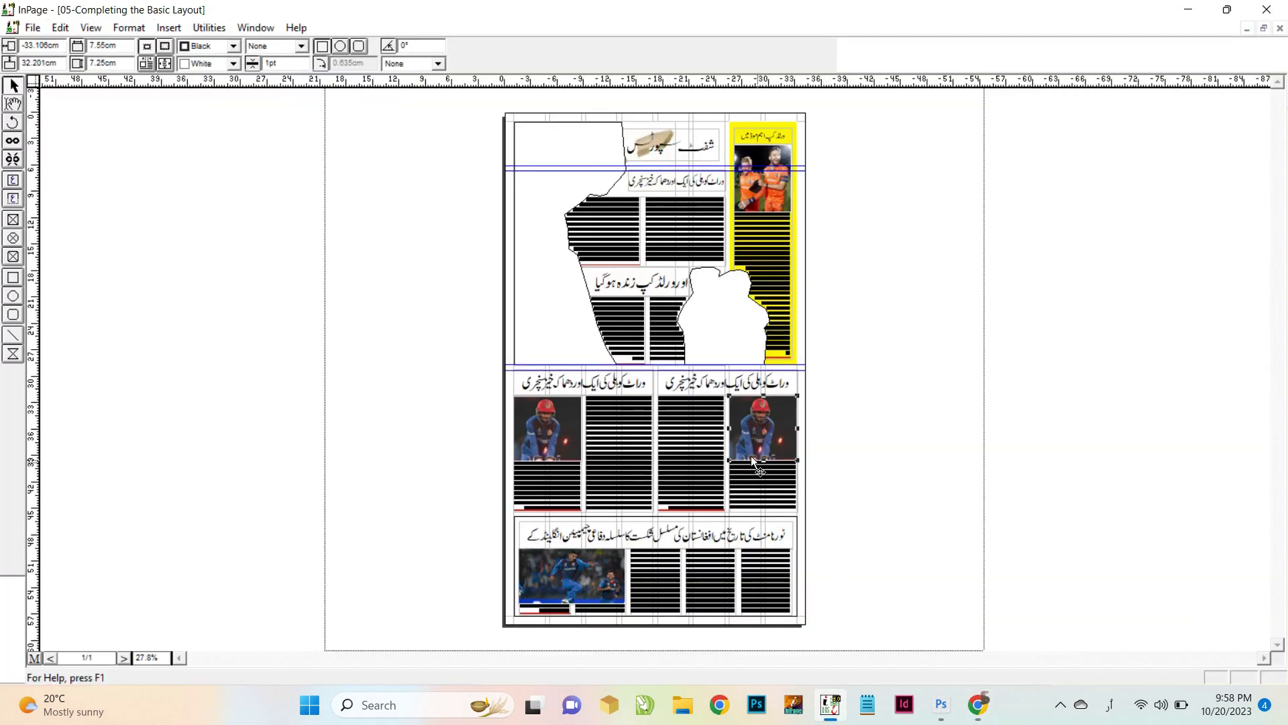
Step: Try the newly saved photo of the hugging players in the copied article's picture box
click(13, 106)
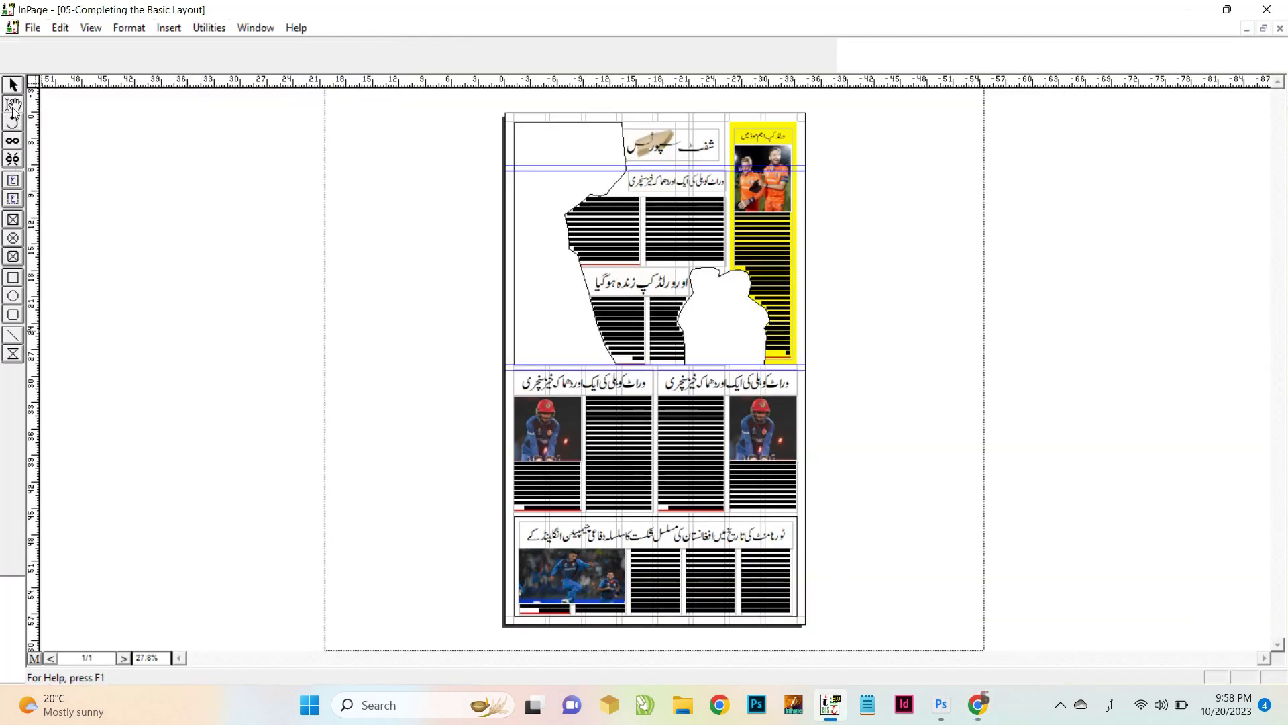
right_click(751, 441)
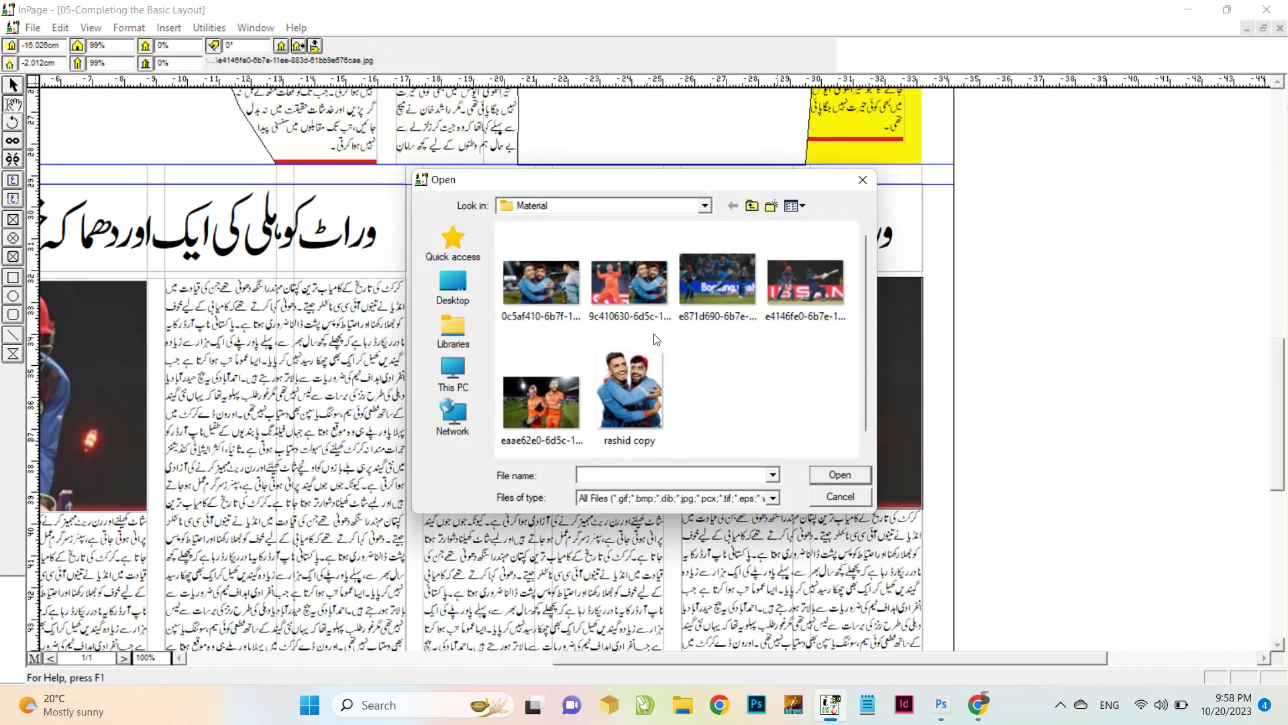
click(529, 285)
double_click(529, 284)
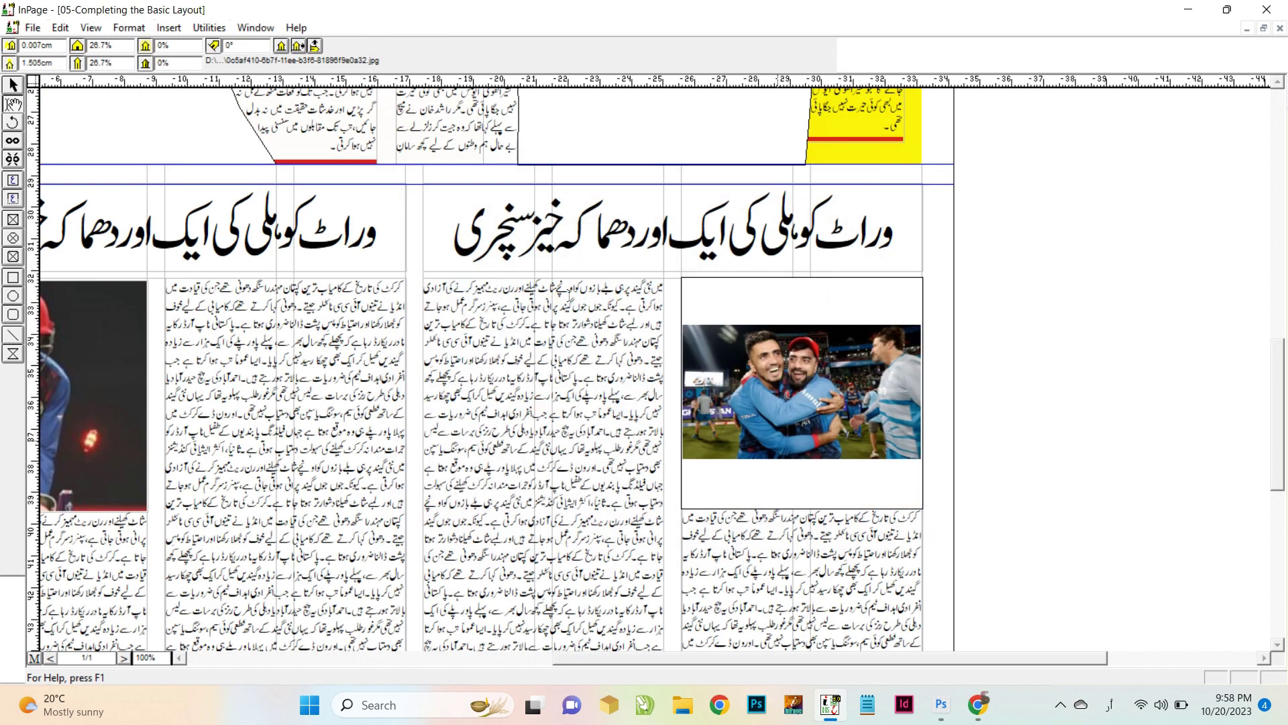
Step: Import the photo pairing the orange-shirted player with the hugging players into the copied article's picture box and scale it to 77% both ways
double_click(746, 374)
double_click(610, 284)
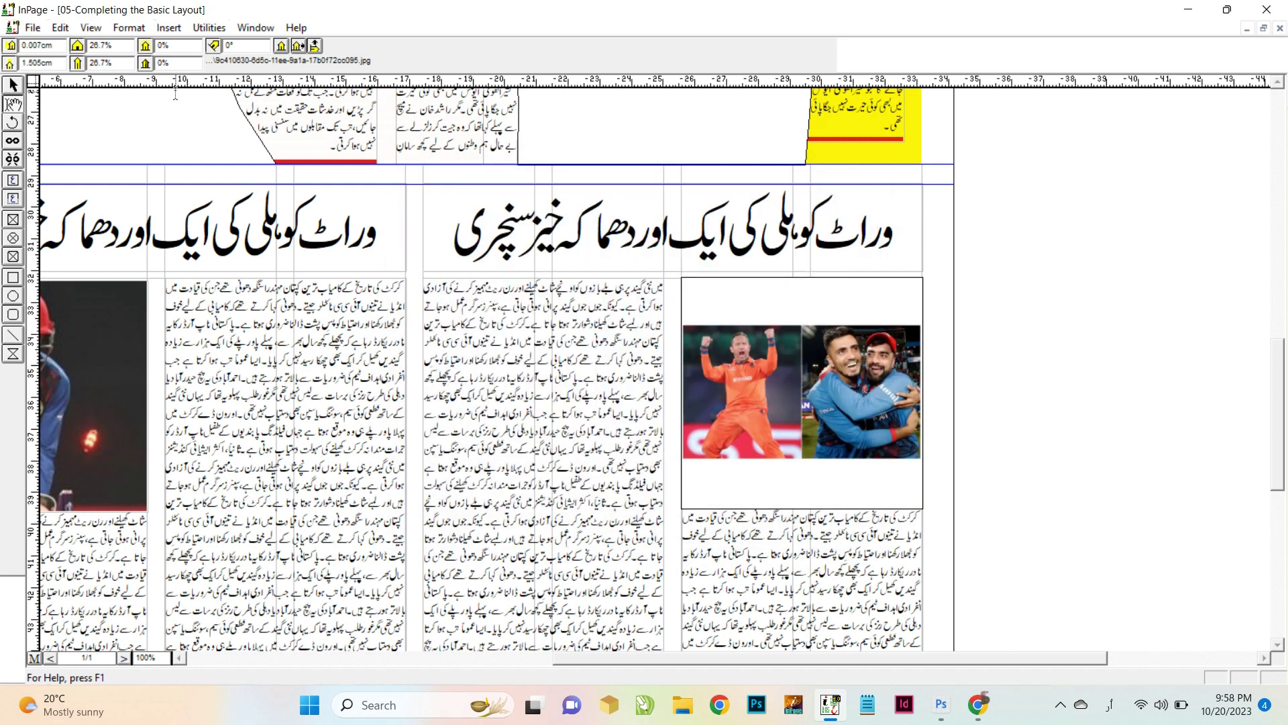
double_click(106, 45)
text(77)
double_click(108, 63)
text(7)
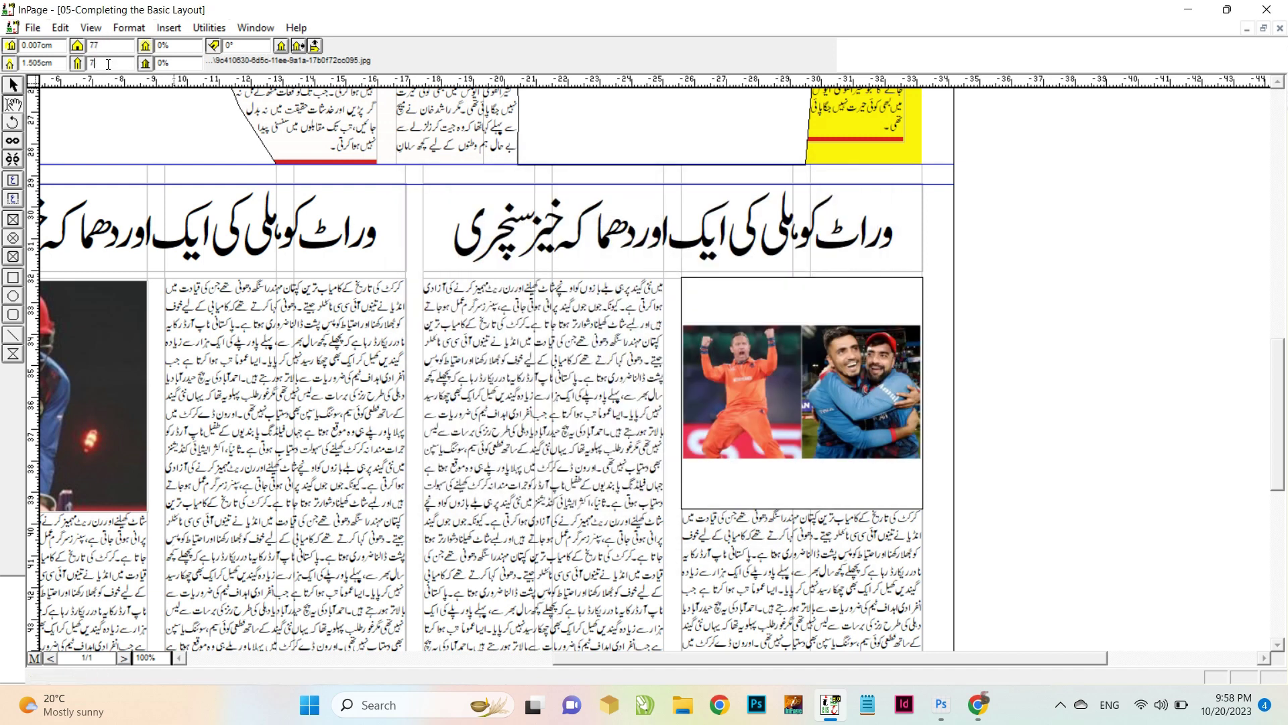
text(7)
key(Return)
Step: Shift the photo so the orange-shirted player fills the picture box, fit the page in view, and save the document
drag(808, 395, 1073, 387)
drag(1198, 350, 1221, 347)
key(ctrl+0)
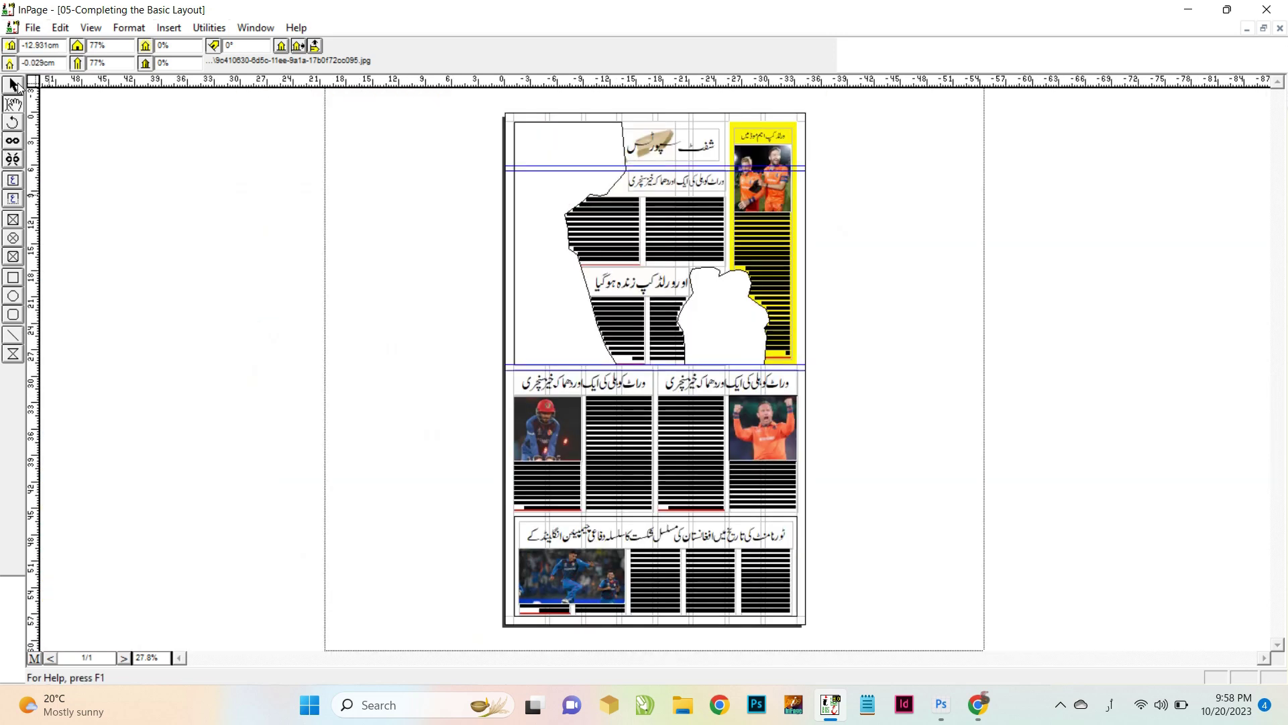
click(378, 187)
key(ctrl+s)
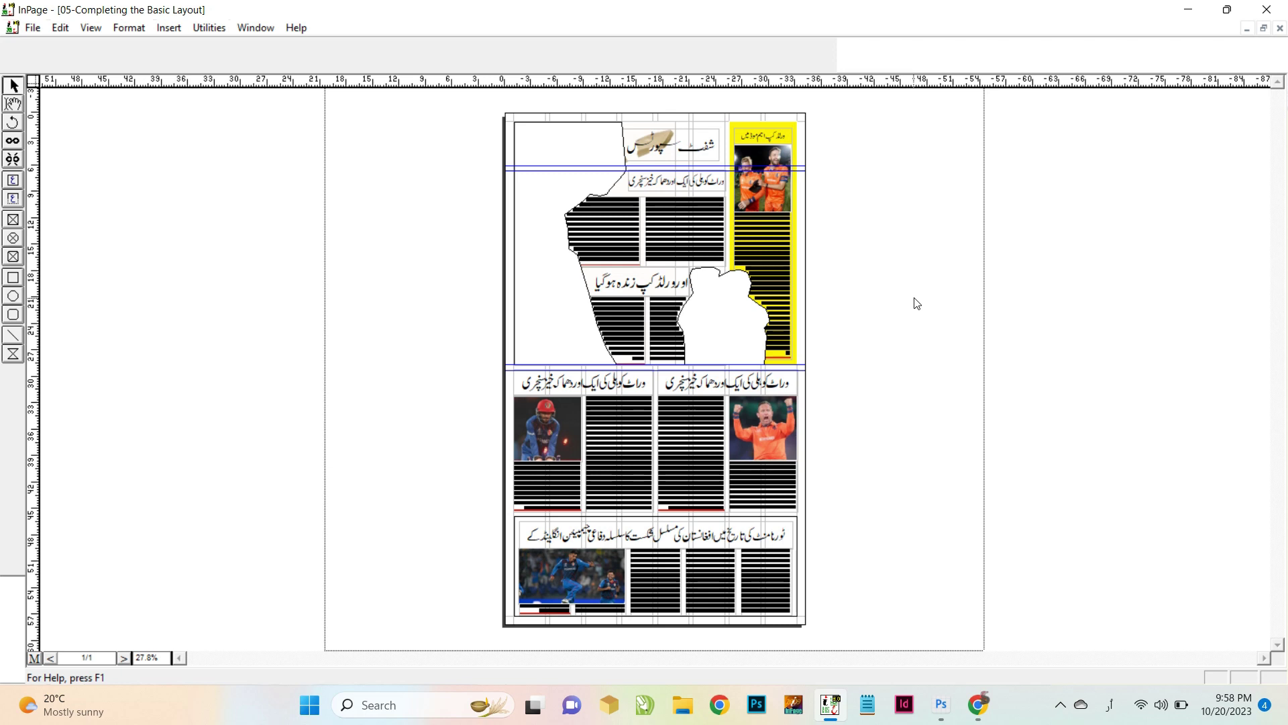
key(ctrl+s)
key(ctrl+s)
click(1061, 706)
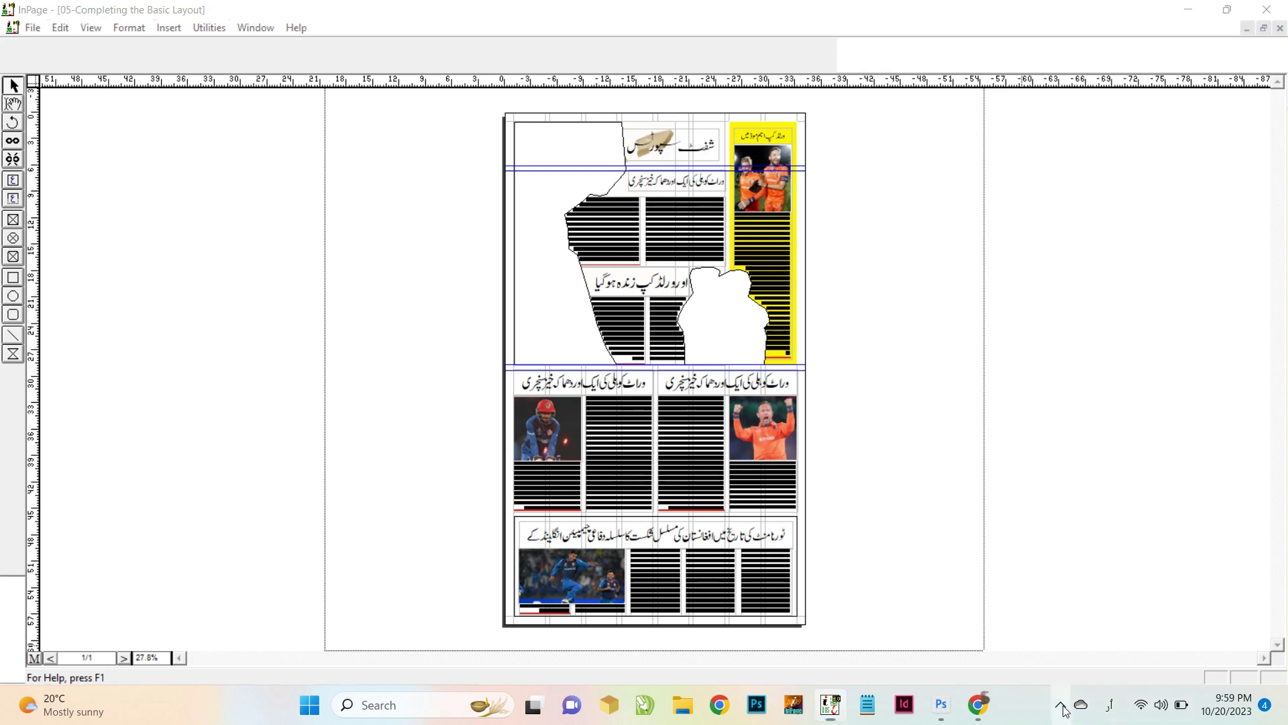